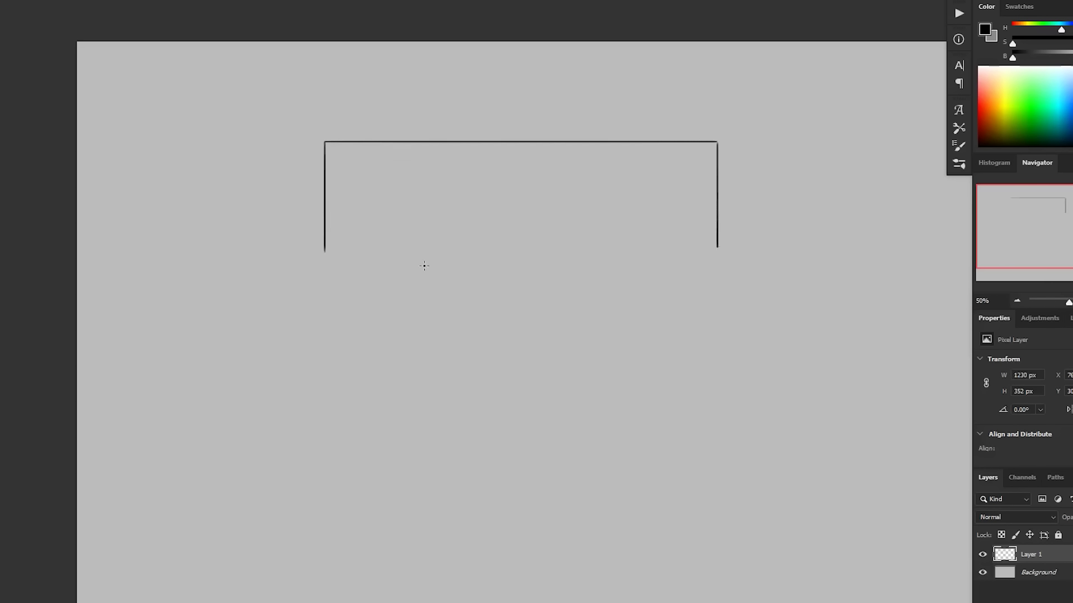
# Close the wide rectangle with its bottom edge and frame its outline with a rectangular selection, leaving nothing selected at the end.
pyautogui.moveTo(325, 251); pyautogui.dragTo(717, 252)
pyautogui.moveTo(654, 352); pyautogui.dragTo(610, 370)
pyautogui.press('m')
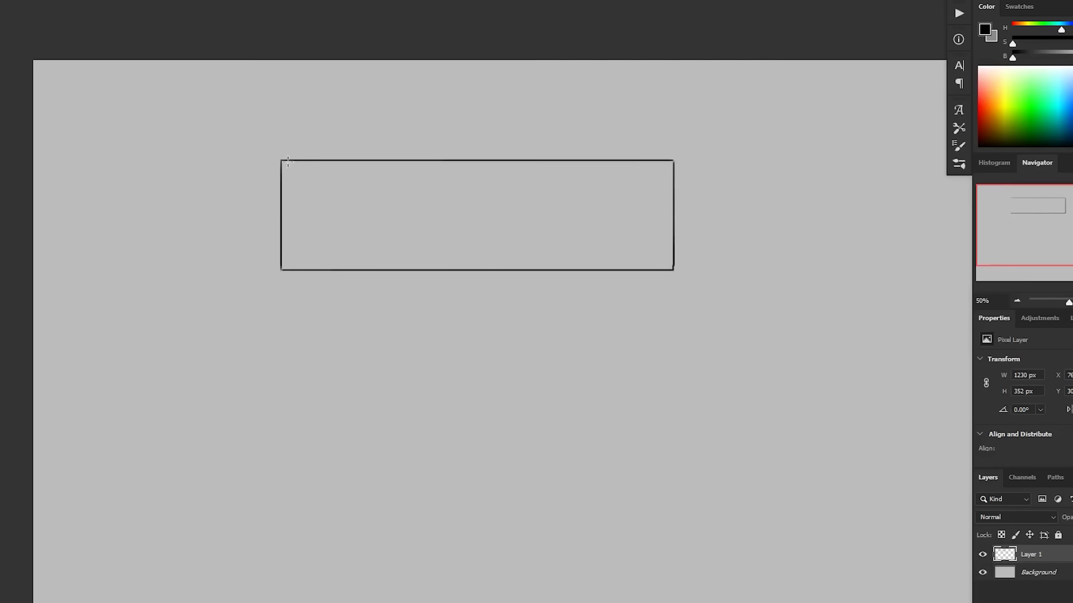
pyautogui.moveTo(281, 160); pyautogui.dragTo(673, 270)
pyautogui.hotkey('ctrl', '-')
pyautogui.hotkey('ctrl', 'd')
# Hatch the rectangle with parallel diagonal lines, tightly spaced at its left end and gradually wider apart toward the right.
pyautogui.moveTo(306, 222); pyautogui.dragTo(317, 212)
pyautogui.moveTo(306, 229); pyautogui.dragTo(332, 212)
pyautogui.moveTo(306, 248); pyautogui.dragTo(349, 212)
pyautogui.moveTo(306, 269); pyautogui.dragTo(371, 211)
pyautogui.moveTo(318, 283)
pyautogui.mouseDown()
pyautogui.moveTo(386, 214)
pyautogui.moveTo(403, 211)
pyautogui.mouseUp()
pyautogui.moveTo(343, 284); pyautogui.dragTo(420, 212)
pyautogui.moveTo(362, 284)
pyautogui.mouseDown()
pyautogui.moveTo(439, 211)
pyautogui.moveTo(455, 212)
pyautogui.mouseUp()
pyautogui.moveTo(393, 284); pyautogui.dragTo(474, 212)
pyautogui.moveTo(410, 284); pyautogui.dragTo(491, 211)
pyautogui.moveTo(432, 283); pyautogui.dragTo(516, 212)
pyautogui.moveTo(487, 283); pyautogui.dragTo(567, 216)
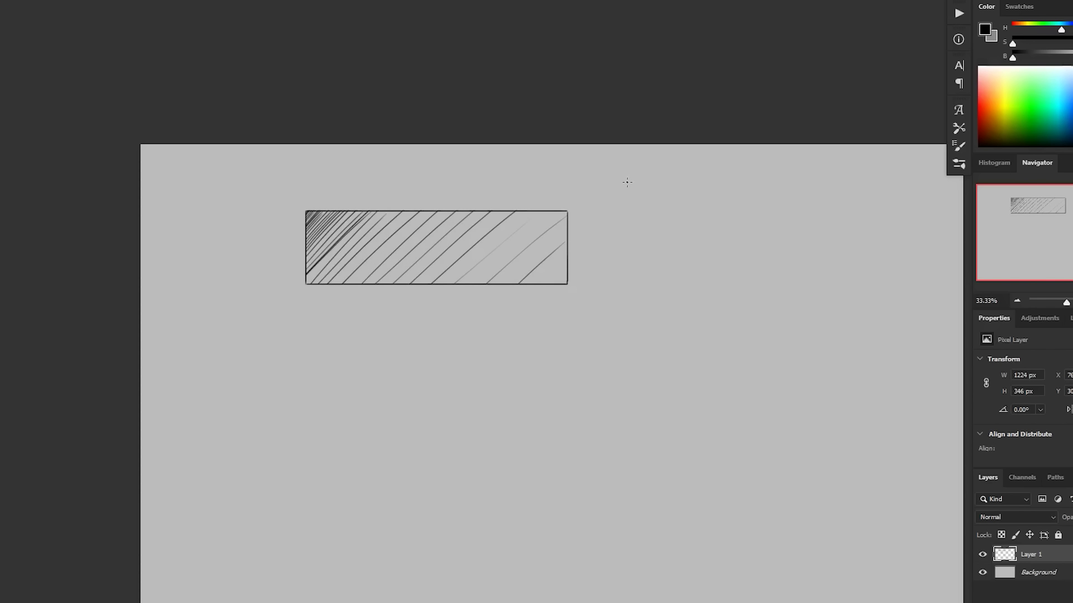
# Build up denser diagonal hatching over the left third of the rectangle so its left end reads darkest.
pyautogui.moveTo(305, 217)
pyautogui.mouseDown()
pyautogui.moveTo(341, 245)
pyautogui.moveTo(312, 253)
pyautogui.moveTo(395, 184)
pyautogui.moveTo(342, 278)
pyautogui.moveTo(409, 211)
pyautogui.mouseUp()
pyautogui.moveTo(352, 284); pyautogui.dragTo(430, 212)
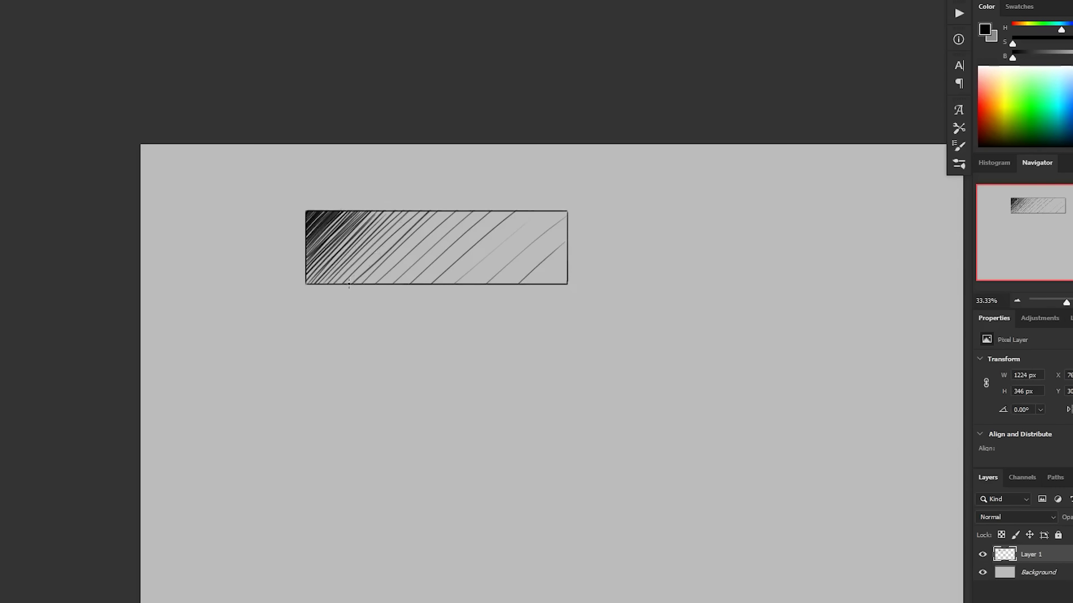
pyautogui.moveTo(348, 284); pyautogui.dragTo(420, 211)
pyautogui.moveTo(366, 284)
pyautogui.mouseDown()
pyautogui.moveTo(435, 215)
pyautogui.moveTo(467, 153)
pyautogui.mouseUp()
# Handwrite the label "Focal Point" to the upper left of the hatched rectangle.
pyautogui.moveTo(475, 343); pyautogui.dragTo(491, 314)
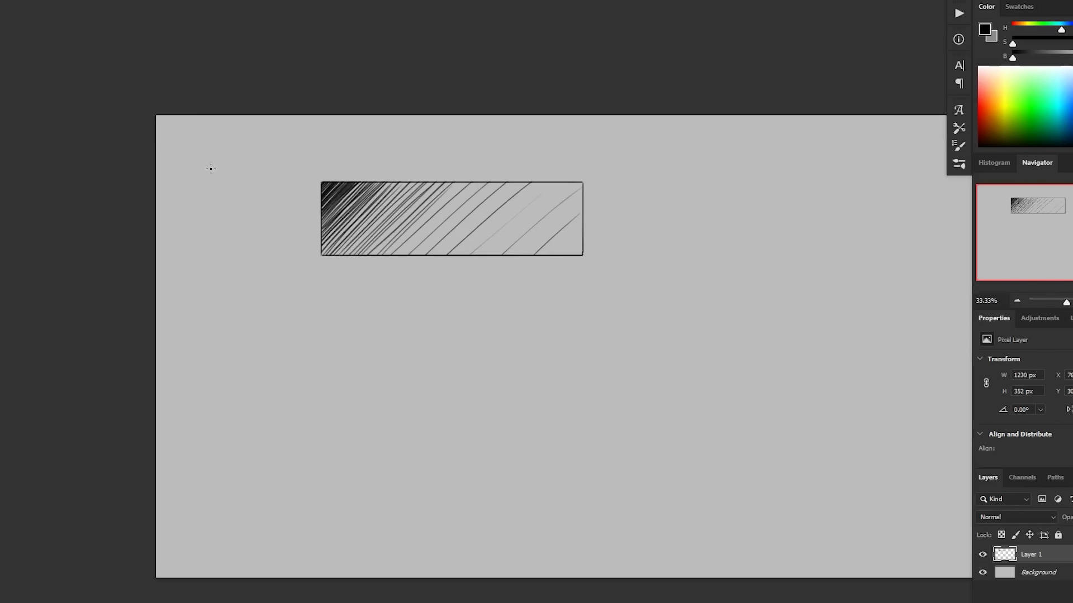
pyautogui.moveTo(209, 160); pyautogui.dragTo(212, 170)
pyautogui.moveTo(208, 161); pyautogui.dragTo(217, 164)
pyautogui.moveTo(221, 161); pyautogui.dragTo(233, 164)
pyautogui.moveTo(240, 156); pyautogui.dragTo(298, 139)
# Below the hatched rectangle, draw a small upward arrow at the dark end and a long curved arrow toward the light end.
pyautogui.moveTo(467, 377); pyautogui.dragTo(459, 399)
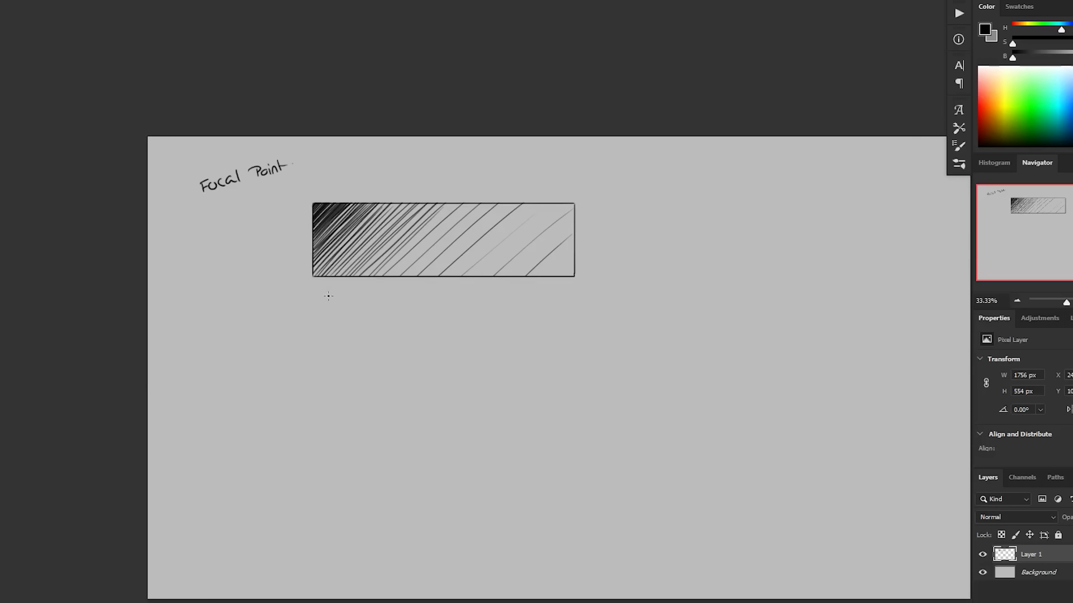
pyautogui.moveTo(329, 300)
pyautogui.mouseDown()
pyautogui.moveTo(370, 303)
pyautogui.moveTo(569, 288)
pyautogui.mouseUp()
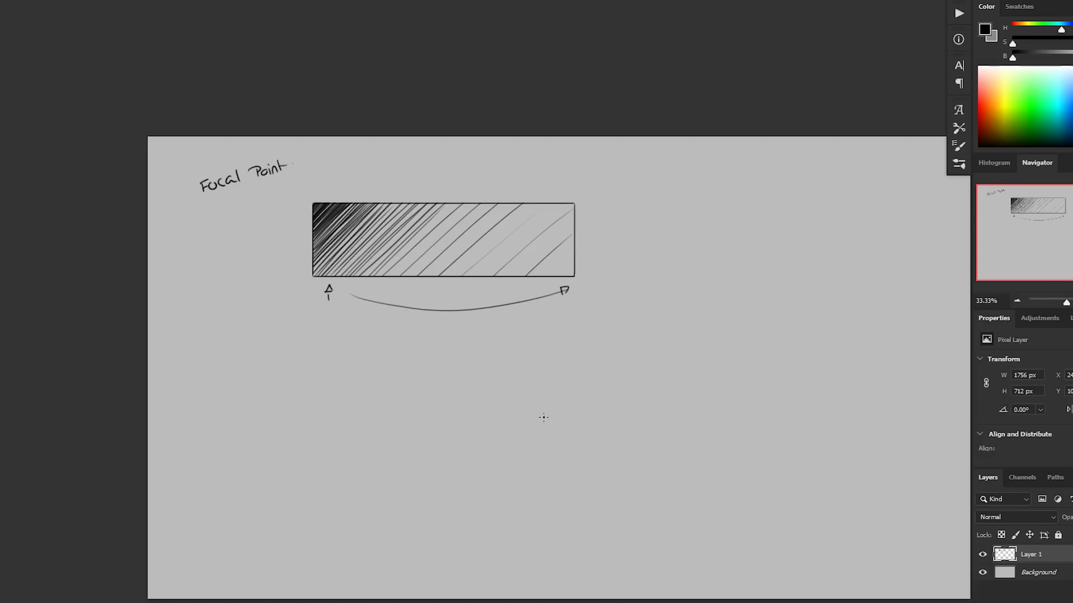
pyautogui.moveTo(334, 261)
pyautogui.mouseDown()
pyautogui.moveTo(280, 290)
pyautogui.moveTo(334, 263)
pyautogui.mouseUp()
pyautogui.hotkey('ctrl', 'z')
# Lasso the hatched rectangle with its arrows, scale the group down and place it slightly higher beside the label.
pyautogui.press('l')
pyautogui.moveTo(605, 237)
pyautogui.mouseDown()
pyautogui.moveTo(443, 167)
pyautogui.moveTo(634, 313)
pyautogui.mouseUp()
pyautogui.moveTo(554, 289)
pyautogui.mouseDown()
pyautogui.moveTo(555, 246)
pyautogui.moveTo(523, 251)
pyautogui.mouseUp()
pyautogui.hotkey('ctrl', 't')
pyautogui.press('Return')
pyautogui.moveTo(401, 153); pyautogui.dragTo(401, 272)
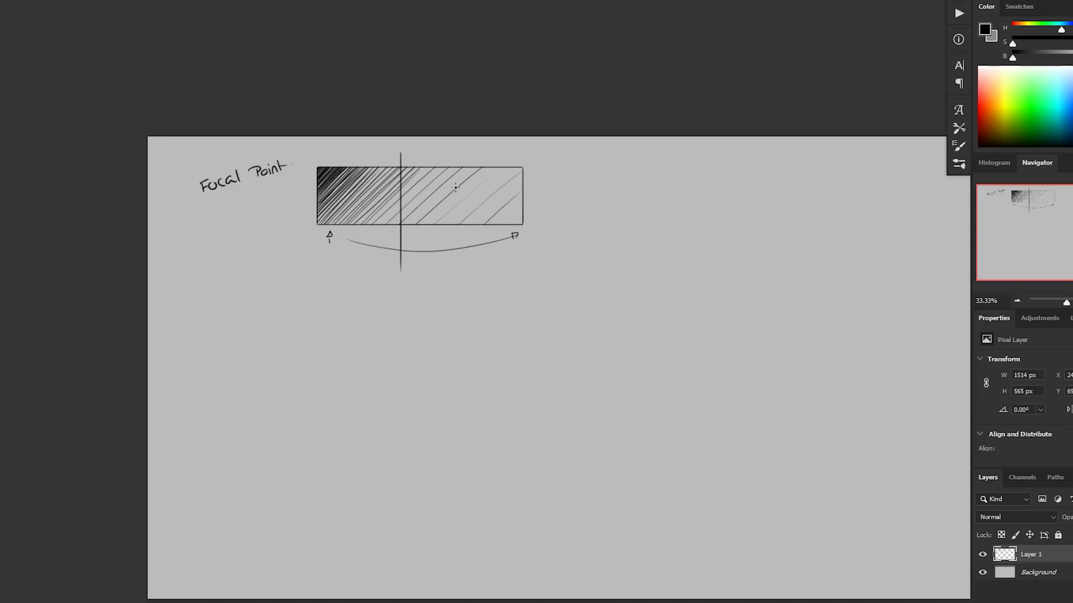
pyautogui.moveTo(427, 185); pyautogui.dragTo(475, 202)
pyautogui.moveTo(424, 214); pyautogui.dragTo(473, 182)
pyautogui.hotkey('ctrl', 'z')
pyautogui.hotkey('ctrl', 'z')
pyautogui.hotkey('ctrl', 'z')
# Draw a closed, elongated organic outline below the hatched rectangle and refine its lower-left corner.
pyautogui.hotkey('ctrl', '+')
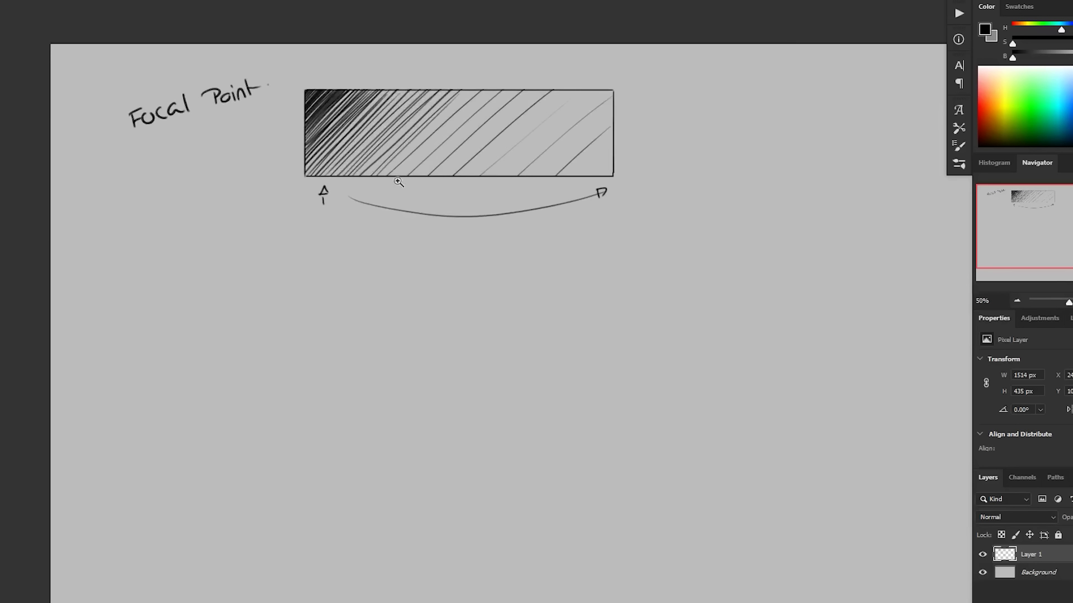
pyautogui.moveTo(512, 253)
pyautogui.mouseDown()
pyautogui.moveTo(357, 269)
pyautogui.moveTo(296, 322)
pyautogui.moveTo(463, 376)
pyautogui.moveTo(557, 354)
pyautogui.moveTo(642, 309)
pyautogui.moveTo(628, 270)
pyautogui.moveTo(566, 259)
pyautogui.moveTo(518, 255)
pyautogui.moveTo(496, 301)
pyautogui.moveTo(325, 270)
pyautogui.moveTo(357, 254)
pyautogui.moveTo(518, 245)
pyautogui.mouseUp()
pyautogui.moveTo(349, 277); pyautogui.dragTo(273, 268)
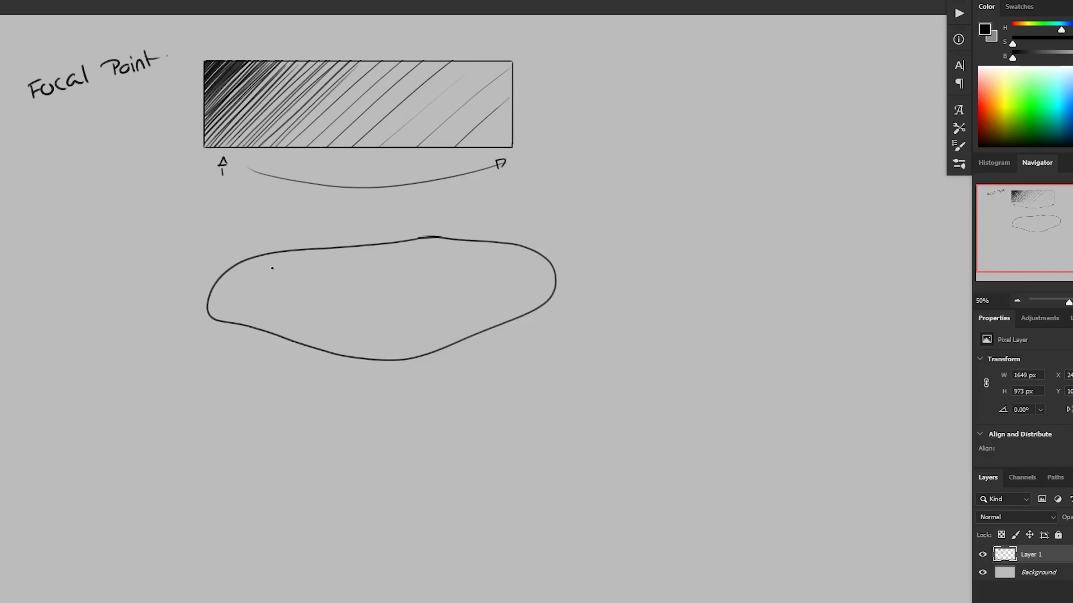
pyautogui.moveTo(210, 307); pyautogui.dragTo(217, 322)
pyautogui.press('e')
# Draw three curved contour lines from the outline's top edge around to its lower-right edge, cleaning up their ends and starts.
pyautogui.moveTo(278, 250)
pyautogui.mouseDown()
pyautogui.moveTo(444, 288)
pyautogui.moveTo(426, 366)
pyautogui.mouseUp()
pyautogui.moveTo(373, 246)
pyautogui.mouseDown()
pyautogui.moveTo(500, 275)
pyautogui.moveTo(498, 324)
pyautogui.mouseUp()
pyautogui.moveTo(424, 239)
pyautogui.mouseDown()
pyautogui.moveTo(523, 265)
pyautogui.moveTo(538, 307)
pyautogui.mouseUp()
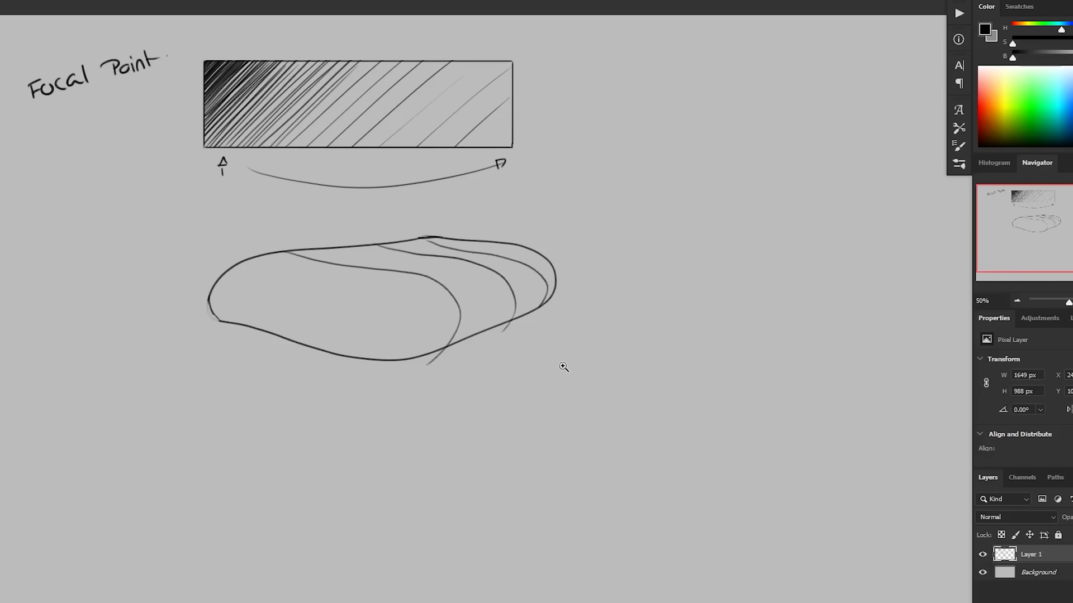
pyautogui.scroll(-1, 563, 366)
pyautogui.moveTo(483, 361)
pyautogui.mouseDown()
pyautogui.moveTo(476, 367)
pyautogui.moveTo(487, 358)
pyautogui.mouseUp()
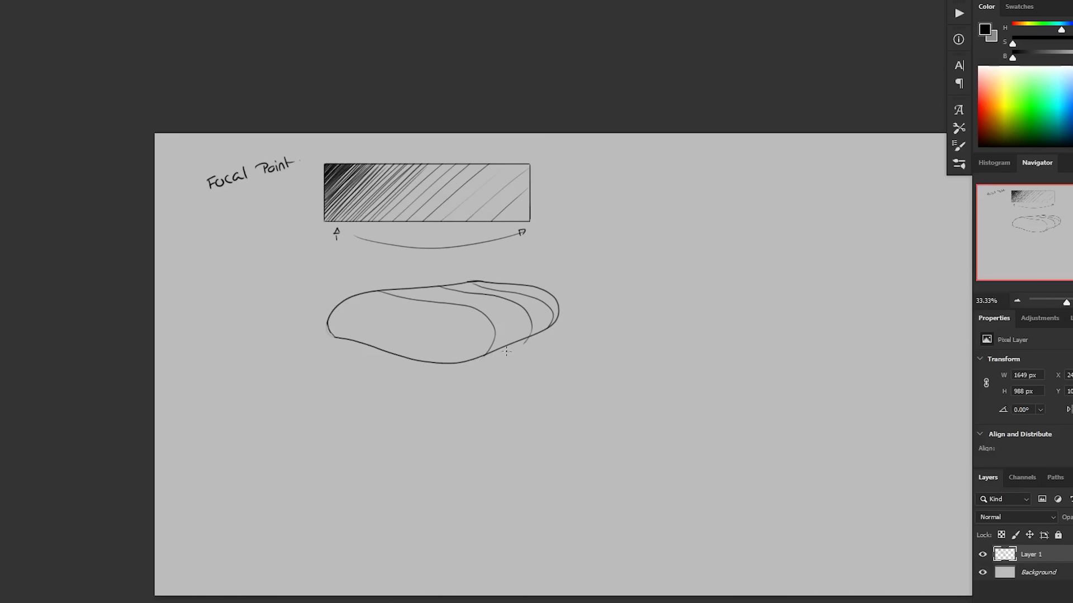
pyautogui.scroll(1, 537, 378)
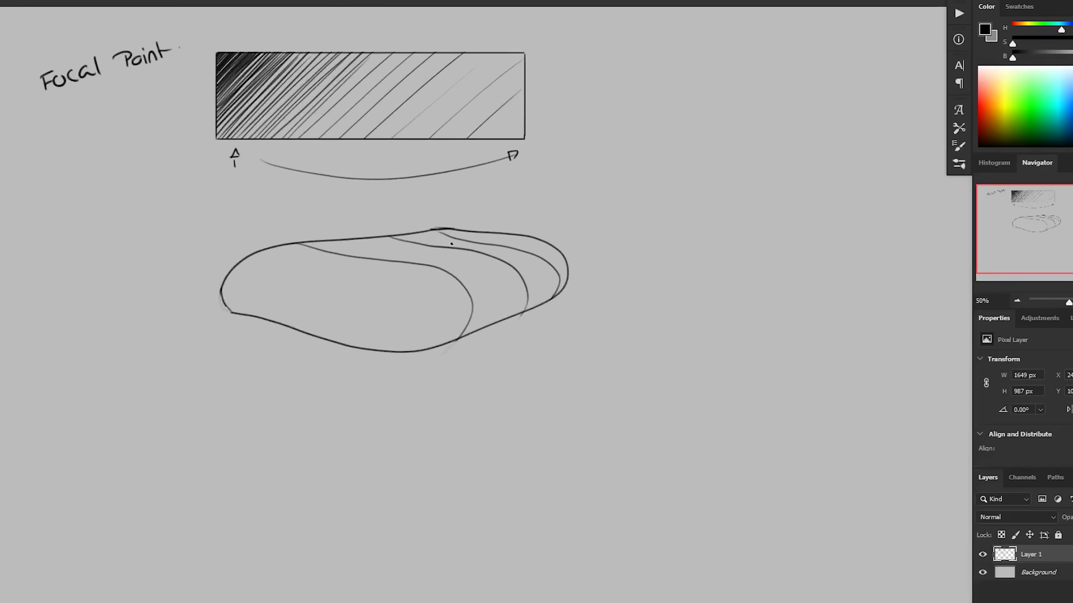
pyautogui.moveTo(428, 231); pyautogui.dragTo(444, 228)
pyautogui.moveTo(375, 239); pyautogui.dragTo(391, 236)
# Add three opposing contour lines curving from the upper-right edge to the lower-left edge of the organic form.
pyautogui.moveTo(527, 404)
pyautogui.mouseDown()
pyautogui.moveTo(522, 414)
pyautogui.moveTo(533, 358)
pyautogui.mouseUp()
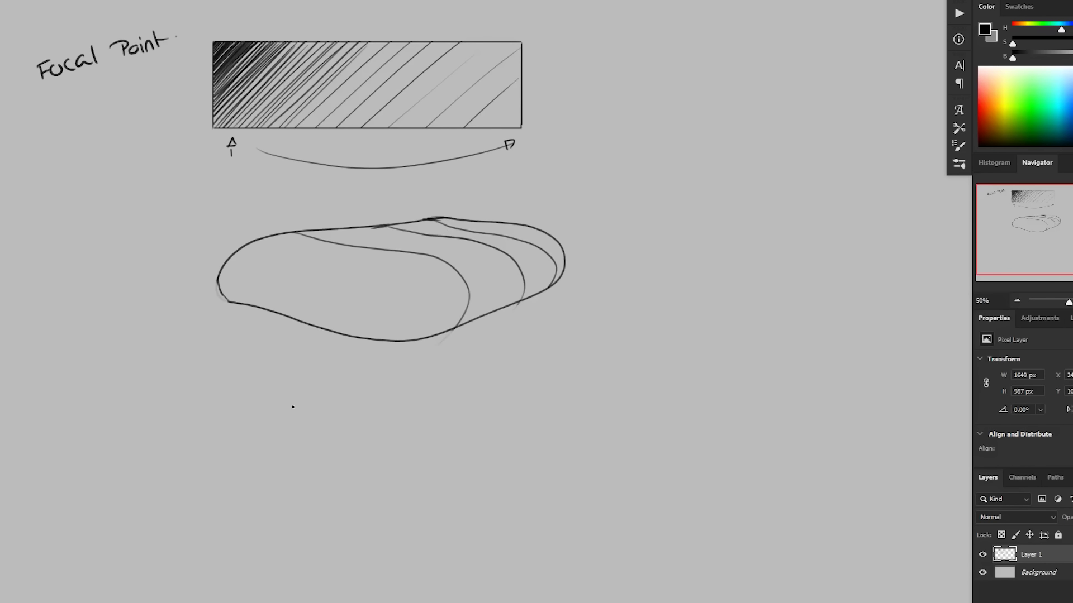
pyautogui.moveTo(544, 228)
pyautogui.mouseDown()
pyautogui.moveTo(381, 274)
pyautogui.moveTo(377, 339)
pyautogui.mouseUp()
pyautogui.moveTo(492, 223)
pyautogui.mouseDown()
pyautogui.moveTo(364, 246)
pyautogui.moveTo(298, 322)
pyautogui.mouseUp()
pyautogui.moveTo(452, 219)
pyautogui.mouseDown()
pyautogui.moveTo(252, 270)
pyautogui.moveTo(245, 309)
pyautogui.mouseUp()
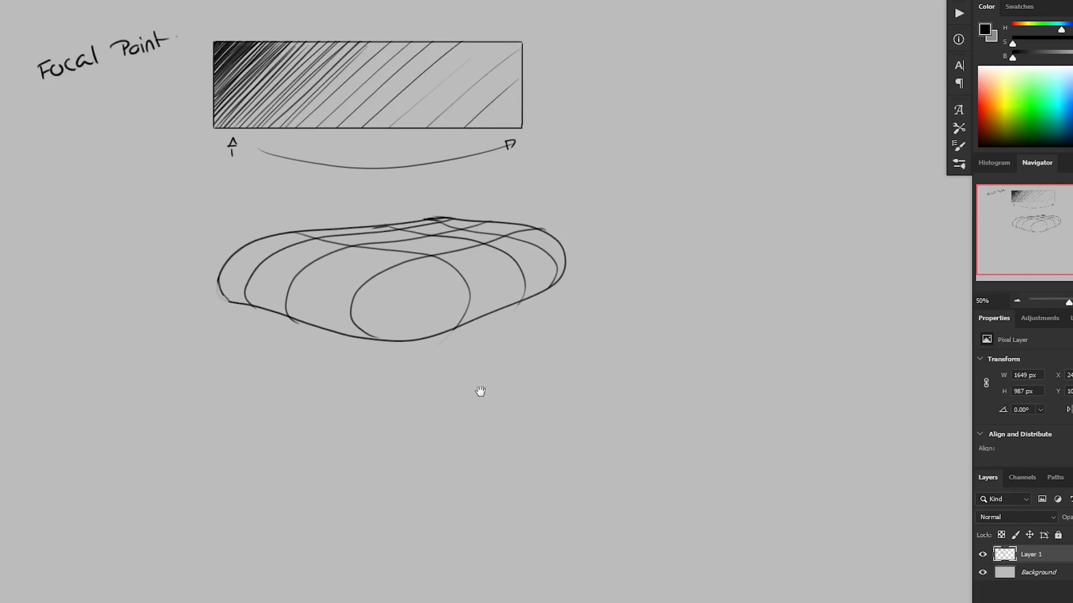
# Draw a long arrow outward from the form's lower-right edge and two short diagonal lines from its lower-left edge.
pyautogui.moveTo(486, 335)
pyautogui.mouseDown()
pyautogui.moveTo(558, 336)
pyautogui.moveTo(596, 354)
pyautogui.mouseUp()
pyautogui.hotkey('ctrl', 'z')
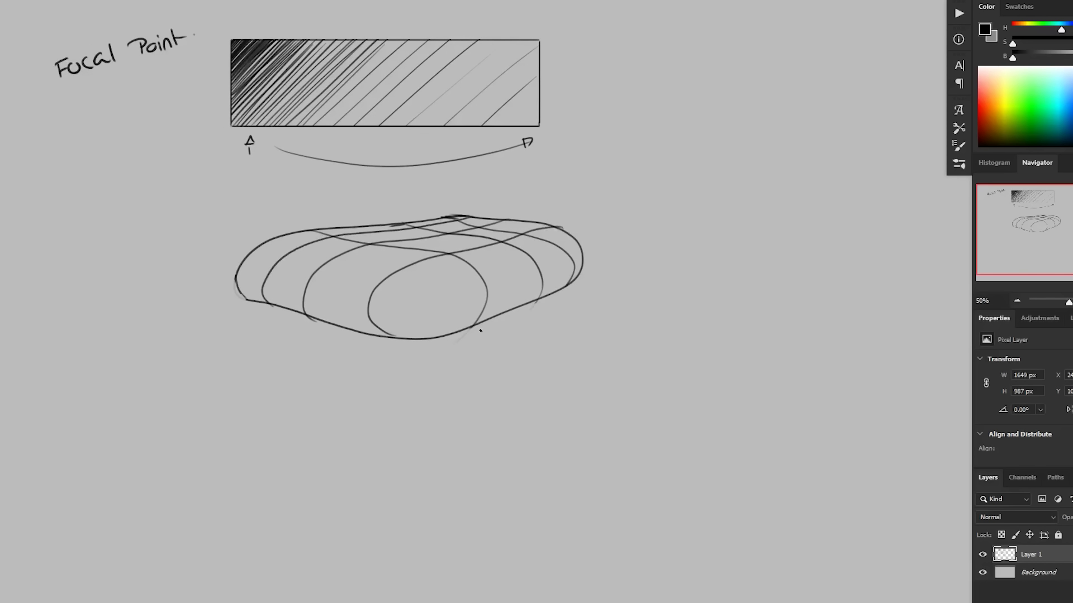
pyautogui.moveTo(479, 329)
pyautogui.mouseDown()
pyautogui.moveTo(694, 373)
pyautogui.moveTo(638, 368)
pyautogui.mouseUp()
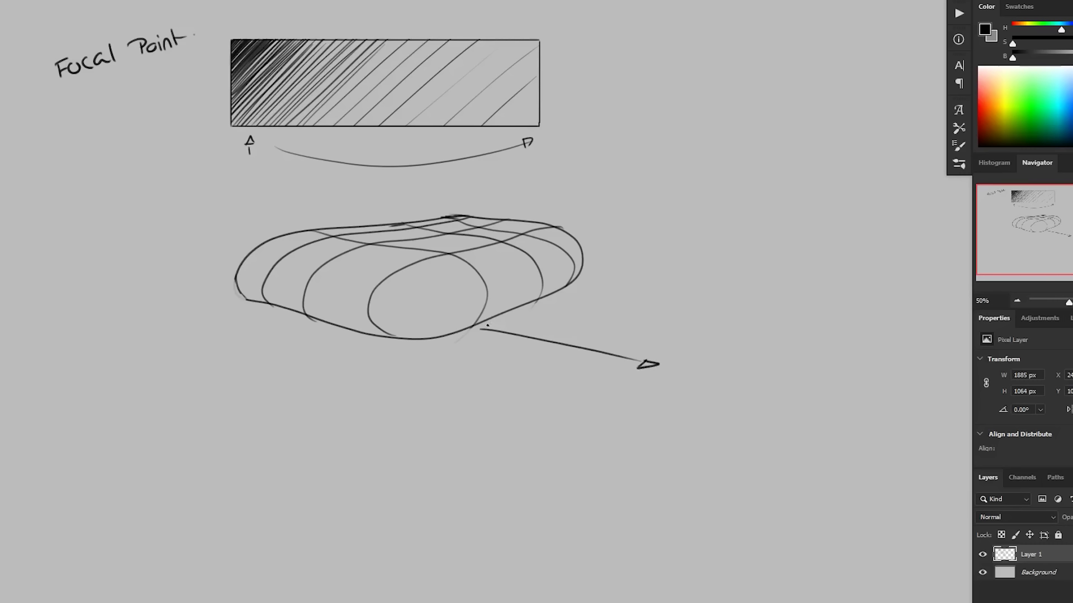
pyautogui.moveTo(487, 325)
pyautogui.mouseDown()
pyautogui.moveTo(499, 285)
pyautogui.moveTo(296, 227)
pyautogui.moveTo(260, 241)
pyautogui.mouseUp()
pyautogui.hotkey('ctrl', 'z')
pyautogui.moveTo(381, 337); pyautogui.dragTo(296, 376)
pyautogui.moveTo(309, 321); pyautogui.dragTo(212, 358)
# Lasso the contoured form with its direction lines, scale it down and move it to the right of the hatched rectangle.
pyautogui.keyDown('ctrl'); pyautogui.keyDown('alt'); pyautogui.click(592, 430); pyautogui.keyUp('alt'); pyautogui.keyUp('ctrl')
pyautogui.moveTo(592, 430); pyautogui.dragTo(484, 451)
pyautogui.press('l')
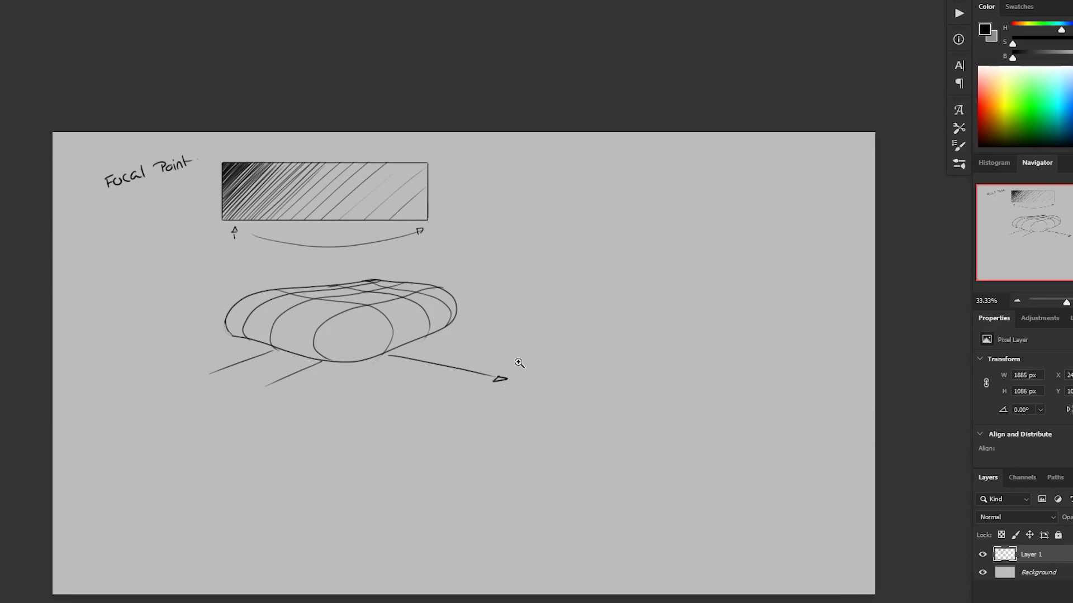
pyautogui.moveTo(517, 360)
pyautogui.mouseDown()
pyautogui.moveTo(495, 299)
pyautogui.moveTo(237, 438)
pyautogui.moveTo(574, 402)
pyautogui.moveTo(545, 426)
pyautogui.moveTo(506, 412)
pyautogui.mouseUp()
pyautogui.hotkey('ctrl', 't')
pyautogui.moveTo(454, 373); pyautogui.dragTo(649, 243)
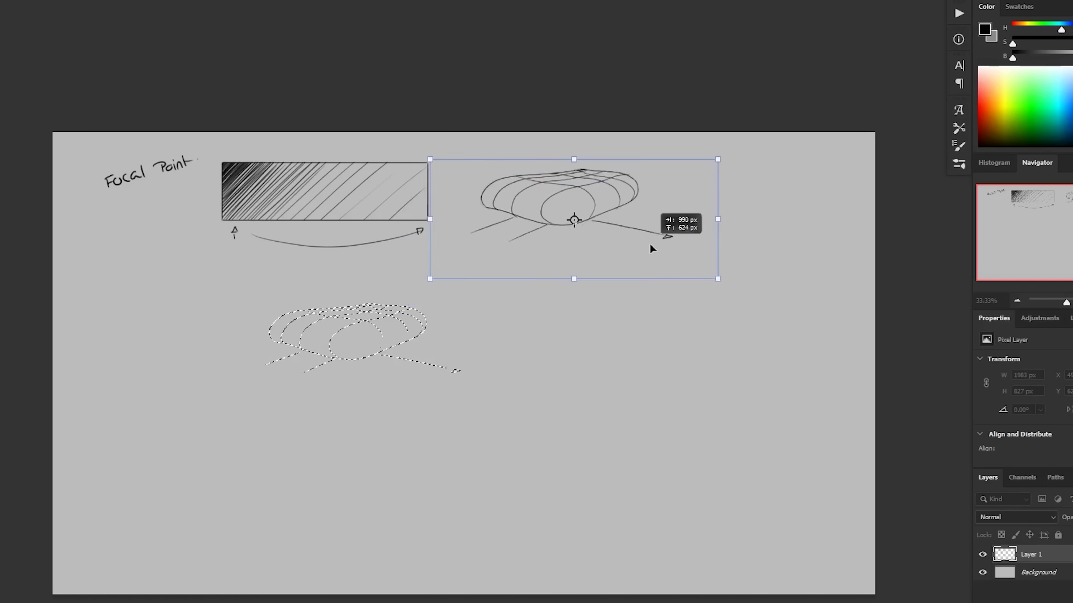
pyautogui.press('Return')
pyautogui.hotkey('ctrl', 'd')
# Draw a larger closed, wavy blob outline in the empty area below the hatched rectangle.
pyautogui.press('z')
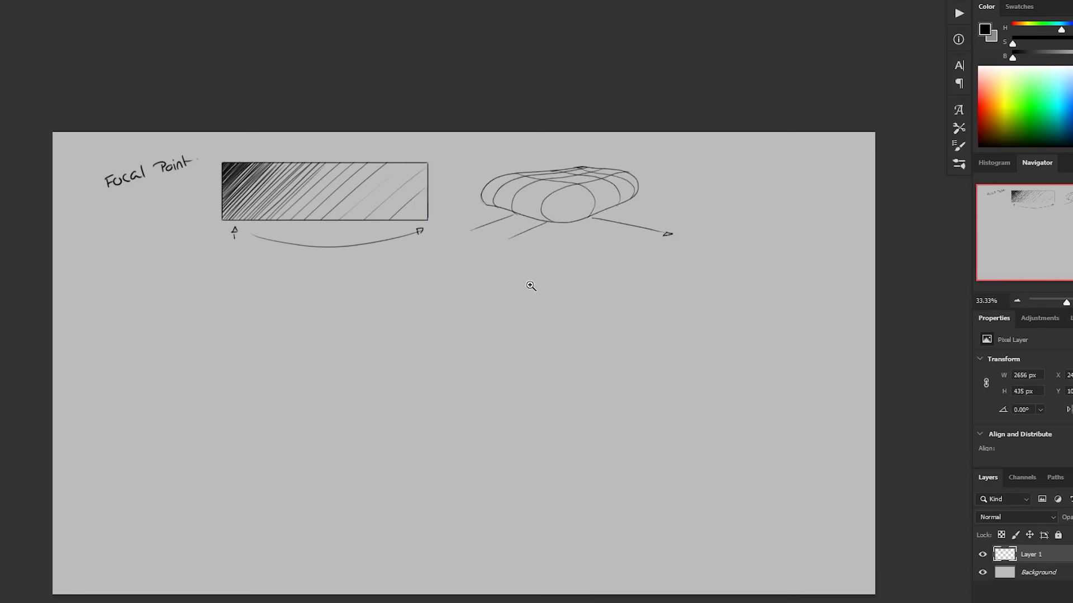
pyautogui.click(530, 288)
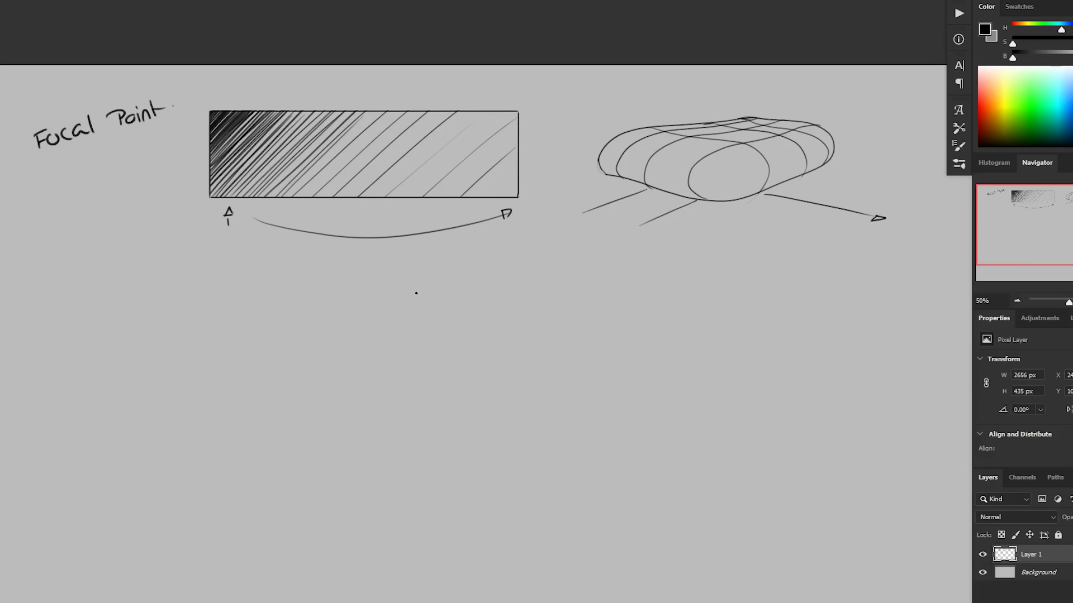
pyautogui.moveTo(416, 291)
pyautogui.mouseDown()
pyautogui.moveTo(277, 321)
pyautogui.moveTo(189, 403)
pyautogui.moveTo(405, 434)
pyautogui.moveTo(577, 335)
pyautogui.moveTo(527, 305)
pyautogui.mouseUp()
pyautogui.moveTo(417, 290)
pyautogui.mouseDown()
pyautogui.moveTo(552, 313)
pyautogui.moveTo(615, 316)
pyautogui.moveTo(637, 304)
pyautogui.mouseUp()
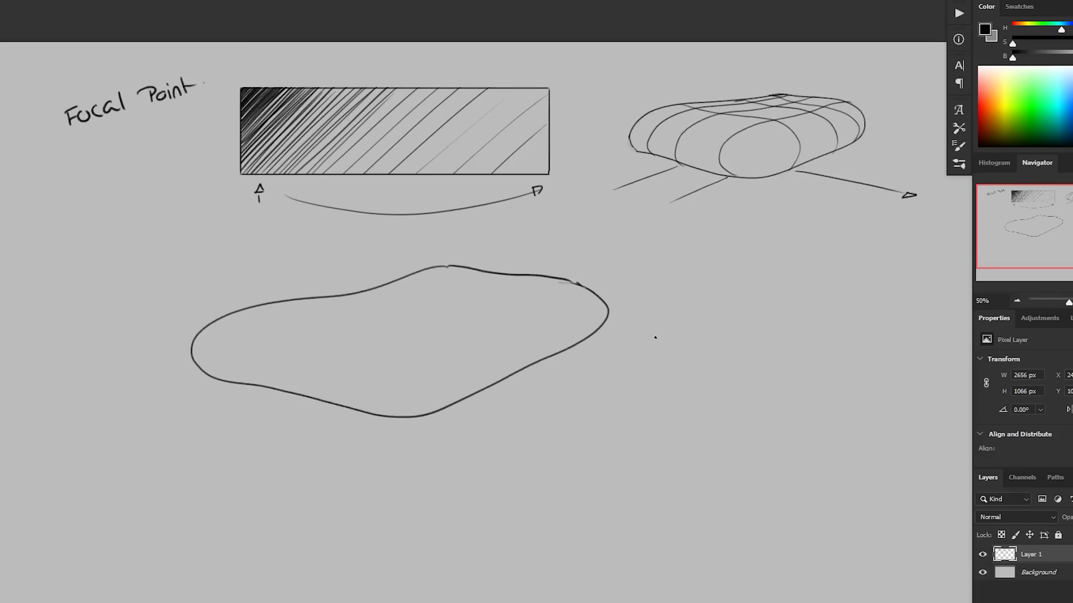
# Draw a downward-slanting light arrow to the left of the large blob and thicken the blob's left tip.
pyautogui.moveTo(258, 347); pyautogui.dragTo(263, 352)
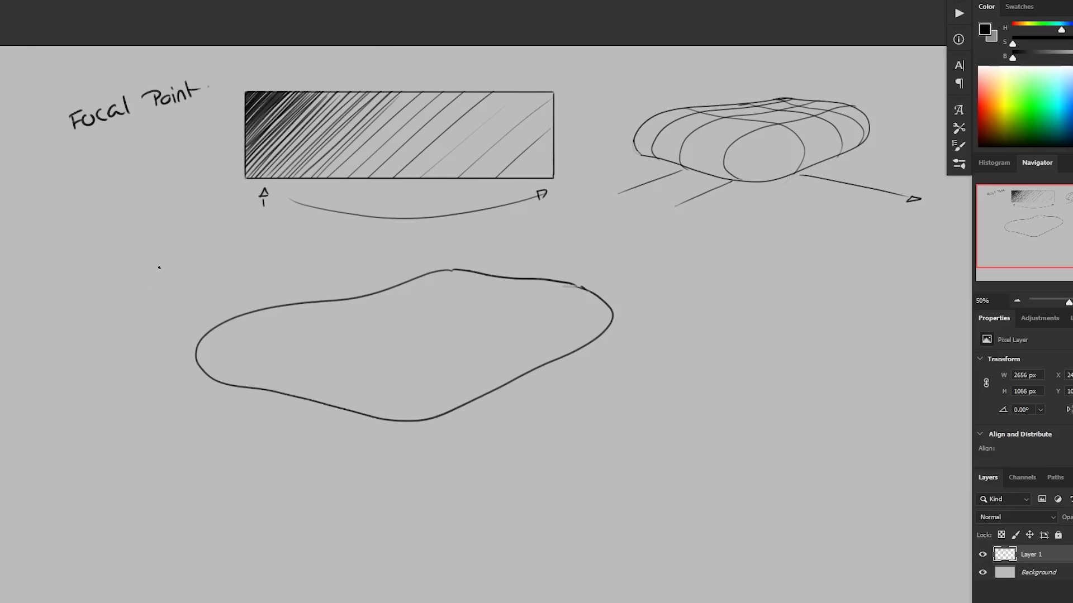
pyautogui.moveTo(120, 283); pyautogui.dragTo(138, 316)
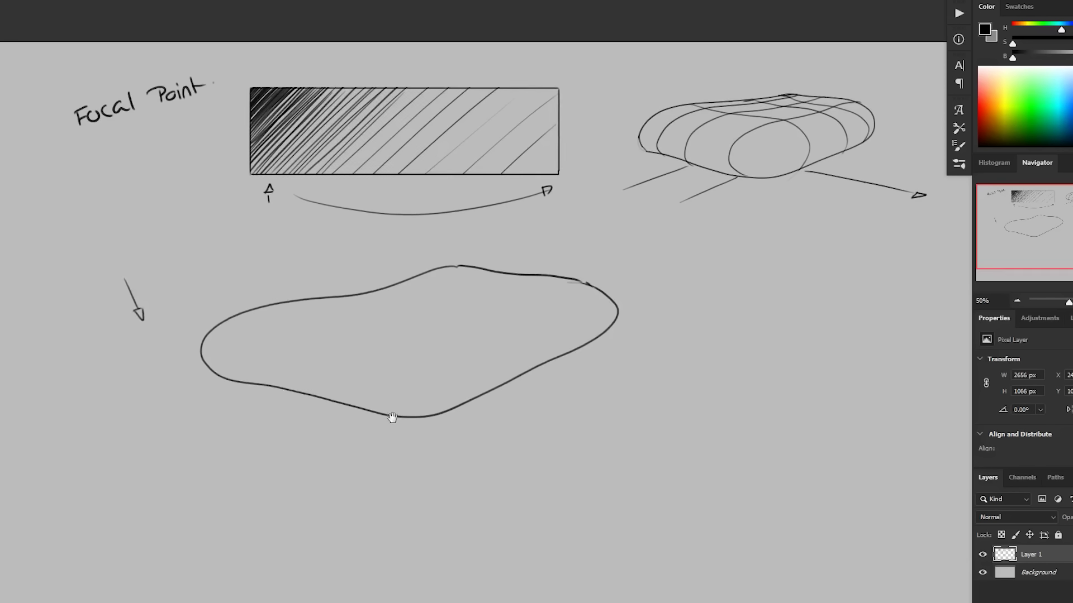
pyautogui.scroll(-1, 221, 354)
pyautogui.hscroll(-1, 220, 353)
pyautogui.moveTo(211, 331); pyautogui.dragTo(215, 341)
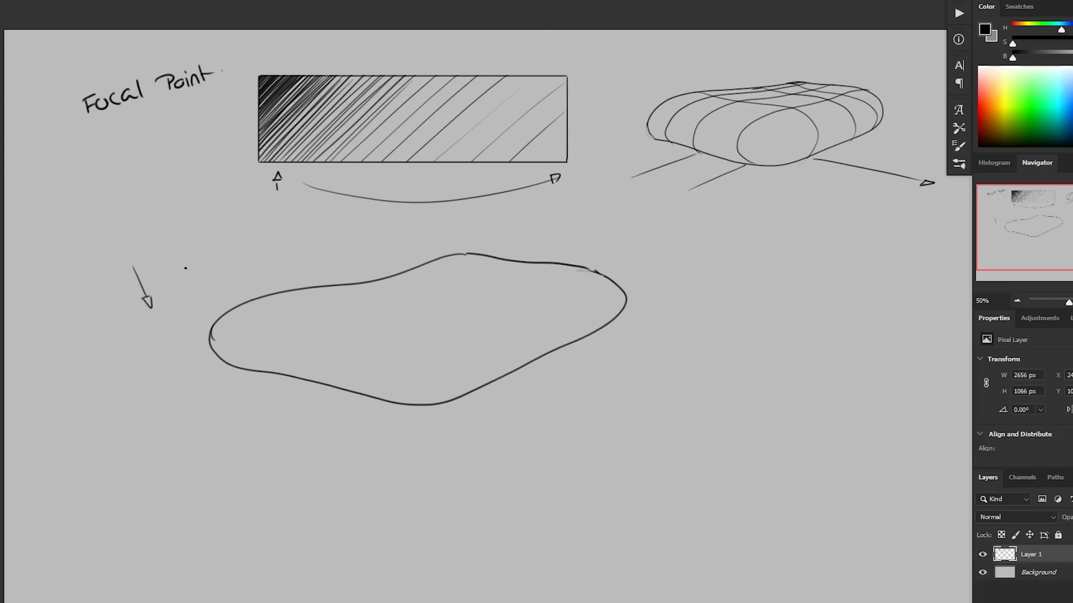
# Sketch a small circle on a ground line left of the arrow, with slanted light rays and a short mark crossing its edge.
pyautogui.scroll(-1, 234, 329)
pyautogui.hscroll(-1, 235, 329)
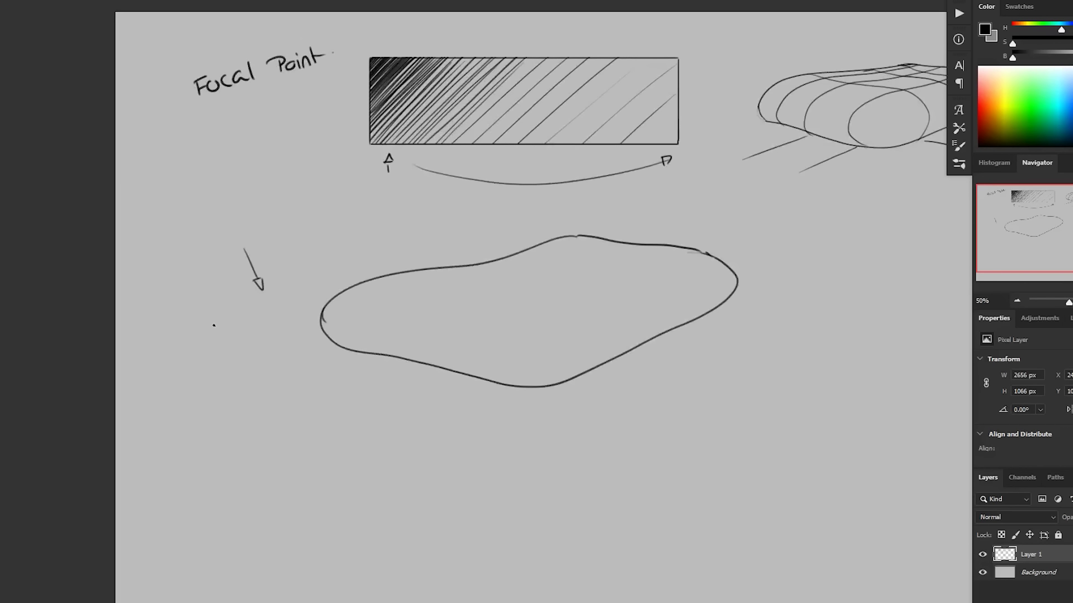
pyautogui.moveTo(189, 282)
pyautogui.mouseDown()
pyautogui.moveTo(203, 317)
pyautogui.moveTo(236, 317)
pyautogui.mouseUp()
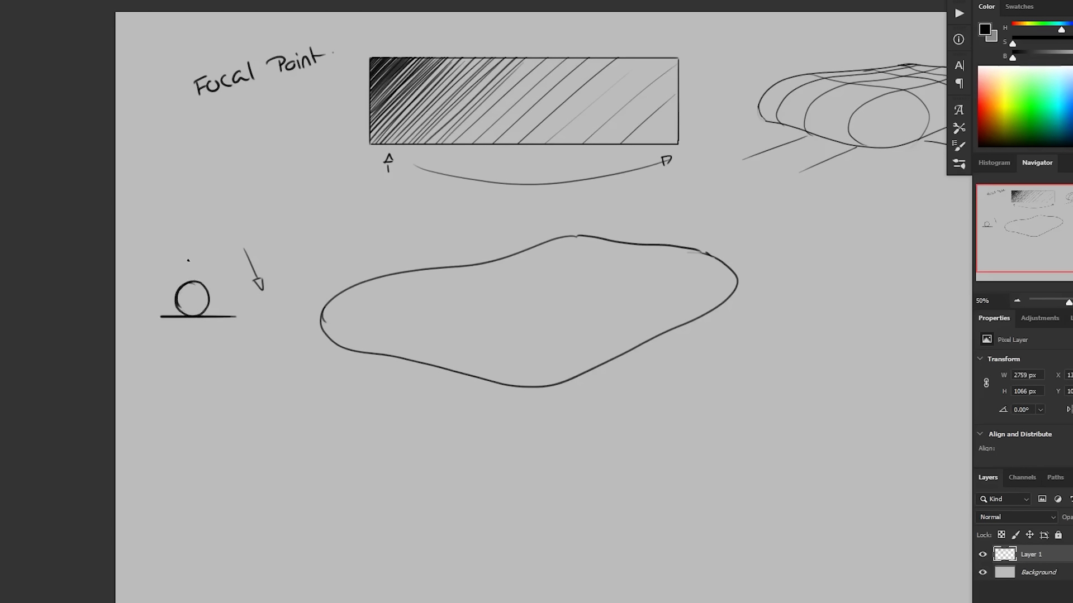
pyautogui.moveTo(186, 256); pyautogui.dragTo(219, 313)
pyautogui.moveTo(178, 248); pyautogui.dragTo(188, 277)
# Draw a contour inside the large blob following its lower edge, and add a second line parallel to the light arrow.
pyautogui.hscroll(2, 380, 494)
pyautogui.hscroll(2, 252, 230)
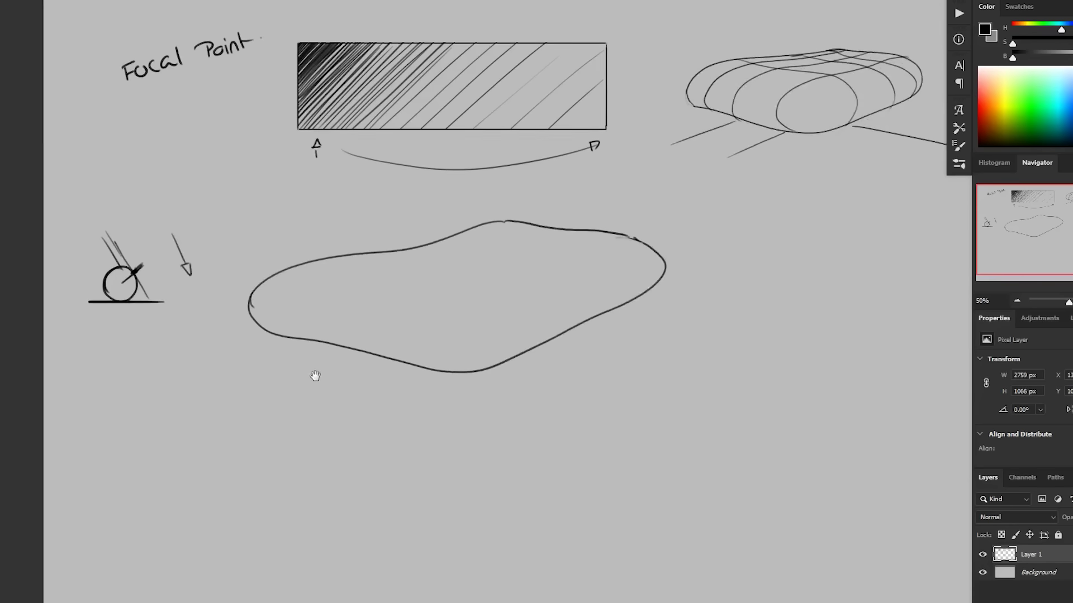
pyautogui.moveTo(231, 300)
pyautogui.mouseDown()
pyautogui.moveTo(259, 312)
pyautogui.moveTo(450, 347)
pyautogui.moveTo(594, 298)
pyautogui.moveTo(640, 261)
pyautogui.mouseUp()
pyautogui.moveTo(164, 221); pyautogui.dragTo(182, 259)
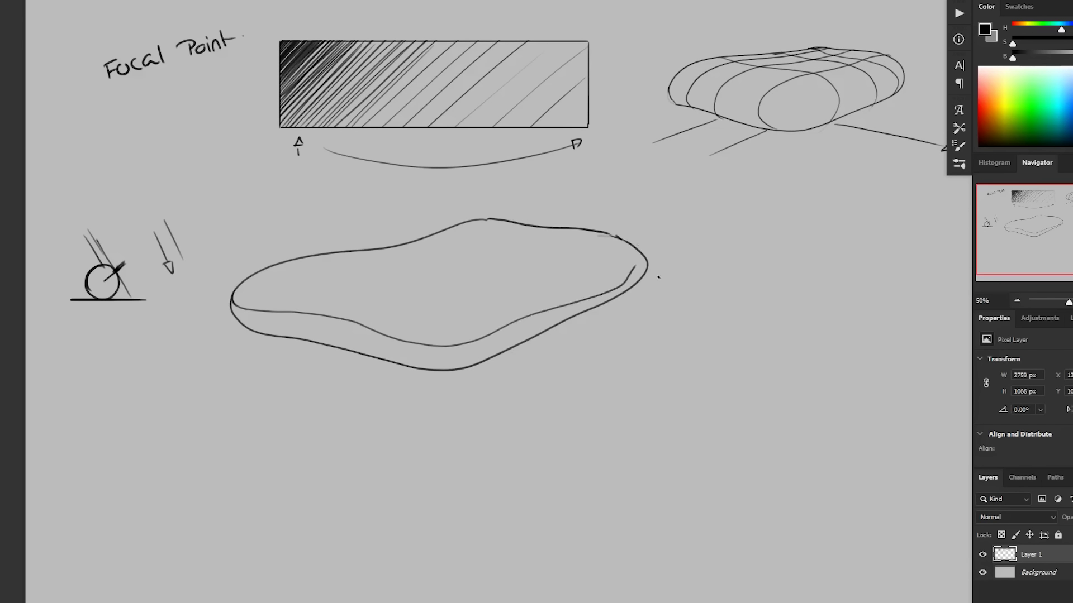
# Reinforce the blob's right tip with a slanted light ray, and draw a cast-shadow outline beneath its lower edge.
pyautogui.moveTo(640, 252); pyautogui.dragTo(590, 297)
pyautogui.moveTo(621, 199)
pyautogui.mouseDown()
pyautogui.moveTo(651, 277)
pyautogui.moveTo(612, 281)
pyautogui.mouseUp()
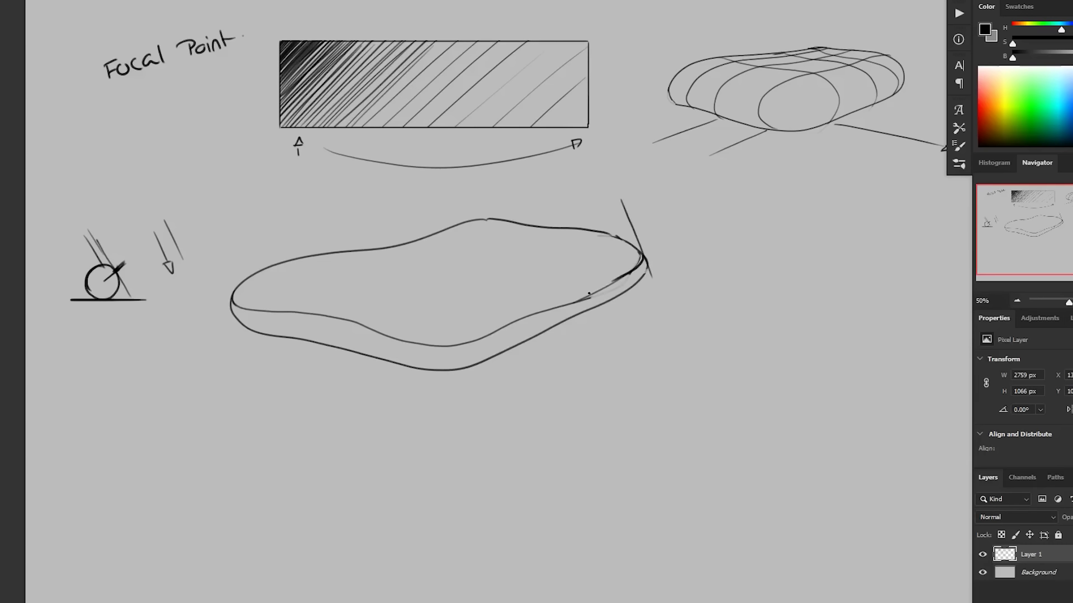
pyautogui.moveTo(248, 330)
pyautogui.mouseDown()
pyautogui.moveTo(253, 351)
pyautogui.moveTo(448, 395)
pyautogui.moveTo(529, 370)
pyautogui.moveTo(624, 318)
pyautogui.moveTo(643, 276)
pyautogui.mouseUp()
# Draw two curved contour lines across the blob's top surface and continue them down over its front side.
pyautogui.moveTo(649, 390); pyautogui.dragTo(658, 379)
pyautogui.moveTo(511, 446); pyautogui.dragTo(515, 451)
pyautogui.press('z')
pyautogui.scroll(1, 564, 417)
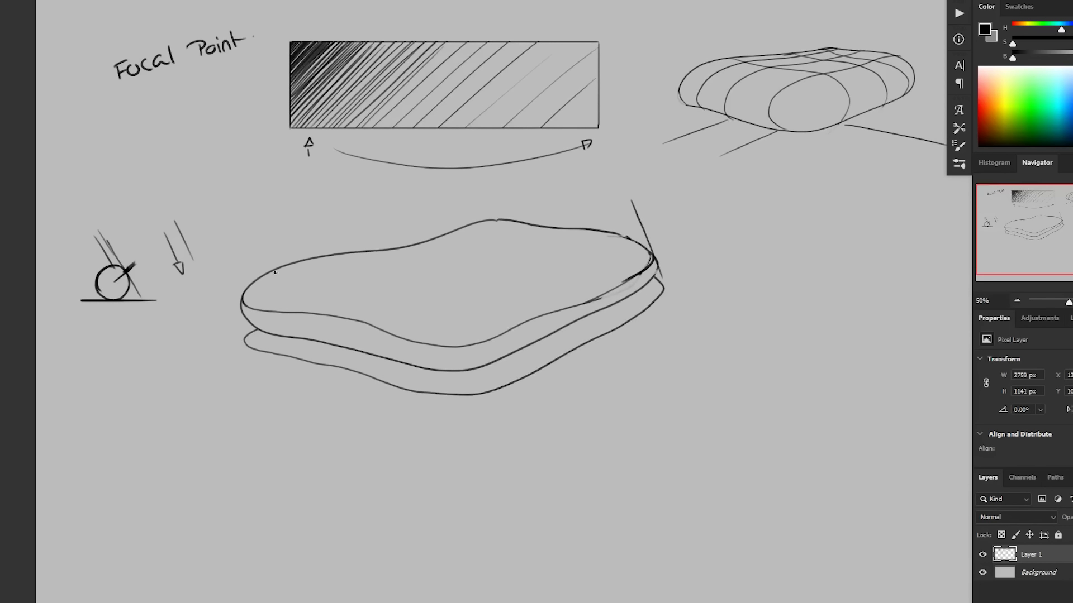
pyautogui.moveTo(272, 271)
pyautogui.mouseDown()
pyautogui.moveTo(495, 299)
pyautogui.moveTo(499, 352)
pyautogui.mouseUp()
pyautogui.moveTo(438, 247)
pyautogui.mouseDown()
pyautogui.moveTo(491, 261)
pyautogui.moveTo(592, 317)
pyautogui.mouseUp()
pyautogui.hscroll(2, 564, 260)
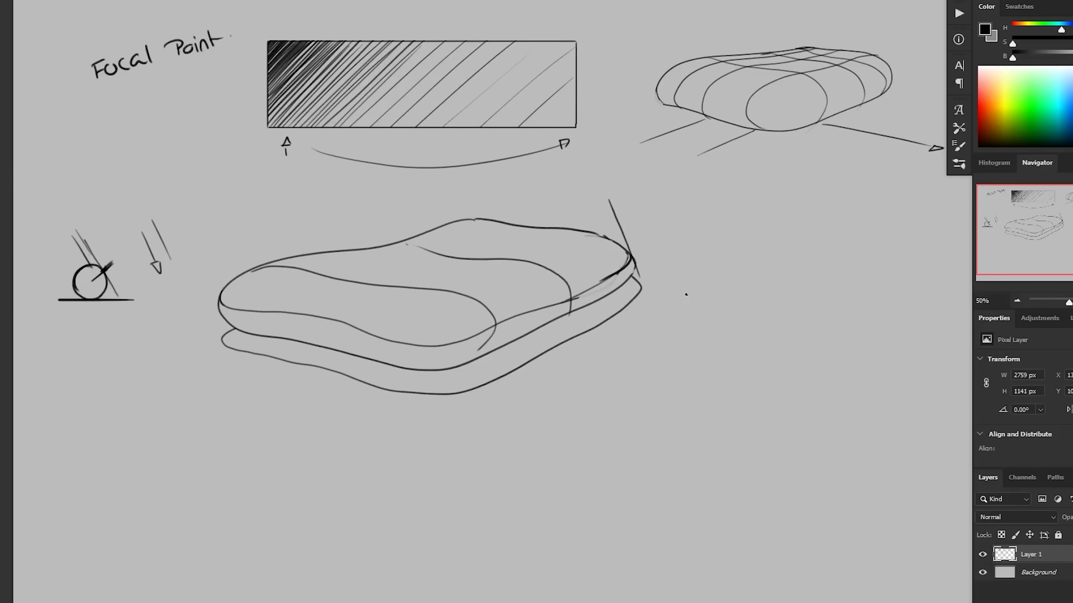
pyautogui.moveTo(495, 324); pyautogui.dragTo(476, 357)
pyautogui.moveTo(570, 301); pyautogui.dragTo(569, 311)
pyautogui.moveTo(564, 479); pyautogui.dragTo(545, 496)
pyautogui.scroll(1, 430, 304)
pyautogui.moveTo(235, 161)
pyautogui.mouseDown()
pyautogui.moveTo(206, 212)
pyautogui.moveTo(244, 279)
pyautogui.mouseUp()
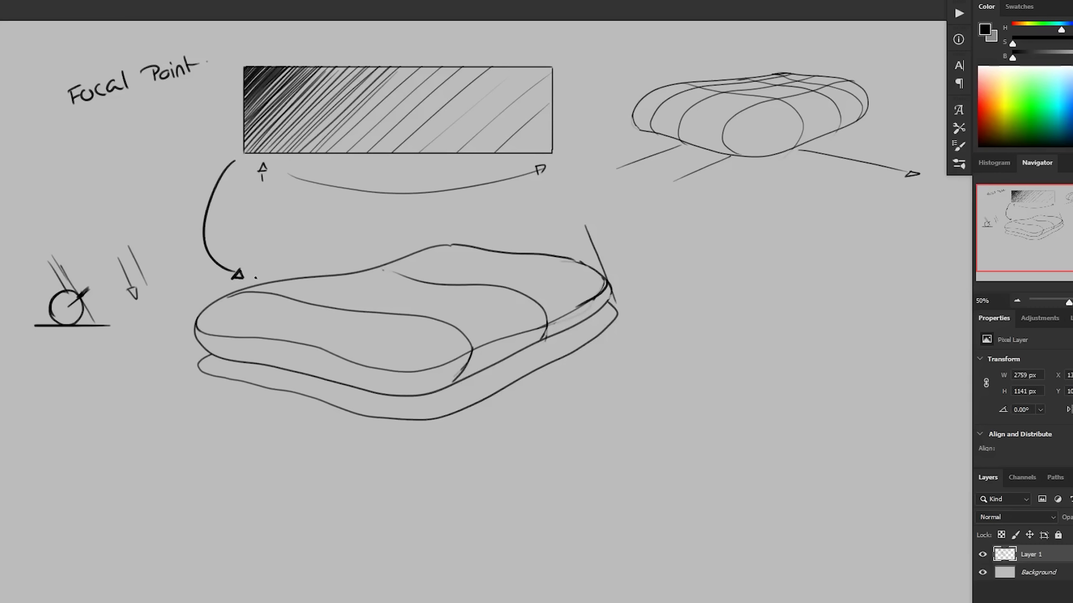
pyautogui.hotkey('ctrl', 'z')
pyautogui.hotkey('ctrl', 'z')
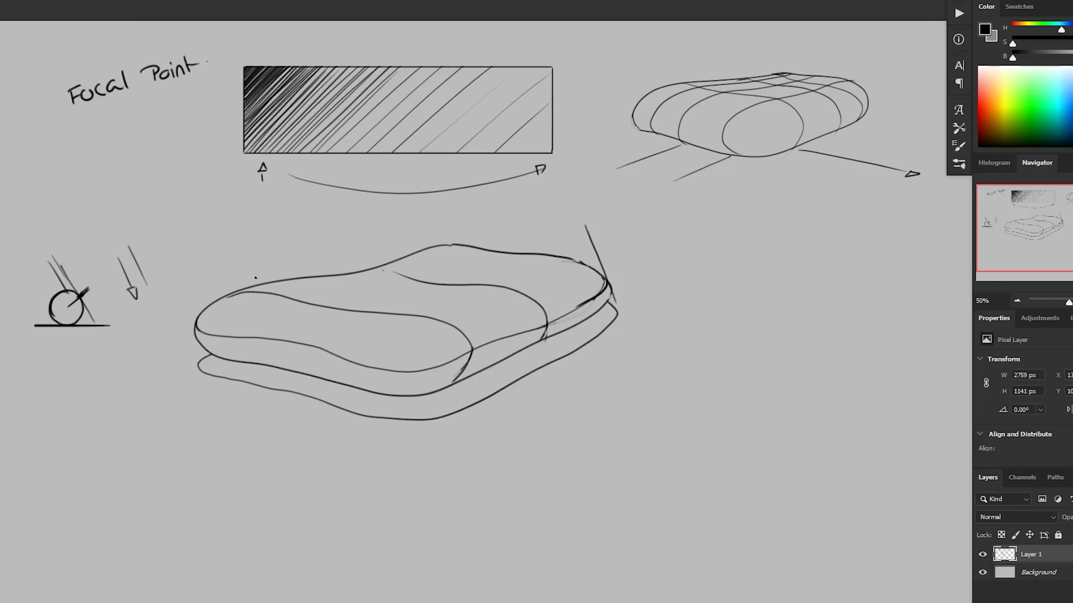
# Darken the bends at the right end of the contour lines and at the blob's right tip.
pyautogui.scroll(-1, 558, 427)
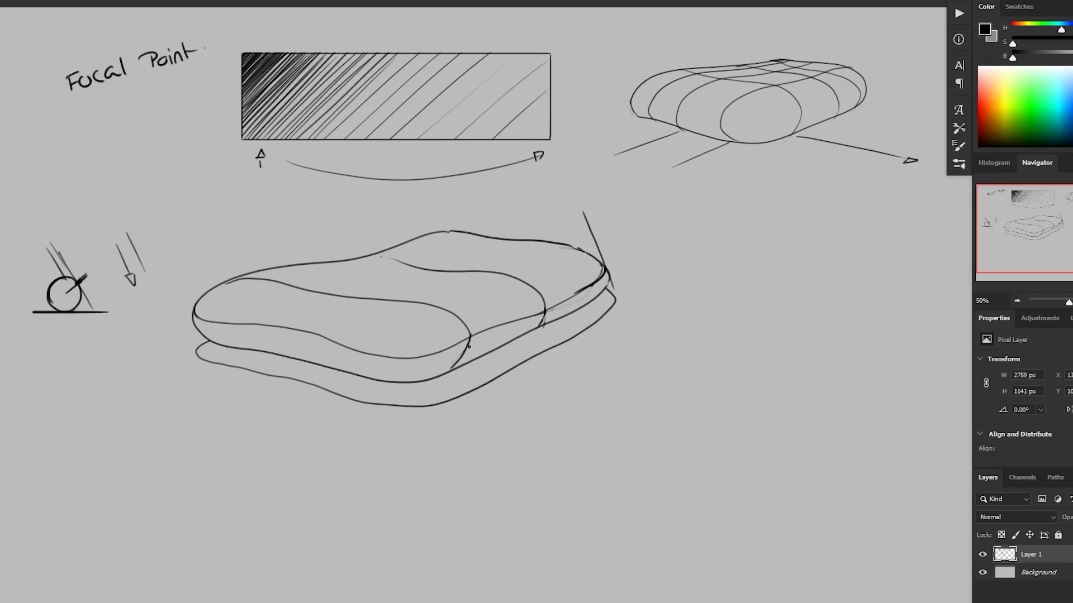
pyautogui.moveTo(535, 291); pyautogui.dragTo(541, 328)
pyautogui.moveTo(594, 257); pyautogui.dragTo(599, 294)
pyautogui.moveTo(468, 325); pyautogui.dragTo(465, 351)
pyautogui.moveTo(528, 477); pyautogui.dragTo(539, 458)
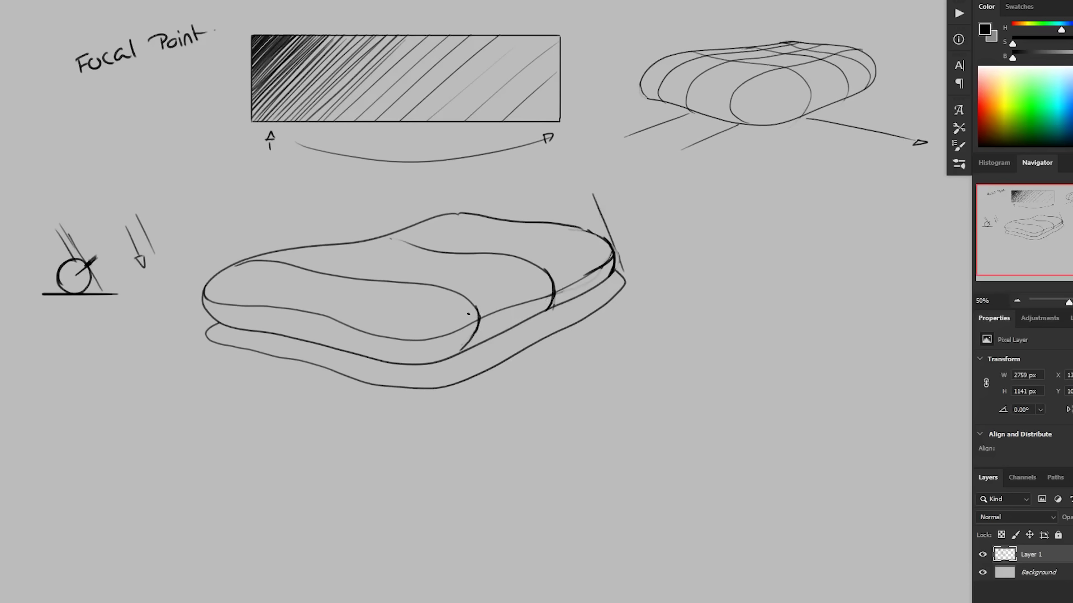
pyautogui.moveTo(388, 168); pyautogui.dragTo(390, 171)
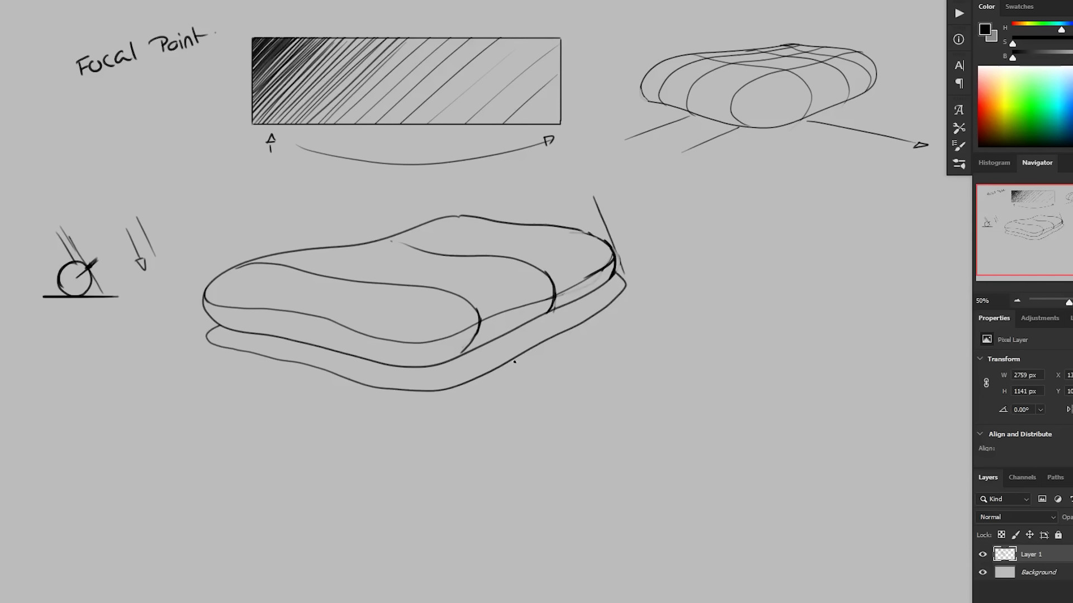
pyautogui.moveTo(462, 351); pyautogui.dragTo(476, 330)
pyautogui.moveTo(495, 302)
pyautogui.mouseDown()
pyautogui.moveTo(498, 324)
pyautogui.moveTo(513, 324)
pyautogui.mouseUp()
pyautogui.hotkey('ctrl', 'z')
pyautogui.hotkey('ctrl', 'z')
pyautogui.moveTo(383, 370); pyautogui.dragTo(411, 499)
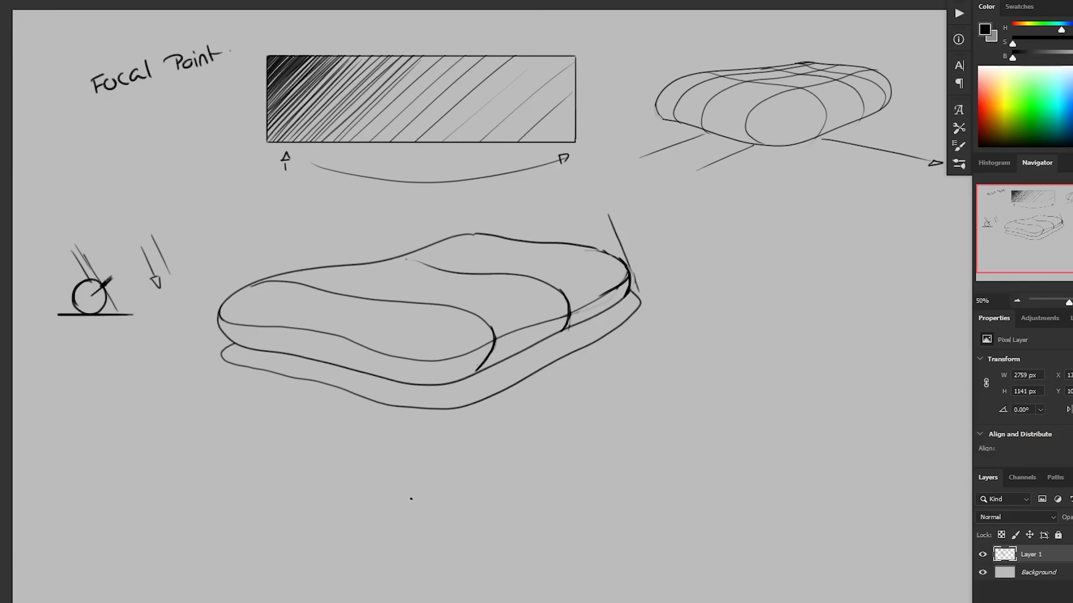
pyautogui.moveTo(536, 463); pyautogui.dragTo(534, 457)
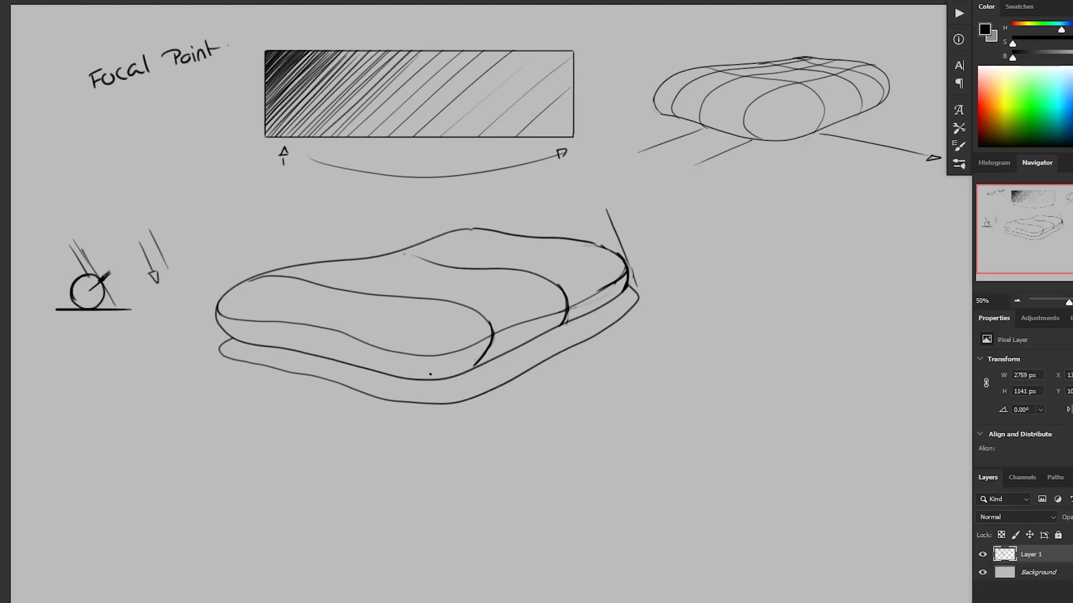
pyautogui.moveTo(534, 358); pyautogui.dragTo(542, 344)
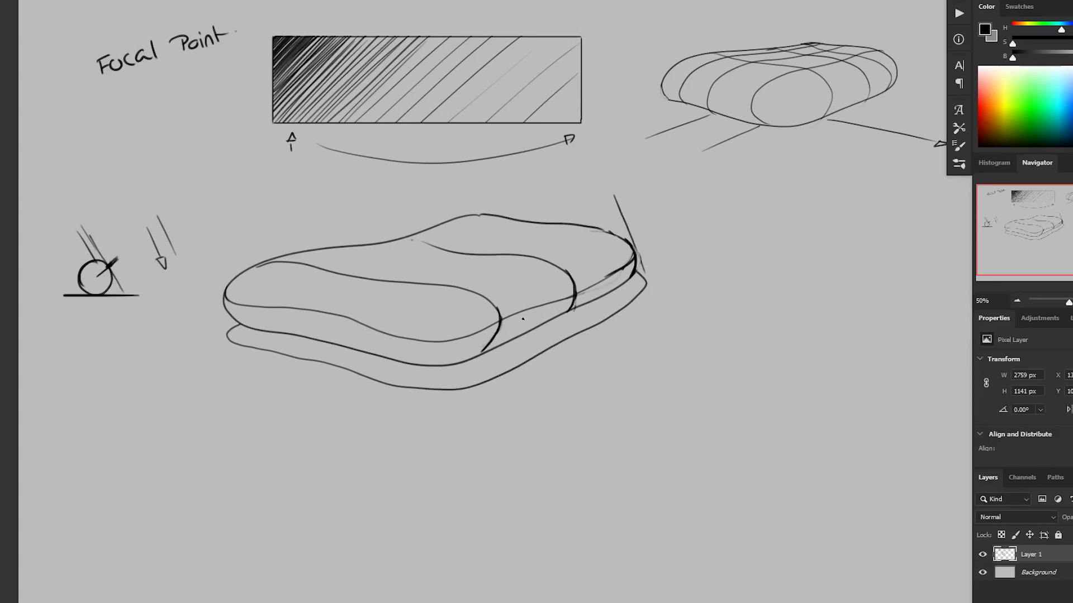
# Hatch a short dense band on the blob's side, starting right of the near contour's bend and thinning towards the second contour.
pyautogui.moveTo(522, 319); pyautogui.dragTo(531, 317)
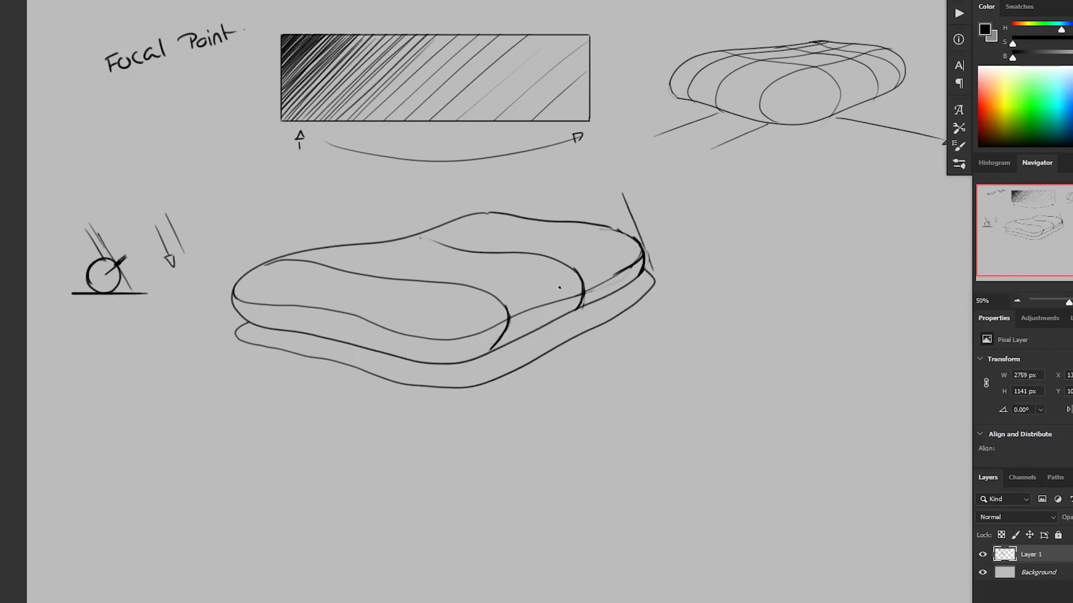
pyautogui.moveTo(514, 295)
pyautogui.mouseDown()
pyautogui.moveTo(504, 346)
pyautogui.moveTo(511, 322)
pyautogui.moveTo(555, 304)
pyautogui.moveTo(522, 328)
pyautogui.mouseUp()
pyautogui.moveTo(488, 251)
pyautogui.mouseDown()
pyautogui.moveTo(360, 275)
pyautogui.moveTo(505, 274)
pyautogui.moveTo(496, 263)
pyautogui.mouseUp()
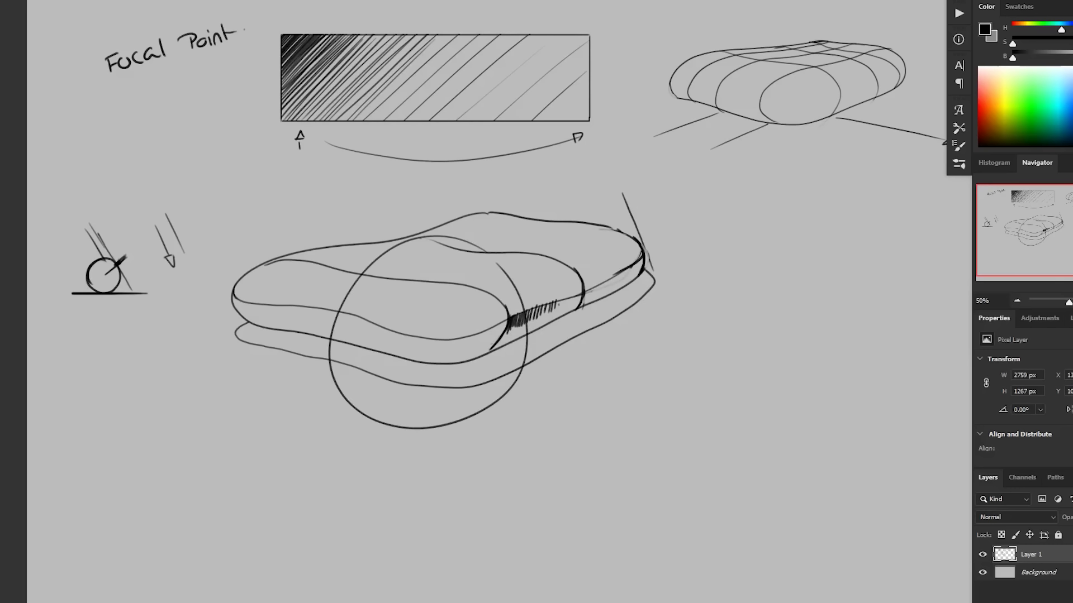
pyautogui.hotkey('ctrl', 'z')
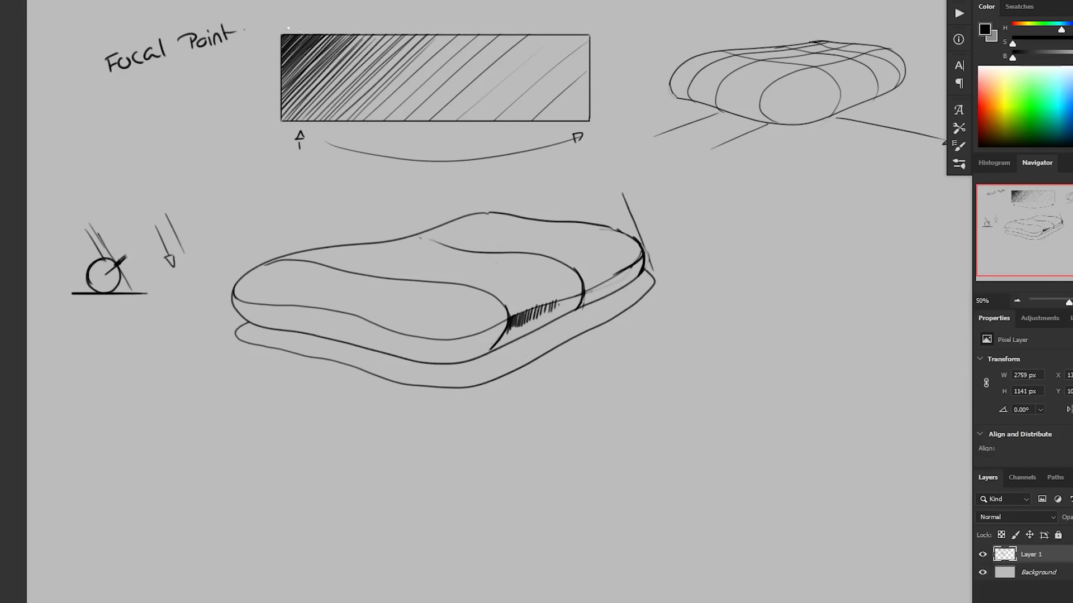
pyautogui.moveTo(288, 27)
pyautogui.mouseDown()
pyautogui.moveTo(295, 109)
pyautogui.moveTo(330, 30)
pyautogui.mouseUp()
pyautogui.hotkey('ctrl', 'z')
pyautogui.moveTo(571, 21)
pyautogui.mouseDown()
pyautogui.moveTo(530, 27)
pyautogui.moveTo(565, 30)
pyautogui.mouseUp()
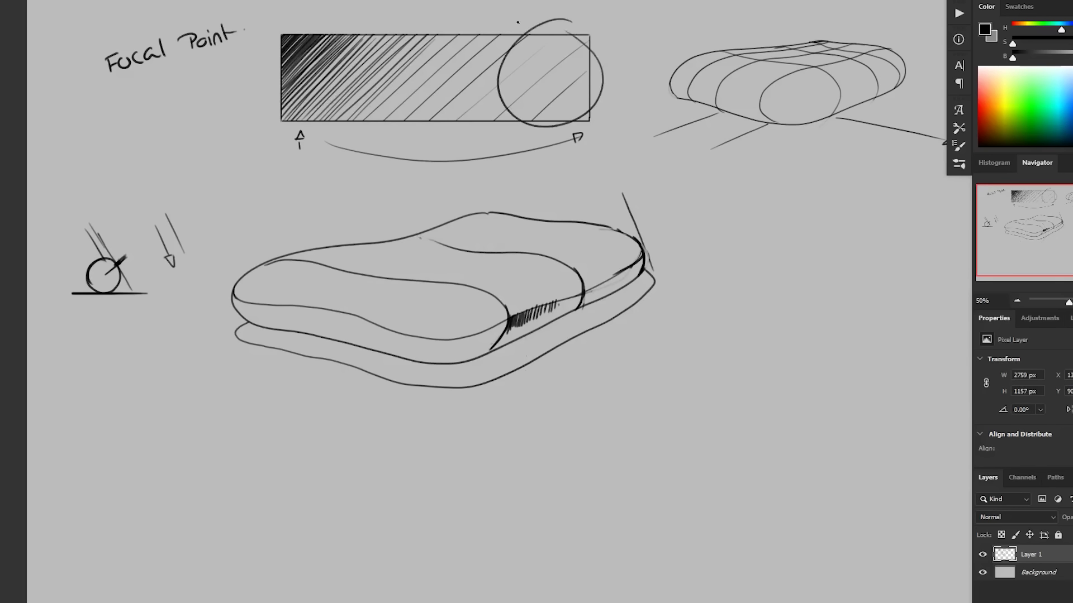
pyautogui.hotkey('ctrl', 'z')
# Extend the side hatching towards the blob's right tip and add a second row below it, down to the bottom edge.
pyautogui.moveTo(559, 296); pyautogui.dragTo(595, 289)
pyautogui.moveTo(597, 291); pyautogui.dragTo(605, 284)
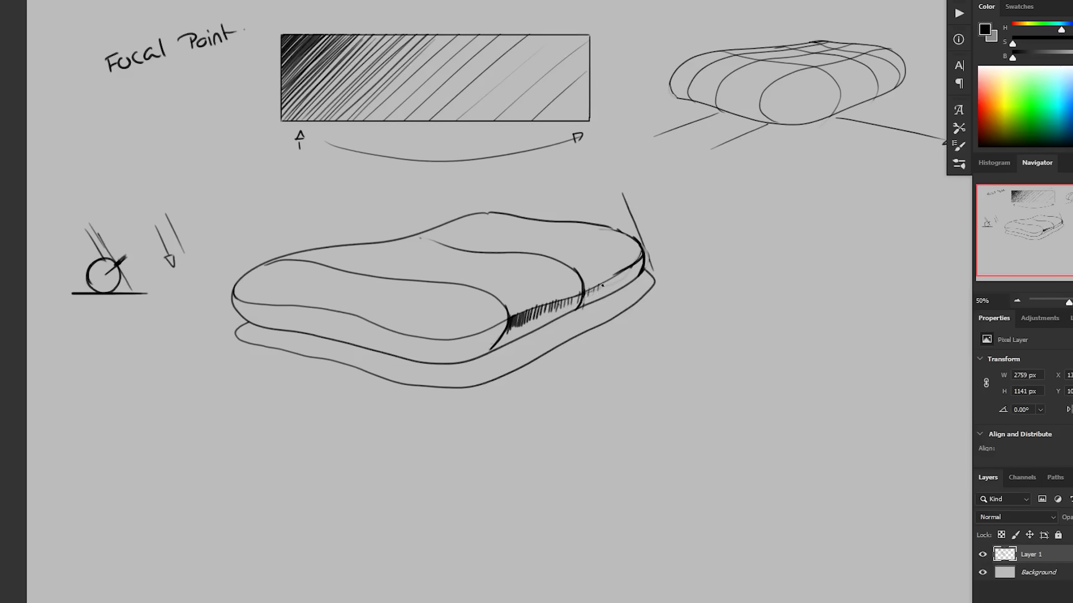
pyautogui.moveTo(498, 348); pyautogui.dragTo(559, 306)
pyautogui.moveTo(558, 314); pyautogui.dragTo(571, 303)
pyautogui.moveTo(569, 311); pyautogui.dragTo(582, 297)
pyautogui.moveTo(581, 306); pyautogui.dragTo(593, 295)
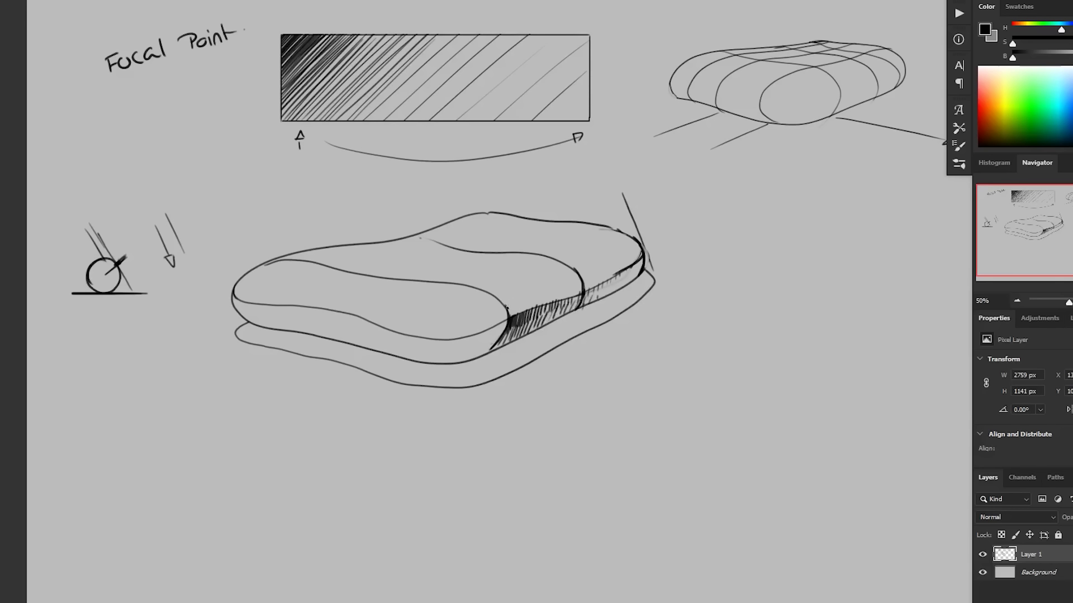
# Add short hatch strokes above the side edge, fading onto the top surface between the near contour's bend and the second contour.
pyautogui.moveTo(508, 308)
pyautogui.mouseDown()
pyautogui.moveTo(512, 317)
pyautogui.moveTo(523, 310)
pyautogui.mouseUp()
pyautogui.moveTo(524, 311)
pyautogui.mouseDown()
pyautogui.moveTo(540, 304)
pyautogui.moveTo(514, 302)
pyautogui.moveTo(527, 300)
pyautogui.mouseUp()
pyautogui.moveTo(531, 311); pyautogui.dragTo(555, 288)
pyautogui.moveTo(559, 301); pyautogui.dragTo(573, 286)
pyautogui.moveTo(578, 295); pyautogui.dragTo(585, 284)
pyautogui.moveTo(590, 291); pyautogui.dragTo(593, 281)
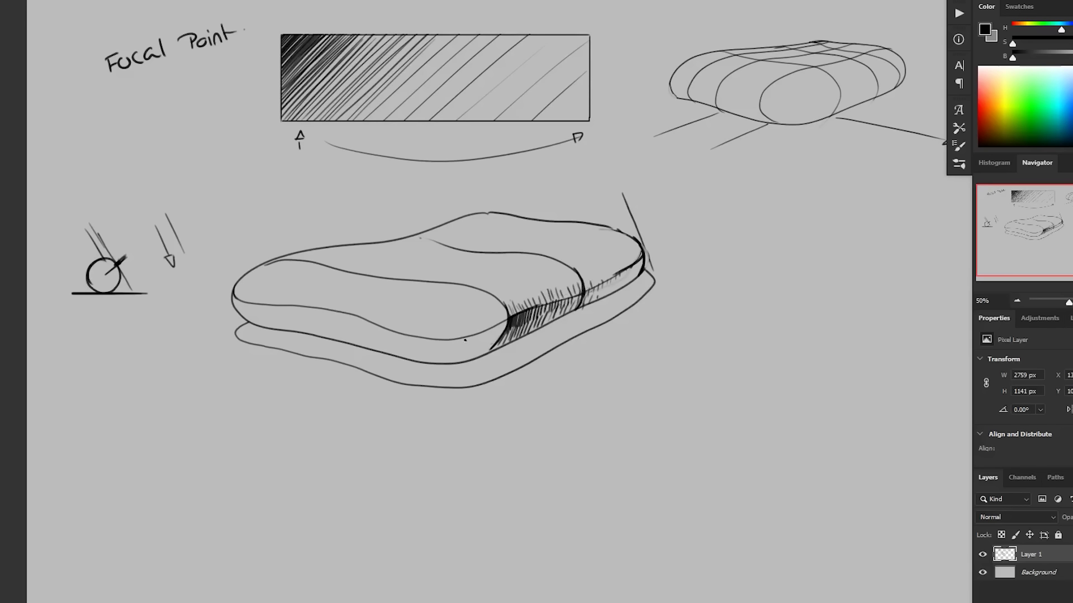
# Hatch the blob's front side around its lowest corner with a dense upper row and a looser row down to the bottom edge.
pyautogui.moveTo(453, 351)
pyautogui.mouseDown()
pyautogui.moveTo(484, 345)
pyautogui.moveTo(507, 324)
pyautogui.moveTo(456, 360)
pyautogui.mouseUp()
pyautogui.moveTo(461, 347); pyautogui.dragTo(467, 363)
pyautogui.moveTo(471, 346); pyautogui.dragTo(478, 361)
pyautogui.moveTo(410, 335); pyautogui.dragTo(415, 351)
pyautogui.moveTo(417, 335); pyautogui.dragTo(421, 351)
pyautogui.moveTo(424, 337); pyautogui.dragTo(427, 353)
pyautogui.moveTo(429, 337); pyautogui.dragTo(432, 353)
pyautogui.moveTo(435, 338); pyautogui.dragTo(438, 353)
pyautogui.moveTo(440, 336); pyautogui.dragTo(442, 353)
pyautogui.moveTo(446, 338); pyautogui.dragTo(452, 352)
pyautogui.moveTo(454, 341)
pyautogui.mouseDown()
pyautogui.moveTo(455, 351)
pyautogui.moveTo(417, 360)
pyautogui.mouseUp()
pyautogui.moveTo(418, 348); pyautogui.dragTo(423, 363)
pyautogui.moveTo(426, 346); pyautogui.dragTo(433, 364)
pyautogui.moveTo(436, 350); pyautogui.dragTo(444, 367)
pyautogui.moveTo(447, 352); pyautogui.dragTo(452, 364)
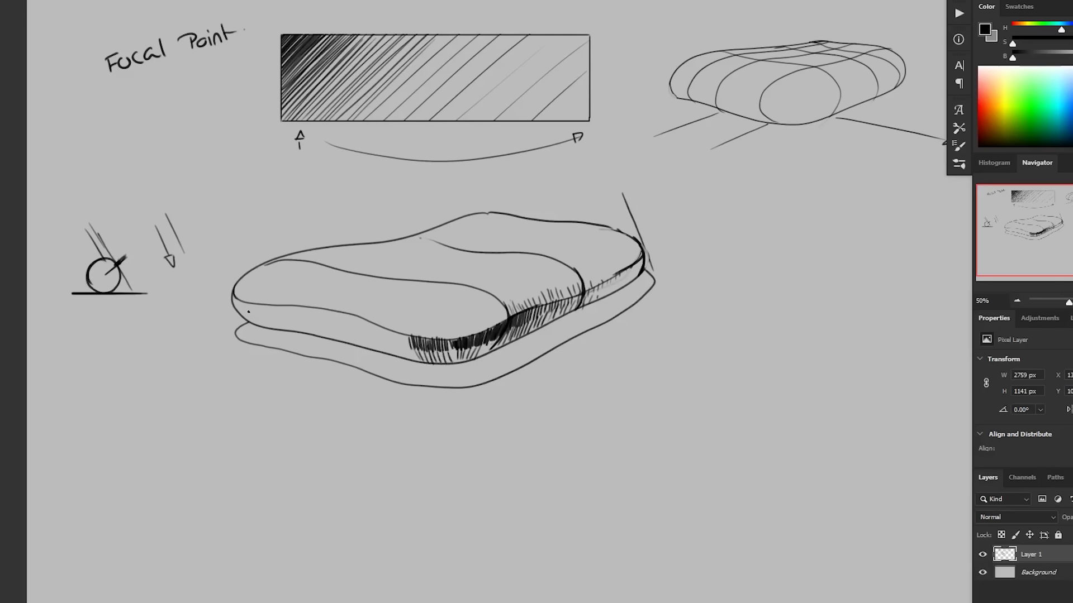
# Add a few hatch strokes at the blob's left tip and extend the two-row front hatching leftward from the lowest corner.
pyautogui.moveTo(235, 289); pyautogui.dragTo(235, 298)
pyautogui.moveTo(238, 294); pyautogui.dragTo(247, 311)
pyautogui.moveTo(353, 316); pyautogui.dragTo(357, 328)
pyautogui.moveTo(361, 317); pyautogui.dragTo(365, 335)
pyautogui.moveTo(369, 323); pyautogui.dragTo(373, 337)
pyautogui.moveTo(376, 323); pyautogui.dragTo(379, 339)
pyautogui.moveTo(383, 327); pyautogui.dragTo(386, 342)
pyautogui.moveTo(388, 327); pyautogui.dragTo(392, 347)
pyautogui.moveTo(395, 329); pyautogui.dragTo(399, 345)
pyautogui.moveTo(403, 331); pyautogui.dragTo(408, 346)
pyautogui.moveTo(411, 335)
pyautogui.mouseDown()
pyautogui.moveTo(412, 346)
pyautogui.moveTo(361, 344)
pyautogui.mouseUp()
pyautogui.moveTo(363, 333); pyautogui.dragTo(372, 350)
pyautogui.moveTo(373, 335); pyautogui.dragTo(390, 358)
pyautogui.moveTo(388, 341); pyautogui.dragTo(405, 358)
pyautogui.moveTo(406, 345); pyautogui.dragTo(407, 358)
pyautogui.moveTo(407, 343); pyautogui.dragTo(417, 358)
pyautogui.moveTo(275, 332)
pyautogui.mouseDown()
pyautogui.moveTo(382, 266)
pyautogui.moveTo(545, 221)
pyautogui.mouseUp()
pyautogui.moveTo(386, 353)
pyautogui.mouseDown()
pyautogui.moveTo(510, 260)
pyautogui.moveTo(604, 229)
pyautogui.mouseUp()
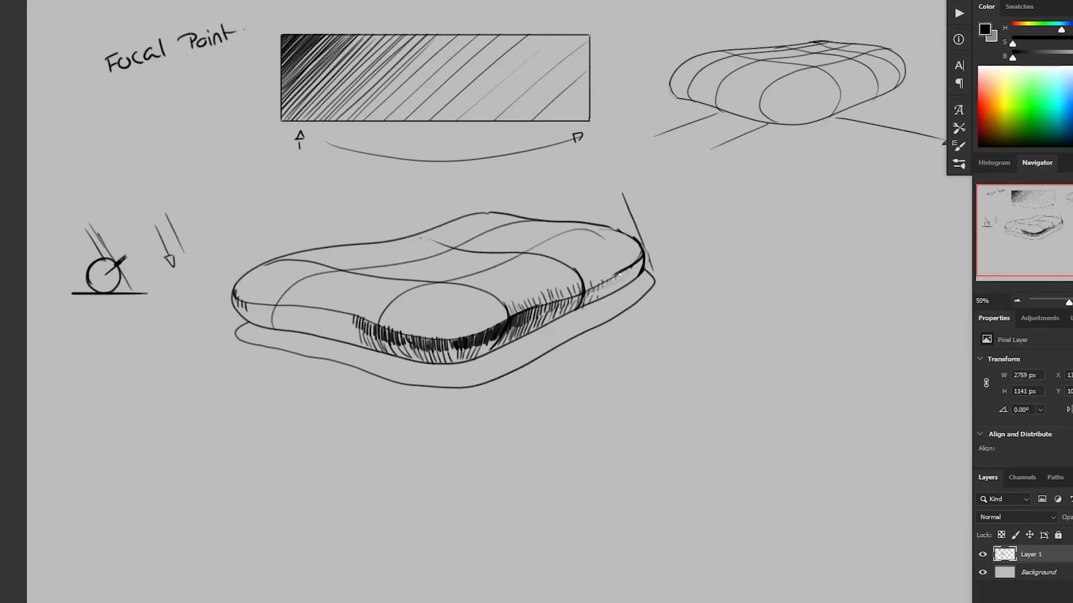
pyautogui.hotkey('ctrl', 'z')
pyautogui.hotkey('ctrl', 'z')
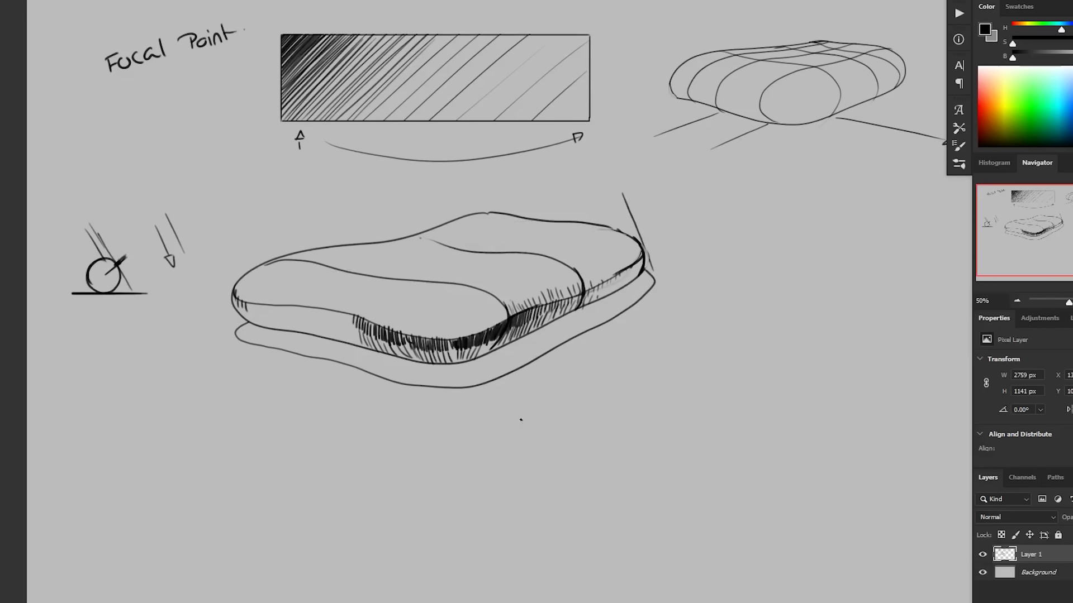
pyautogui.moveTo(532, 346)
pyautogui.mouseDown()
pyautogui.moveTo(555, 366)
pyautogui.moveTo(531, 353)
pyautogui.mouseUp()
pyautogui.moveTo(540, 417); pyautogui.dragTo(533, 444)
pyautogui.moveTo(371, 372)
pyautogui.mouseDown()
pyautogui.moveTo(390, 424)
pyautogui.moveTo(368, 368)
pyautogui.mouseUp()
pyautogui.moveTo(340, 427); pyautogui.dragTo(378, 474)
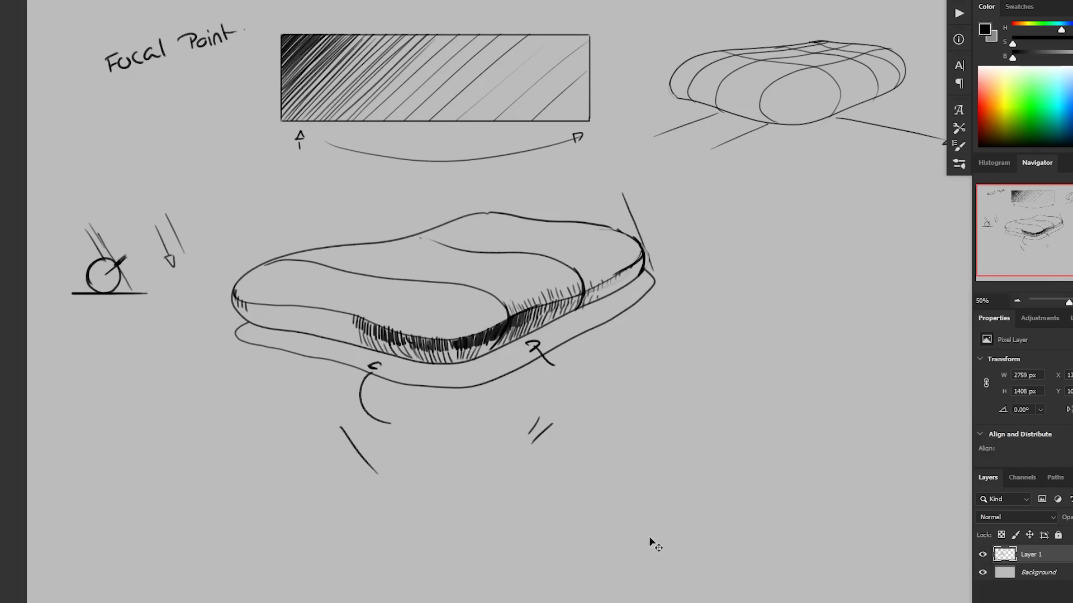
pyautogui.hotkey('ctrl', 'z')
pyautogui.hotkey('ctrl', 'z')
pyautogui.hotkey('ctrl', 'z')
pyautogui.hotkey('ctrl', 'z')
pyautogui.hotkey('ctrl', 'z')
pyautogui.hotkey('ctrl', 'z')
pyautogui.hotkey('ctrl', 'z')
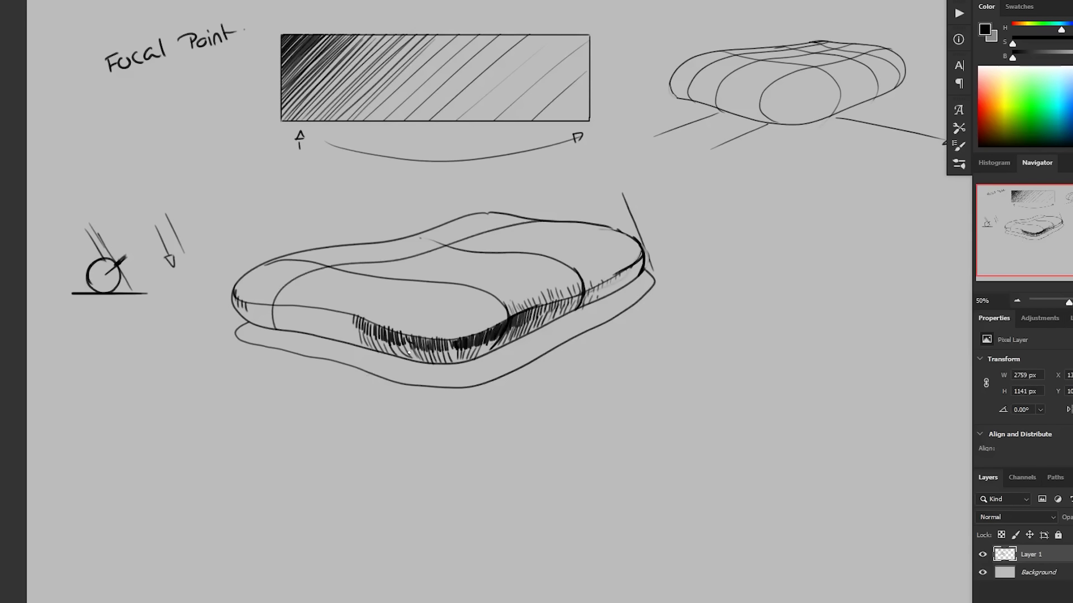
# Draw two light lengthwise contour lines across the blob's top surface.
pyautogui.moveTo(286, 328)
pyautogui.mouseDown()
pyautogui.moveTo(348, 257)
pyautogui.moveTo(520, 220)
pyautogui.mouseUp()
pyautogui.moveTo(587, 224); pyautogui.dragTo(416, 295)
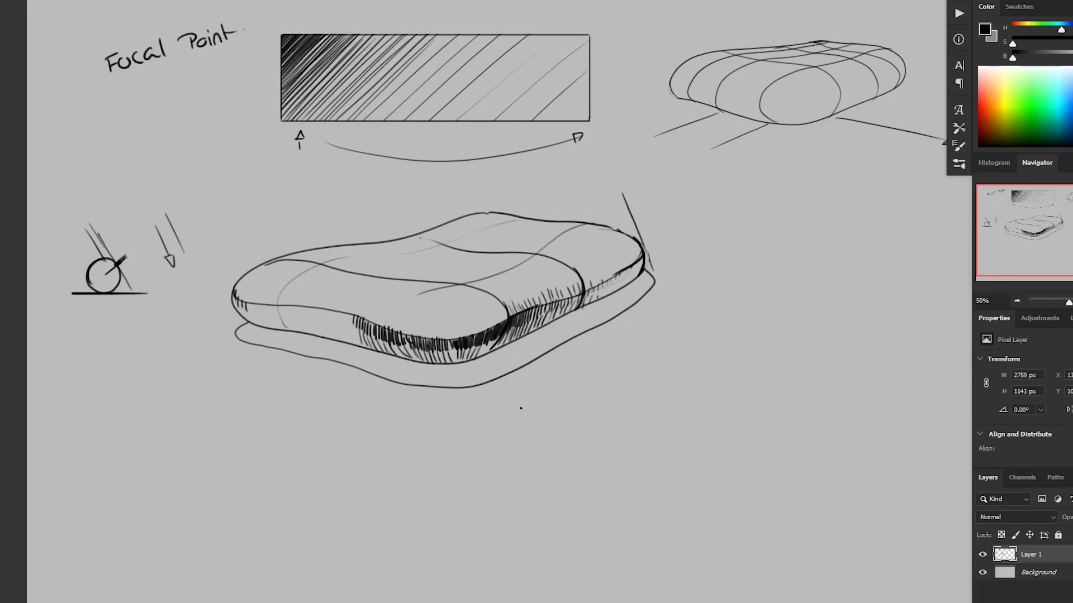
# Hatch the remaining front side from the blob's left tip to the existing shading, with denser strokes over the inward curve.
pyautogui.moveTo(284, 314); pyautogui.dragTo(377, 334)
pyautogui.moveTo(531, 386); pyautogui.dragTo(544, 398)
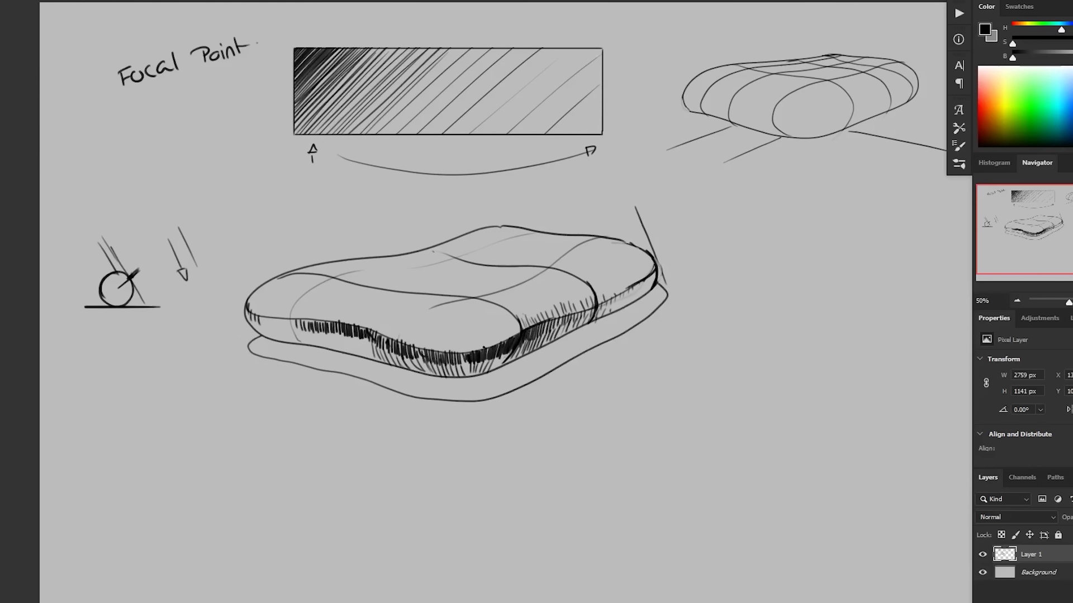
pyautogui.moveTo(459, 357); pyautogui.dragTo(471, 364)
pyautogui.moveTo(406, 346); pyautogui.dragTo(415, 358)
pyautogui.moveTo(417, 349); pyautogui.dragTo(421, 358)
pyautogui.moveTo(472, 394); pyautogui.dragTo(477, 388)
pyautogui.hotkey('ctrl', 'z')
pyautogui.hotkey('ctrl', 'z')
pyautogui.hotkey('ctrl', 'z')
pyautogui.moveTo(212, 312)
pyautogui.mouseDown()
pyautogui.moveTo(246, 362)
pyautogui.moveTo(263, 339)
pyautogui.mouseUp()
pyautogui.hotkey('ctrl', 'z')
pyautogui.moveTo(319, 339)
pyautogui.mouseDown()
pyautogui.moveTo(375, 355)
pyautogui.moveTo(355, 318)
pyautogui.moveTo(339, 346)
pyautogui.moveTo(357, 337)
pyautogui.moveTo(380, 347)
pyautogui.mouseUp()
pyautogui.moveTo(260, 330)
pyautogui.mouseDown()
pyautogui.moveTo(293, 326)
pyautogui.moveTo(314, 342)
pyautogui.mouseUp()
pyautogui.moveTo(368, 299); pyautogui.dragTo(360, 313)
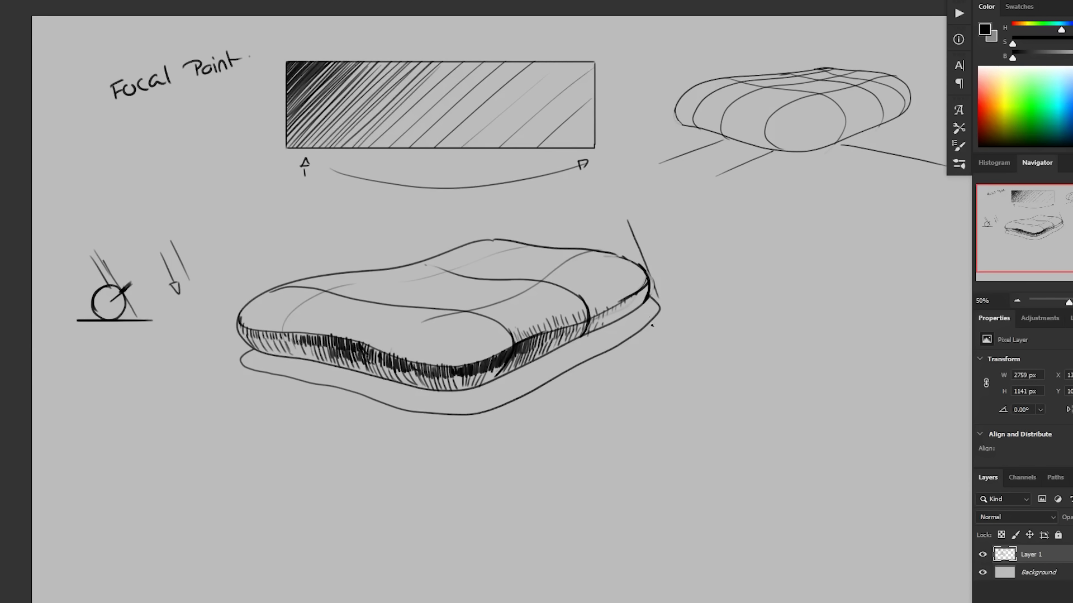
# Add short strokes near the second contour and above the front edge around the lowest corner to soften the shading onto the top surface.
pyautogui.moveTo(596, 310); pyautogui.dragTo(599, 326)
pyautogui.moveTo(606, 311); pyautogui.dragTo(608, 319)
pyautogui.moveTo(428, 355); pyautogui.dragTo(429, 367)
pyautogui.moveTo(432, 356)
pyautogui.mouseDown()
pyautogui.moveTo(434, 368)
pyautogui.moveTo(481, 355)
pyautogui.mouseUp()
pyautogui.moveTo(497, 358); pyautogui.dragTo(502, 349)
pyautogui.moveTo(743, 326); pyautogui.dragTo(750, 329)
pyautogui.scroll(-1, 641, 408)
pyautogui.scroll(1, 620, 416)
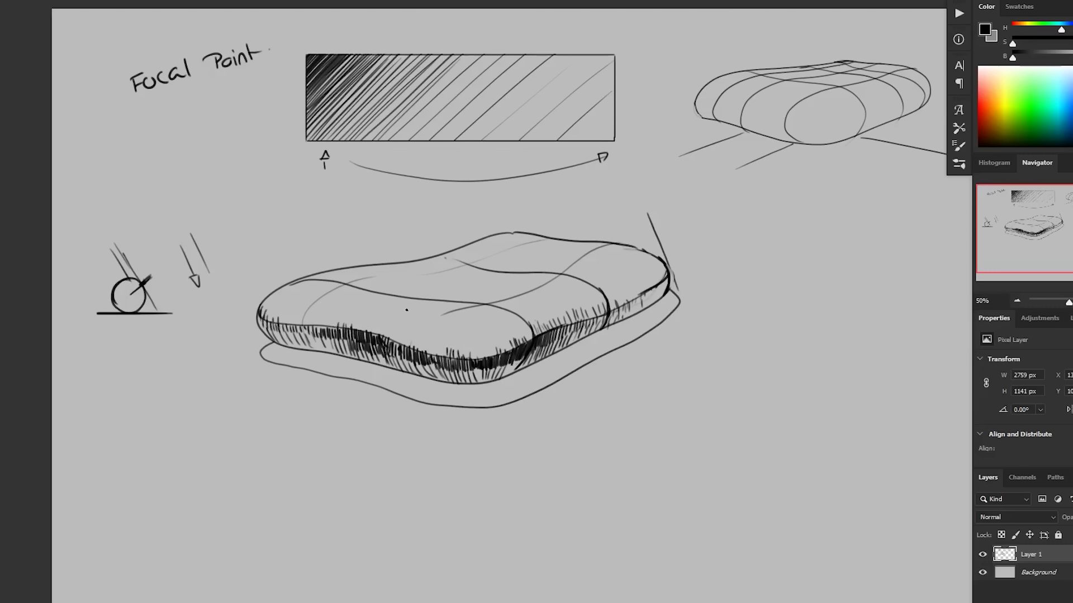
# Thicken the blob's bottom edge with a heavy line from the left tip around to the right tip.
pyautogui.moveTo(407, 310); pyautogui.dragTo(398, 288)
pyautogui.moveTo(259, 317); pyautogui.dragTo(397, 350)
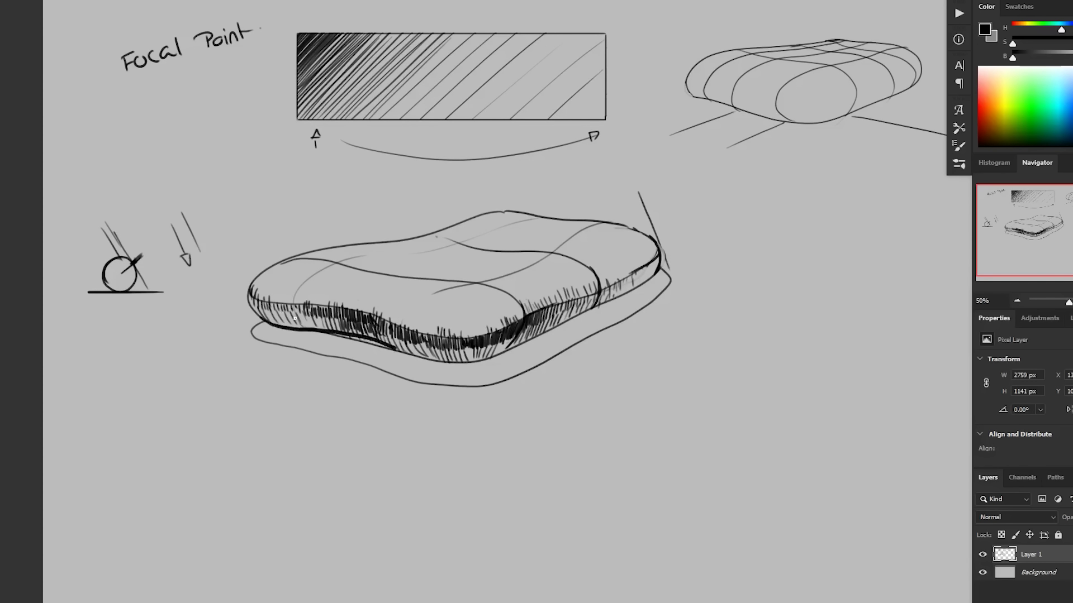
pyautogui.hotkey('ctrl', 'z')
pyautogui.hotkey('ctrl', 'z')
pyautogui.moveTo(254, 310)
pyautogui.mouseDown()
pyautogui.moveTo(292, 330)
pyautogui.moveTo(468, 363)
pyautogui.moveTo(622, 300)
pyautogui.moveTo(658, 272)
pyautogui.moveTo(597, 311)
pyautogui.mouseUp()
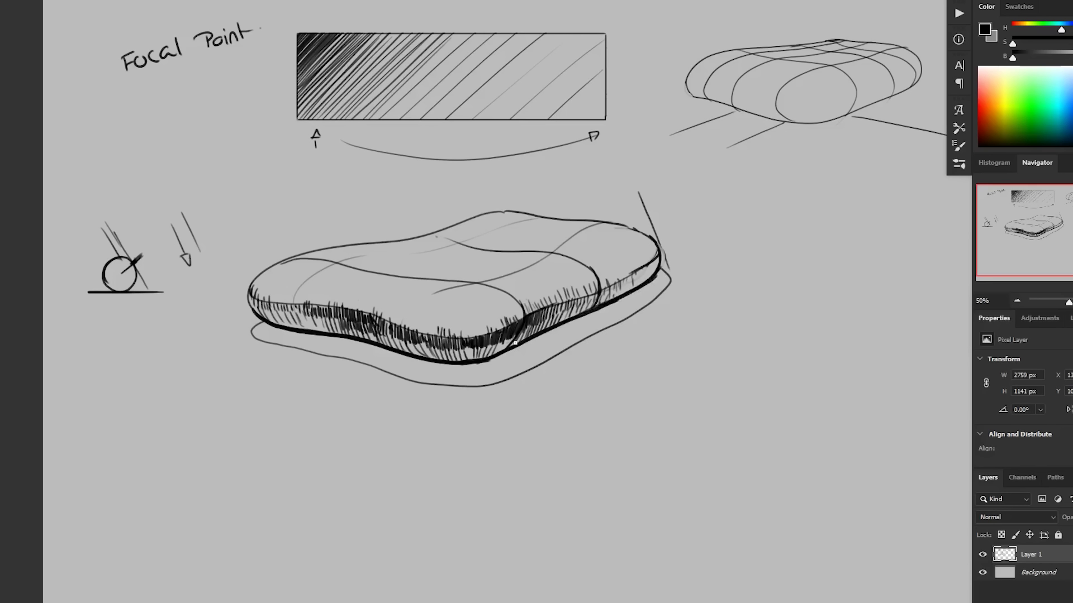
# Try to sketch a light ray bouncing off the ground into the blob's left tip.
pyautogui.moveTo(213, 310)
pyautogui.mouseDown()
pyautogui.moveTo(228, 353)
pyautogui.moveTo(259, 320)
pyautogui.moveTo(269, 339)
pyautogui.mouseUp()
pyautogui.hotkey('ctrl', 'z')
pyautogui.hotkey('ctrl', 'z')
pyautogui.hotkey('ctrl', 'z')
pyautogui.moveTo(201, 289)
pyautogui.mouseDown()
pyautogui.moveTo(220, 348)
pyautogui.moveTo(251, 318)
pyautogui.mouseUp()
# Switch the brush to red, try a zigzag of reflected light under the blob's left end, and undo it.
pyautogui.press('x')
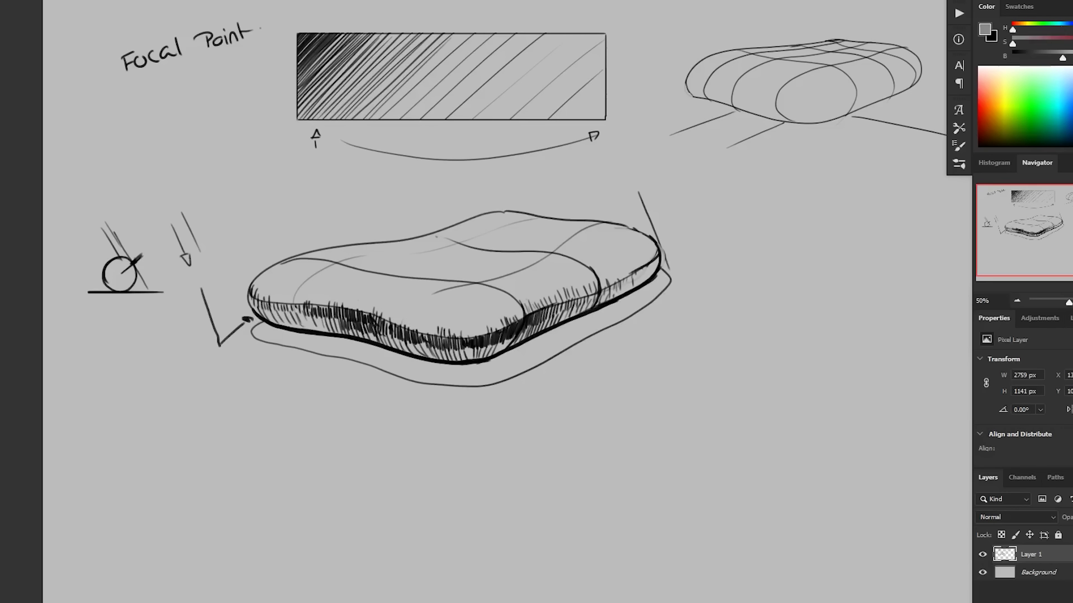
pyautogui.click(1071, 24)
pyautogui.click(1071, 38)
pyautogui.click(1071, 51)
pyautogui.moveTo(321, 317)
pyautogui.mouseDown()
pyautogui.moveTo(291, 325)
pyautogui.moveTo(379, 327)
pyautogui.moveTo(313, 318)
pyautogui.mouseUp()
pyautogui.hotkey('ctrl', 'z')
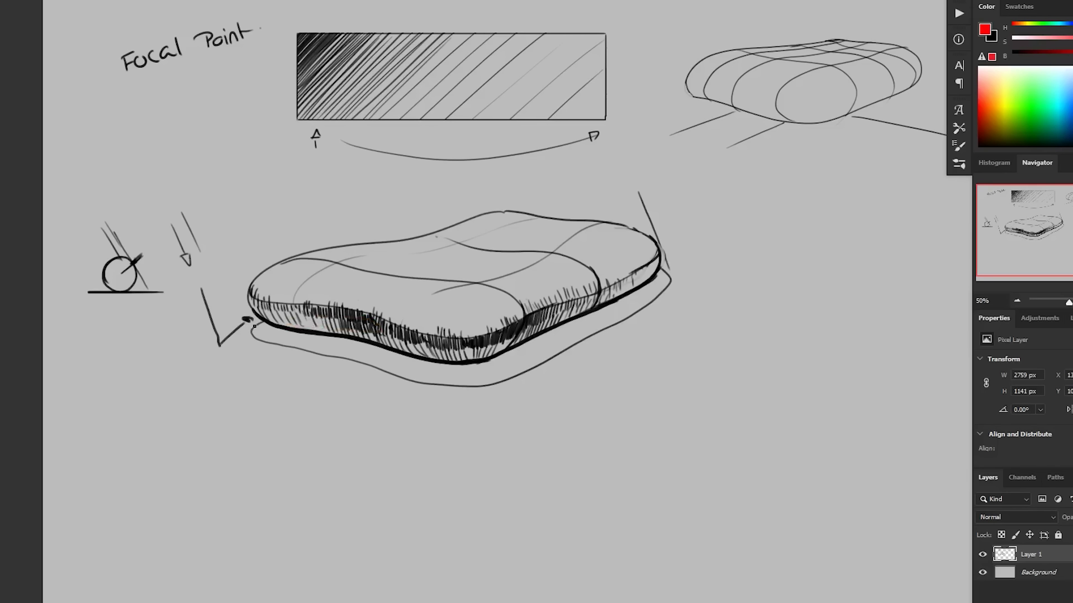
pyautogui.moveTo(229, 342)
pyautogui.mouseDown()
pyautogui.moveTo(264, 311)
pyautogui.moveTo(274, 339)
pyautogui.moveTo(288, 319)
pyautogui.moveTo(310, 334)
pyautogui.mouseUp()
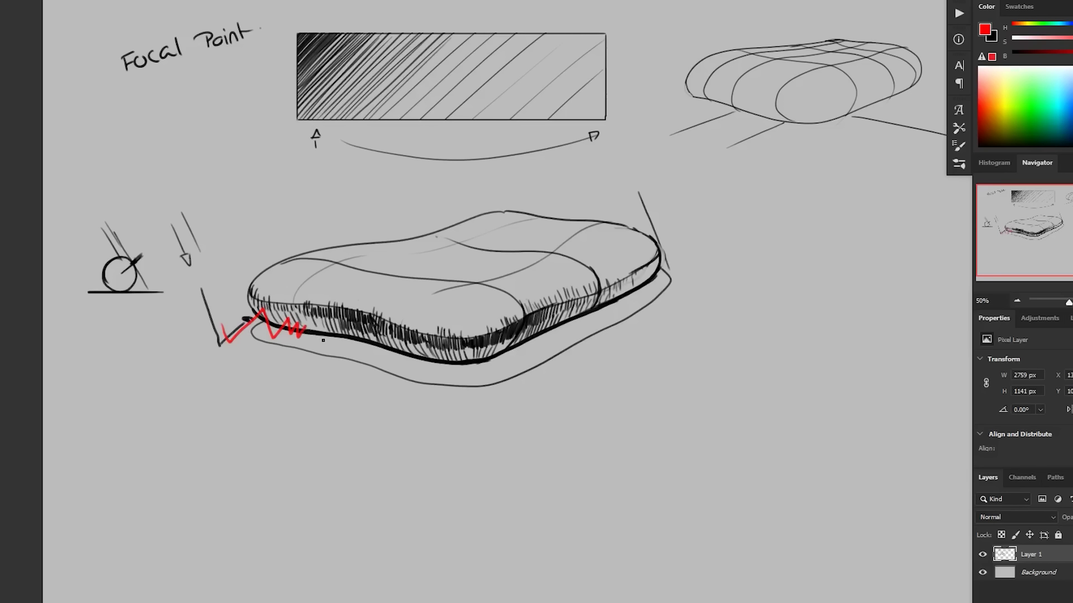
pyautogui.hotkey('ctrl', 'z')
pyautogui.hotkey('ctrl', 'z')
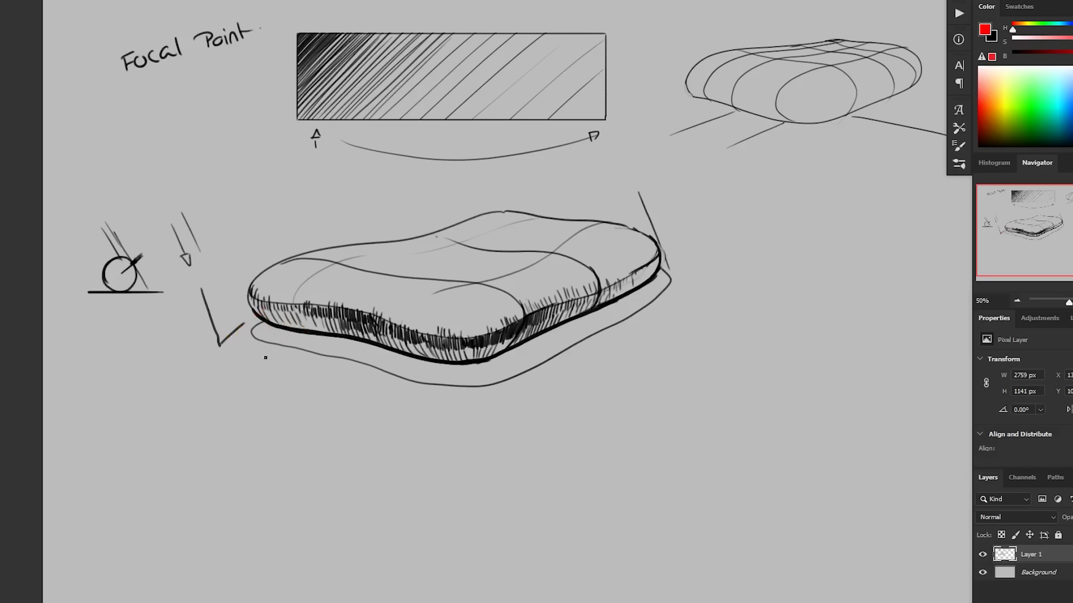
# Restore black as the brush colour, lasso the bouncing-ray sketch beside the blob's left tip, and remove it.
pyautogui.press('x')
pyautogui.moveTo(232, 366)
pyautogui.mouseDown()
pyautogui.moveTo(243, 307)
pyautogui.moveTo(208, 276)
pyautogui.mouseUp()
pyautogui.hotkey('ctrl', 'z')
pyautogui.hotkey('ctrl', 'z')
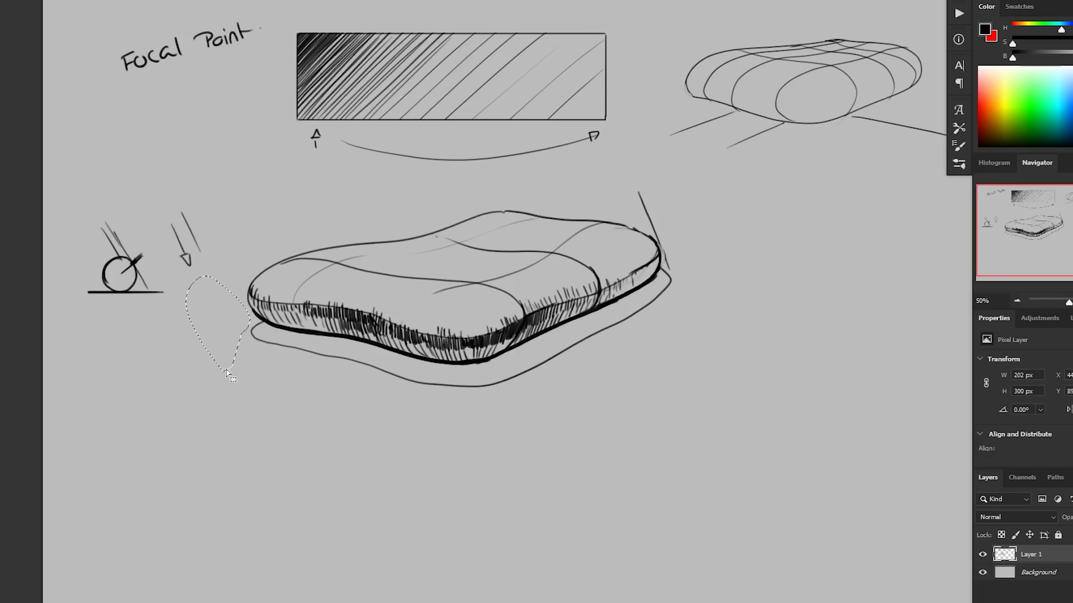
pyautogui.hotkey('ctrl', 'z')
# Try straight guide lines across the cast shadow in two directions on the ground, and undo them.
pyautogui.press('z')
pyautogui.keyDown('alt'); pyautogui.click(591, 457); pyautogui.keyUp('alt')
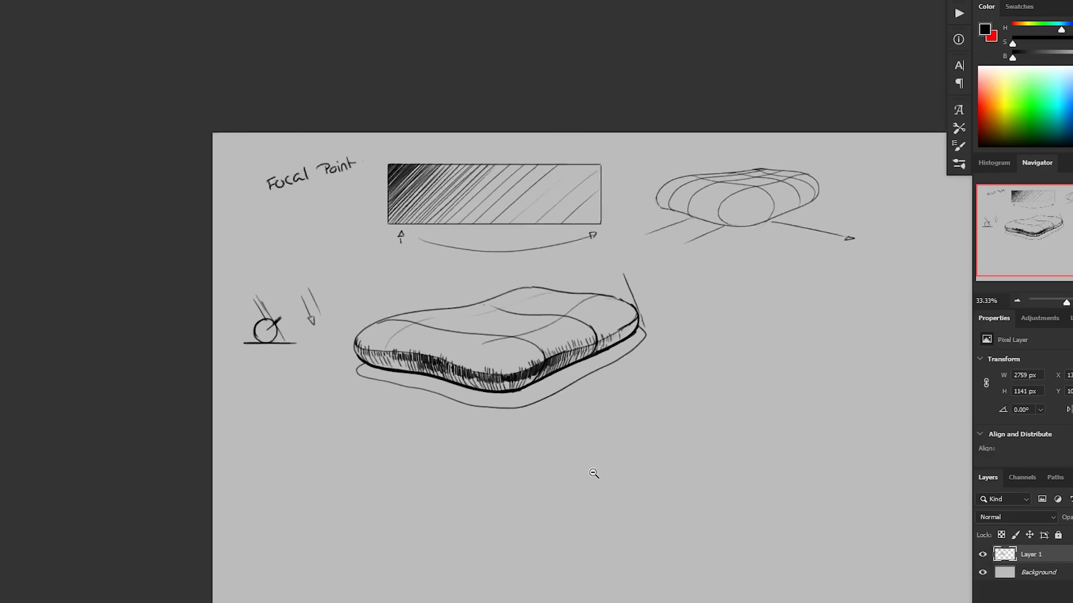
pyautogui.click(590, 469)
pyautogui.press('b')
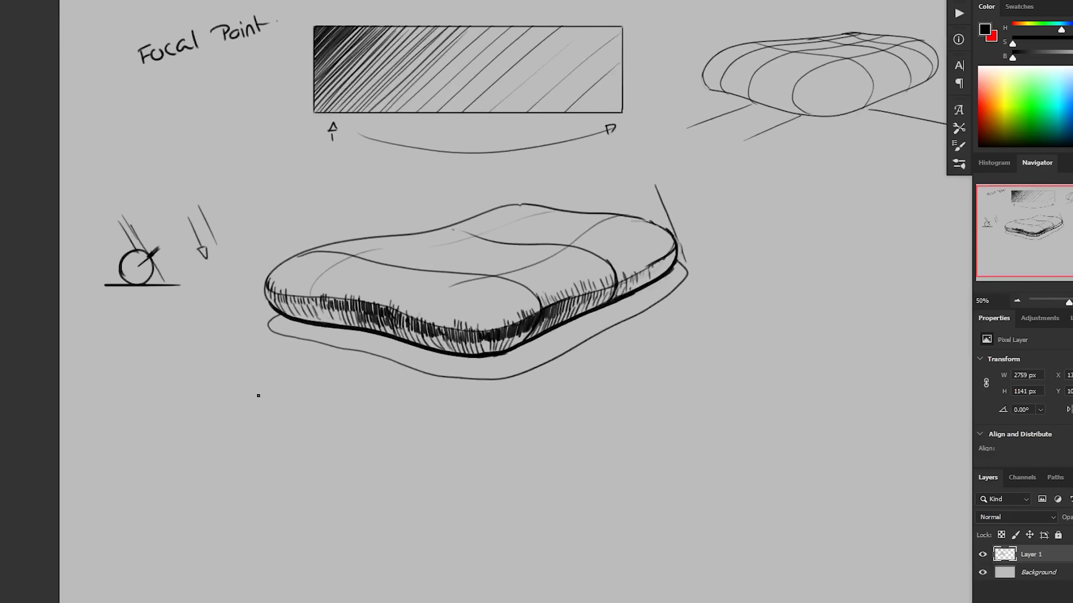
pyautogui.moveTo(311, 325); pyautogui.dragTo(228, 360)
pyautogui.moveTo(438, 353); pyautogui.dragTo(337, 402)
pyautogui.moveTo(370, 334); pyautogui.dragTo(257, 385)
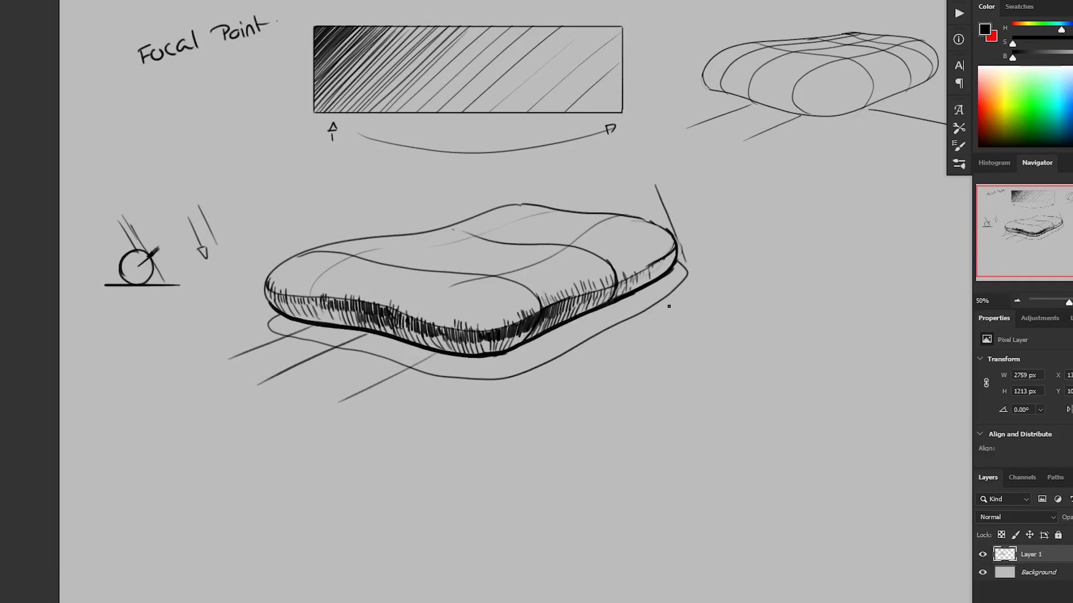
pyautogui.moveTo(654, 283); pyautogui.dragTo(717, 289)
pyautogui.moveTo(583, 315); pyautogui.dragTo(722, 337)
pyautogui.moveTo(507, 351); pyautogui.dragTo(642, 382)
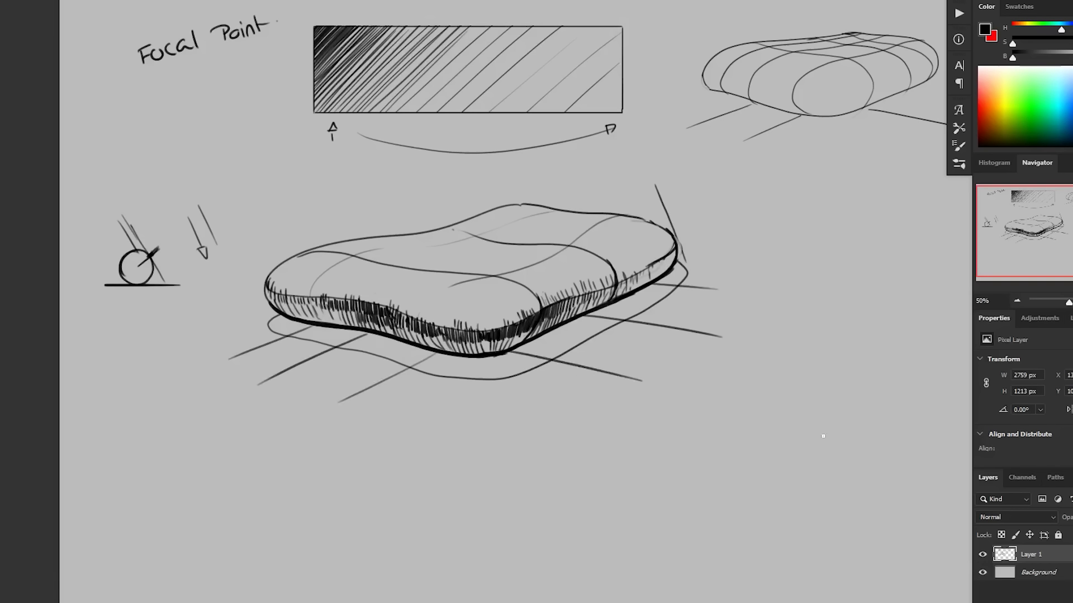
pyautogui.hotkey('ctrl', 'z')
pyautogui.hotkey('ctrl', 'z')
pyautogui.hotkey('ctrl', 'z')
pyautogui.hotkey('ctrl', 'z')
pyautogui.hotkey('ctrl', 'z')
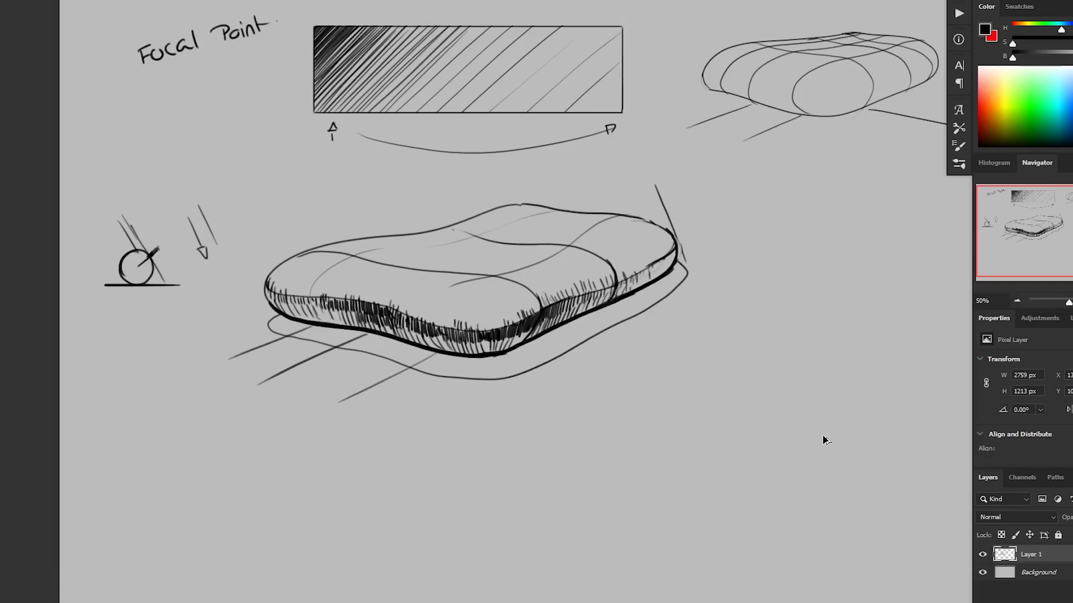
pyautogui.hotkey('ctrl', 'z')
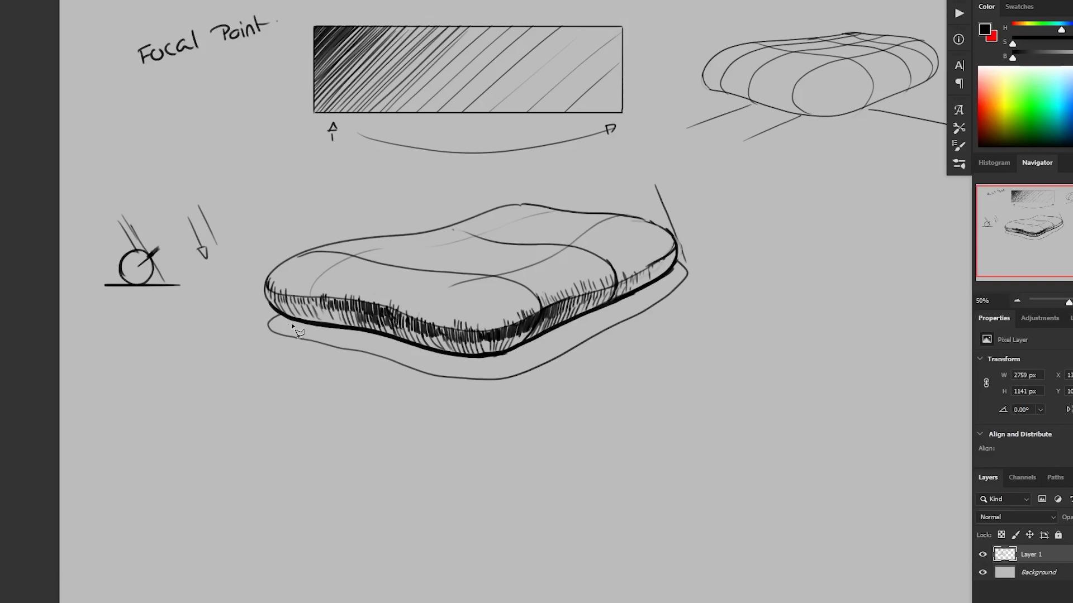
# Lasso the cast-shadow area beneath the blob's bottom edge and hide the selection outline.
pyautogui.moveTo(282, 316)
pyautogui.mouseDown()
pyautogui.moveTo(270, 335)
pyautogui.moveTo(415, 359)
pyautogui.moveTo(376, 356)
pyautogui.moveTo(441, 379)
pyautogui.moveTo(504, 379)
pyautogui.moveTo(642, 313)
pyautogui.moveTo(684, 276)
pyautogui.moveTo(676, 267)
pyautogui.moveTo(497, 354)
pyautogui.moveTo(451, 358)
pyautogui.moveTo(395, 335)
pyautogui.moveTo(274, 317)
pyautogui.mouseUp()
pyautogui.keyDown('alt'); pyautogui.click(462, 436); pyautogui.keyUp('alt')
pyautogui.press('r')
pyautogui.moveTo(374, 503); pyautogui.dragTo(502, 505)
pyautogui.moveTo(531, 424); pyautogui.dragTo(545, 378)
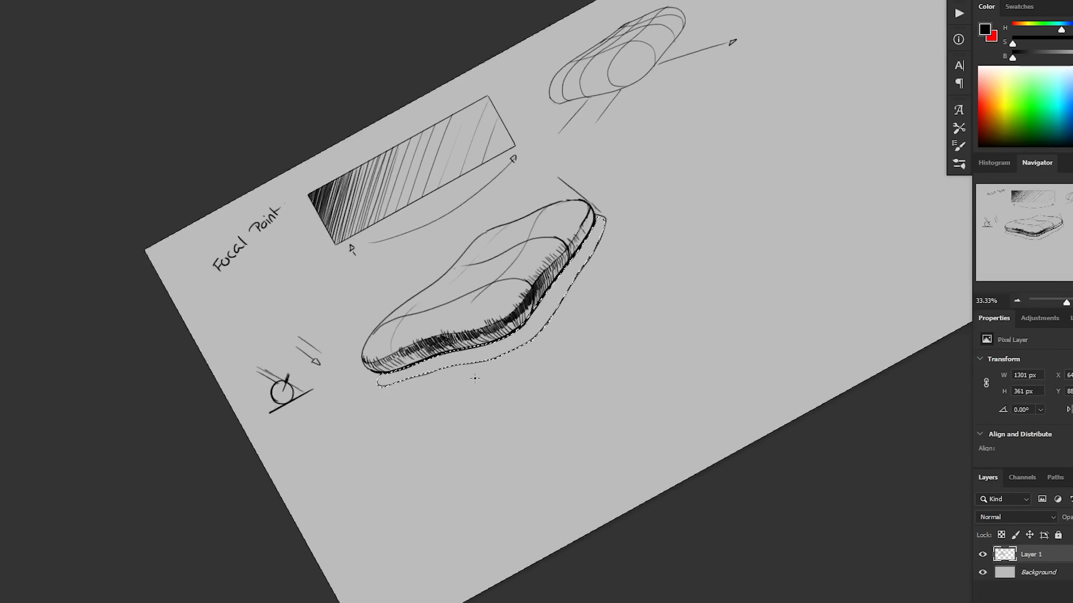
pyautogui.hotkey('ctrl', 'h')
# Fill the cast shadow with parallel straight hatch lines from the blob's left end to its right tip.
pyautogui.moveTo(396, 383)
pyautogui.mouseDown()
pyautogui.moveTo(494, 359)
pyautogui.moveTo(385, 384)
pyautogui.moveTo(531, 338)
pyautogui.mouseUp()
pyautogui.moveTo(414, 366)
pyautogui.mouseDown()
pyautogui.moveTo(545, 328)
pyautogui.moveTo(565, 295)
pyautogui.mouseUp()
pyautogui.moveTo(536, 302); pyautogui.dragTo(571, 285)
pyautogui.moveTo(538, 296); pyautogui.dragTo(580, 270)
pyautogui.moveTo(556, 280); pyautogui.dragTo(587, 262)
pyautogui.moveTo(569, 263); pyautogui.dragTo(595, 247)
pyautogui.moveTo(573, 252); pyautogui.dragTo(604, 235)
pyautogui.moveTo(590, 235); pyautogui.dragTo(605, 223)
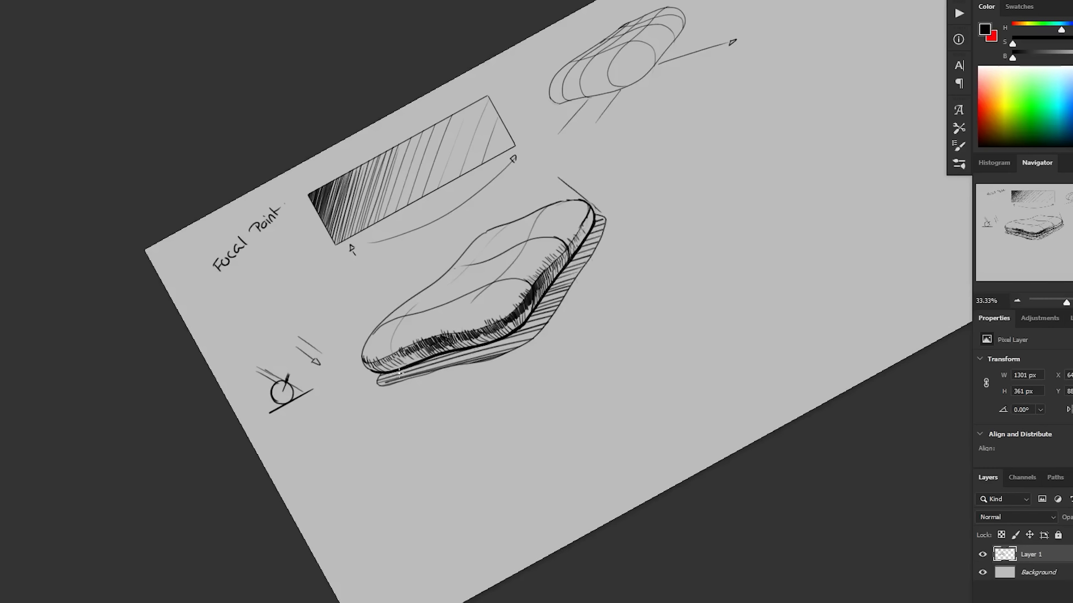
# Add denser hatch lines along the blob's front lower edge inside the cast shadow.
pyautogui.moveTo(377, 383); pyautogui.dragTo(533, 337)
pyautogui.moveTo(393, 373)
pyautogui.mouseDown()
pyautogui.moveTo(539, 331)
pyautogui.moveTo(550, 318)
pyautogui.mouseUp()
pyautogui.moveTo(527, 322); pyautogui.dragTo(561, 281)
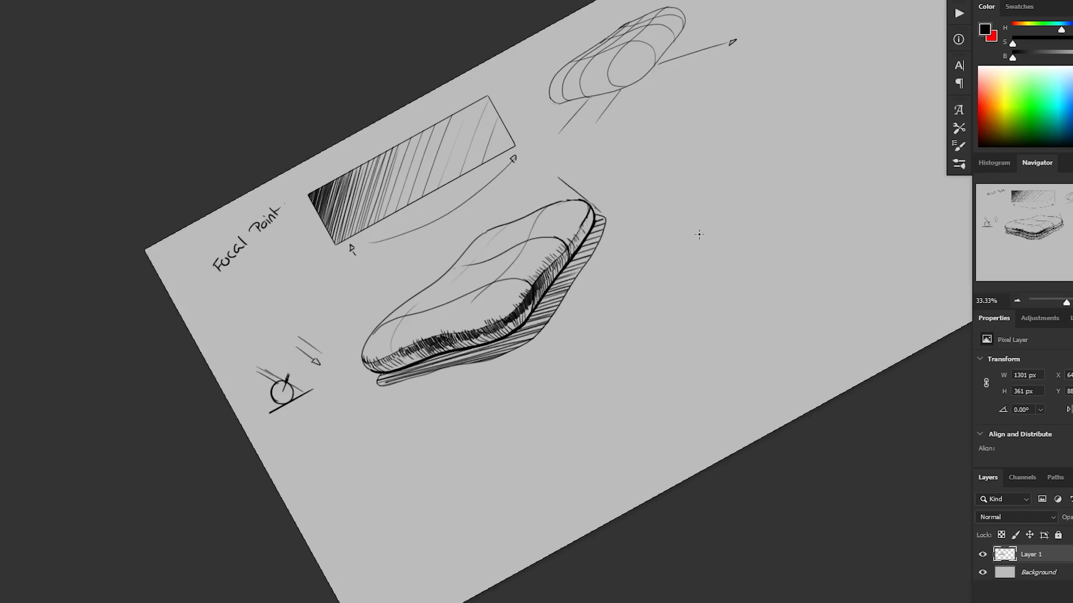
# Return the canvas to its upright orientation and remove the leftover guide line beside the blob's right tip.
pyautogui.press('z')
pyautogui.keyDown('alt'); pyautogui.click(661, 459); pyautogui.keyUp('alt')
pyautogui.press('r')
pyautogui.moveTo(683, 568); pyautogui.dragTo(579, 602)
pyautogui.moveTo(633, 580); pyautogui.dragTo(616, 557)
pyautogui.press('z')
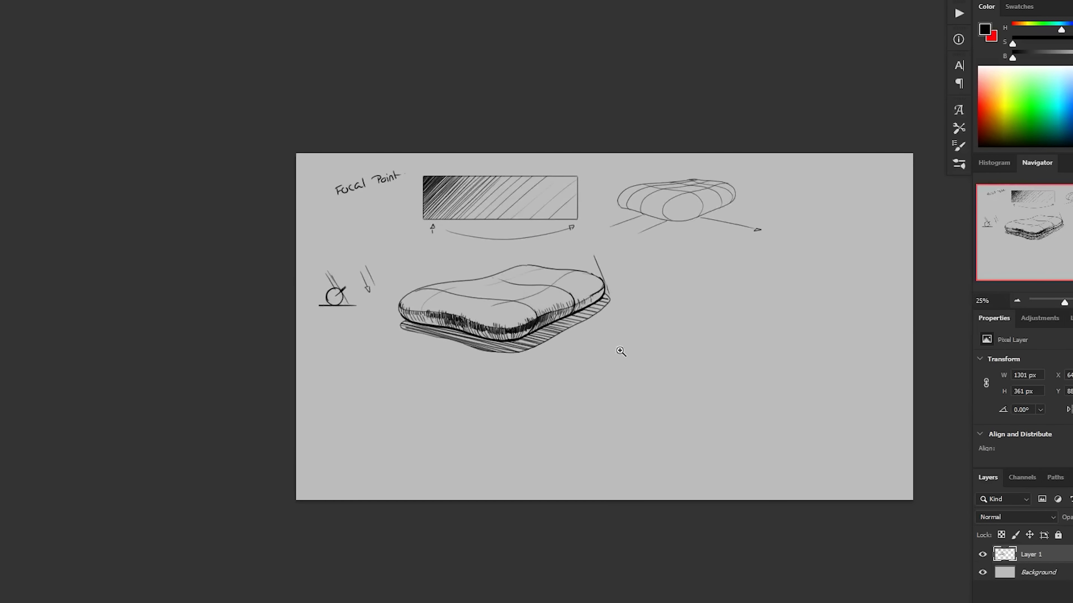
pyautogui.click(621, 351)
pyautogui.click(612, 253)
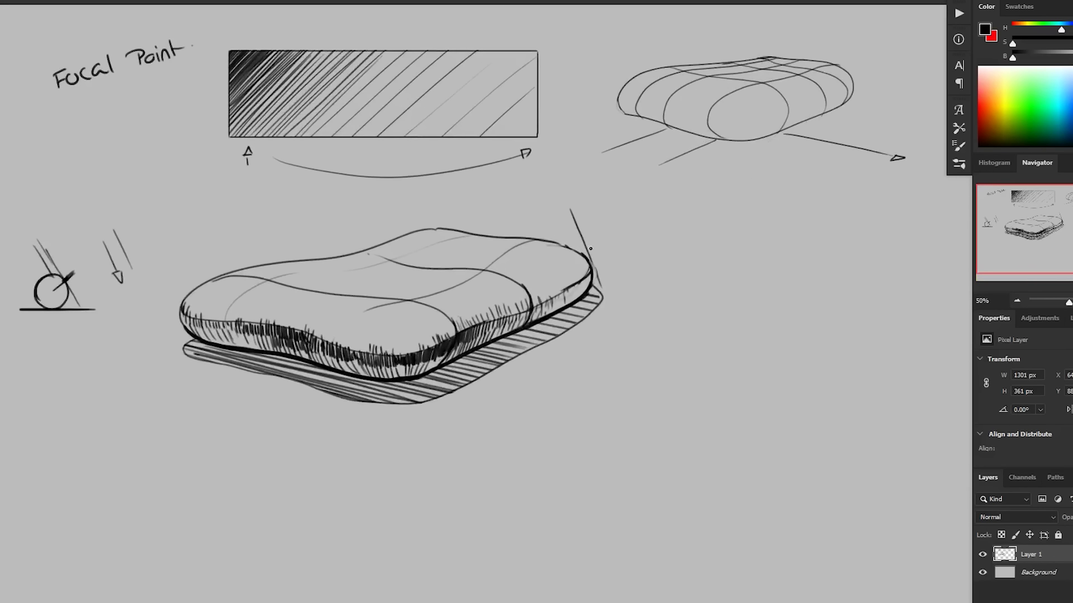
pyautogui.hotkey('ctrl', 'z')
# Draw a cube outline in perspective with three visible faces, below the small ball diagram and the blob's left end.
pyautogui.moveTo(429, 357); pyautogui.dragTo(474, 321)
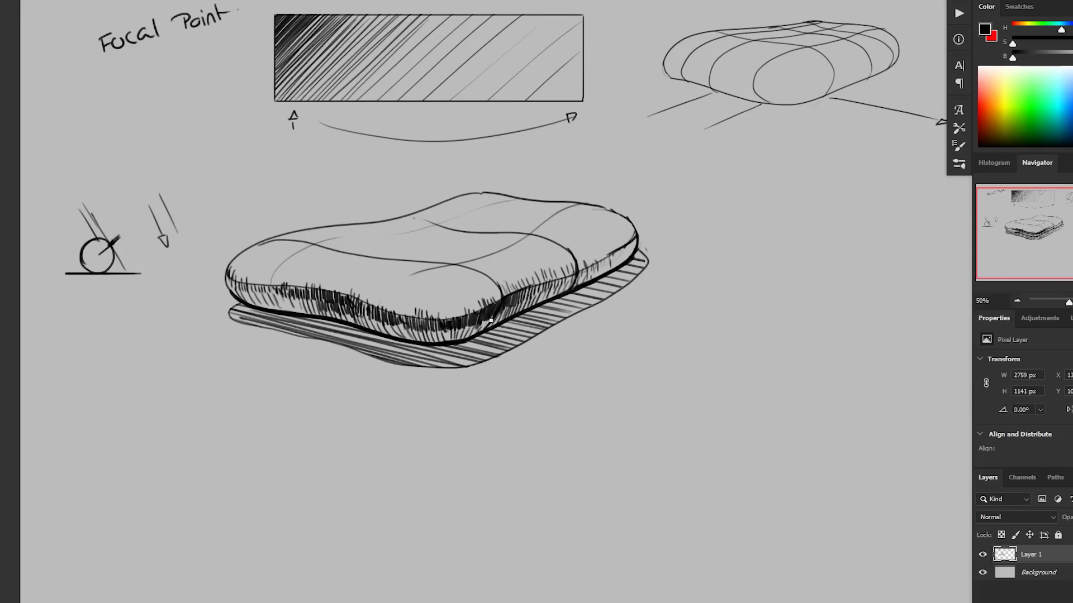
pyautogui.moveTo(591, 382); pyautogui.dragTo(595, 376)
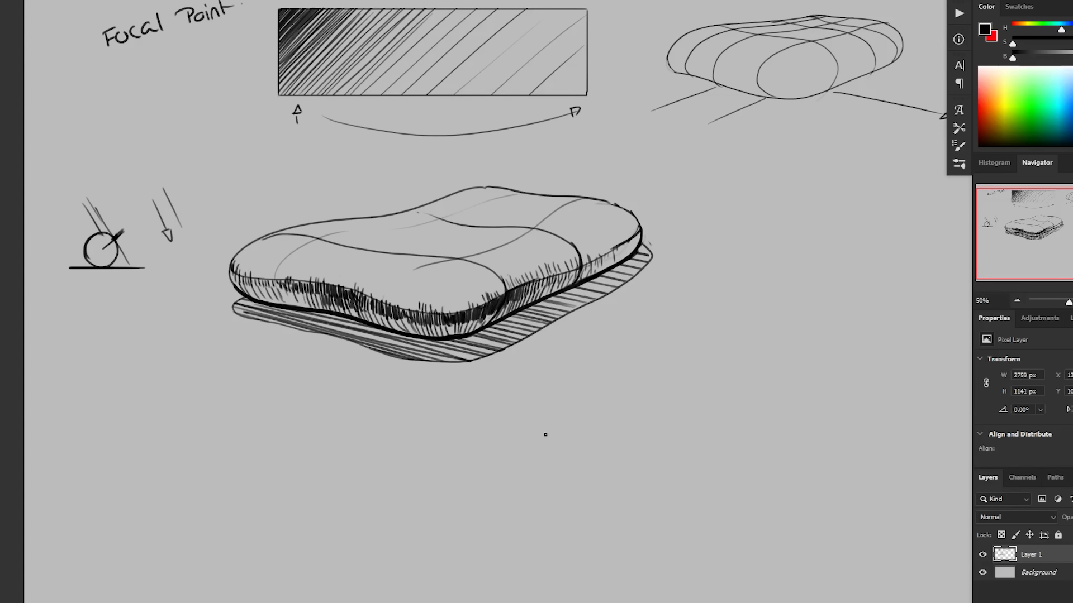
pyautogui.hscroll(-2, 545, 433)
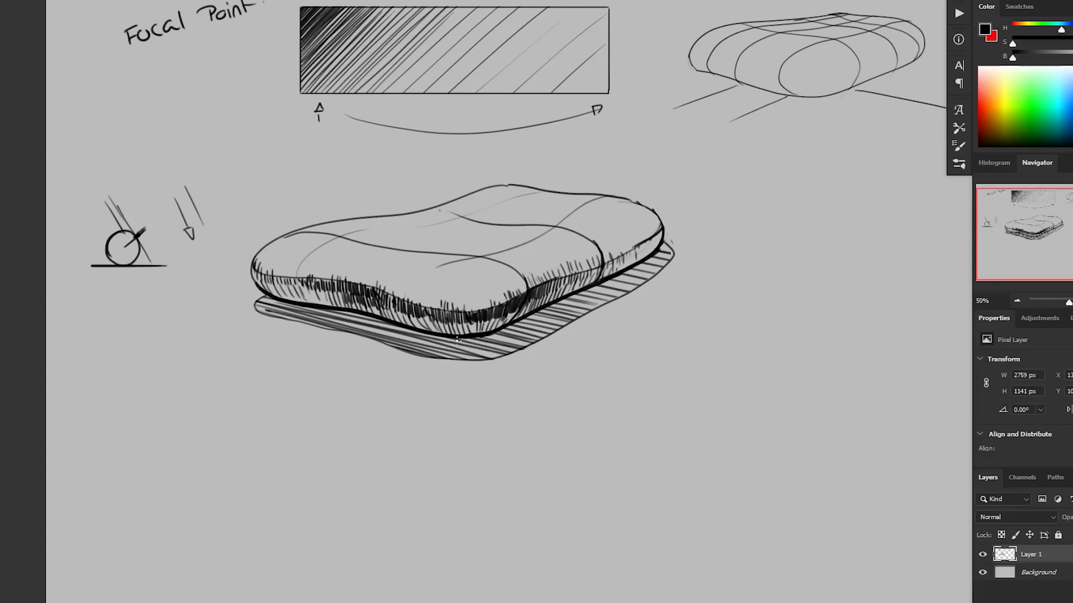
pyautogui.moveTo(499, 398); pyautogui.dragTo(565, 363)
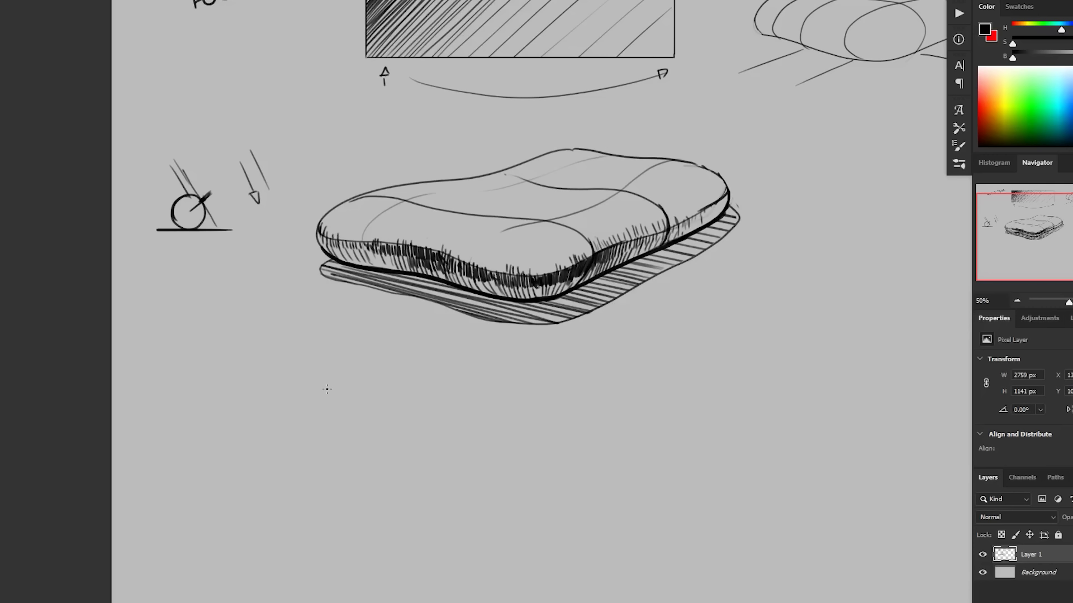
pyautogui.hscroll(-2, 447, 427)
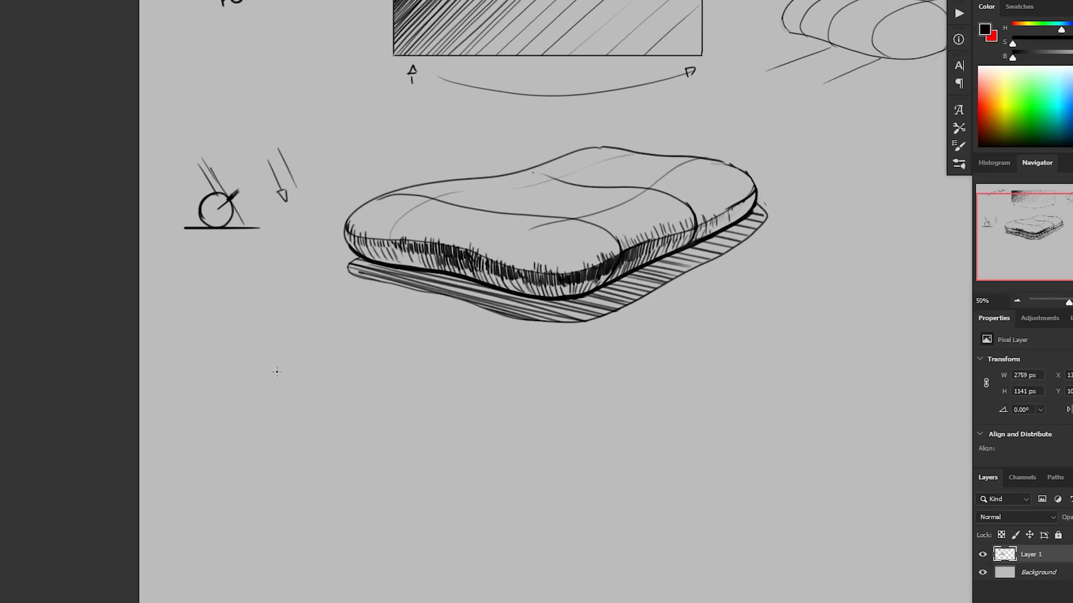
pyautogui.moveTo(246, 378)
pyautogui.mouseDown()
pyautogui.moveTo(323, 353)
pyautogui.moveTo(376, 376)
pyautogui.mouseUp()
pyautogui.moveTo(247, 378); pyautogui.dragTo(294, 404)
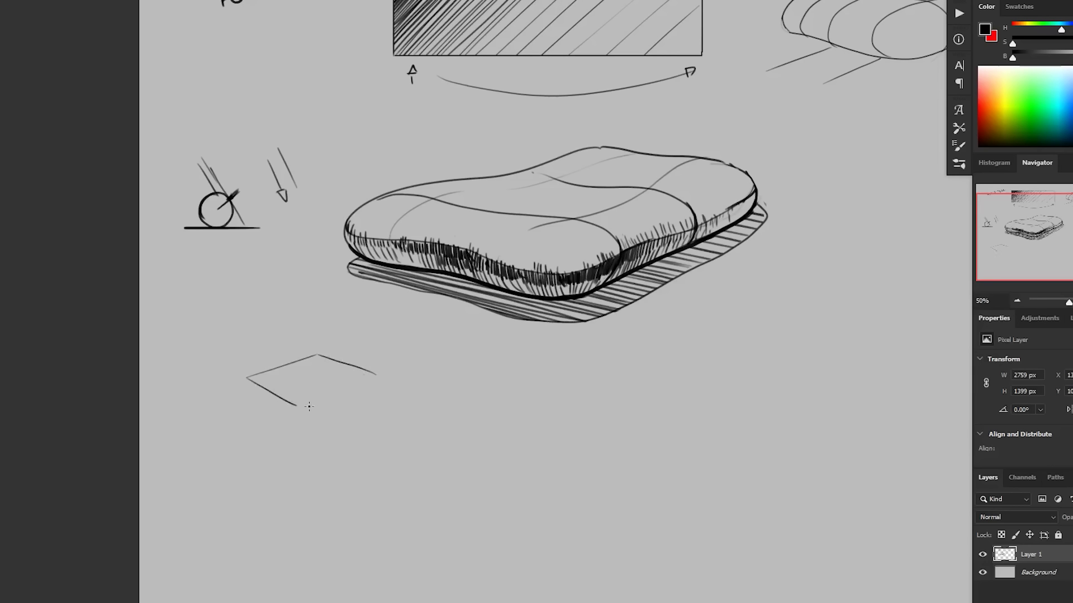
pyautogui.moveTo(375, 374)
pyautogui.mouseDown()
pyautogui.moveTo(298, 407)
pyautogui.moveTo(303, 490)
pyautogui.mouseUp()
pyautogui.moveTo(375, 377); pyautogui.dragTo(373, 441)
pyautogui.moveTo(249, 385)
pyautogui.mouseDown()
pyautogui.moveTo(256, 447)
pyautogui.moveTo(302, 493)
pyautogui.moveTo(373, 446)
pyautogui.mouseUp()
pyautogui.moveTo(415, 479)
pyautogui.mouseDown()
pyautogui.moveTo(427, 457)
pyautogui.moveTo(395, 464)
pyautogui.mouseUp()
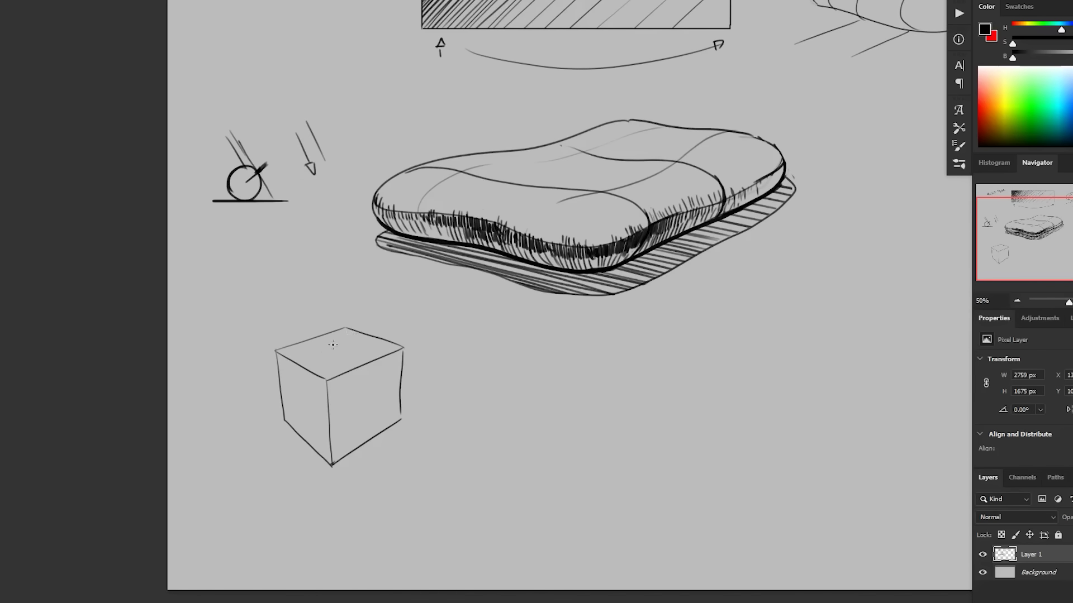
# Label the cube's top, left and right faces with circled 1, 2 and 3, and draw a light arrow above the cube.
pyautogui.moveTo(329, 343); pyautogui.dragTo(332, 345)
pyautogui.moveTo(368, 390)
pyautogui.mouseDown()
pyautogui.moveTo(368, 404)
pyautogui.moveTo(378, 391)
pyautogui.mouseUp()
pyautogui.moveTo(299, 392); pyautogui.dragTo(313, 397)
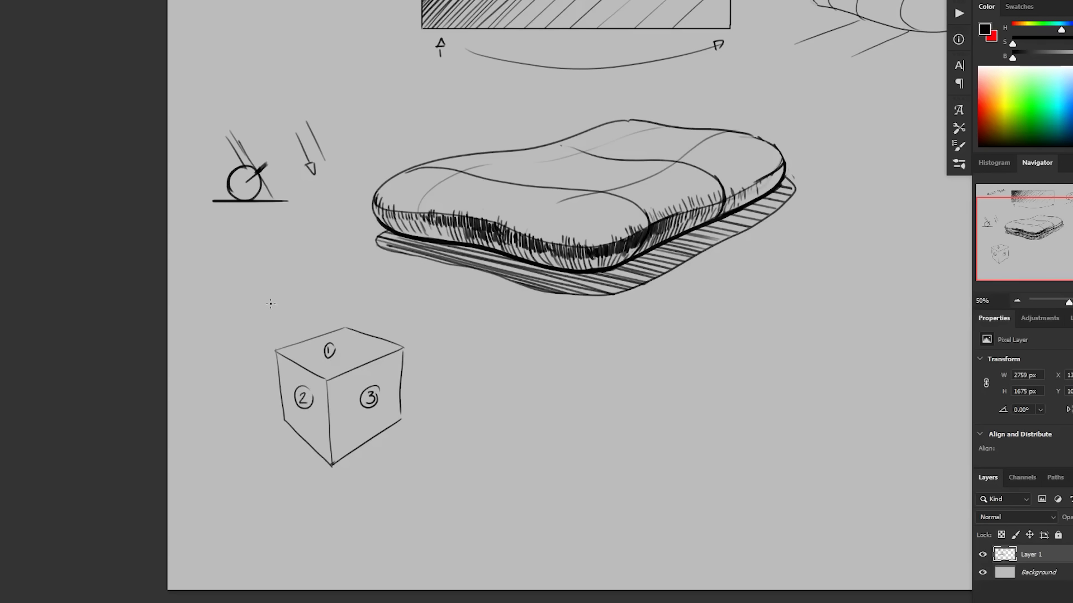
pyautogui.moveTo(270, 273)
pyautogui.mouseDown()
pyautogui.moveTo(285, 329)
pyautogui.moveTo(291, 317)
pyautogui.mouseUp()
# Lasso the light arrow and the three face numbers on the cube, delete them, and clear the selection.
pyautogui.press('l')
pyautogui.moveTo(258, 263); pyautogui.dragTo(261, 258)
pyautogui.moveTo(342, 345)
pyautogui.mouseDown()
pyautogui.moveTo(352, 360)
pyautogui.moveTo(323, 353)
pyautogui.moveTo(335, 337)
pyautogui.mouseUp()
pyautogui.moveTo(312, 390)
pyautogui.mouseDown()
pyautogui.moveTo(295, 411)
pyautogui.moveTo(322, 403)
pyautogui.mouseUp()
pyautogui.moveTo(393, 385)
pyautogui.mouseDown()
pyautogui.moveTo(358, 414)
pyautogui.moveTo(393, 404)
pyautogui.mouseUp()
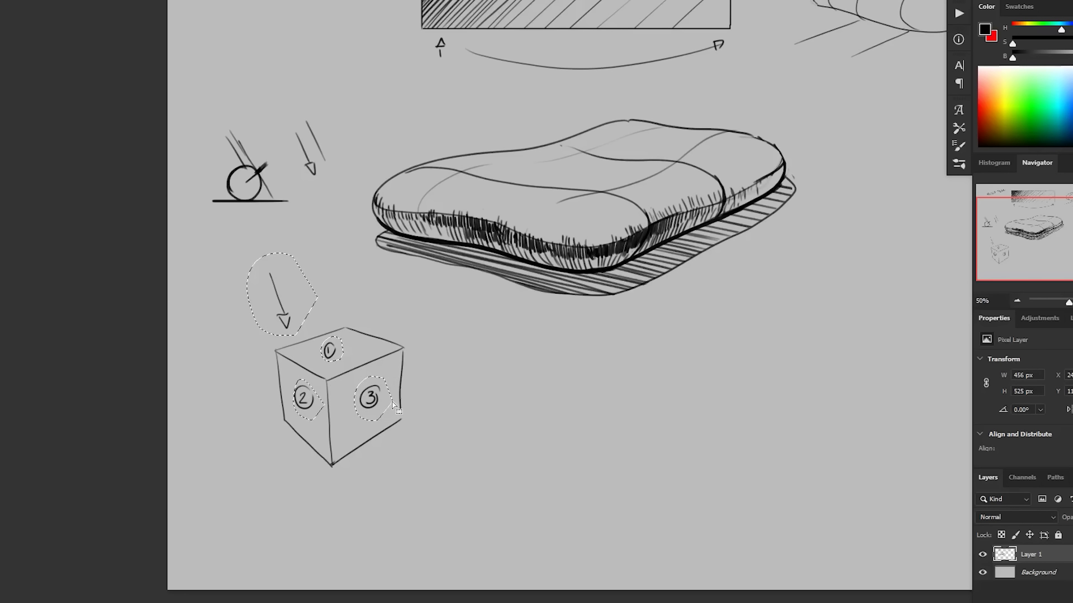
pyautogui.press('Delete')
pyautogui.hotkey('ctrl', 'd')
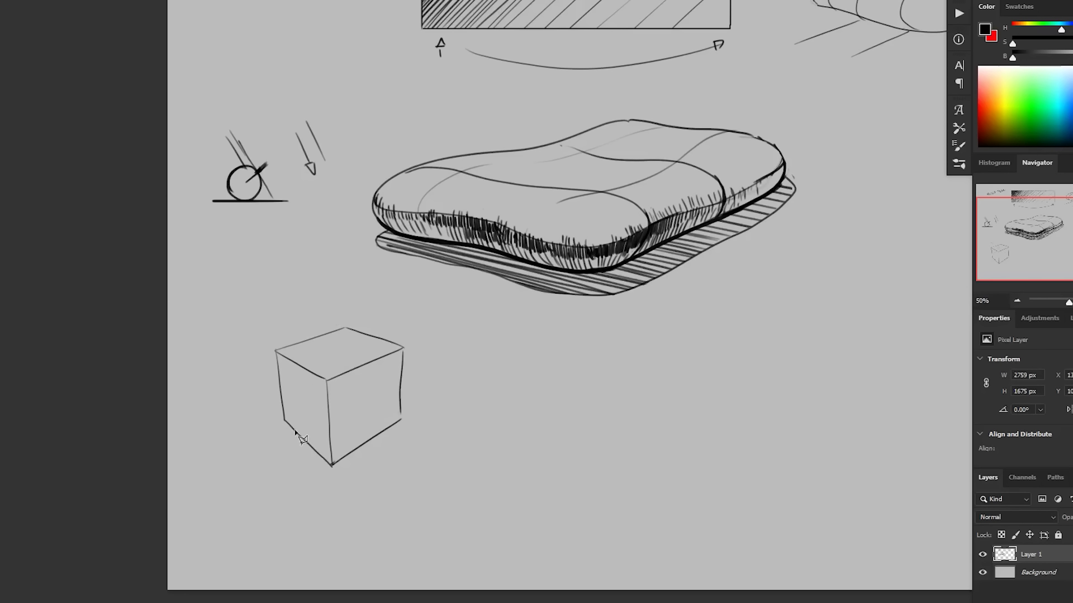
# Select the cube's right face along its corners, fill it with solid black, and clear the selection.
pyautogui.click(404, 348)
pyautogui.click(327, 380)
pyautogui.click(334, 466)
pyautogui.click(401, 421)
pyautogui.click(405, 349)
pyautogui.hotkey('alt', 'BackSpace')
pyautogui.hotkey('ctrl', 'd')
pyautogui.moveTo(433, 538); pyautogui.dragTo(453, 534)
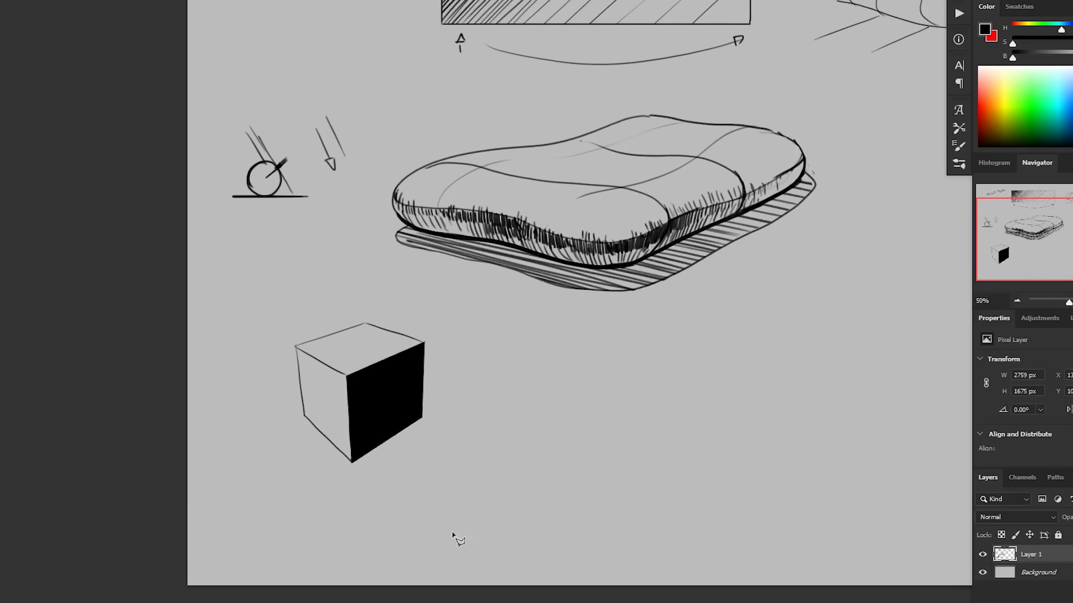
pyautogui.moveTo(432, 482); pyautogui.dragTo(430, 462)
# Select the cube's left face along its corners and flip the canvas view horizontally.
pyautogui.press('b')
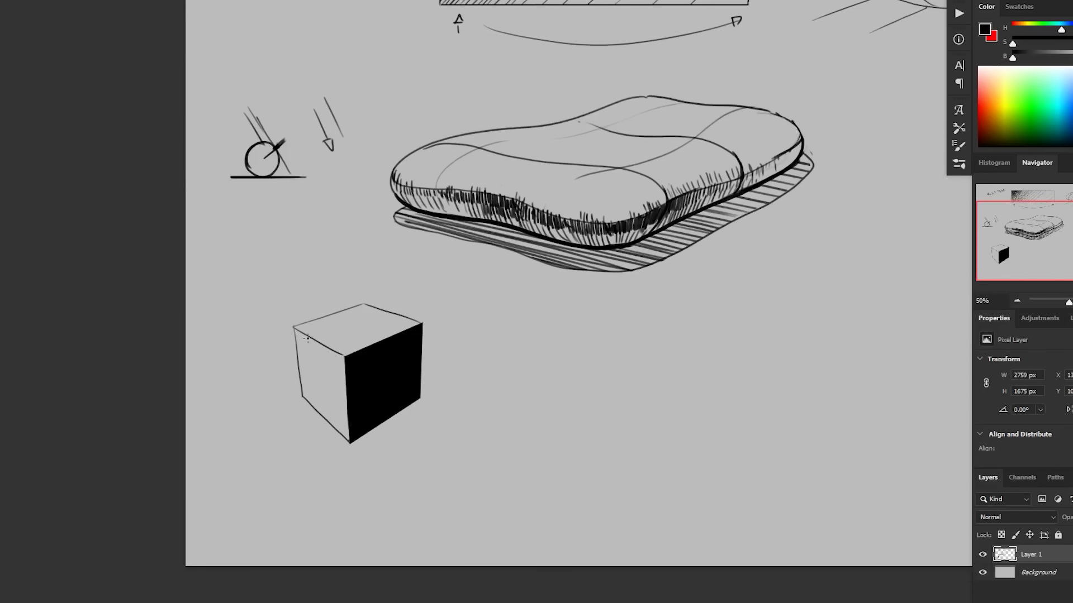
pyautogui.moveTo(294, 328); pyautogui.dragTo(345, 356)
pyautogui.click(349, 443)
pyautogui.doubleClick(302, 397)
pyautogui.moveTo(399, 397); pyautogui.dragTo(434, 383)
pyautogui.hotkey('ctrl', 'shift', 'h')
pyautogui.press('b')
pyautogui.moveTo(675, 370)
pyautogui.mouseDown()
pyautogui.moveTo(420, 387)
pyautogui.moveTo(488, 334)
pyautogui.mouseUp()
# Hatch the selected cube face with parallel lines following its receding edges, and clear the selection.
pyautogui.moveTo(425, 376); pyautogui.dragTo(487, 338)
pyautogui.moveTo(427, 377); pyautogui.dragTo(487, 347)
pyautogui.moveTo(439, 385); pyautogui.dragTo(487, 362)
pyautogui.moveTo(438, 404)
pyautogui.mouseDown()
pyautogui.moveTo(485, 371)
pyautogui.moveTo(484, 379)
pyautogui.mouseUp()
pyautogui.moveTo(437, 418)
pyautogui.mouseDown()
pyautogui.moveTo(484, 386)
pyautogui.moveTo(481, 394)
pyautogui.mouseUp()
pyautogui.moveTo(435, 431); pyautogui.dragTo(484, 395)
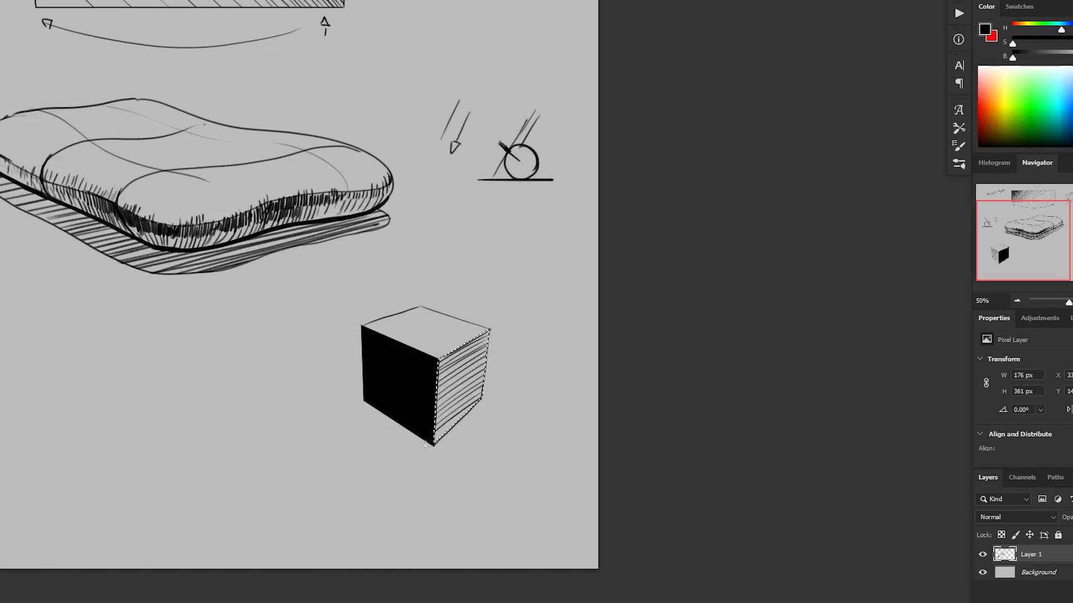
pyautogui.moveTo(434, 436); pyautogui.dragTo(468, 412)
pyautogui.hotkey('ctrl', 'd')
# Draw a curved arrow from above the cube up toward the nearest end of the blob.
pyautogui.hotkey('ctrl', '-')
pyautogui.keyDown('ctrl'); pyautogui.click(573, 419); pyautogui.keyUp('ctrl')
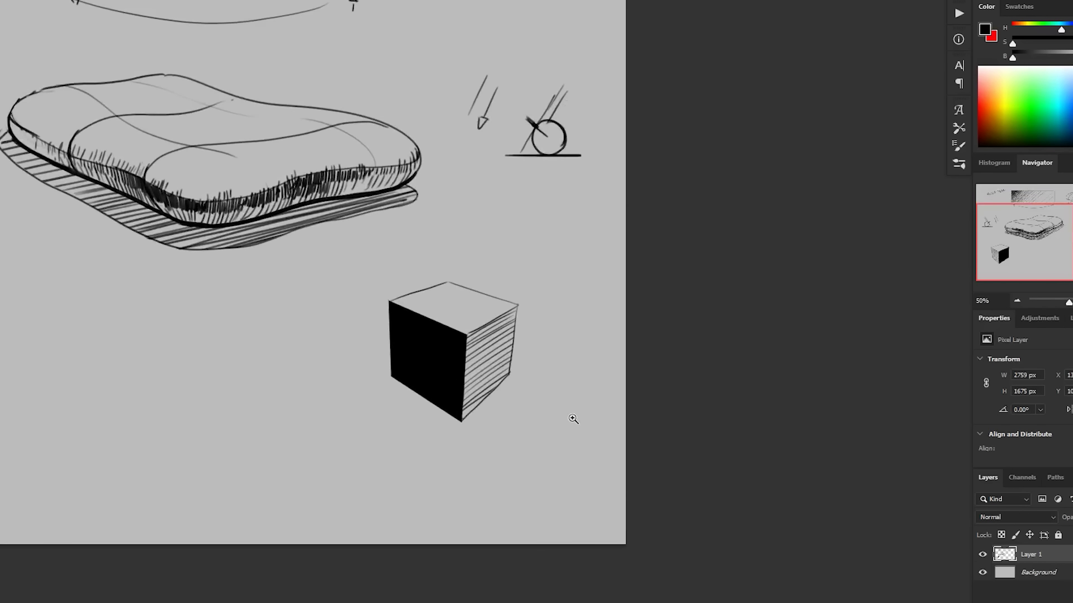
pyautogui.moveTo(517, 457); pyautogui.dragTo(551, 494)
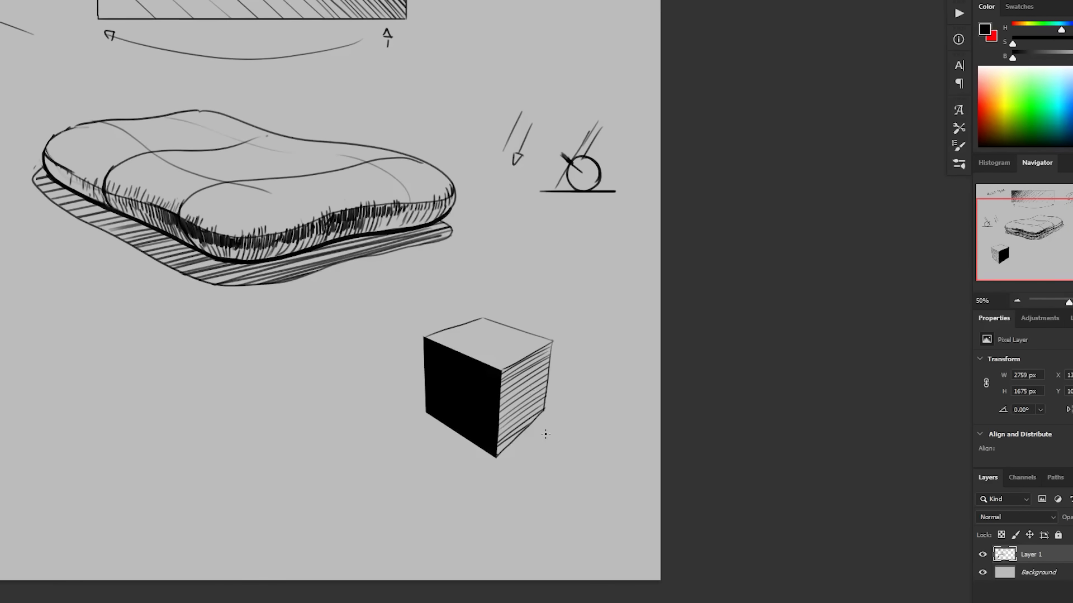
pyautogui.moveTo(506, 300)
pyautogui.mouseDown()
pyautogui.moveTo(513, 279)
pyautogui.moveTo(484, 211)
pyautogui.moveTo(478, 222)
pyautogui.mouseUp()
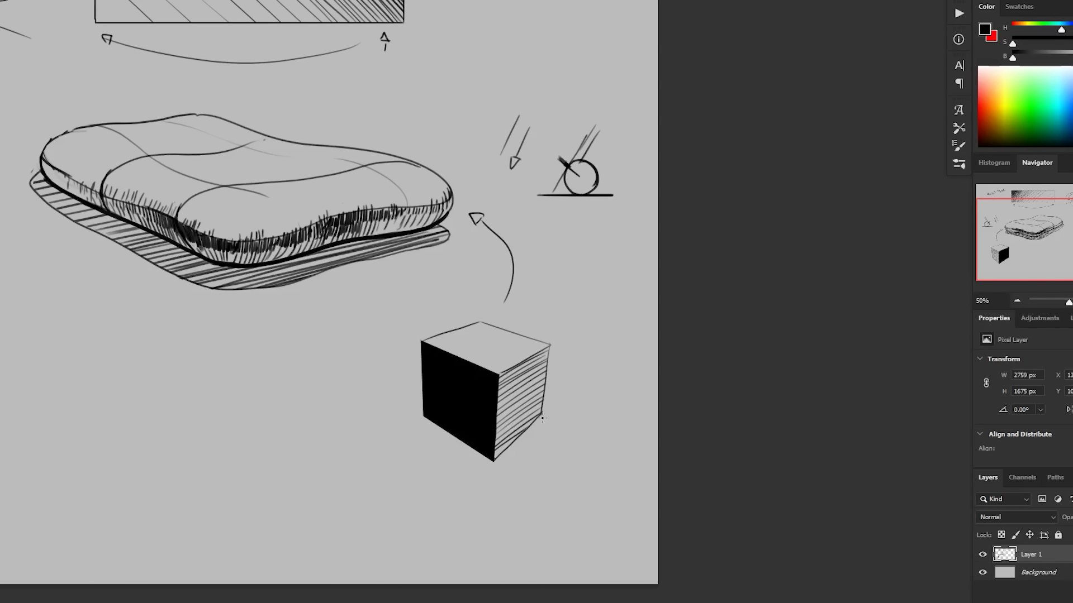
# In red, draw two contour lines across the cube's top and black face and two around both side faces.
pyautogui.press('x')
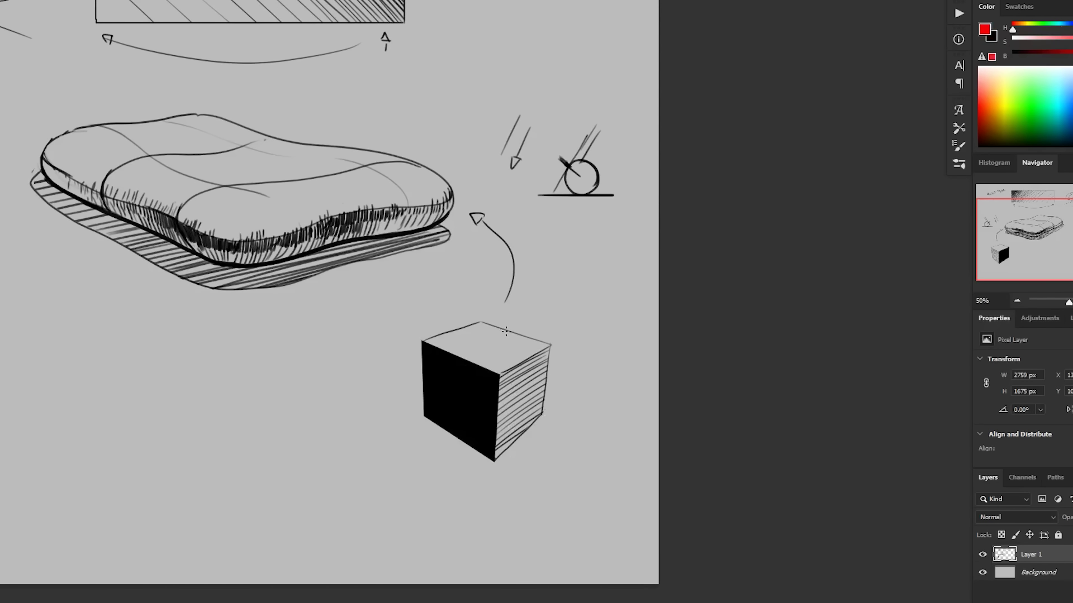
pyautogui.moveTo(506, 331)
pyautogui.mouseDown()
pyautogui.moveTo(450, 359)
pyautogui.moveTo(451, 430)
pyautogui.mouseUp()
pyautogui.moveTo(530, 339)
pyautogui.mouseDown()
pyautogui.moveTo(473, 366)
pyautogui.moveTo(471, 444)
pyautogui.mouseUp()
pyautogui.moveTo(428, 363)
pyautogui.mouseDown()
pyautogui.moveTo(484, 396)
pyautogui.moveTo(546, 367)
pyautogui.mouseUp()
pyautogui.moveTo(424, 391)
pyautogui.mouseDown()
pyautogui.moveTo(491, 440)
pyautogui.moveTo(543, 399)
pyautogui.mouseUp()
# Try a small black arrow pointing at the hatched face's lower corner, and undo it.
pyautogui.press('x')
pyautogui.moveTo(562, 445); pyautogui.dragTo(542, 445)
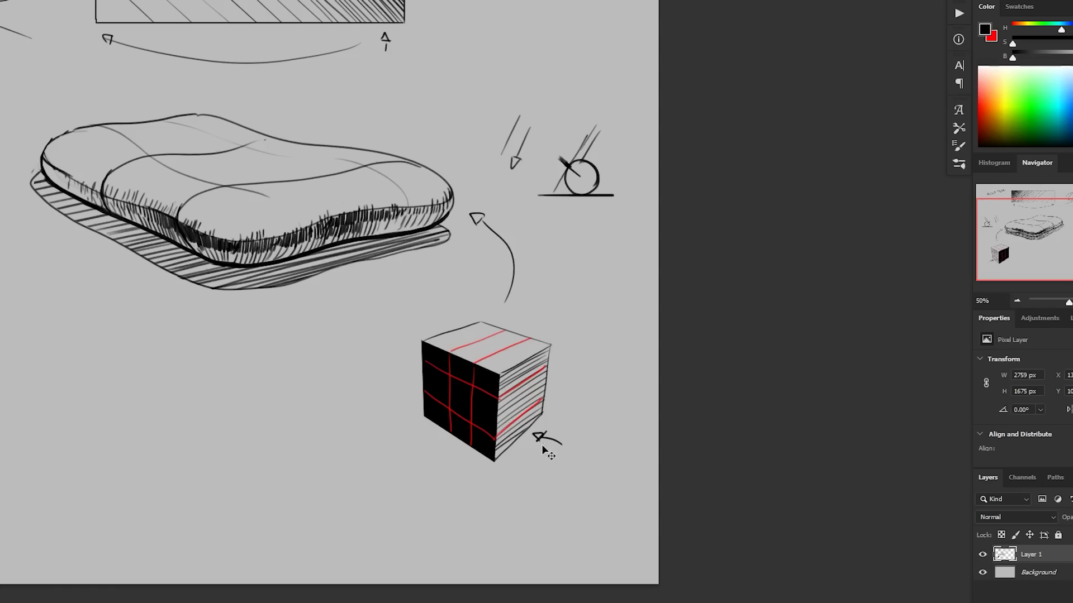
pyautogui.hotkey('ctrl', 'z')
pyautogui.hotkey('ctrl', 'z')
pyautogui.hotkey('ctrl', 'z')
# Try red vertical strokes on the cube's hatched face, and undo them.
pyautogui.press('x')
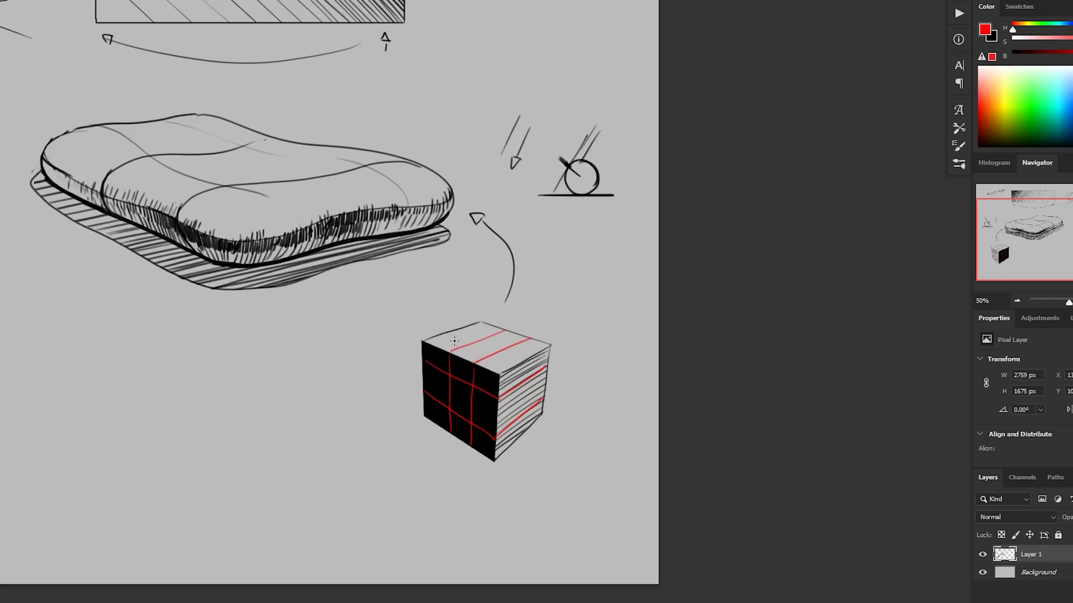
pyautogui.moveTo(508, 377); pyautogui.dragTo(505, 436)
pyautogui.moveTo(516, 377)
pyautogui.mouseDown()
pyautogui.moveTo(511, 433)
pyautogui.moveTo(519, 427)
pyautogui.mouseUp()
pyautogui.hotkey('ctrl', 'z')
pyautogui.hotkey('ctrl', 'z')
pyautogui.hotkey('ctrl', 'z')
# Complete the red grid across the cube's top and hatched face, and draw sample vertical black strokes beside that face.
pyautogui.moveTo(448, 338)
pyautogui.mouseDown()
pyautogui.moveTo(516, 366)
pyautogui.moveTo(510, 445)
pyautogui.mouseUp()
pyautogui.moveTo(467, 327)
pyautogui.mouseDown()
pyautogui.moveTo(530, 351)
pyautogui.moveTo(525, 430)
pyautogui.mouseUp()
pyautogui.press('x')
pyautogui.moveTo(565, 350)
pyautogui.mouseDown()
pyautogui.moveTo(556, 388)
pyautogui.moveTo(563, 373)
pyautogui.moveTo(565, 403)
pyautogui.mouseUp()
pyautogui.moveTo(575, 354); pyautogui.dragTo(575, 400)
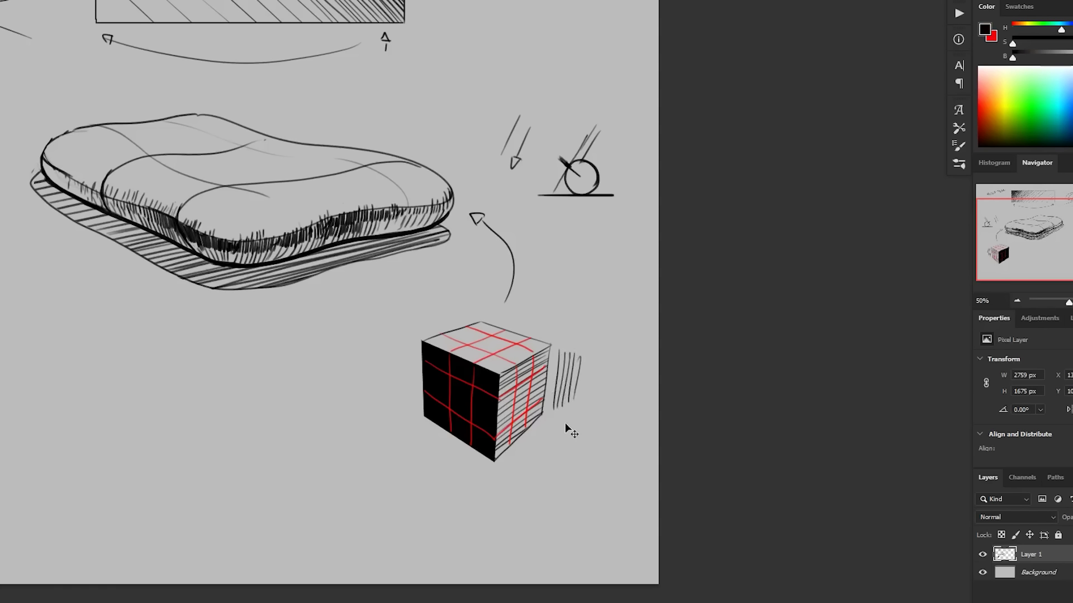
# Undo the sample black strokes and all red grid lines on the cube.
pyautogui.hotkey('ctrl', 'z')
pyautogui.hotkey('ctrl', 'z')
pyautogui.hotkey('ctrl', 'z')
pyautogui.hotkey('ctrl', 'z')
pyautogui.hotkey('ctrl', 'z')
pyautogui.hotkey('ctrl', 'z')
pyautogui.hotkey('ctrl', 'z')
pyautogui.hotkey('ctrl', 'z')
pyautogui.hotkey('ctrl', 'z')
pyautogui.hotkey('ctrl', 'z')
pyautogui.hotkey('ctrl', 'z')
pyautogui.hotkey('ctrl', 'z')
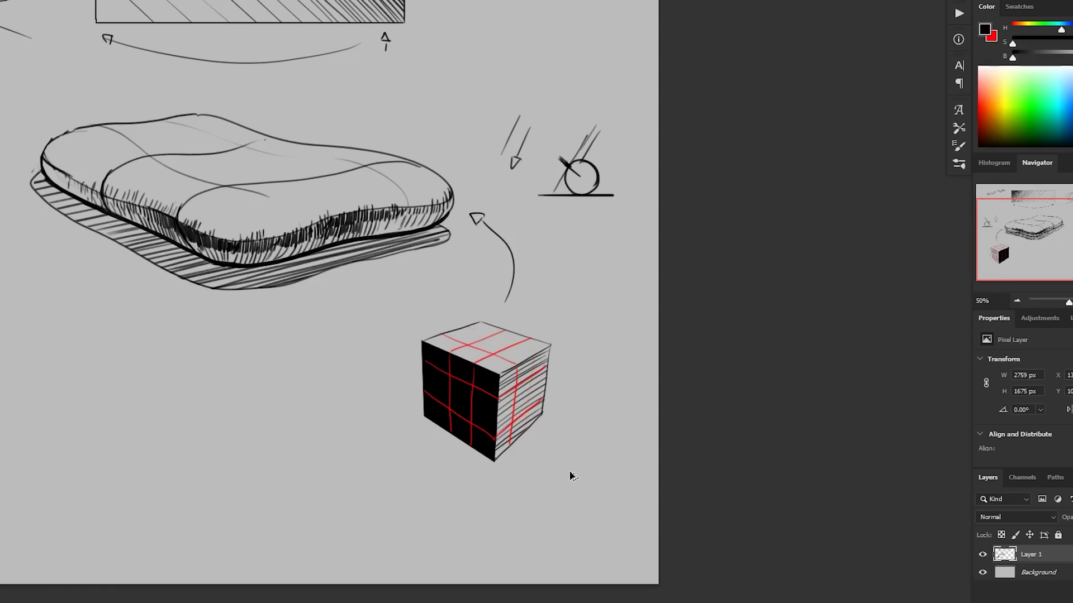
pyautogui.hotkey('ctrl', 'z')
pyautogui.hotkey('ctrl', 'z')
pyautogui.hotkey('ctrl', 'z')
pyautogui.hotkey('ctrl', 'z')
pyautogui.hotkey('ctrl', 'z')
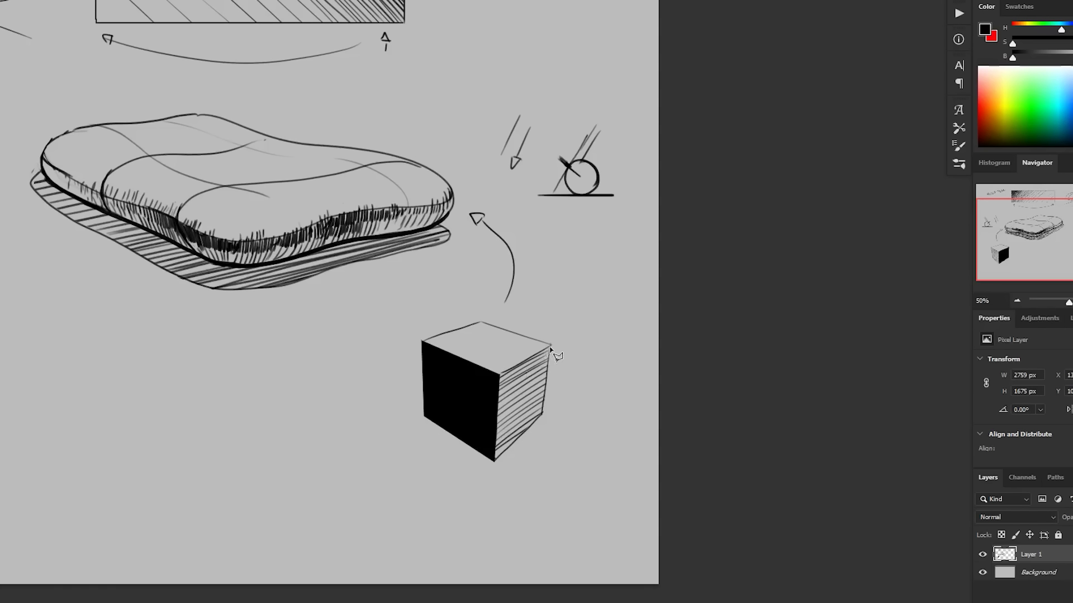
# Select the cube's hatched face along its corners, cross-hatch it with vertical lines, and clear the selection.
pyautogui.click(550, 345)
pyautogui.click(500, 374)
pyautogui.click(494, 462)
pyautogui.click(542, 414)
pyautogui.click(550, 345)
pyautogui.press('b')
pyautogui.moveTo(504, 374)
pyautogui.mouseDown()
pyautogui.moveTo(502, 473)
pyautogui.moveTo(512, 445)
pyautogui.mouseUp()
pyautogui.moveTo(525, 355); pyautogui.dragTo(518, 438)
pyautogui.moveTo(530, 352); pyautogui.dragTo(528, 429)
pyautogui.moveTo(541, 349)
pyautogui.mouseDown()
pyautogui.moveTo(532, 429)
pyautogui.moveTo(541, 416)
pyautogui.mouseUp()
pyautogui.moveTo(501, 375); pyautogui.dragTo(493, 492)
pyautogui.hotkey('ctrl', 'd')
# Flip the canvas view back to normal and sketch a clawed foot and segmented lower leg beside the cube.
pyautogui.press('z')
pyautogui.keyDown('alt'); pyautogui.click(596, 559); pyautogui.keyUp('alt')
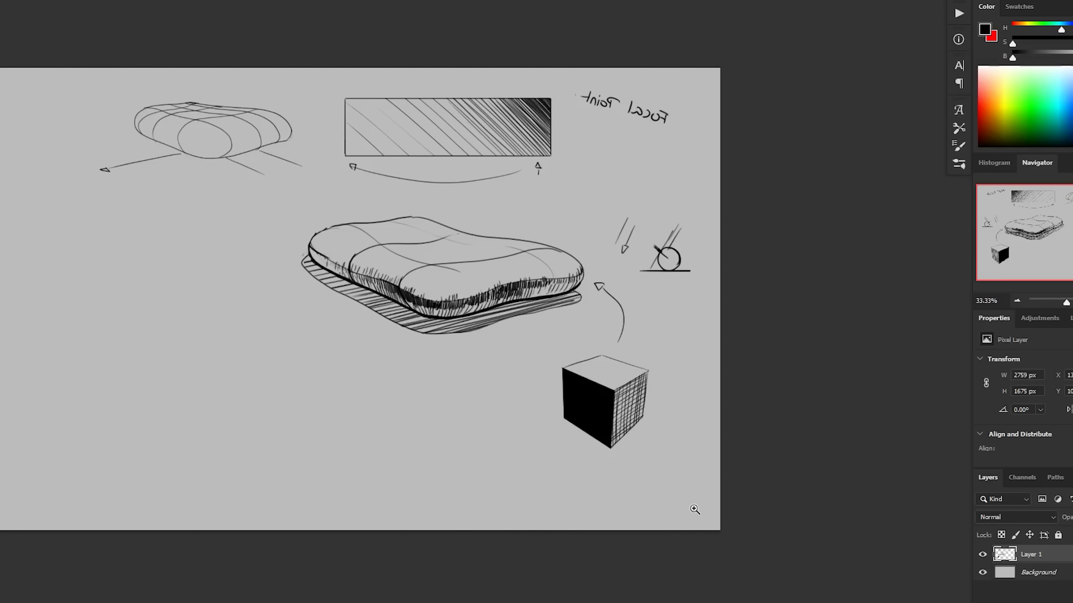
pyautogui.hotkey('ctrl', 'shift', 'h')
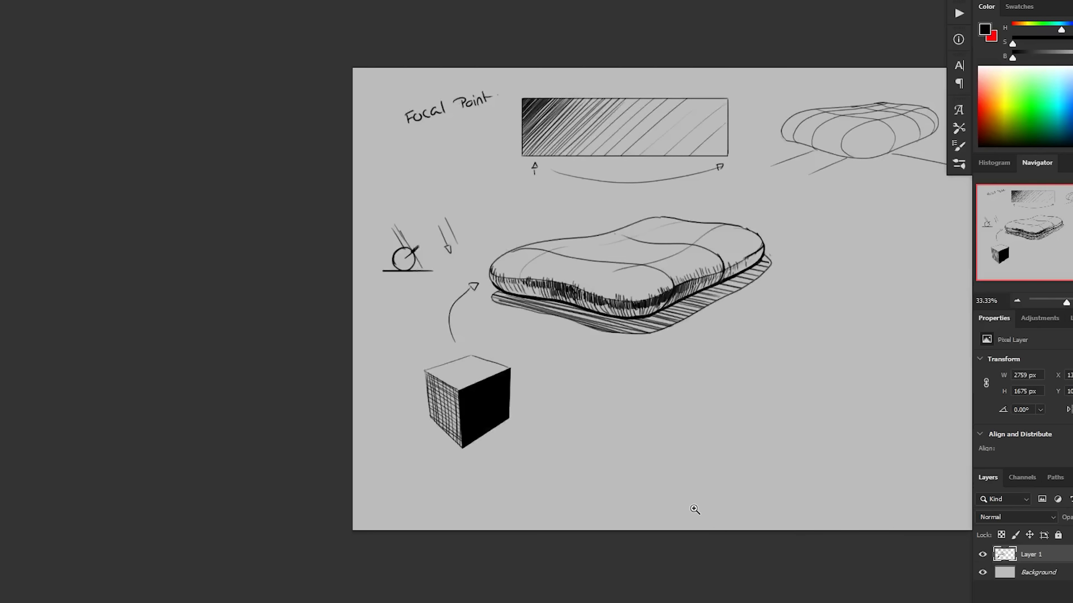
pyautogui.moveTo(591, 417); pyautogui.dragTo(446, 418)
pyautogui.click(509, 386)
pyautogui.moveTo(406, 457); pyautogui.dragTo(390, 459)
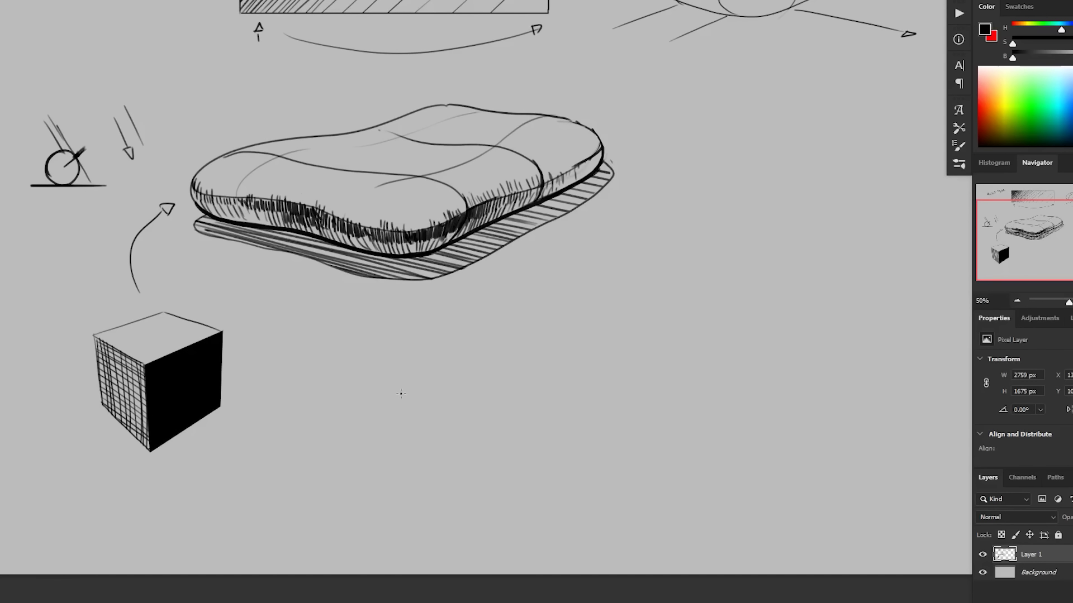
pyautogui.moveTo(399, 394)
pyautogui.mouseDown()
pyautogui.moveTo(491, 307)
pyautogui.moveTo(500, 317)
pyautogui.moveTo(499, 337)
pyautogui.moveTo(497, 328)
pyautogui.moveTo(489, 335)
pyautogui.moveTo(499, 317)
pyautogui.moveTo(441, 400)
pyautogui.moveTo(401, 400)
pyautogui.moveTo(376, 428)
pyautogui.moveTo(421, 412)
pyautogui.moveTo(357, 450)
pyautogui.moveTo(390, 446)
pyautogui.moveTo(344, 476)
pyautogui.moveTo(365, 476)
pyautogui.mouseUp()
pyautogui.moveTo(375, 458)
pyautogui.mouseDown()
pyautogui.moveTo(321, 491)
pyautogui.moveTo(315, 503)
pyautogui.moveTo(337, 511)
pyautogui.moveTo(363, 481)
pyautogui.moveTo(350, 474)
pyautogui.moveTo(328, 493)
pyautogui.mouseUp()
pyautogui.moveTo(526, 348); pyautogui.dragTo(503, 357)
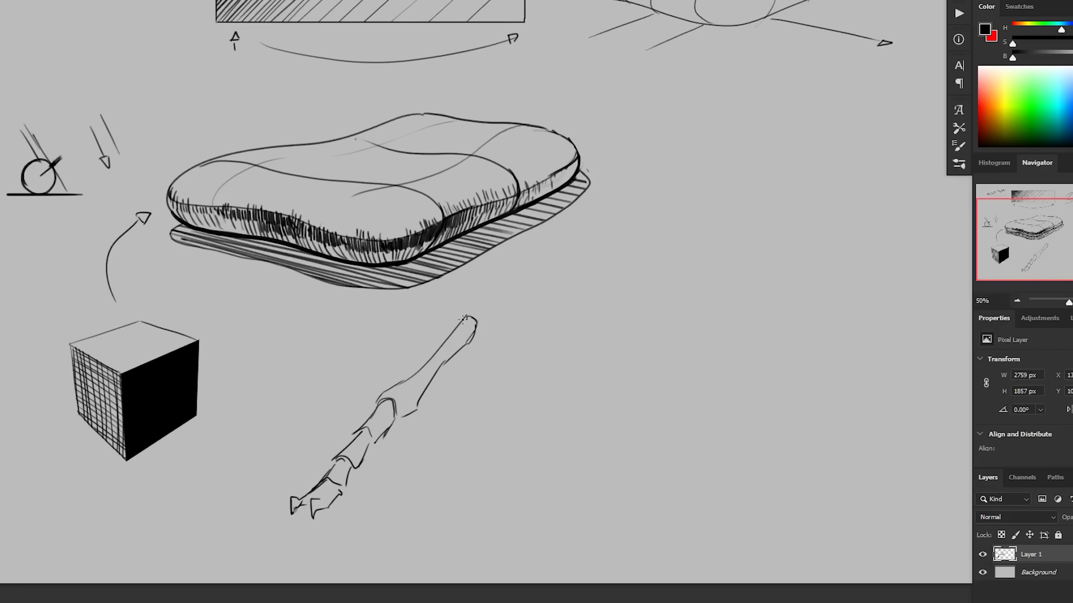
# Extend the creature leg with a bent middle segment and a thick upper segment, darkening the joint between them.
pyautogui.moveTo(463, 319)
pyautogui.mouseDown()
pyautogui.moveTo(475, 324)
pyautogui.moveTo(475, 342)
pyautogui.moveTo(489, 316)
pyautogui.moveTo(538, 376)
pyautogui.moveTo(540, 397)
pyautogui.mouseUp()
pyautogui.moveTo(471, 343)
pyautogui.mouseDown()
pyautogui.moveTo(504, 378)
pyautogui.moveTo(516, 411)
pyautogui.moveTo(541, 419)
pyautogui.mouseUp()
pyautogui.moveTo(542, 380); pyautogui.dragTo(549, 423)
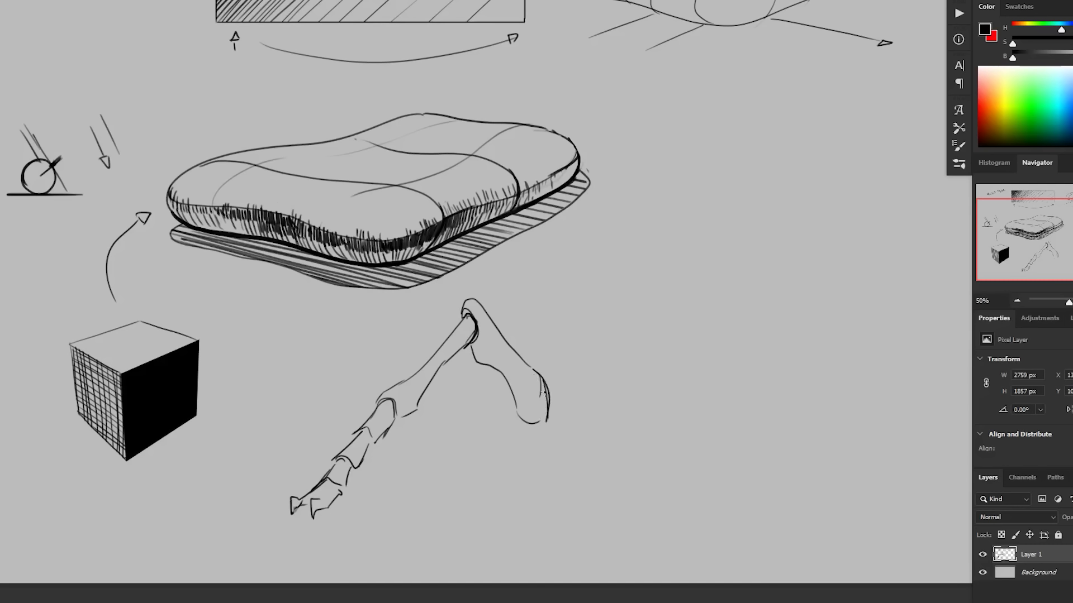
pyautogui.moveTo(543, 376); pyautogui.dragTo(551, 420)
pyautogui.moveTo(535, 374)
pyautogui.mouseDown()
pyautogui.moveTo(579, 305)
pyautogui.moveTo(617, 299)
pyautogui.moveTo(585, 391)
pyautogui.moveTo(540, 430)
pyautogui.moveTo(552, 426)
pyautogui.moveTo(537, 371)
pyautogui.moveTo(557, 410)
pyautogui.mouseUp()
pyautogui.moveTo(612, 295); pyautogui.dragTo(625, 316)
pyautogui.moveTo(624, 316); pyautogui.dragTo(577, 402)
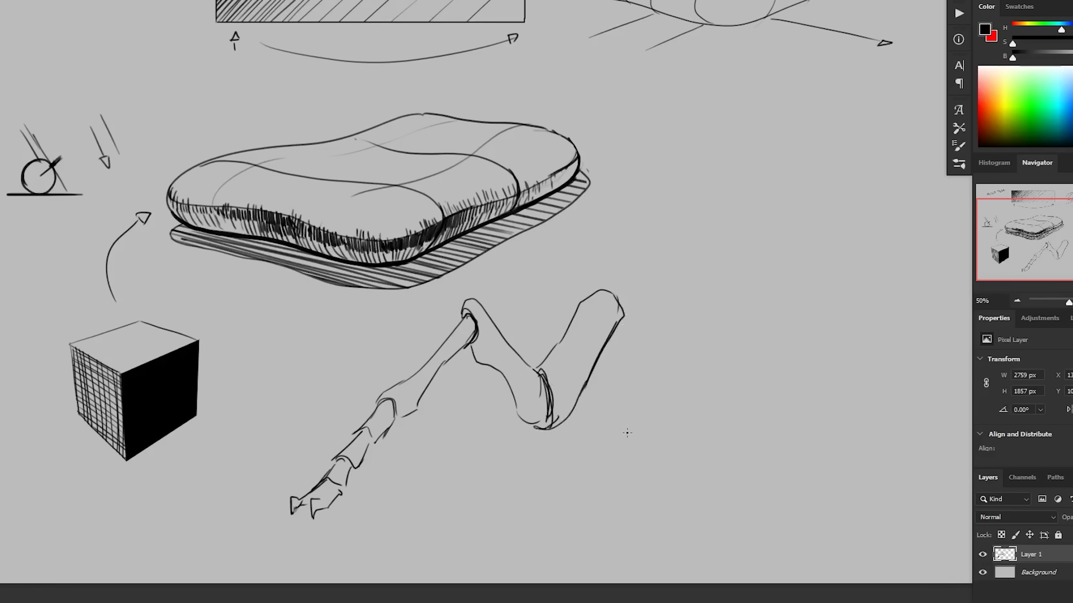
# Rework the outline of the leg's lower segment below the first bend with a darker underside edge.
pyautogui.moveTo(468, 313); pyautogui.dragTo(430, 364)
pyautogui.hotkey('ctrl', 'z')
pyautogui.hotkey('ctrl', 'z')
pyautogui.hotkey('ctrl', 'z')
pyautogui.moveTo(475, 337)
pyautogui.mouseDown()
pyautogui.moveTo(528, 472)
pyautogui.moveTo(427, 385)
pyautogui.moveTo(416, 408)
pyautogui.mouseUp()
pyautogui.scroll(-1, 525, 472)
pyautogui.scroll(-1, 511, 412)
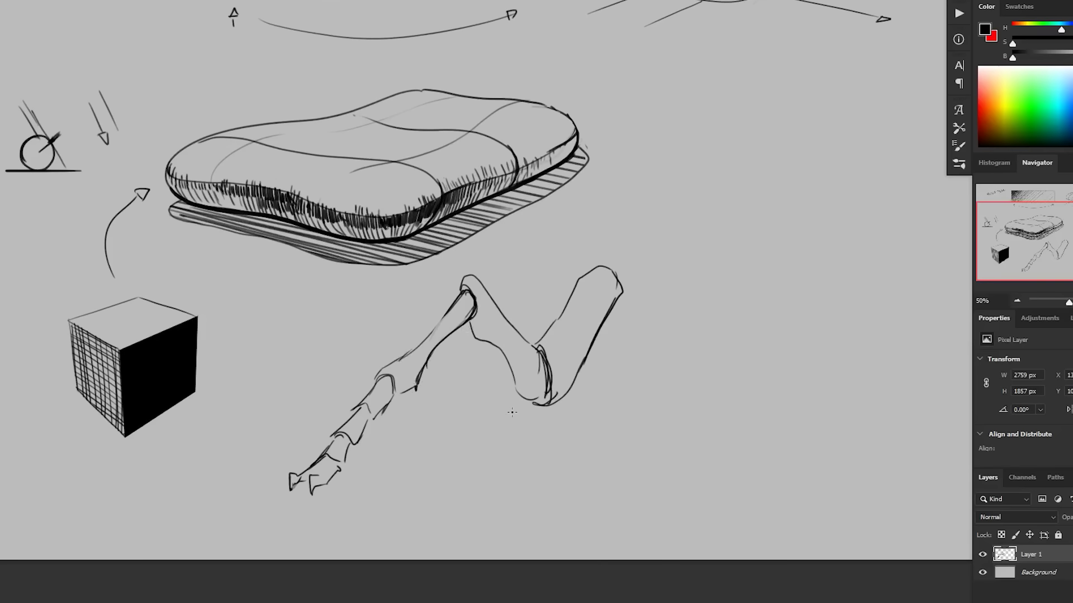
# Sketch small cylinders with contour rings beside the leg's lower and middle segments, adding arrows at the lower segment and its cylinder.
pyautogui.moveTo(405, 324); pyautogui.dragTo(412, 337)
pyautogui.moveTo(335, 337)
pyautogui.mouseDown()
pyautogui.moveTo(378, 284)
pyautogui.moveTo(390, 287)
pyautogui.moveTo(351, 336)
pyautogui.mouseUp()
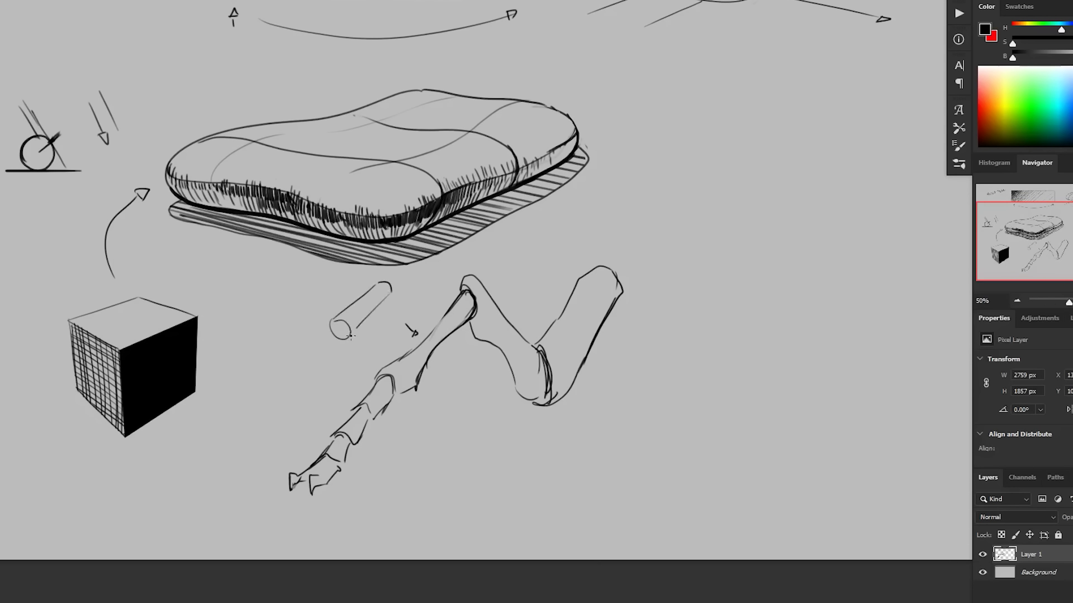
pyautogui.moveTo(330, 300)
pyautogui.mouseDown()
pyautogui.moveTo(302, 321)
pyautogui.moveTo(360, 325)
pyautogui.mouseUp()
pyautogui.moveTo(385, 291); pyautogui.dragTo(374, 306)
pyautogui.scroll(-1, 567, 443)
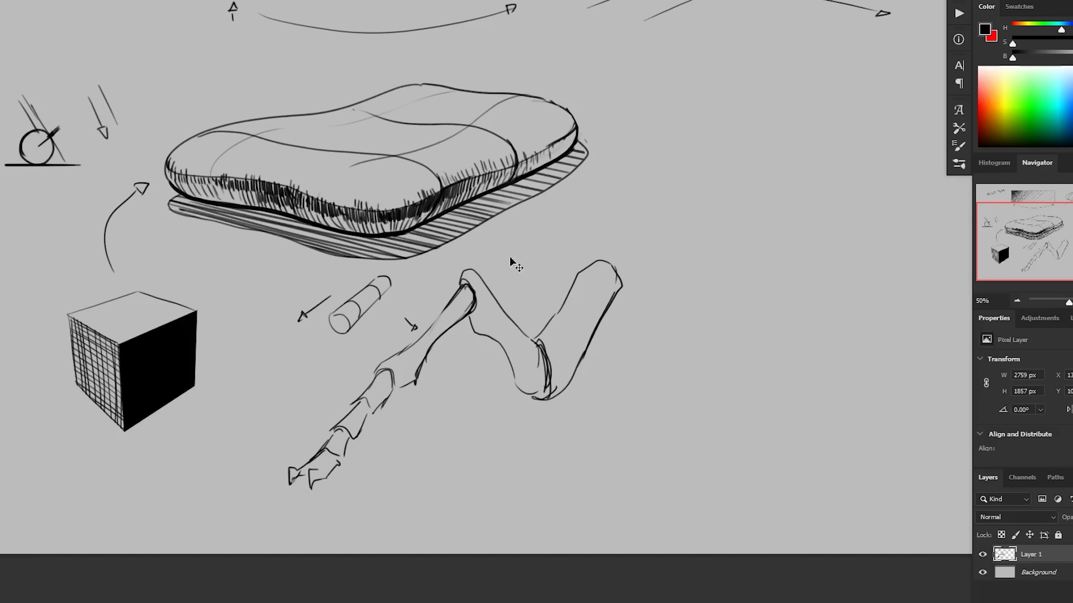
pyautogui.moveTo(498, 244)
pyautogui.mouseDown()
pyautogui.moveTo(484, 261)
pyautogui.moveTo(529, 285)
pyautogui.moveTo(510, 291)
pyautogui.moveTo(523, 303)
pyautogui.moveTo(529, 288)
pyautogui.moveTo(489, 278)
pyautogui.moveTo(511, 291)
pyautogui.mouseUp()
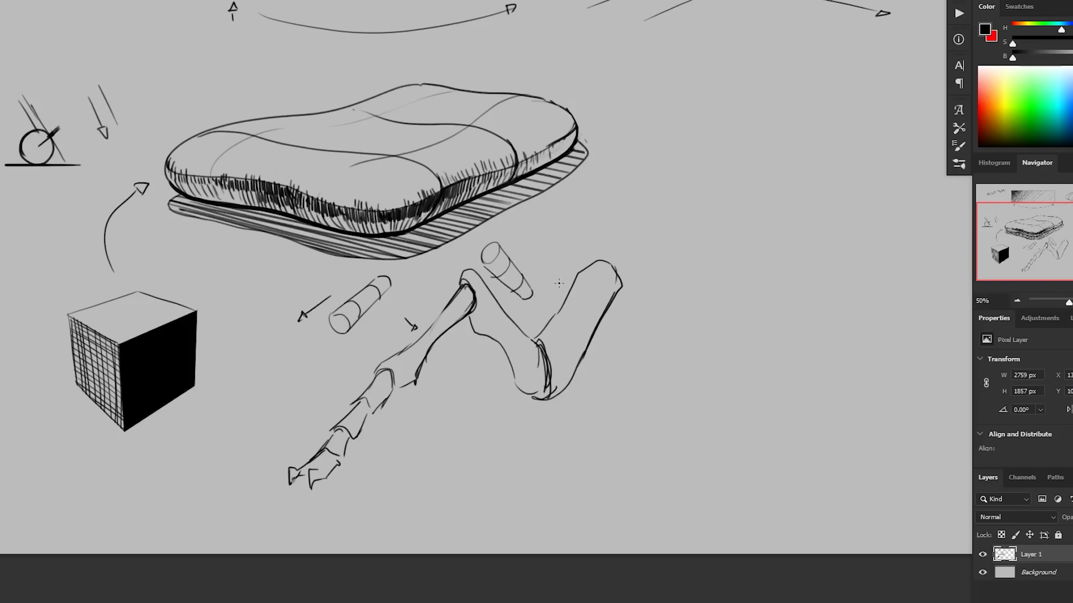
# Rework the outline of the leg's lower segment near the toe joint and draw a plane-break line along its length.
pyautogui.scroll(-1, 558, 283)
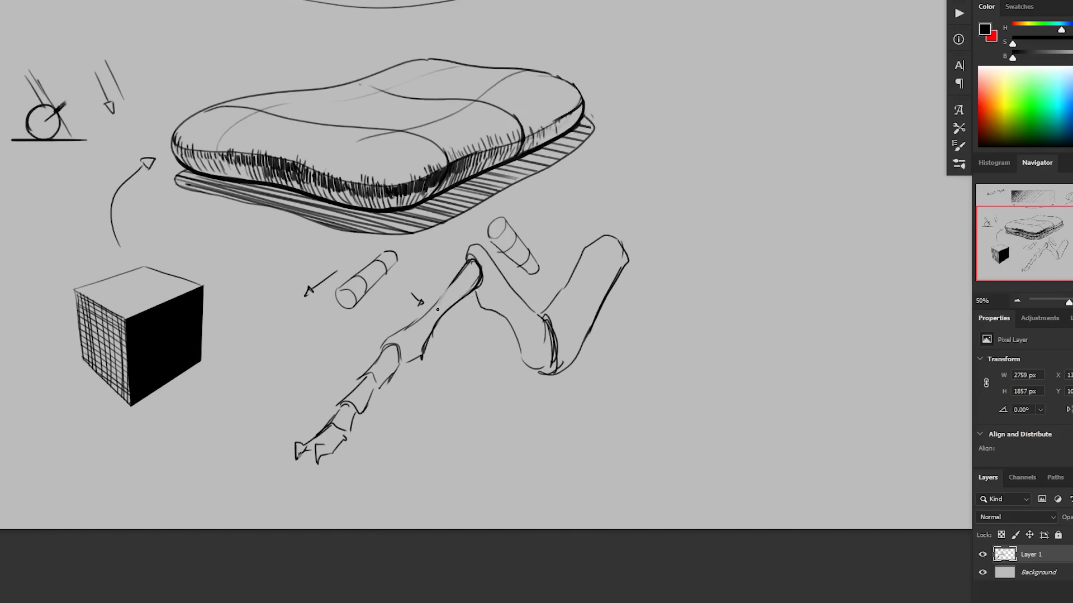
pyautogui.hotkey('ctrl', 'z')
pyautogui.moveTo(385, 341); pyautogui.dragTo(445, 295)
pyautogui.moveTo(449, 338); pyautogui.dragTo(486, 319)
pyautogui.scroll(1, 487, 329)
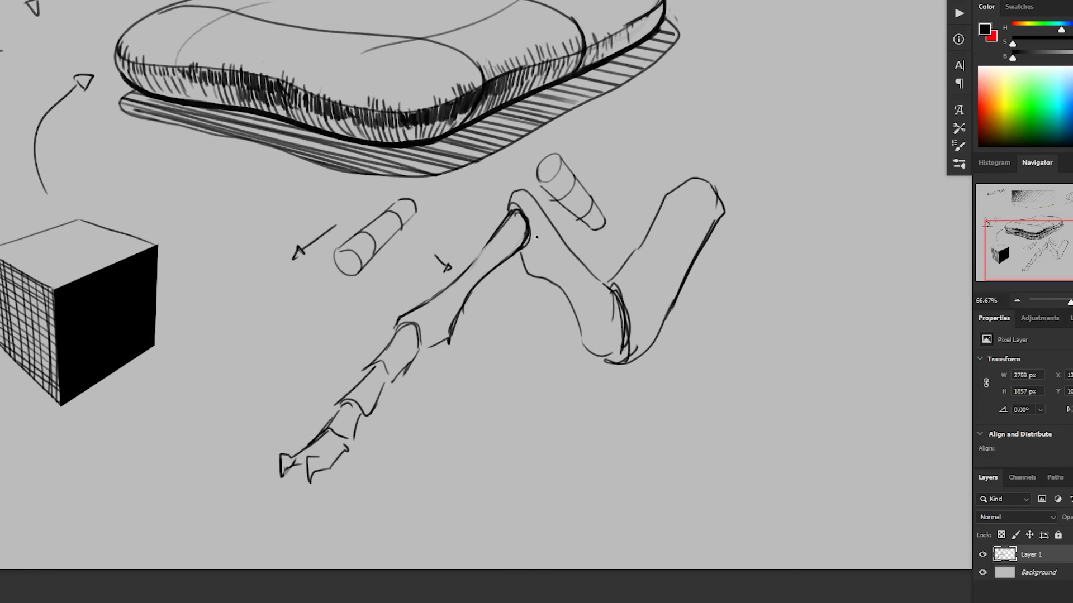
pyautogui.moveTo(526, 219); pyautogui.dragTo(429, 329)
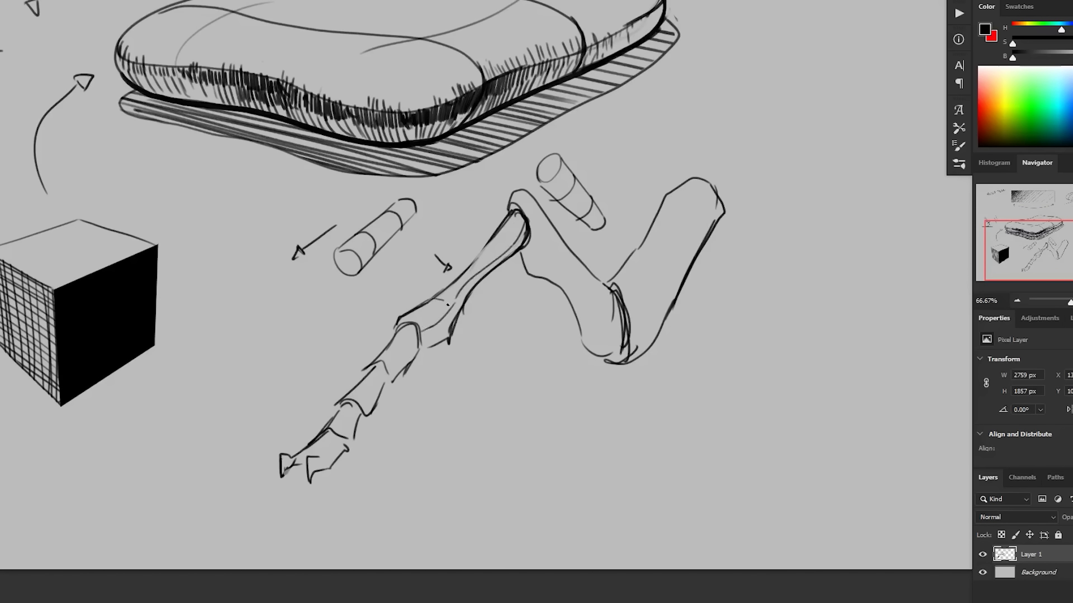
# Draw curved cross-contours around both ends of the leg's lower segment, replacing the first attempts.
pyautogui.moveTo(445, 301); pyautogui.dragTo(451, 322)
pyautogui.moveTo(485, 250); pyautogui.dragTo(503, 254)
pyautogui.hotkey('ctrl', 'z')
pyautogui.hotkey('ctrl', 'z')
pyautogui.moveTo(438, 295); pyautogui.dragTo(449, 321)
pyautogui.moveTo(496, 235)
pyautogui.mouseDown()
pyautogui.moveTo(509, 258)
pyautogui.moveTo(539, 227)
pyautogui.mouseUp()
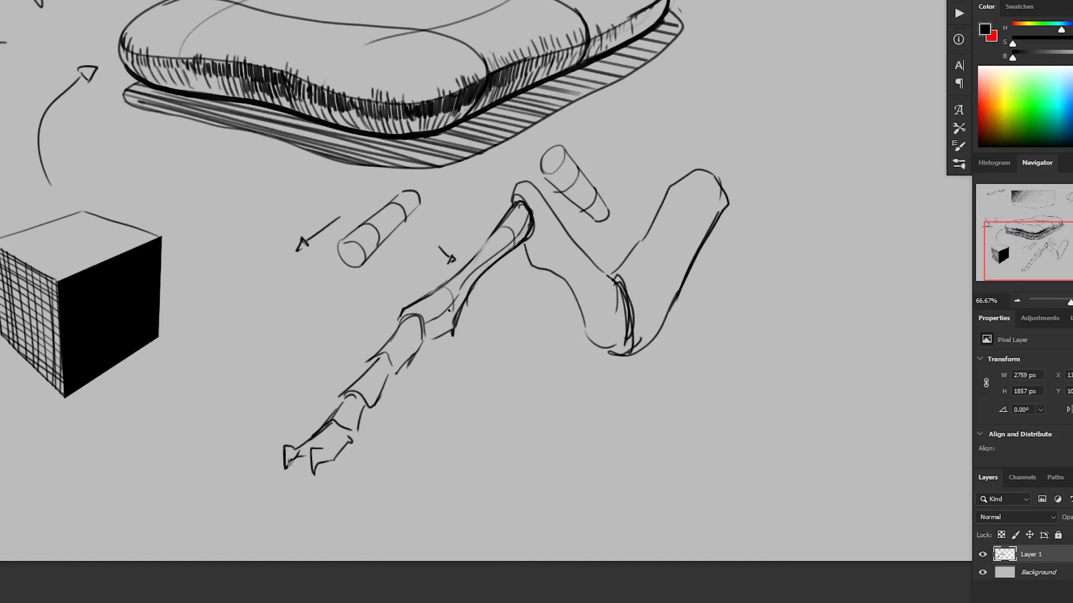
# Hatch the shadowed underside of the leg's lower segment with short strokes from the toe joint up to the first bend.
pyautogui.moveTo(426, 322)
pyautogui.mouseDown()
pyautogui.moveTo(429, 338)
pyautogui.moveTo(447, 333)
pyautogui.mouseUp()
pyautogui.moveTo(449, 311); pyautogui.dragTo(453, 328)
pyautogui.moveTo(454, 304)
pyautogui.mouseDown()
pyautogui.moveTo(455, 327)
pyautogui.moveTo(458, 318)
pyautogui.mouseUp()
pyautogui.moveTo(460, 295)
pyautogui.mouseDown()
pyautogui.moveTo(462, 308)
pyautogui.moveTo(463, 296)
pyautogui.mouseUp()
pyautogui.moveTo(468, 282); pyautogui.dragTo(469, 291)
pyautogui.moveTo(476, 271); pyautogui.dragTo(473, 284)
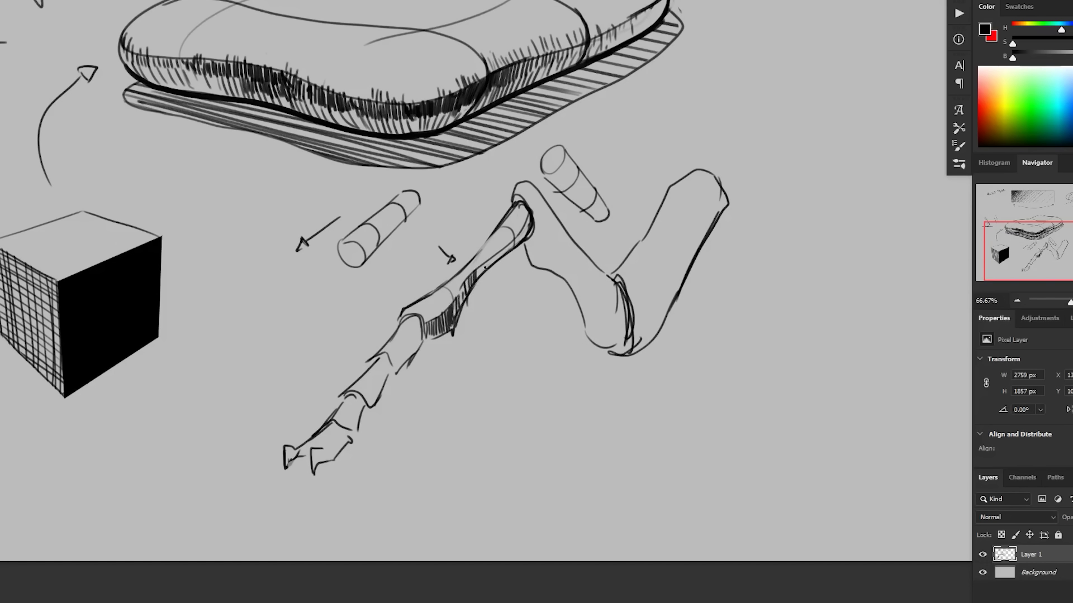
pyautogui.moveTo(502, 248); pyautogui.dragTo(500, 257)
pyautogui.moveTo(506, 245); pyautogui.dragTo(509, 249)
pyautogui.moveTo(519, 234); pyautogui.dragTo(515, 247)
pyautogui.scroll(-1, 398, 480)
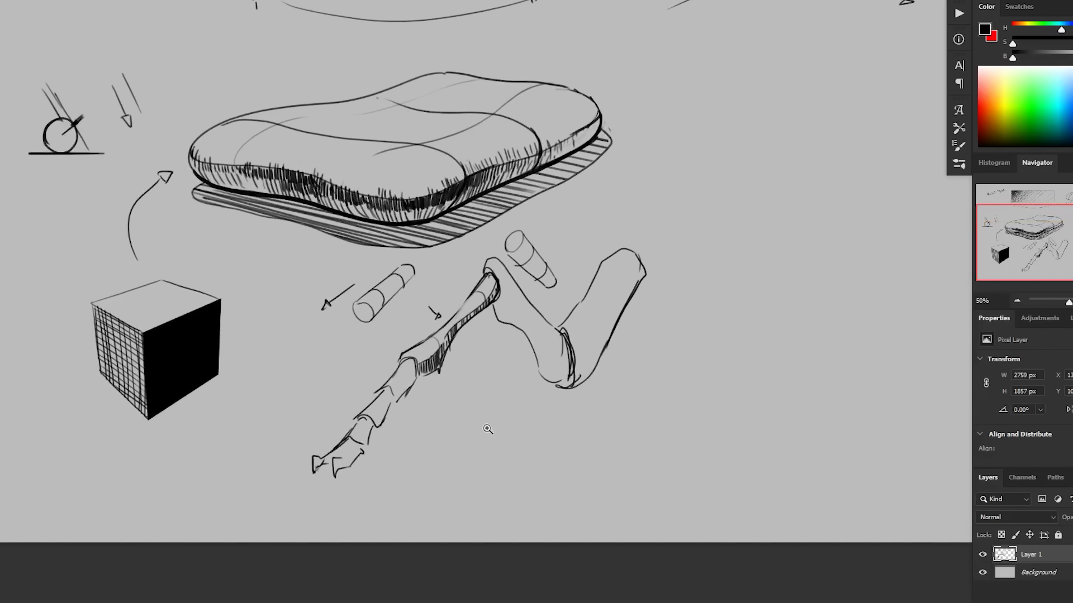
# Sketch a small curved edge with a few short hatch strokes beside it, below the leg.
pyautogui.moveTo(431, 413)
pyautogui.mouseDown()
pyautogui.moveTo(441, 454)
pyautogui.moveTo(447, 444)
pyautogui.mouseUp()
pyautogui.moveTo(454, 426); pyautogui.dragTo(452, 439)
pyautogui.moveTo(459, 424); pyautogui.dragTo(457, 434)
# Draw a plane-break line along the leg's middle segment and hatch its shadowed underside.
pyautogui.scroll(1, 515, 431)
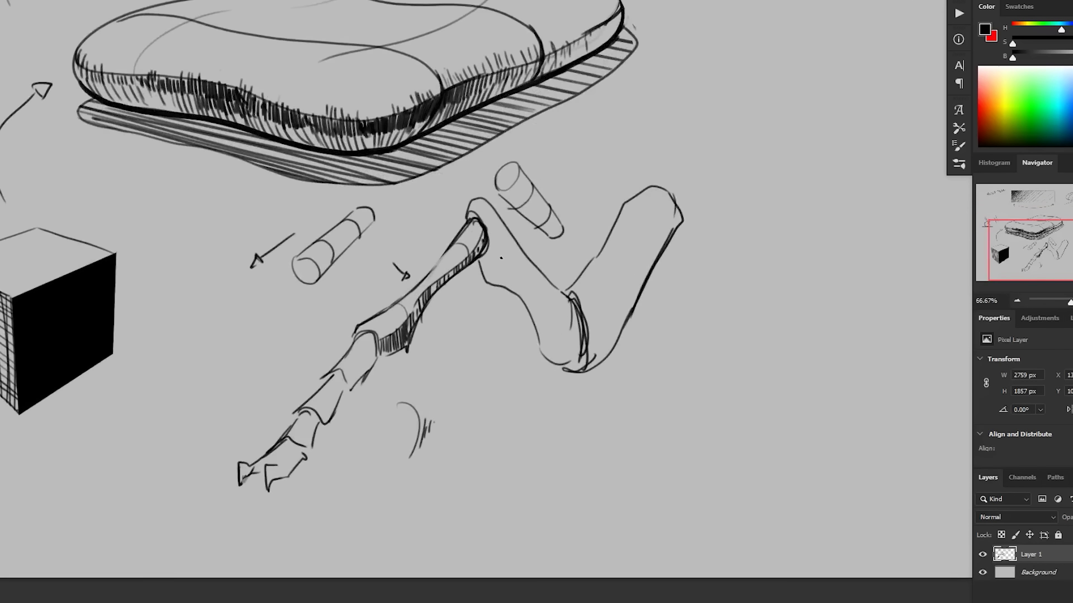
pyautogui.moveTo(489, 234)
pyautogui.mouseDown()
pyautogui.moveTo(559, 336)
pyautogui.moveTo(584, 334)
pyautogui.mouseUp()
pyautogui.moveTo(617, 330); pyautogui.dragTo(648, 333)
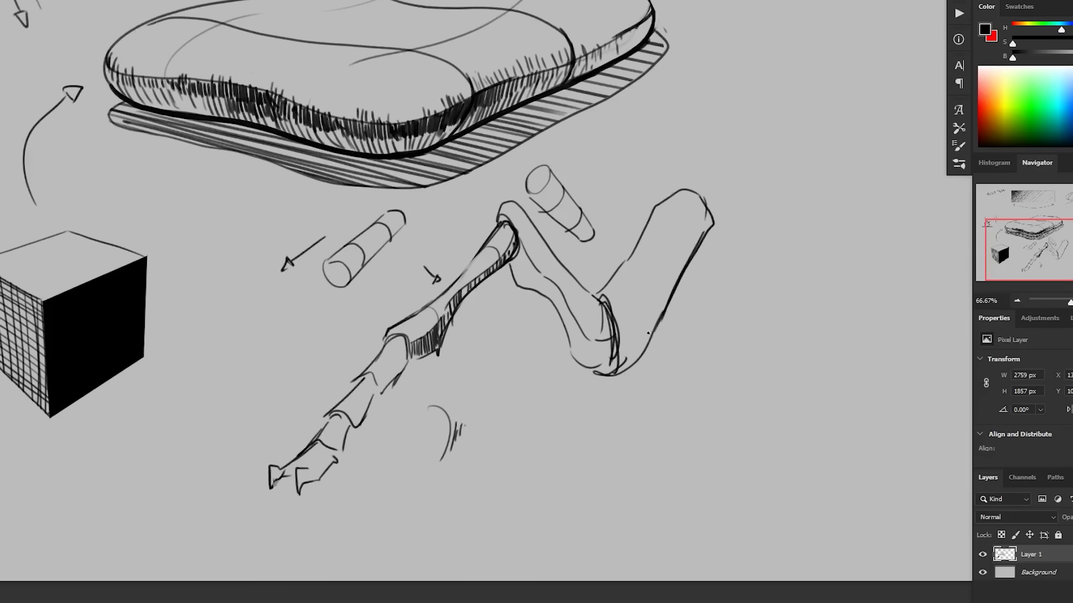
pyautogui.moveTo(563, 320)
pyautogui.mouseDown()
pyautogui.moveTo(587, 358)
pyautogui.moveTo(601, 362)
pyautogui.mouseUp()
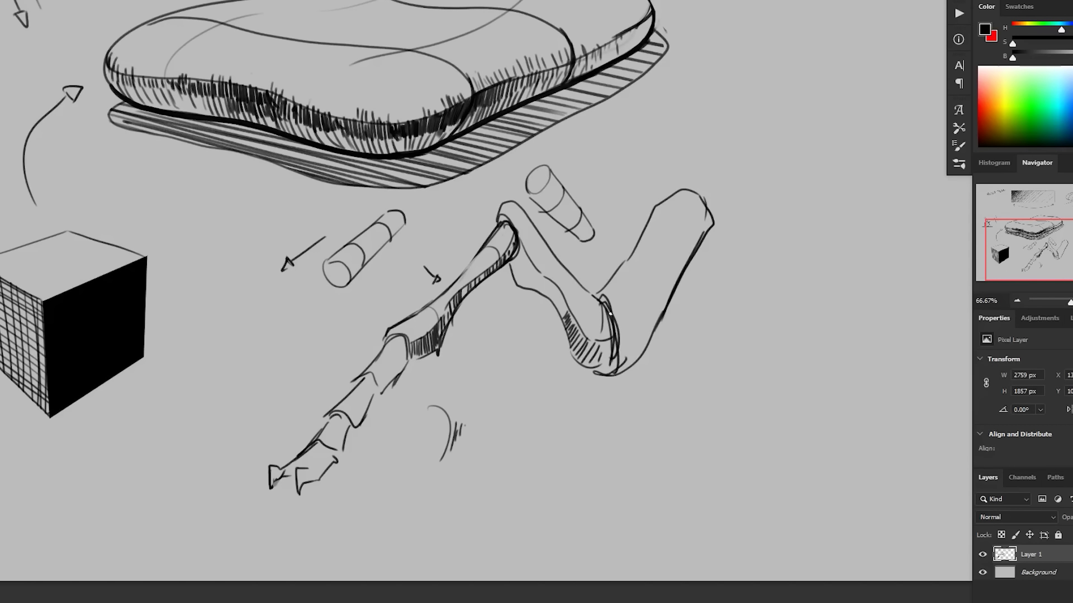
pyautogui.moveTo(517, 245)
pyautogui.mouseDown()
pyautogui.moveTo(521, 279)
pyautogui.moveTo(558, 302)
pyautogui.mouseUp()
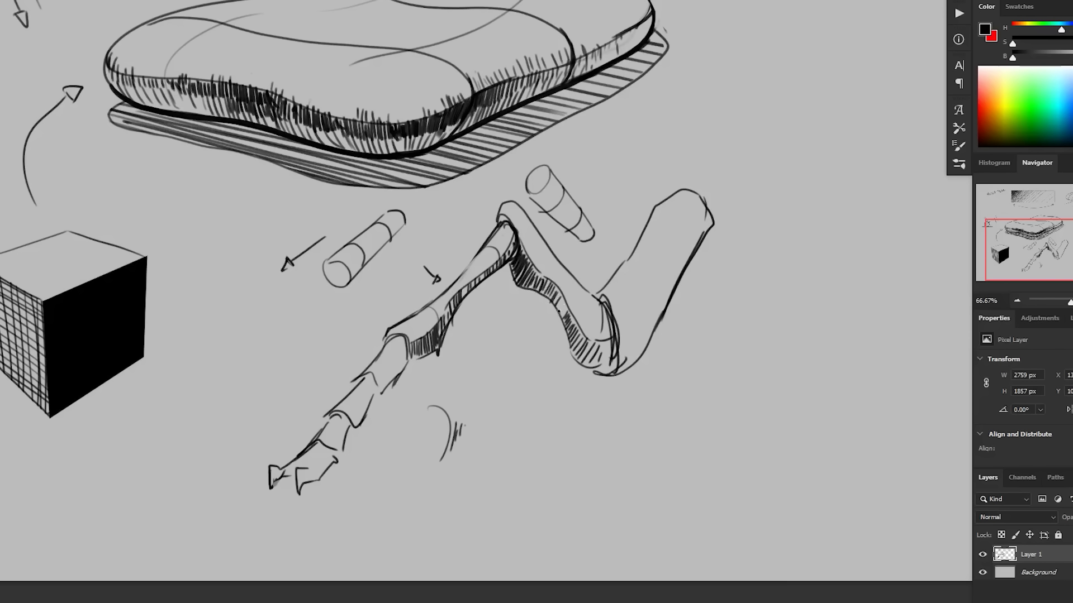
# Add a plane-break line to the leg's thick upper segment, hatch its shadow side and darken the joint beneath it.
pyautogui.moveTo(645, 369); pyautogui.dragTo(543, 341)
pyautogui.moveTo(526, 233)
pyautogui.mouseDown()
pyautogui.moveTo(442, 369)
pyautogui.moveTo(440, 406)
pyautogui.mouseUp()
pyautogui.moveTo(443, 366); pyautogui.dragTo(436, 397)
pyautogui.moveTo(425, 326)
pyautogui.mouseDown()
pyautogui.moveTo(446, 400)
pyautogui.moveTo(450, 366)
pyautogui.mouseUp()
pyautogui.moveTo(452, 390); pyautogui.dragTo(458, 357)
pyautogui.moveTo(460, 381); pyautogui.dragTo(468, 341)
pyautogui.moveTo(469, 366); pyautogui.dragTo(479, 327)
pyautogui.moveTo(479, 345); pyautogui.dragTo(508, 279)
pyautogui.moveTo(512, 283); pyautogui.dragTo(517, 271)
pyautogui.moveTo(518, 274); pyautogui.dragTo(525, 256)
pyautogui.keyDown('alt'); pyautogui.click(614, 289); pyautogui.keyUp('alt')
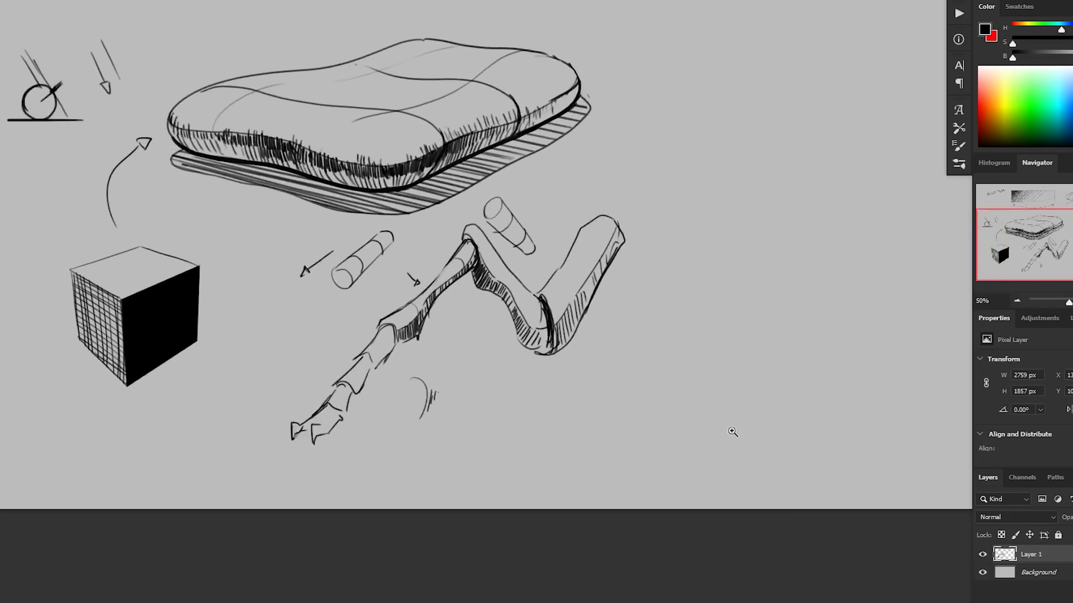
# Sharpen the toe segments' joints, hatch their undersides and darken the claws.
pyautogui.click(418, 366)
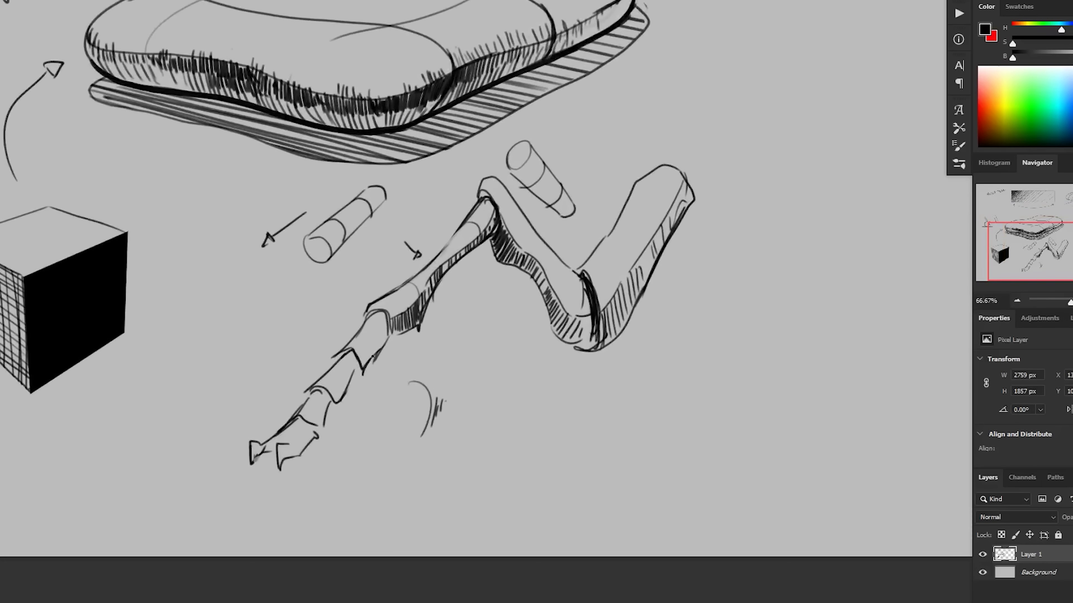
pyautogui.keyDown('alt'); pyautogui.click(579, 397); pyautogui.keyUp('alt')
pyautogui.keyDown('alt'); pyautogui.click(598, 401); pyautogui.keyUp('alt')
pyautogui.click(582, 407)
pyautogui.moveTo(582, 408); pyautogui.dragTo(555, 422)
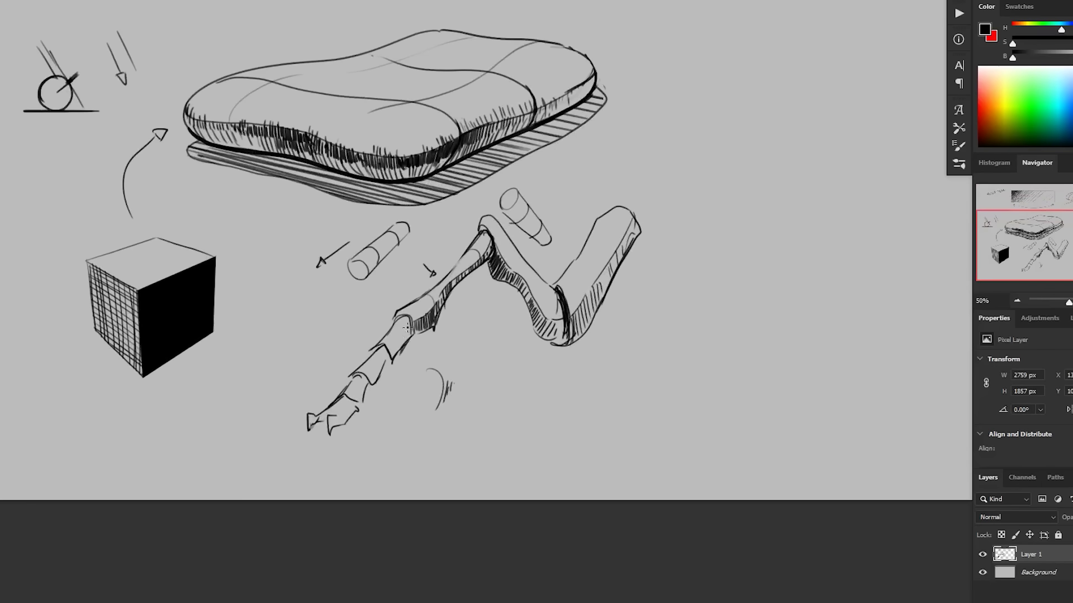
pyautogui.moveTo(409, 325); pyautogui.dragTo(393, 350)
pyautogui.moveTo(369, 385)
pyautogui.mouseDown()
pyautogui.moveTo(384, 347)
pyautogui.moveTo(355, 391)
pyautogui.moveTo(362, 383)
pyautogui.mouseUp()
pyautogui.moveTo(327, 416)
pyautogui.mouseDown()
pyautogui.moveTo(310, 428)
pyautogui.moveTo(338, 428)
pyautogui.moveTo(351, 407)
pyautogui.moveTo(345, 422)
pyautogui.moveTo(312, 419)
pyautogui.moveTo(351, 401)
pyautogui.moveTo(335, 398)
pyautogui.mouseUp()
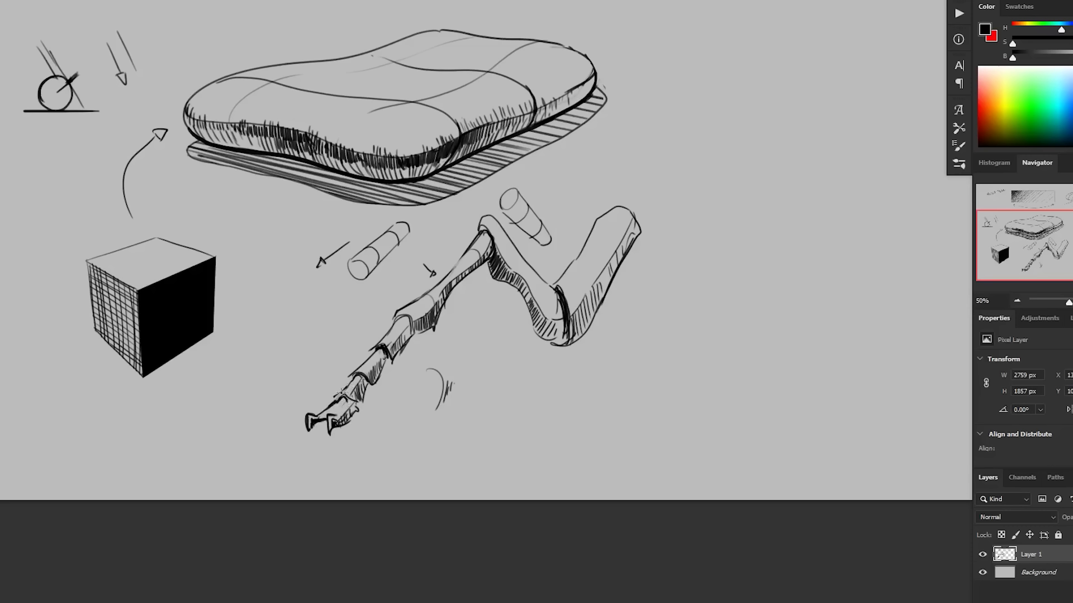
# Select the leg with its cylinders and notes, scale it down and move it beside the contoured form's arrow.
pyautogui.press('z')
pyautogui.hotkey('ctrl', '-')
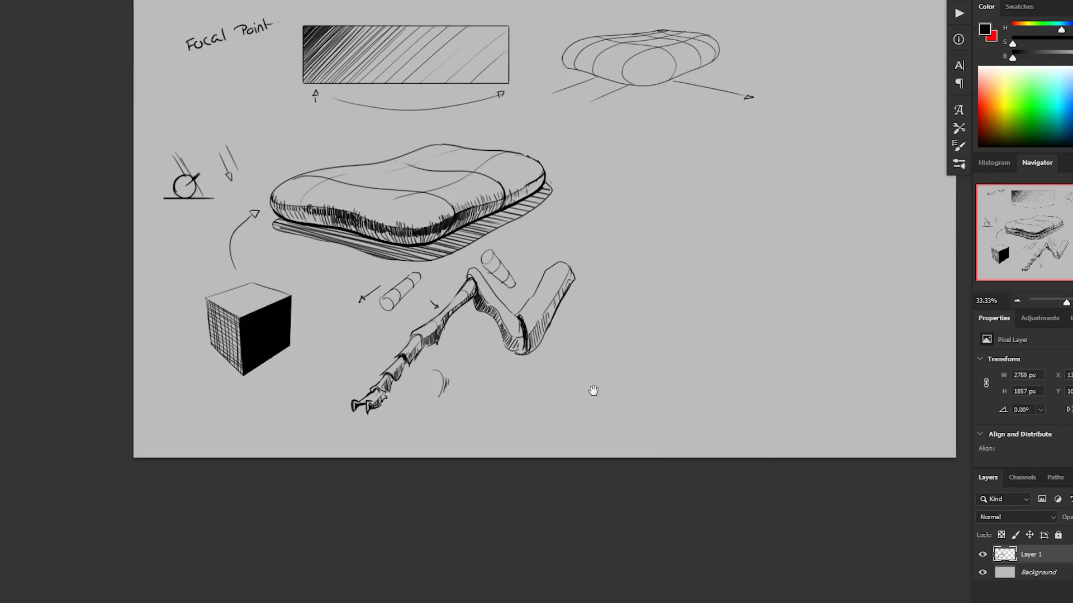
pyautogui.click(570, 340)
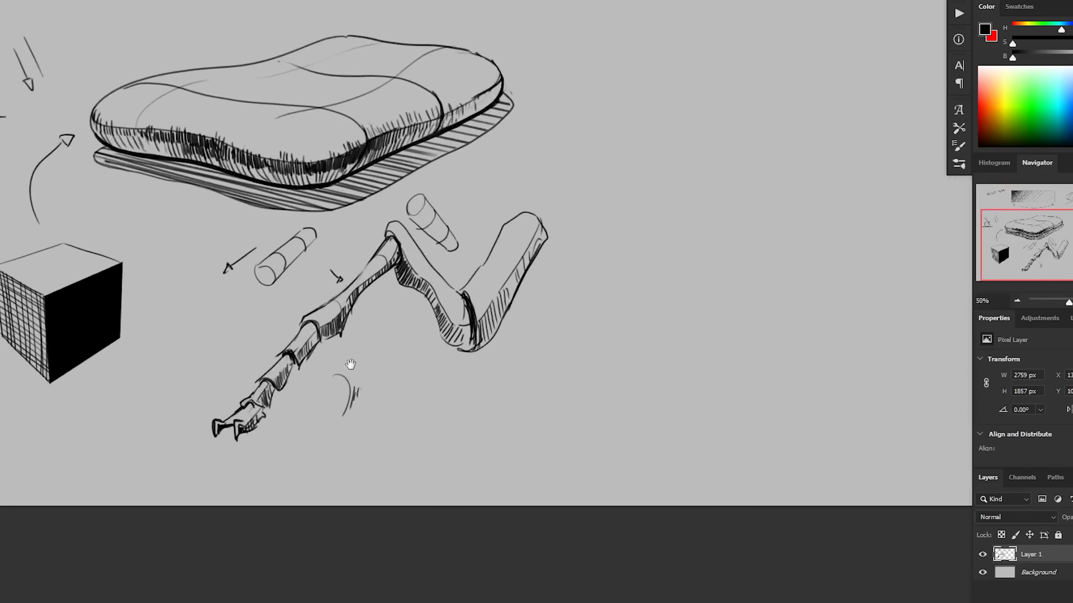
pyautogui.moveTo(547, 410)
pyautogui.mouseDown()
pyautogui.moveTo(582, 183)
pyautogui.moveTo(411, 198)
pyautogui.moveTo(230, 243)
pyautogui.moveTo(552, 465)
pyautogui.mouseUp()
pyautogui.keyDown('alt'); pyautogui.click(552, 465); pyautogui.keyUp('alt')
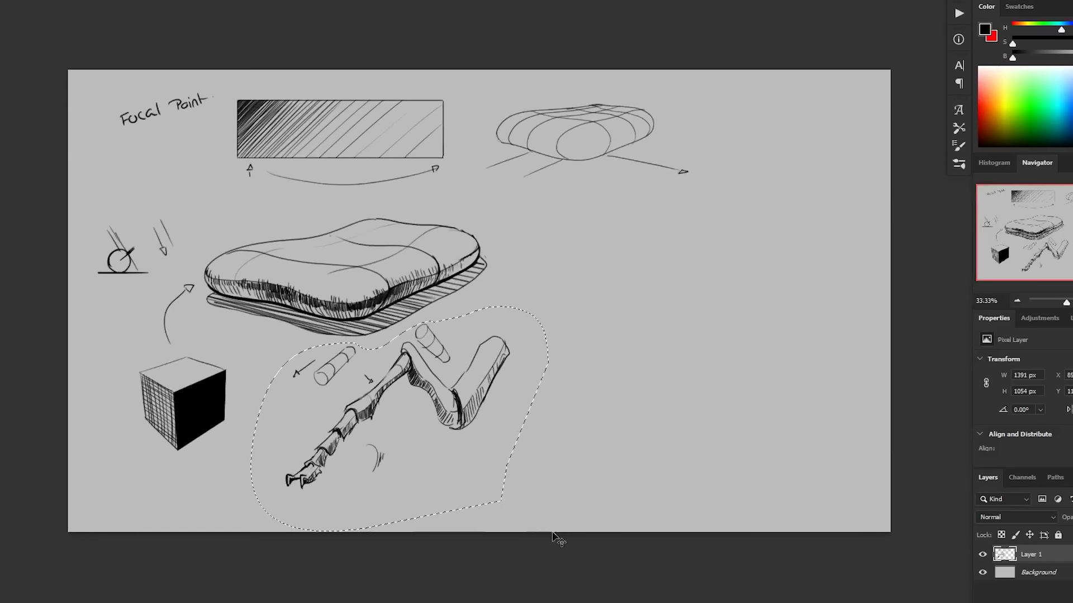
pyautogui.hotkey('ctrl', 't')
pyautogui.moveTo(548, 532); pyautogui.dragTo(506, 500)
pyautogui.moveTo(480, 436)
pyautogui.mouseDown()
pyautogui.moveTo(593, 397)
pyautogui.moveTo(817, 258)
pyautogui.moveTo(791, 252)
pyautogui.mouseUp()
pyautogui.press('Return')
pyautogui.hotkey('ctrl', 'd')
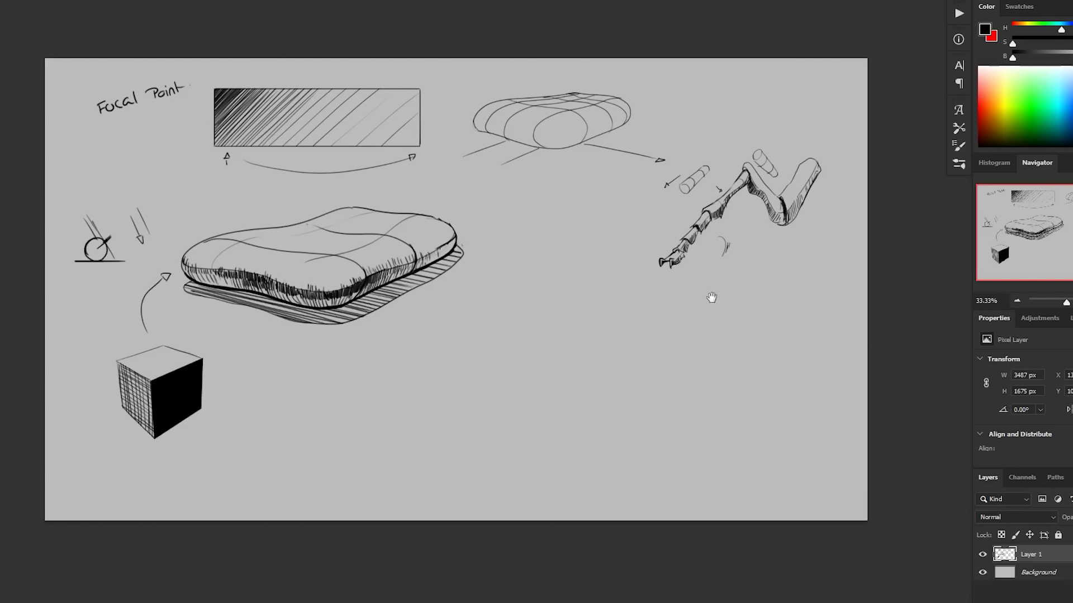
# Select the cushion form, cube and light diagram, move them slightly upward and clear the selection.
pyautogui.moveTo(712, 297); pyautogui.dragTo(720, 301)
pyautogui.moveTo(479, 376)
pyautogui.mouseDown()
pyautogui.moveTo(524, 250)
pyautogui.moveTo(380, 193)
pyautogui.moveTo(78, 195)
pyautogui.moveTo(104, 450)
pyautogui.moveTo(312, 481)
pyautogui.mouseUp()
pyautogui.moveTo(370, 330); pyautogui.dragTo(365, 316)
pyautogui.hotkey('ctrl', 'd')
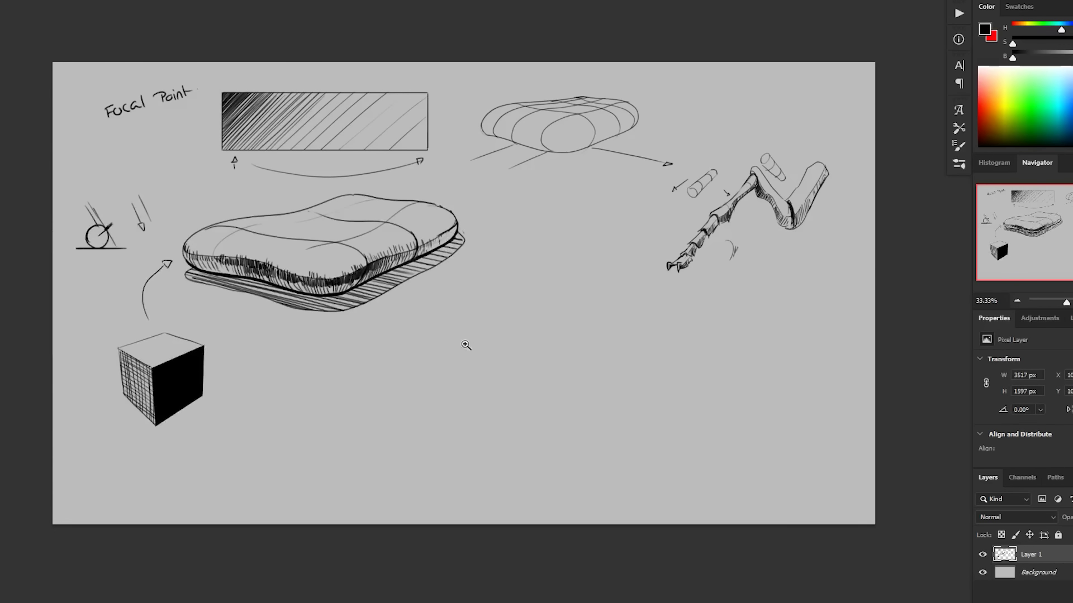
# Draw an empty horizontal rectangle in the free space below and beside the cushion form.
pyautogui.hotkey('ctrl', '+')
pyautogui.moveTo(525, 373)
pyautogui.mouseDown()
pyautogui.moveTo(536, 386)
pyautogui.moveTo(540, 375)
pyautogui.mouseUp()
pyautogui.moveTo(441, 307); pyautogui.dragTo(444, 363)
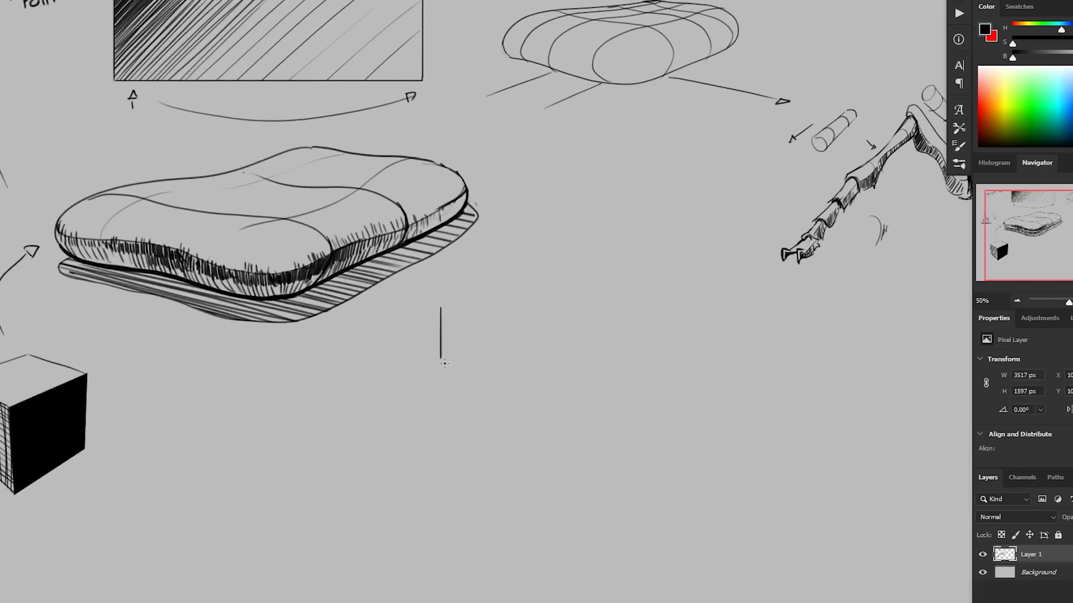
pyautogui.moveTo(440, 306)
pyautogui.mouseDown()
pyautogui.moveTo(643, 307)
pyautogui.moveTo(643, 385)
pyautogui.moveTo(450, 383)
pyautogui.moveTo(440, 356)
pyautogui.mouseUp()
pyautogui.moveTo(556, 339); pyautogui.dragTo(546, 317)
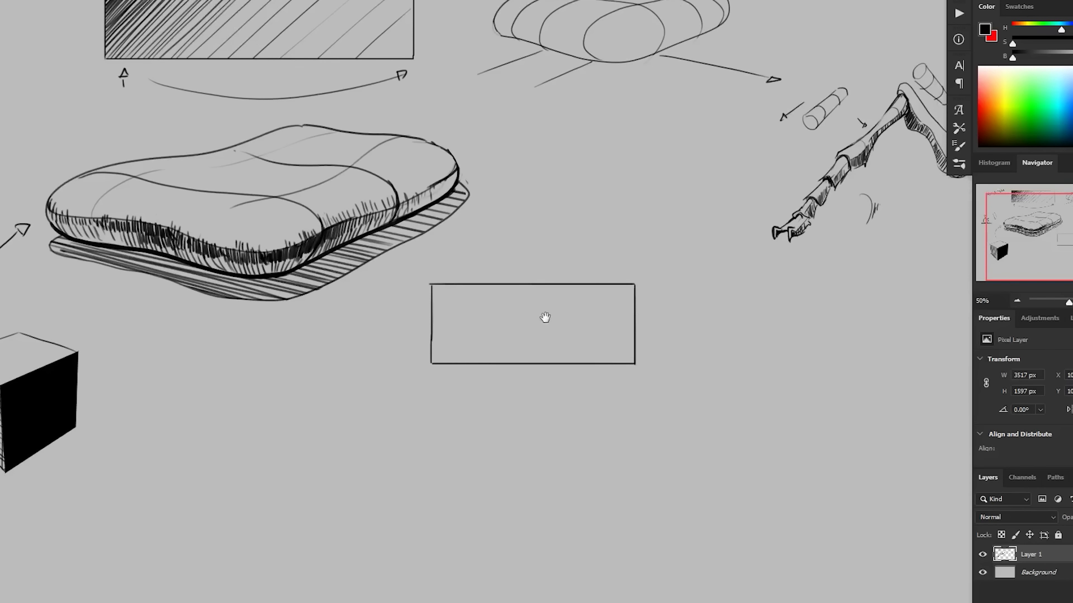
pyautogui.moveTo(520, 370); pyautogui.dragTo(503, 385)
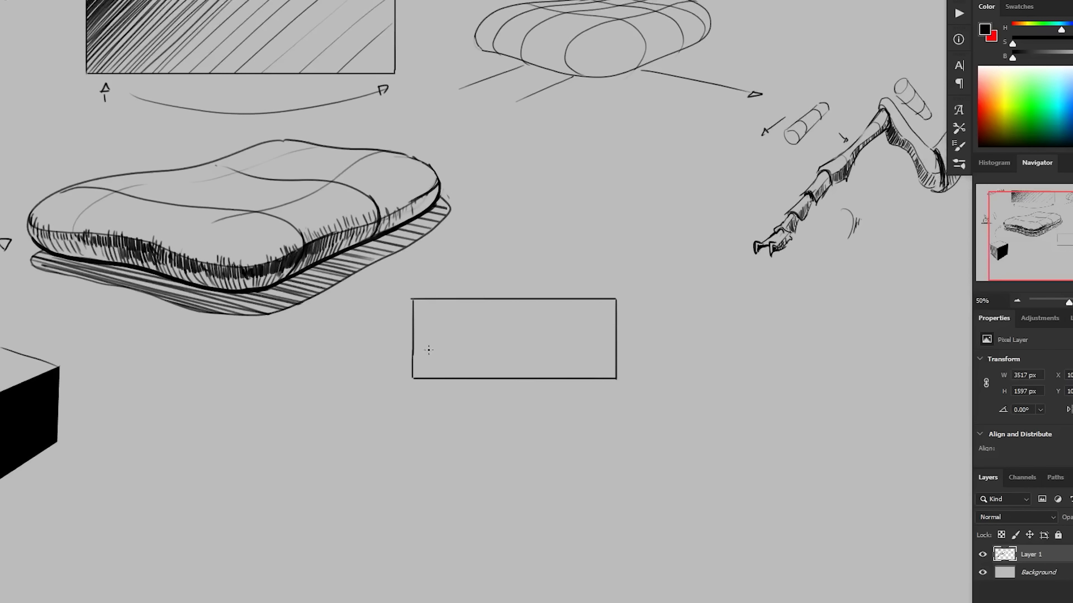
# Sketch a cluster of small rocks with dark hatched shadow sides at the rectangle's left end.
pyautogui.moveTo(445, 350); pyautogui.dragTo(433, 340)
pyautogui.moveTo(421, 354)
pyautogui.mouseDown()
pyautogui.moveTo(449, 361)
pyautogui.moveTo(435, 341)
pyautogui.mouseUp()
pyautogui.moveTo(430, 340)
pyautogui.mouseDown()
pyautogui.moveTo(447, 355)
pyautogui.moveTo(423, 356)
pyautogui.moveTo(430, 366)
pyautogui.moveTo(447, 366)
pyautogui.moveTo(420, 358)
pyautogui.mouseUp()
pyautogui.moveTo(423, 362)
pyautogui.mouseDown()
pyautogui.moveTo(421, 348)
pyautogui.moveTo(432, 339)
pyautogui.moveTo(449, 363)
pyautogui.moveTo(435, 360)
pyautogui.moveTo(449, 348)
pyautogui.moveTo(414, 331)
pyautogui.moveTo(431, 333)
pyautogui.moveTo(416, 344)
pyautogui.moveTo(445, 331)
pyautogui.moveTo(450, 342)
pyautogui.moveTo(435, 332)
pyautogui.moveTo(452, 327)
pyautogui.moveTo(435, 342)
pyautogui.mouseUp()
pyautogui.moveTo(439, 337)
pyautogui.mouseDown()
pyautogui.moveTo(414, 347)
pyautogui.moveTo(416, 367)
pyautogui.moveTo(471, 354)
pyautogui.moveTo(483, 374)
pyautogui.moveTo(459, 369)
pyautogui.moveTo(465, 380)
pyautogui.moveTo(454, 382)
pyautogui.moveTo(488, 375)
pyautogui.moveTo(449, 369)
pyautogui.mouseUp()
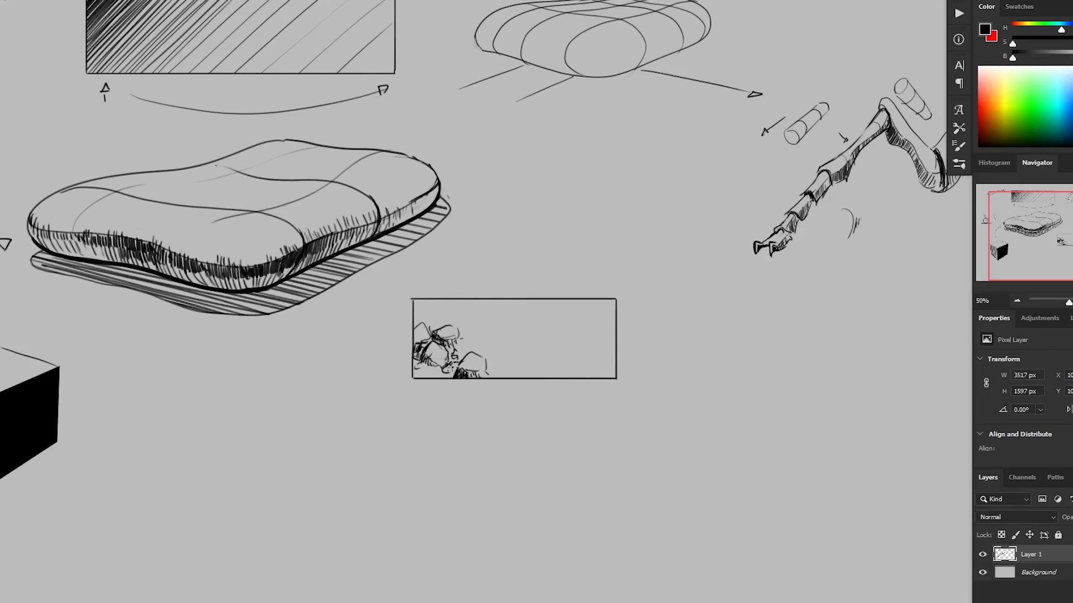
pyautogui.moveTo(459, 304)
pyautogui.mouseDown()
pyautogui.moveTo(448, 320)
pyautogui.moveTo(468, 321)
pyautogui.moveTo(467, 335)
pyautogui.moveTo(454, 330)
pyautogui.moveTo(462, 323)
pyautogui.moveTo(416, 332)
pyautogui.mouseUp()
pyautogui.moveTo(557, 286); pyautogui.dragTo(541, 289)
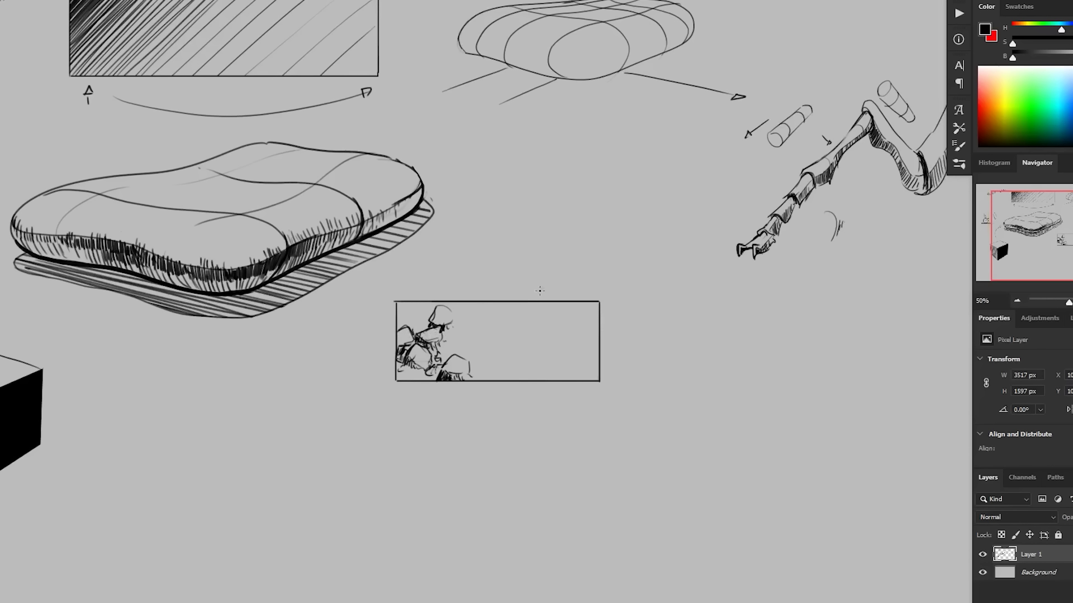
# Draw a small mark, a long arrow and a circle above the rectangle, and add rocks in its upper-left corner.
pyautogui.moveTo(399, 289); pyautogui.dragTo(412, 286)
pyautogui.moveTo(587, 286); pyautogui.dragTo(591, 285)
pyautogui.moveTo(431, 288); pyautogui.dragTo(580, 289)
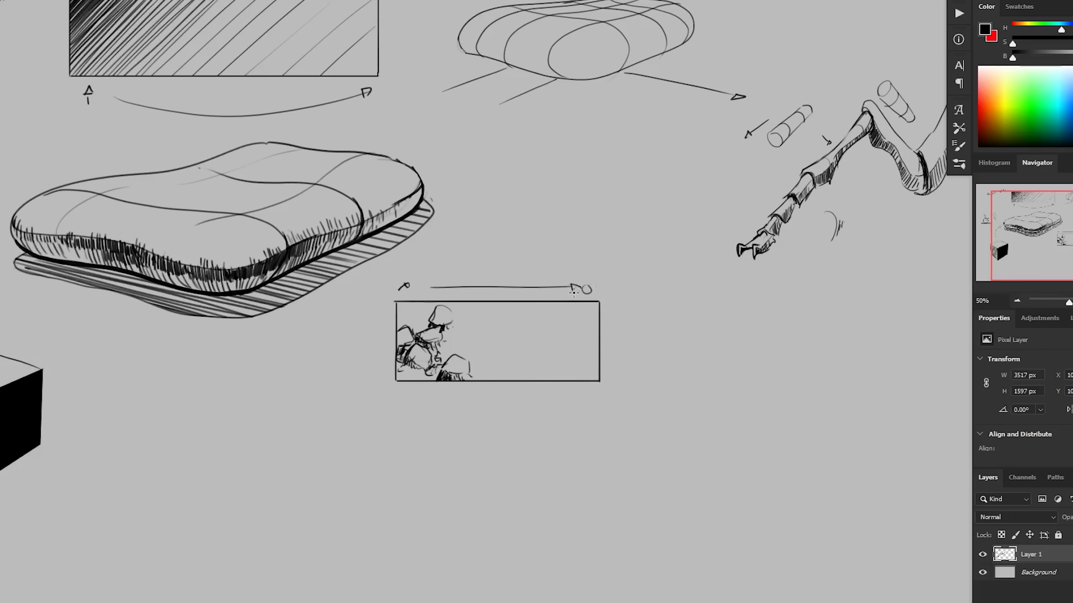
pyautogui.moveTo(407, 319)
pyautogui.mouseDown()
pyautogui.moveTo(415, 308)
pyautogui.moveTo(419, 326)
pyautogui.moveTo(432, 314)
pyautogui.moveTo(405, 322)
pyautogui.moveTo(413, 326)
pyautogui.mouseUp()
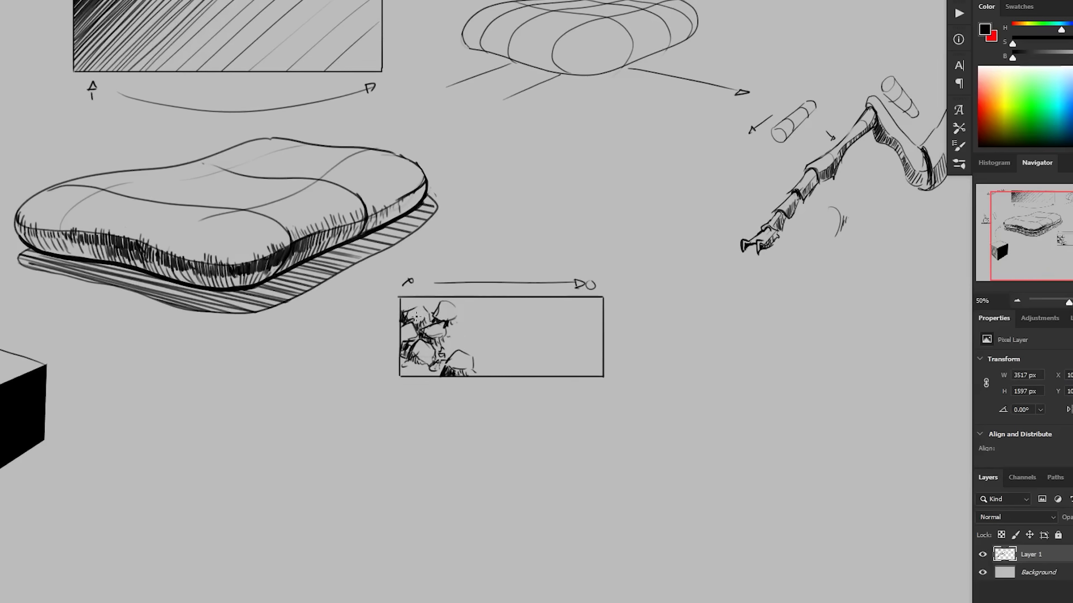
pyautogui.moveTo(442, 323); pyautogui.dragTo(422, 328)
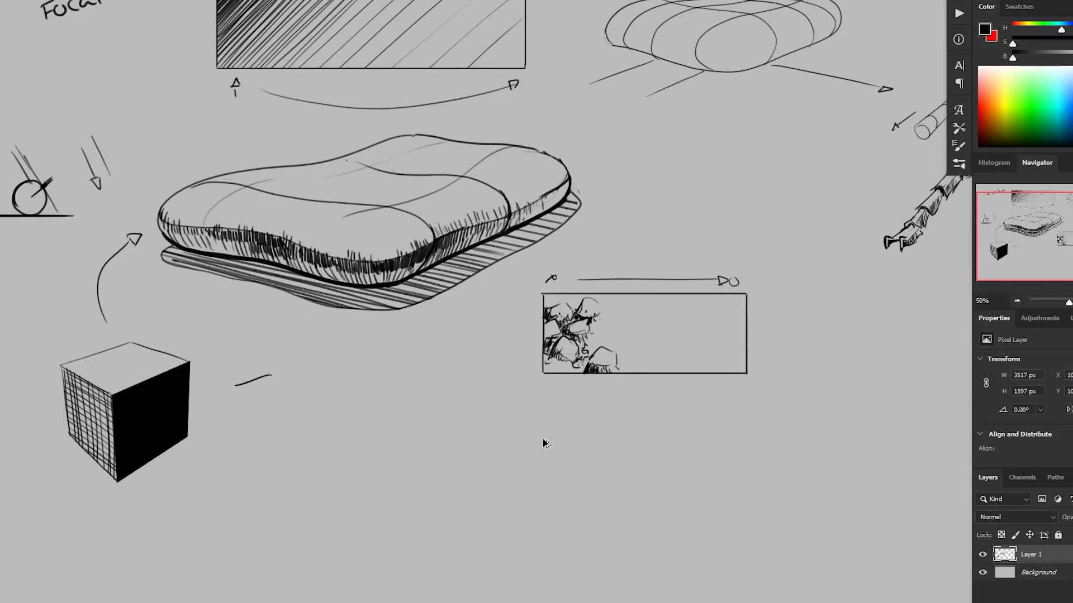
# Sketch a rock with hatched planes labelled 1, 2 and 3 beside the rectangle, and an arrow pointing to the cube.
pyautogui.hotkey('ctrl', 'z')
pyautogui.moveTo(506, 302)
pyautogui.mouseDown()
pyautogui.moveTo(482, 297)
pyautogui.moveTo(421, 326)
pyautogui.moveTo(467, 334)
pyautogui.mouseUp()
pyautogui.moveTo(423, 325)
pyautogui.mouseDown()
pyautogui.moveTo(430, 341)
pyautogui.moveTo(471, 337)
pyautogui.mouseUp()
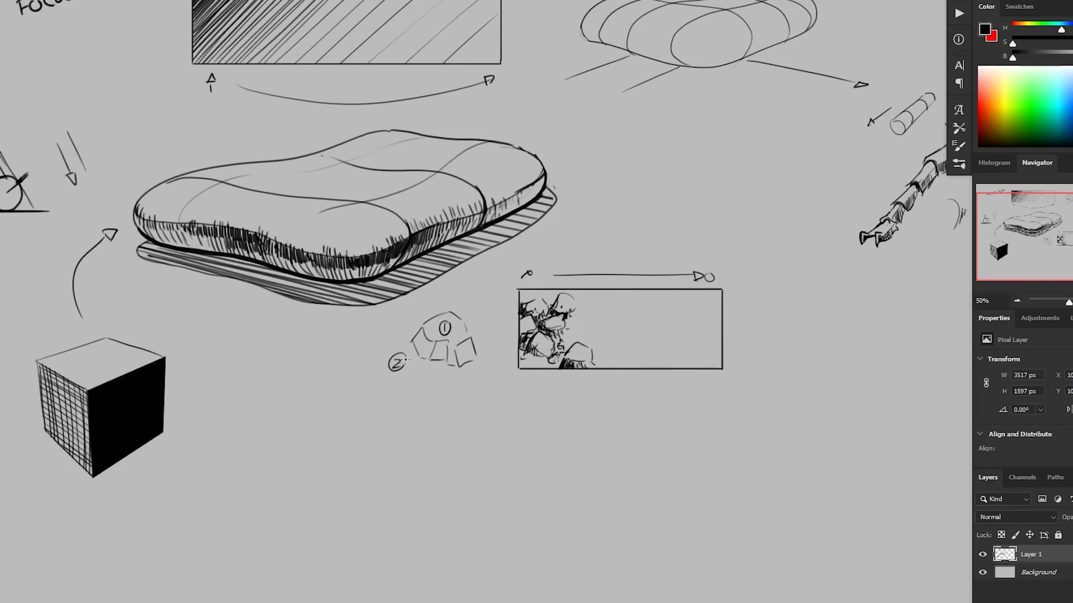
pyautogui.moveTo(492, 369); pyautogui.dragTo(485, 366)
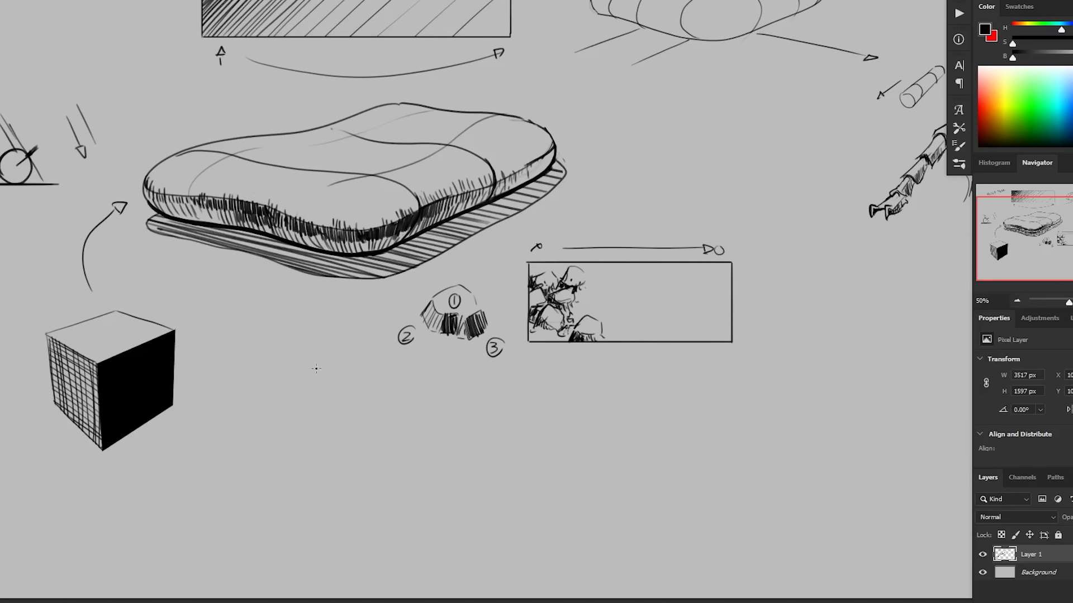
pyautogui.moveTo(368, 356)
pyautogui.mouseDown()
pyautogui.moveTo(198, 366)
pyautogui.moveTo(213, 372)
pyautogui.mouseUp()
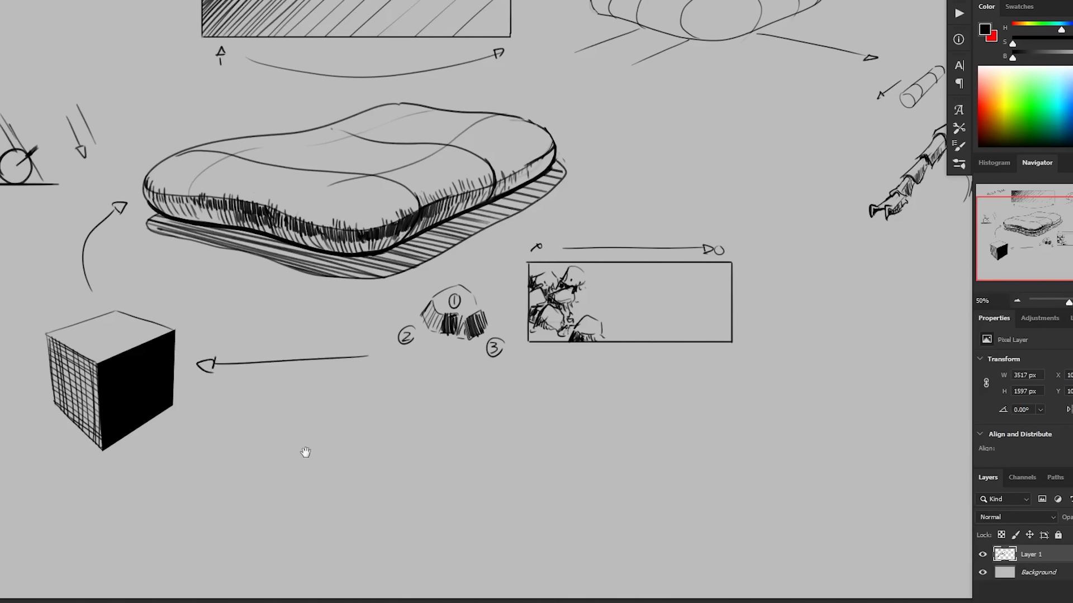
# Extend the rock texture in the rectangle with further outlines and denser hatching in the shadows between the stones.
pyautogui.moveTo(306, 451); pyautogui.dragTo(284, 460)
pyautogui.moveTo(574, 325); pyautogui.dragTo(518, 332)
pyautogui.moveTo(494, 284); pyautogui.dragTo(537, 307)
pyautogui.hotkey('ctrl', 'z')
pyautogui.moveTo(526, 409); pyautogui.dragTo(520, 420)
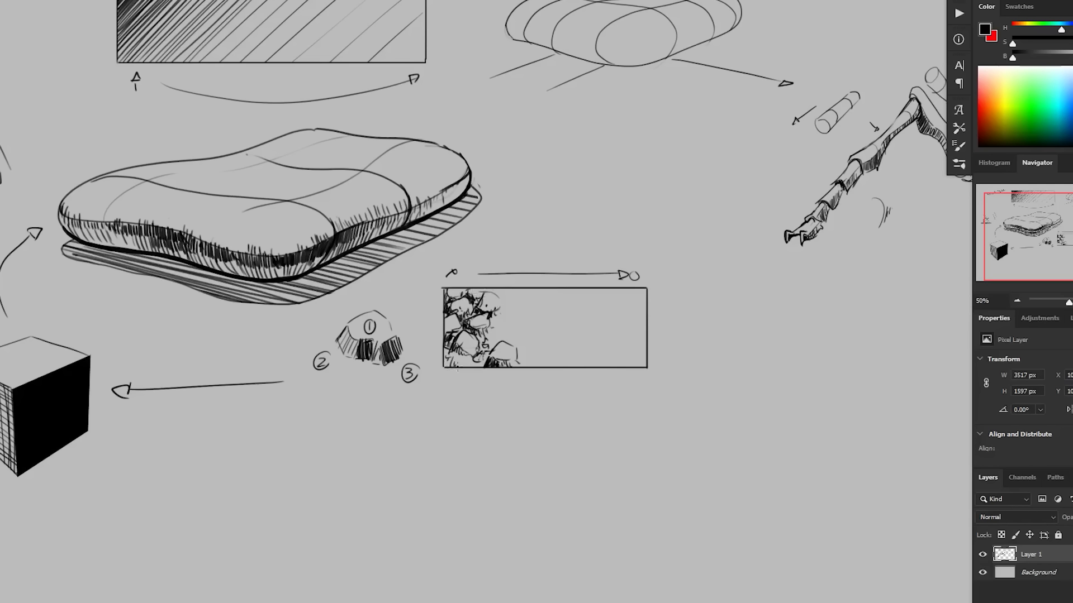
pyautogui.moveTo(465, 365); pyautogui.dragTo(474, 359)
pyautogui.moveTo(446, 354)
pyautogui.mouseDown()
pyautogui.moveTo(451, 364)
pyautogui.moveTo(482, 363)
pyautogui.moveTo(489, 340)
pyautogui.moveTo(514, 328)
pyautogui.moveTo(506, 340)
pyautogui.moveTo(525, 367)
pyautogui.mouseUp()
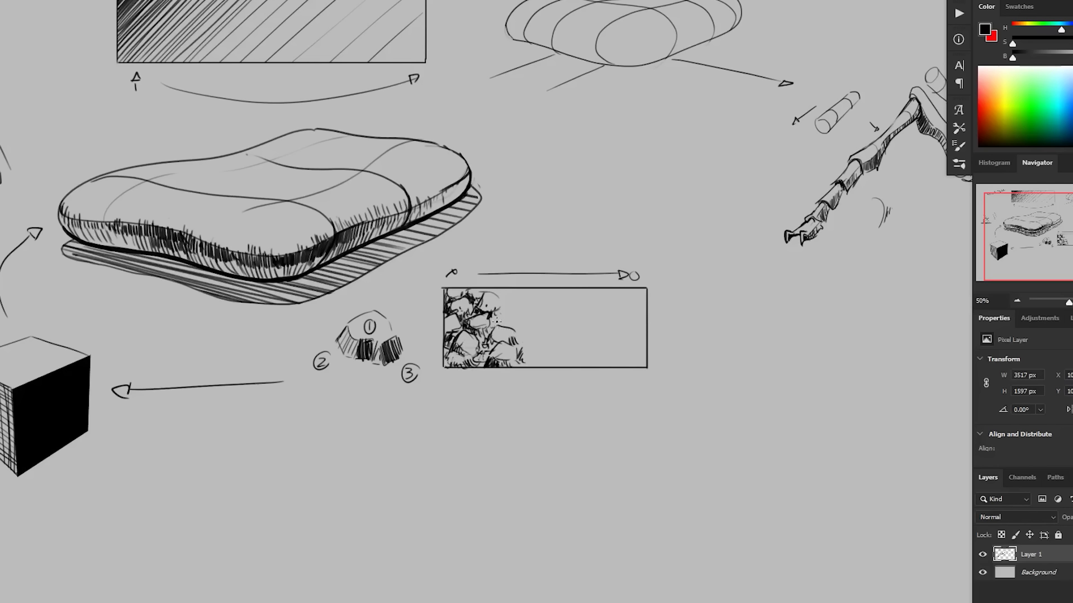
pyautogui.moveTo(494, 320)
pyautogui.mouseDown()
pyautogui.moveTo(504, 303)
pyautogui.moveTo(503, 321)
pyautogui.mouseUp()
pyautogui.moveTo(573, 326); pyautogui.dragTo(577, 309)
# Outline a small rectangle with an open right end above the rock-textured rectangle.
pyautogui.moveTo(478, 447); pyautogui.dragTo(457, 485)
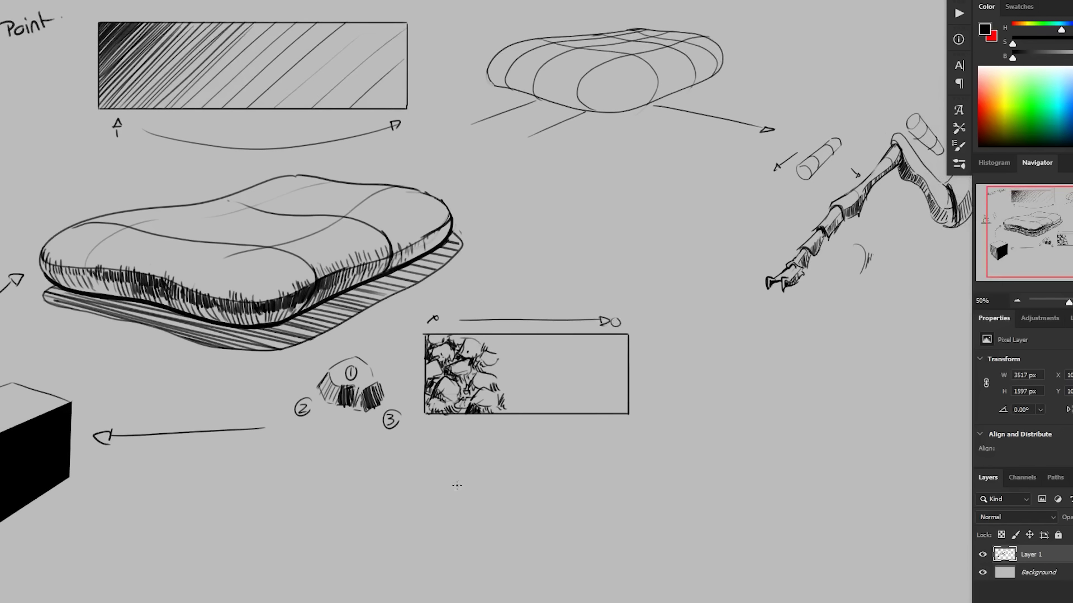
pyautogui.moveTo(539, 243); pyautogui.dragTo(515, 271)
pyautogui.moveTo(515, 227); pyautogui.dragTo(584, 228)
pyautogui.moveTo(516, 271); pyautogui.dragTo(573, 271)
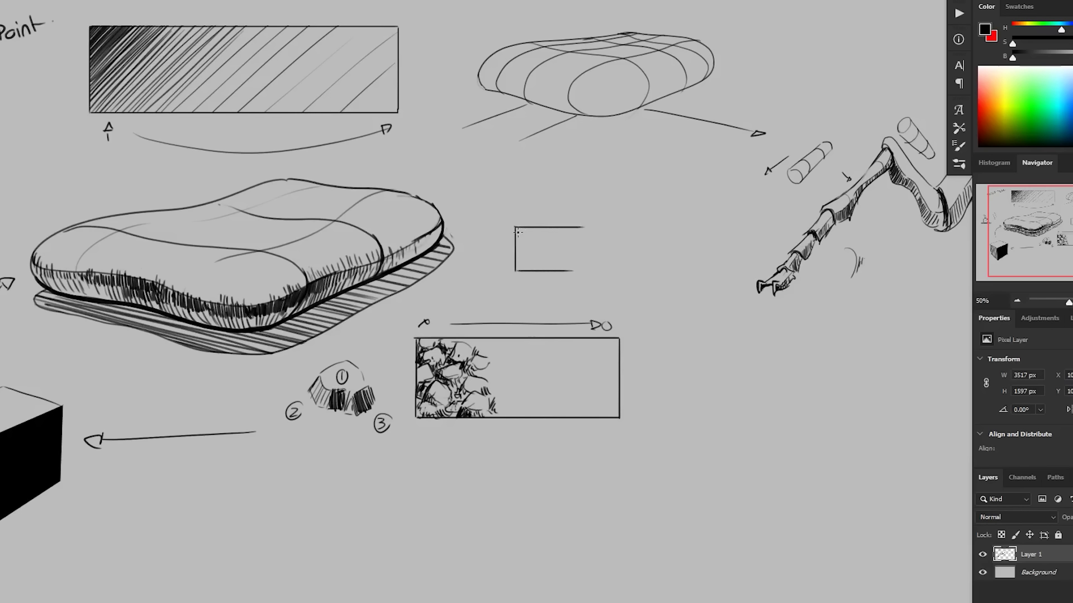
# Fill the small rectangle with dense short hatch marks at its left end, fading to scattered ticks at the right.
pyautogui.moveTo(514, 239)
pyautogui.mouseDown()
pyautogui.moveTo(519, 227)
pyautogui.moveTo(540, 243)
pyautogui.mouseUp()
pyautogui.moveTo(520, 257)
pyautogui.mouseDown()
pyautogui.moveTo(537, 250)
pyautogui.moveTo(528, 254)
pyautogui.mouseUp()
pyautogui.moveTo(522, 260)
pyautogui.mouseDown()
pyautogui.moveTo(540, 248)
pyautogui.moveTo(535, 225)
pyautogui.moveTo(542, 235)
pyautogui.mouseUp()
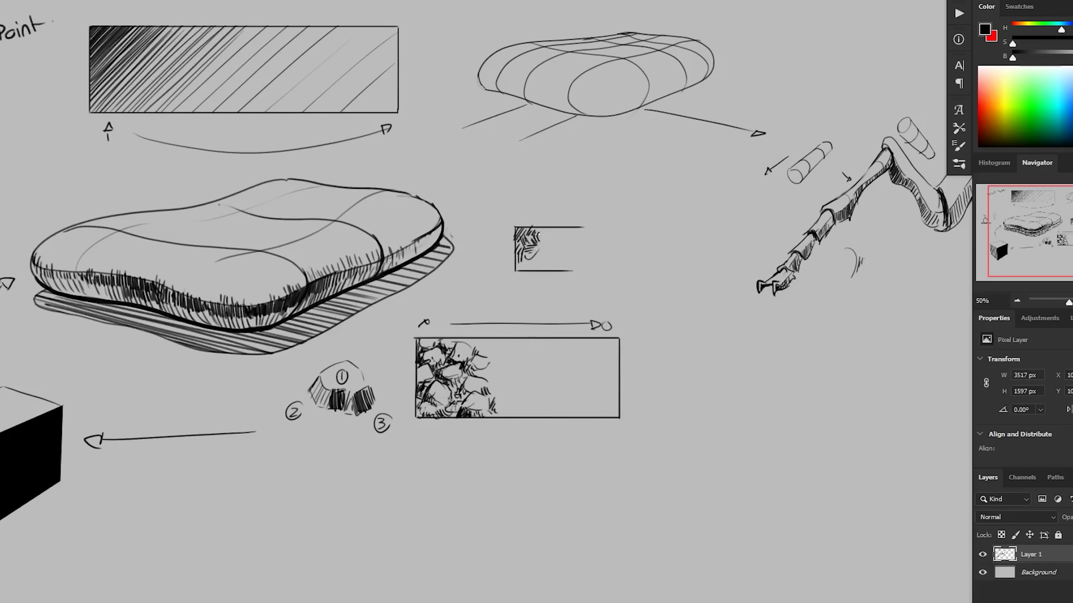
pyautogui.moveTo(524, 268)
pyautogui.mouseDown()
pyautogui.moveTo(536, 254)
pyautogui.moveTo(528, 264)
pyautogui.moveTo(560, 262)
pyautogui.moveTo(546, 226)
pyautogui.moveTo(551, 233)
pyautogui.mouseUp()
pyautogui.moveTo(544, 248); pyautogui.dragTo(553, 239)
pyautogui.moveTo(537, 256)
pyautogui.mouseDown()
pyautogui.moveTo(542, 237)
pyautogui.moveTo(551, 245)
pyautogui.mouseUp()
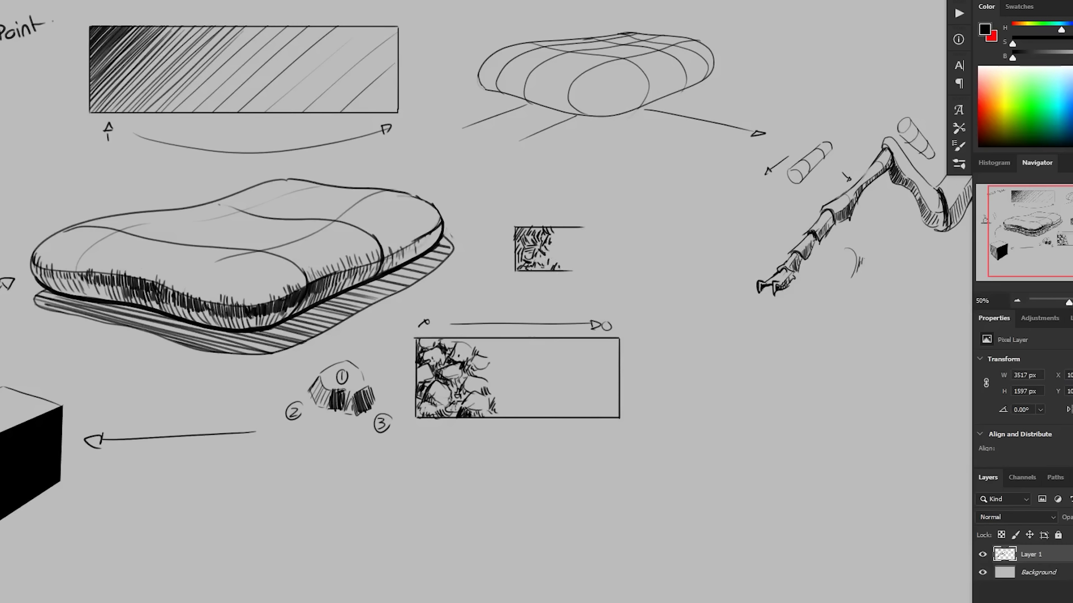
pyautogui.scroll(-2, 615, 352)
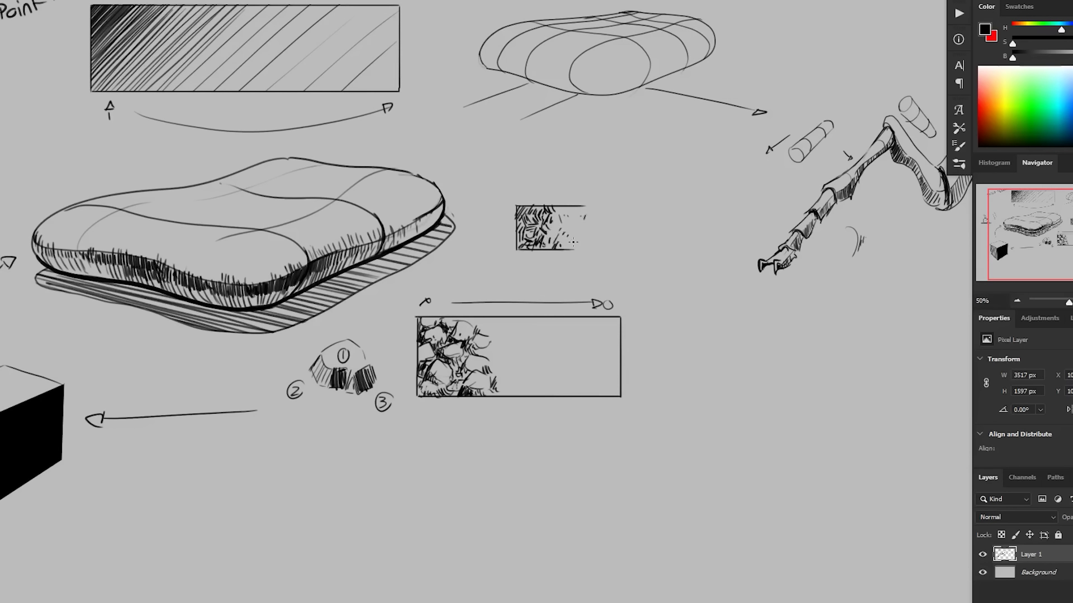
pyautogui.moveTo(572, 241); pyautogui.dragTo(573, 250)
# Continue the rock texture toward the large rectangle's right end with increasingly sparse, broken rock outlines.
pyautogui.moveTo(630, 356); pyautogui.dragTo(645, 335)
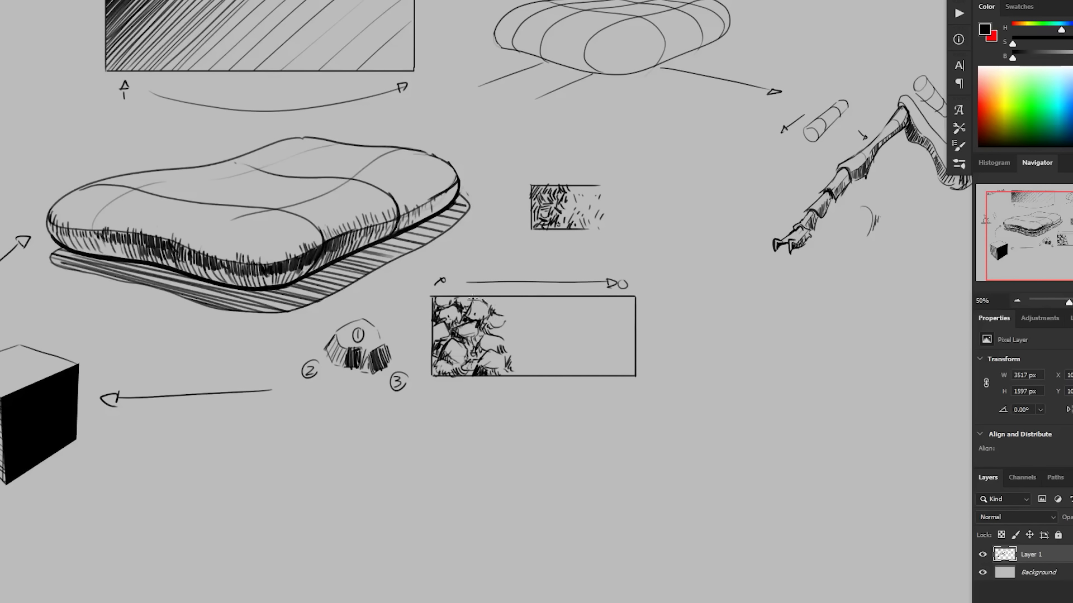
pyautogui.moveTo(523, 328)
pyautogui.mouseDown()
pyautogui.moveTo(527, 347)
pyautogui.moveTo(512, 328)
pyautogui.moveTo(557, 323)
pyautogui.moveTo(541, 318)
pyautogui.moveTo(555, 368)
pyautogui.mouseUp()
pyautogui.moveTo(563, 353)
pyautogui.mouseDown()
pyautogui.moveTo(569, 370)
pyautogui.moveTo(561, 360)
pyautogui.mouseUp()
pyautogui.moveTo(556, 366); pyautogui.dragTo(596, 373)
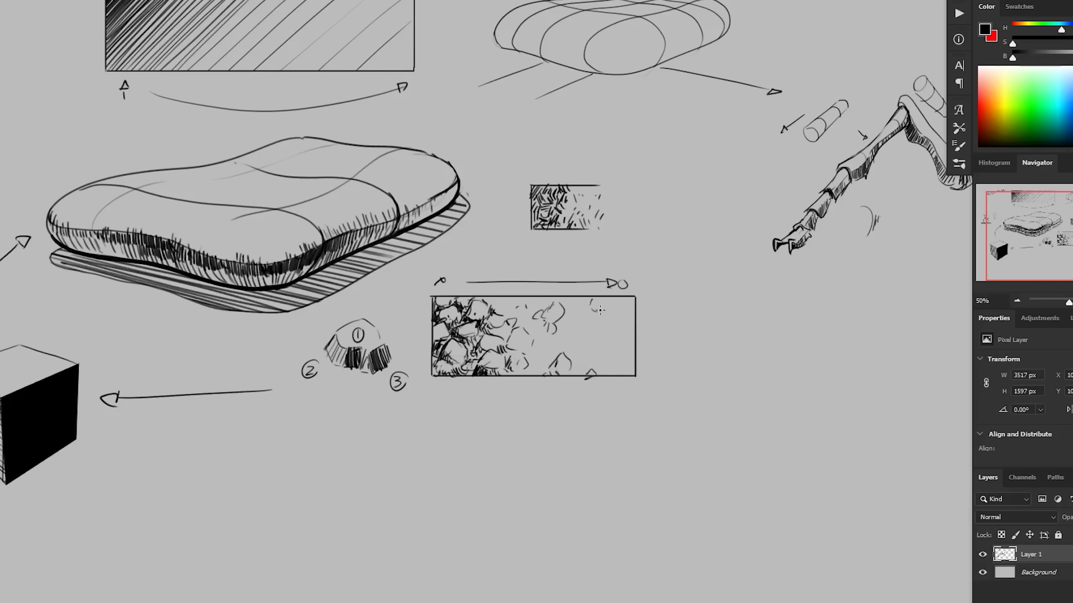
pyautogui.moveTo(602, 299)
pyautogui.mouseDown()
pyautogui.moveTo(606, 312)
pyautogui.moveTo(582, 311)
pyautogui.mouseUp()
pyautogui.moveTo(627, 298); pyautogui.dragTo(594, 337)
pyautogui.moveTo(587, 333)
pyautogui.mouseDown()
pyautogui.moveTo(588, 344)
pyautogui.moveTo(614, 341)
pyautogui.mouseUp()
# Add light hatching between the stones in the rectangle's middle to blend the dense rocks into the sparse ones.
pyautogui.moveTo(574, 363)
pyautogui.mouseDown()
pyautogui.moveTo(579, 350)
pyautogui.moveTo(581, 367)
pyautogui.mouseUp()
pyautogui.moveTo(531, 366)
pyautogui.mouseDown()
pyautogui.moveTo(556, 362)
pyautogui.moveTo(539, 368)
pyautogui.mouseUp()
pyautogui.moveTo(523, 364)
pyautogui.mouseDown()
pyautogui.moveTo(531, 353)
pyautogui.moveTo(536, 366)
pyautogui.mouseUp()
pyautogui.moveTo(504, 360)
pyautogui.mouseDown()
pyautogui.moveTo(510, 335)
pyautogui.moveTo(536, 342)
pyautogui.moveTo(530, 318)
pyautogui.moveTo(499, 326)
pyautogui.mouseUp()
pyautogui.moveTo(493, 315); pyautogui.dragTo(501, 305)
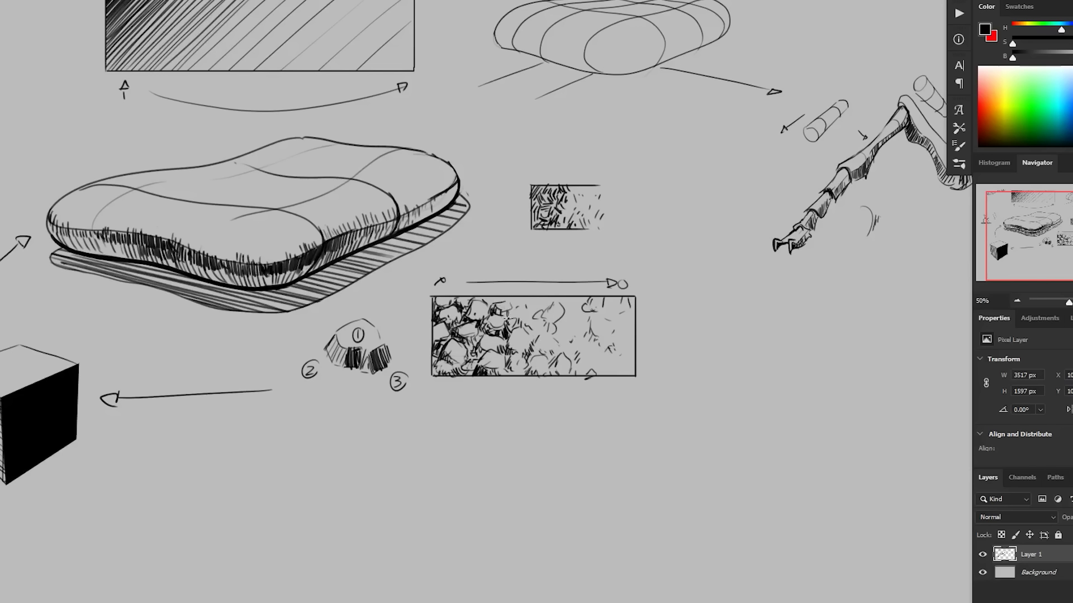
pyautogui.moveTo(504, 310)
pyautogui.mouseDown()
pyautogui.moveTo(530, 318)
pyautogui.moveTo(524, 305)
pyautogui.moveTo(540, 306)
pyautogui.moveTo(534, 323)
pyautogui.moveTo(557, 341)
pyautogui.moveTo(588, 336)
pyautogui.mouseUp()
# Sketch a long rounded slab below the rock-textured rectangle, with two contour lines curving across it.
pyautogui.press('z')
pyautogui.keyDown('alt'); pyautogui.click(699, 417); pyautogui.keyUp('alt')
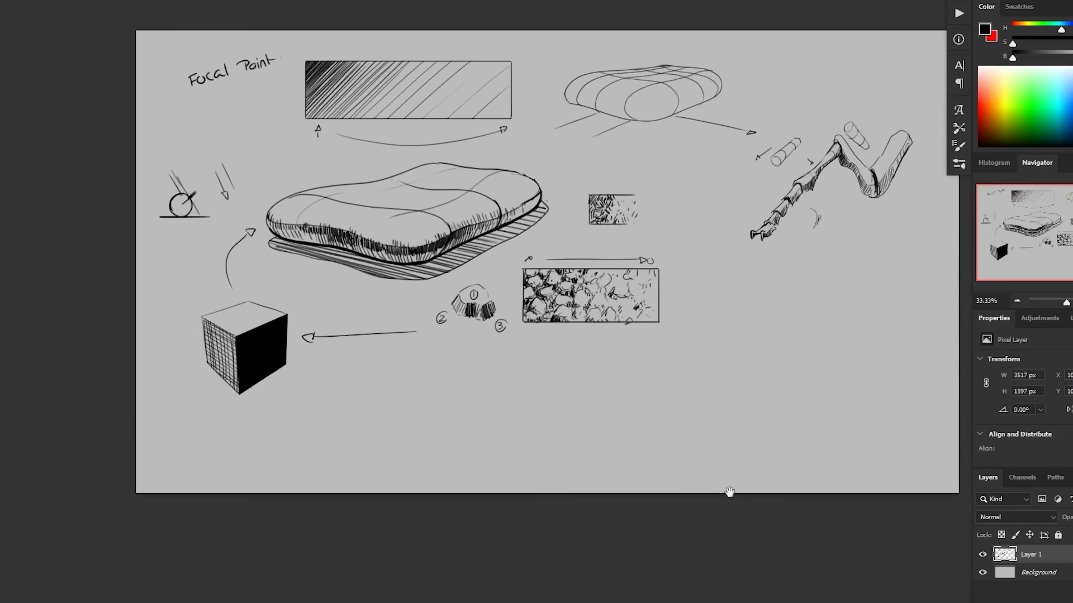
pyautogui.click(623, 365)
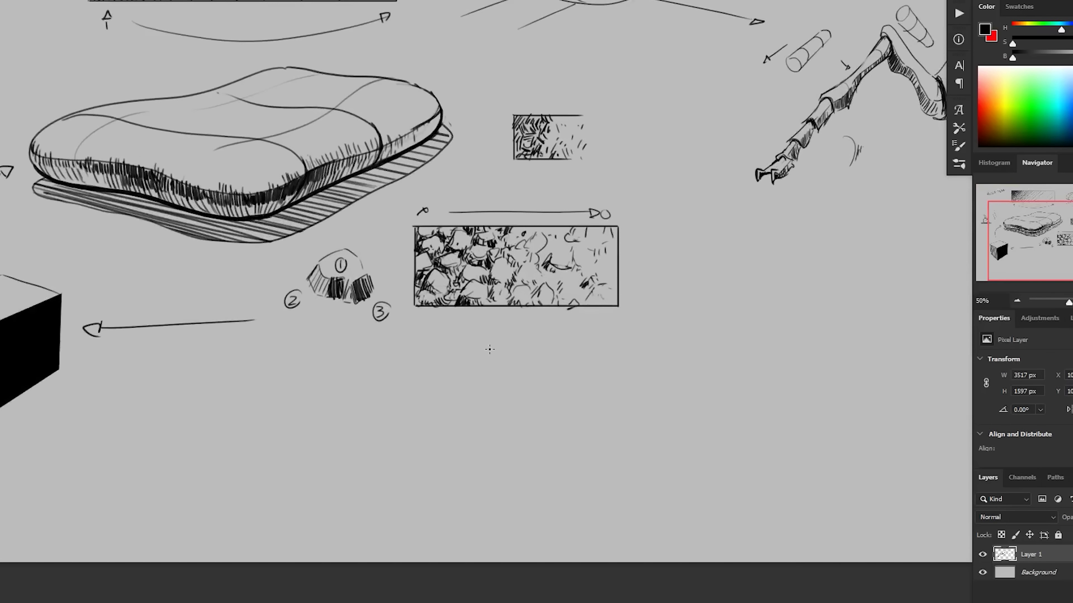
pyautogui.moveTo(478, 345)
pyautogui.mouseDown()
pyautogui.moveTo(349, 379)
pyautogui.moveTo(304, 431)
pyautogui.moveTo(342, 465)
pyautogui.moveTo(409, 483)
pyautogui.moveTo(537, 350)
pyautogui.moveTo(584, 384)
pyautogui.moveTo(567, 417)
pyautogui.moveTo(464, 466)
pyautogui.mouseUp()
pyautogui.moveTo(401, 481); pyautogui.dragTo(522, 438)
pyautogui.moveTo(341, 377)
pyautogui.mouseDown()
pyautogui.moveTo(379, 380)
pyautogui.moveTo(455, 399)
pyautogui.moveTo(480, 465)
pyautogui.mouseUp()
pyautogui.moveTo(443, 354)
pyautogui.mouseDown()
pyautogui.moveTo(543, 381)
pyautogui.moveTo(546, 441)
pyautogui.mouseUp()
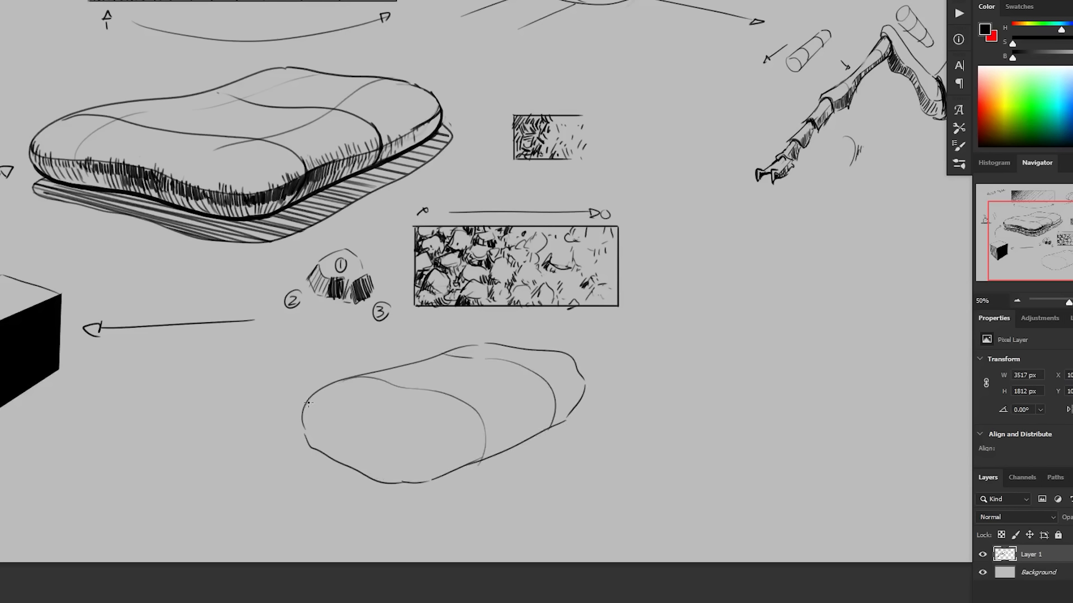
# Draw a lengthwise contour line around the slab to separate its top surface from its side.
pyautogui.moveTo(309, 403); pyautogui.dragTo(328, 433)
pyautogui.hotkey('ctrl', 'z')
pyautogui.moveTo(311, 396)
pyautogui.mouseDown()
pyautogui.moveTo(355, 438)
pyautogui.moveTo(462, 442)
pyautogui.moveTo(417, 453)
pyautogui.moveTo(402, 451)
pyautogui.moveTo(518, 419)
pyautogui.moveTo(467, 441)
pyautogui.moveTo(580, 374)
pyautogui.mouseUp()
pyautogui.moveTo(539, 418); pyautogui.dragTo(553, 407)
pyautogui.moveTo(293, 366); pyautogui.dragTo(336, 444)
pyautogui.hotkey('ctrl', 'z')
pyautogui.hotkey('ctrl', 'z')
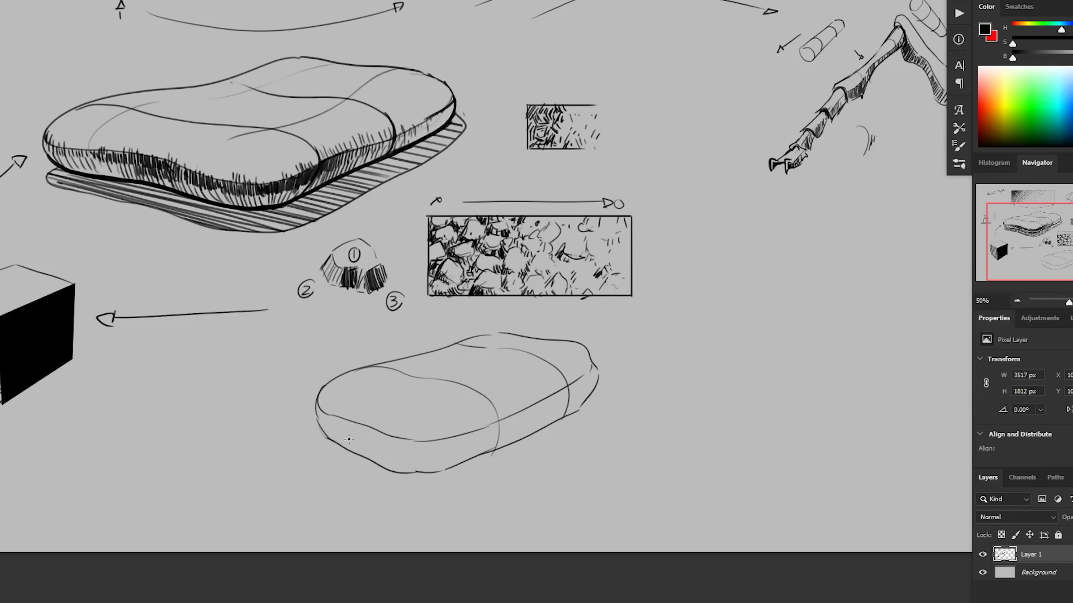
pyautogui.moveTo(530, 445); pyautogui.dragTo(536, 417)
pyautogui.moveTo(414, 420); pyautogui.dragTo(412, 453)
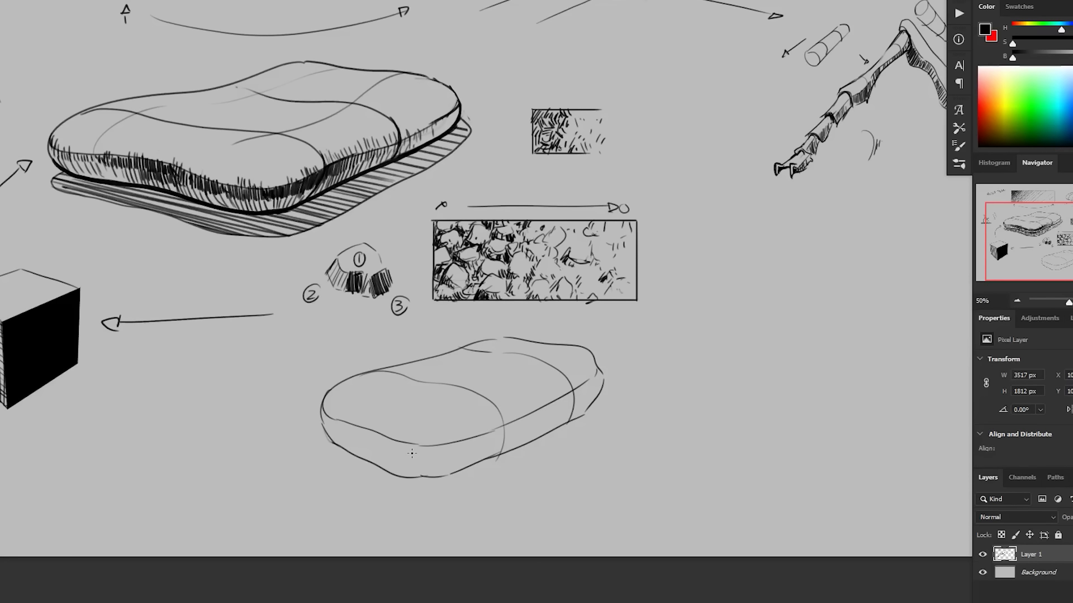
pyautogui.moveTo(423, 397); pyautogui.dragTo(412, 409)
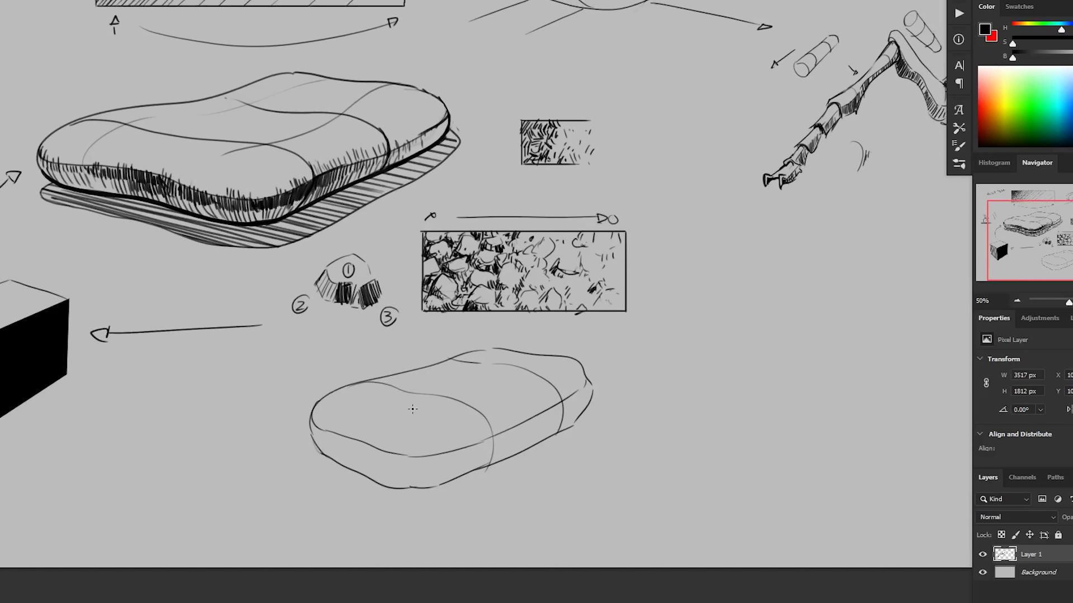
pyautogui.moveTo(446, 205)
pyautogui.mouseDown()
pyautogui.moveTo(447, 228)
pyautogui.moveTo(452, 220)
pyautogui.mouseUp()
pyautogui.hotkey('ctrl', 'z')
pyautogui.hotkey('ctrl', 'z')
# Redraw the slab's left outline as a jagged, rocky edge running from the top surface down to the base.
pyautogui.moveTo(496, 444); pyautogui.dragTo(503, 425)
pyautogui.moveTo(359, 364); pyautogui.dragTo(344, 370)
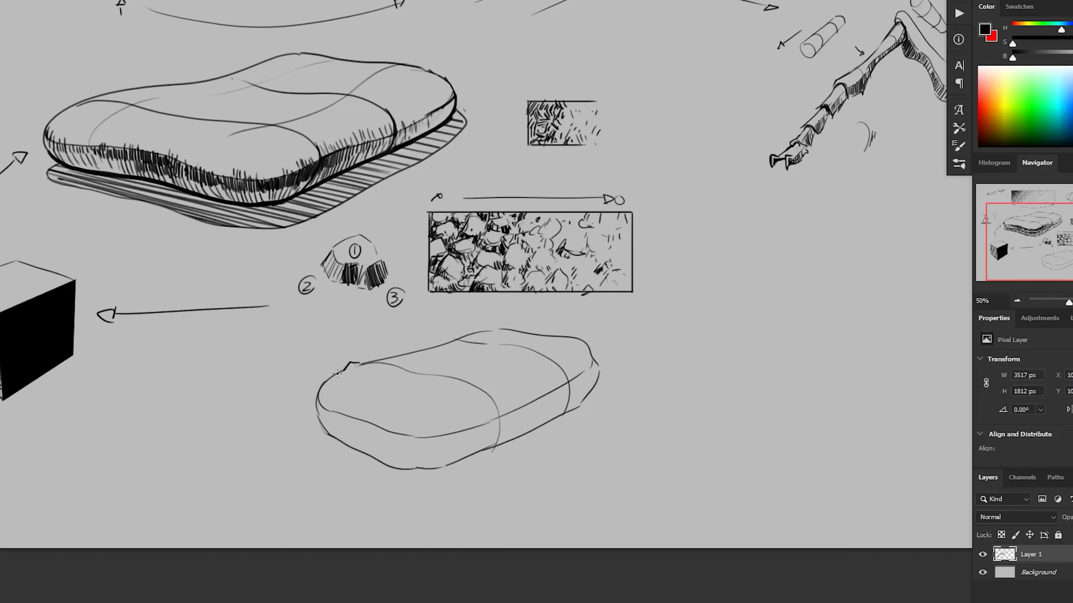
pyautogui.moveTo(339, 372); pyautogui.dragTo(326, 381)
pyautogui.scroll(-1, 518, 371)
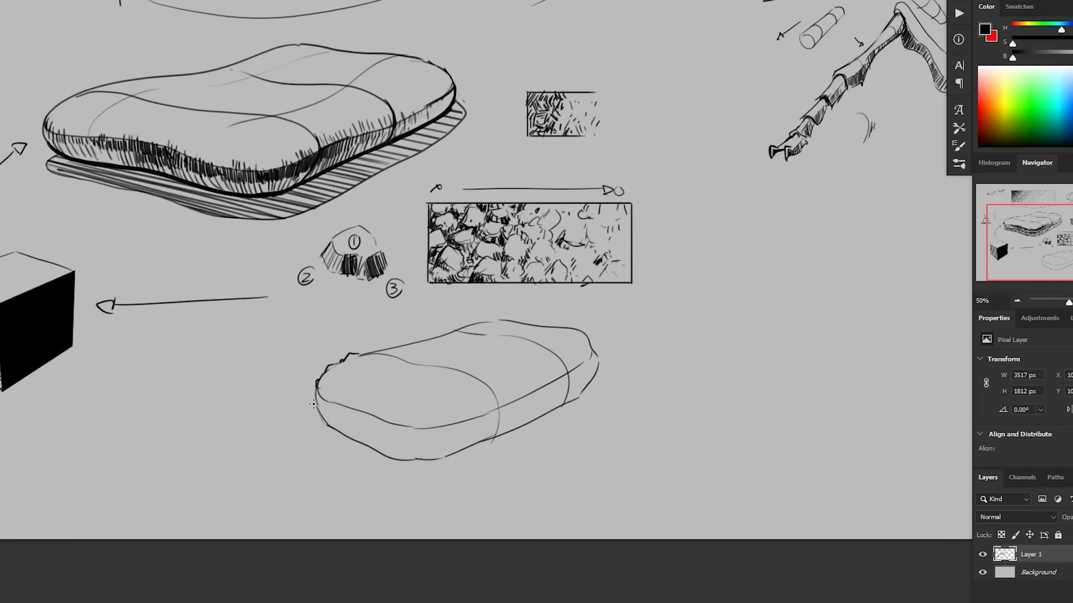
pyautogui.moveTo(314, 404); pyautogui.dragTo(323, 422)
pyautogui.moveTo(322, 421); pyautogui.dragTo(324, 425)
pyautogui.moveTo(489, 549); pyautogui.dragTo(487, 554)
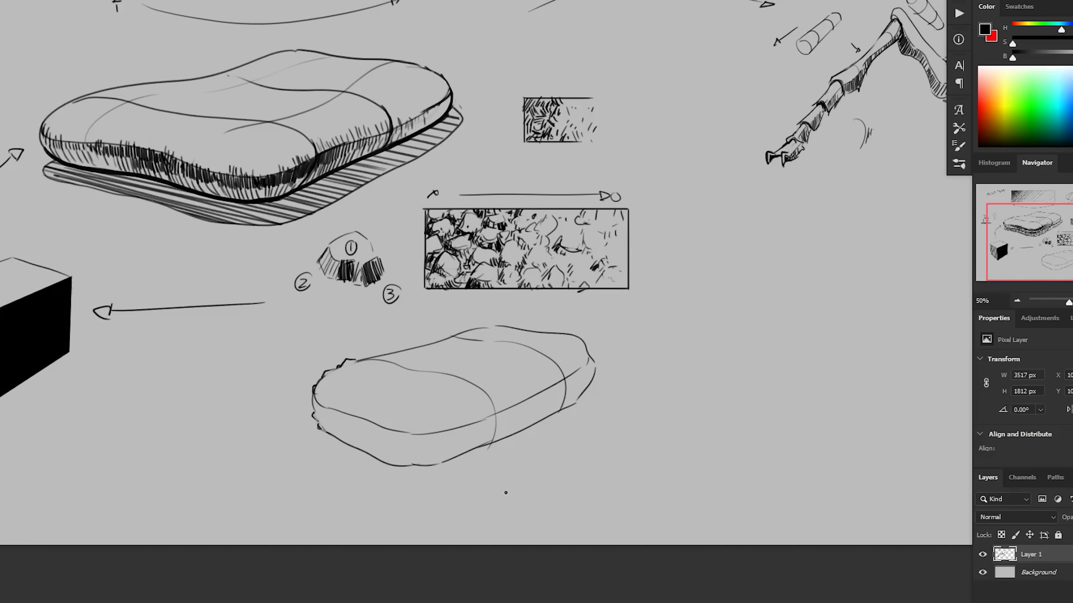
# Sketch a small cluster of rocks with hatched shadows at the slab's front corner, plus a loose rock outline above it.
pyautogui.moveTo(508, 449); pyautogui.dragTo(515, 442)
pyautogui.moveTo(451, 434)
pyautogui.mouseDown()
pyautogui.moveTo(467, 422)
pyautogui.moveTo(445, 429)
pyautogui.moveTo(462, 436)
pyautogui.moveTo(446, 436)
pyautogui.mouseUp()
pyautogui.moveTo(453, 423)
pyautogui.mouseDown()
pyautogui.moveTo(450, 433)
pyautogui.moveTo(457, 416)
pyautogui.moveTo(474, 420)
pyautogui.moveTo(469, 444)
pyautogui.moveTo(487, 421)
pyautogui.mouseUp()
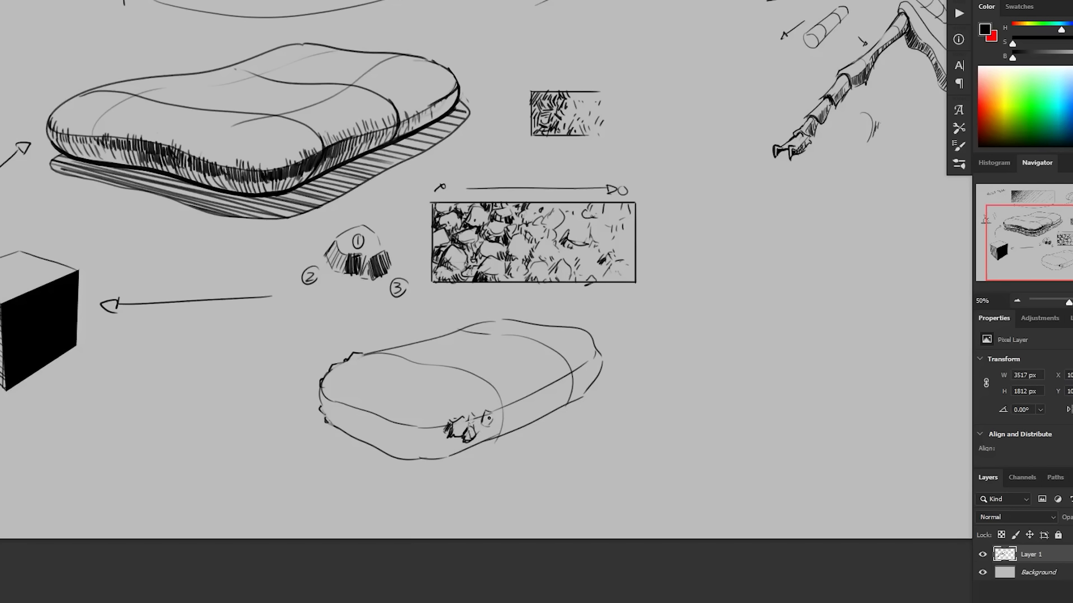
pyautogui.moveTo(483, 412); pyautogui.dragTo(475, 426)
pyautogui.moveTo(446, 439)
pyautogui.mouseDown()
pyautogui.moveTo(444, 400)
pyautogui.moveTo(439, 417)
pyautogui.moveTo(450, 402)
pyautogui.moveTo(447, 418)
pyautogui.moveTo(480, 427)
pyautogui.moveTo(490, 416)
pyautogui.moveTo(467, 424)
pyautogui.mouseUp()
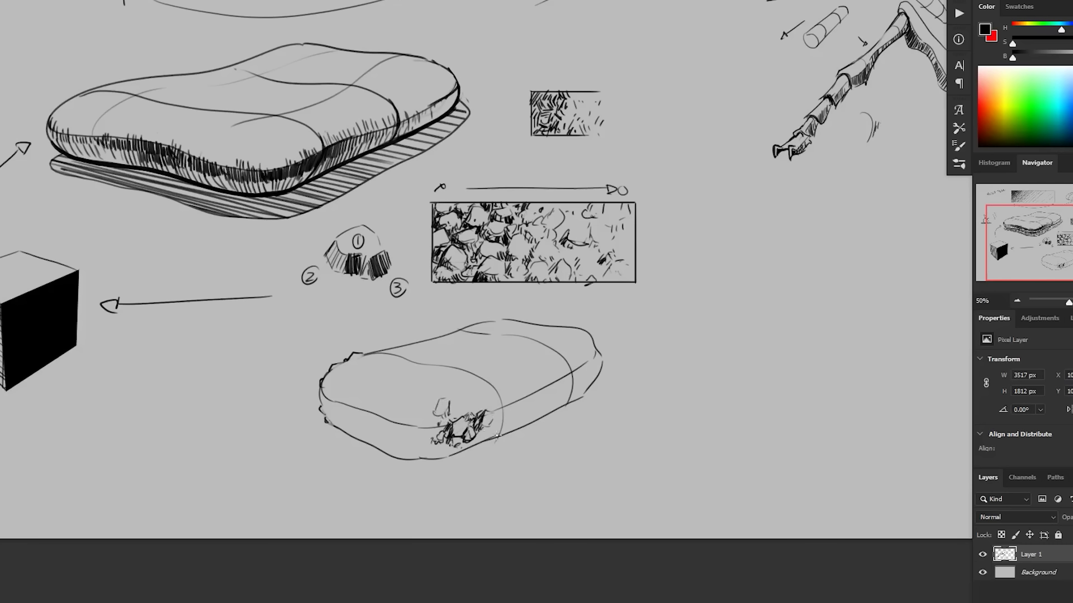
pyautogui.moveTo(392, 529); pyautogui.dragTo(419, 527)
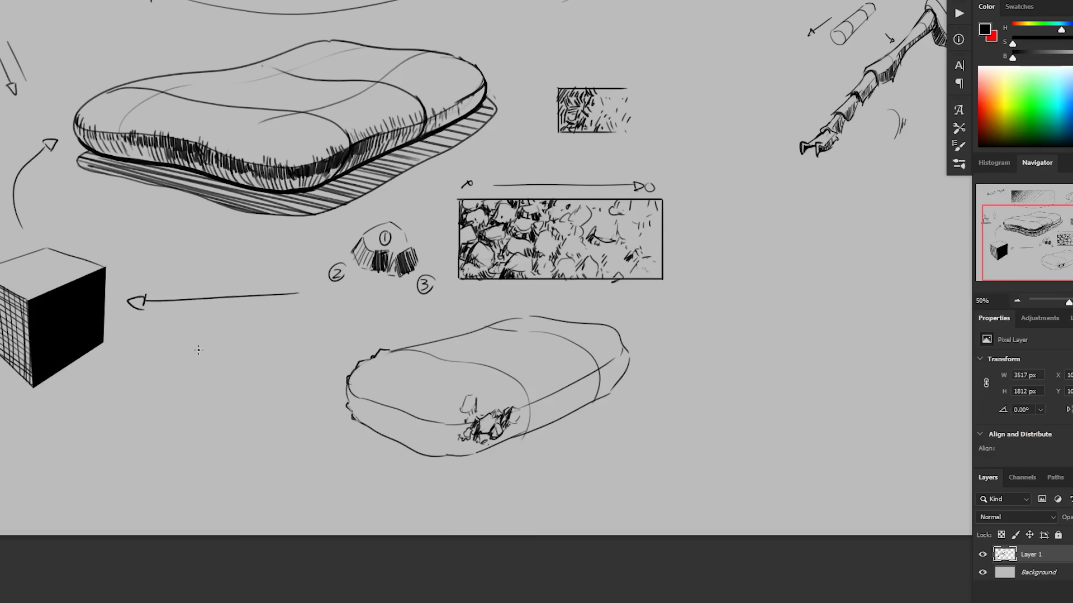
pyautogui.moveTo(206, 340)
pyautogui.mouseDown()
pyautogui.moveTo(219, 369)
pyautogui.moveTo(325, 389)
pyautogui.moveTo(346, 368)
pyautogui.moveTo(340, 442)
pyautogui.mouseUp()
pyautogui.hotkey('ctrl', 'z')
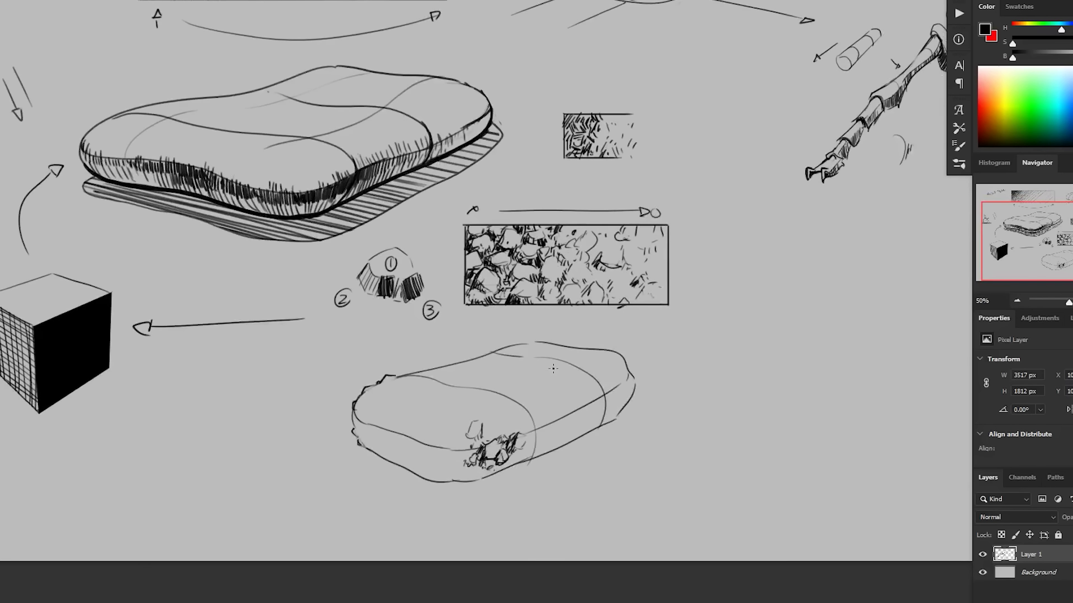
# Add more hatched rocks to the left of the front-corner cluster and outline a single rock on the lengthwise contour.
pyautogui.scroll(-1, 542, 385)
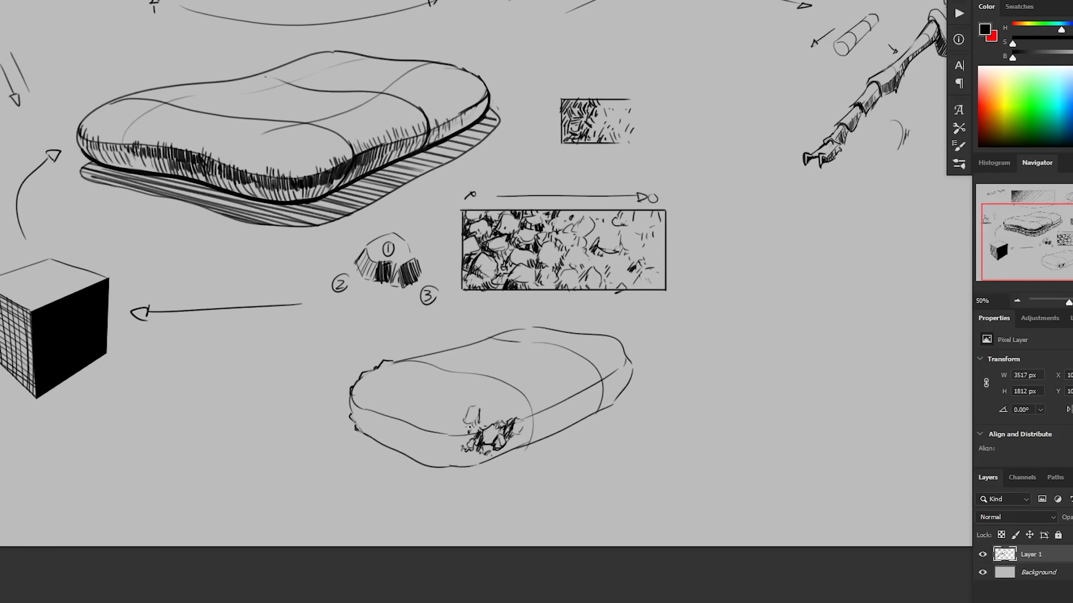
pyautogui.moveTo(472, 428)
pyautogui.mouseDown()
pyautogui.moveTo(482, 427)
pyautogui.moveTo(469, 420)
pyautogui.moveTo(450, 434)
pyautogui.moveTo(462, 443)
pyautogui.moveTo(447, 440)
pyautogui.moveTo(463, 443)
pyautogui.moveTo(481, 411)
pyautogui.moveTo(486, 429)
pyautogui.moveTo(467, 428)
pyautogui.mouseUp()
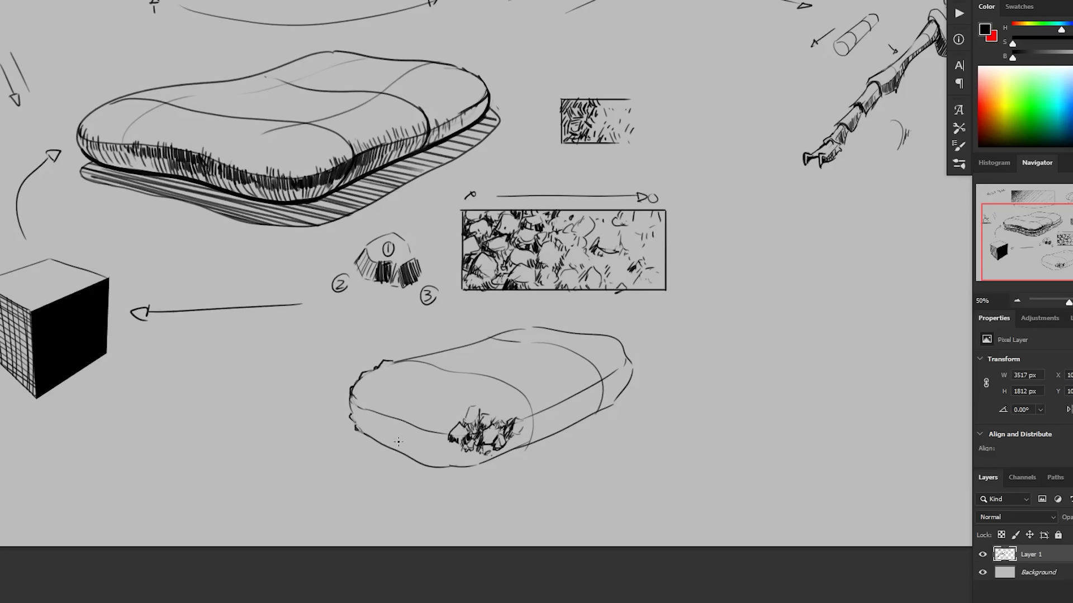
pyautogui.moveTo(398, 441); pyautogui.dragTo(413, 391)
pyautogui.hotkey('ctrl', 'z')
pyautogui.moveTo(433, 420); pyautogui.dragTo(435, 435)
pyautogui.moveTo(570, 466); pyautogui.dragTo(561, 477)
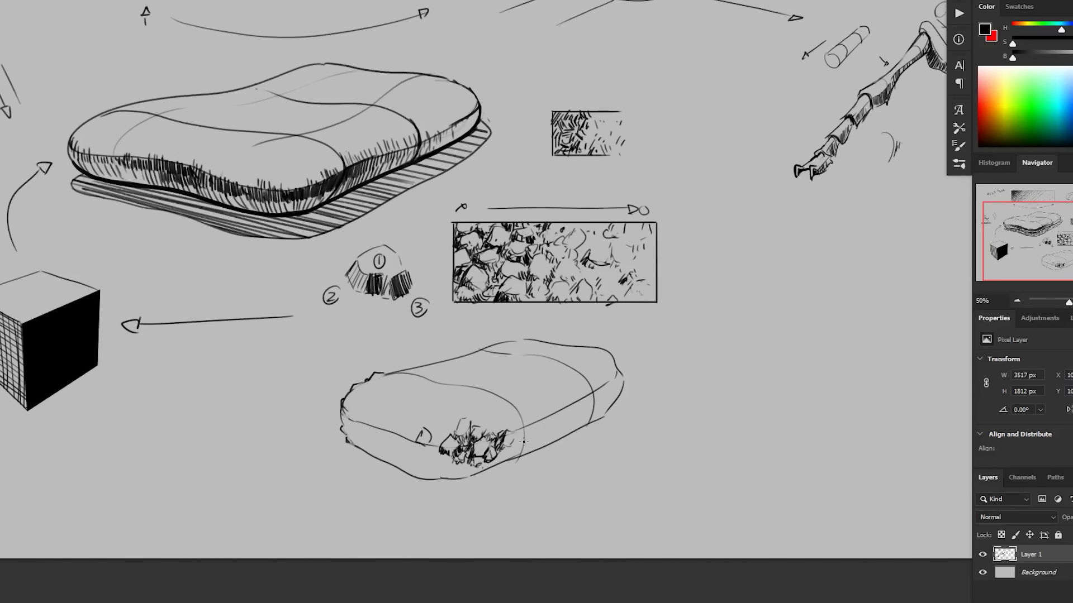
pyautogui.moveTo(526, 440); pyautogui.dragTo(592, 409)
pyautogui.hotkey('ctrl', 'z')
pyautogui.moveTo(503, 378)
pyautogui.mouseDown()
pyautogui.moveTo(537, 430)
pyautogui.moveTo(522, 385)
pyautogui.mouseUp()
pyautogui.moveTo(540, 495)
pyautogui.mouseDown()
pyautogui.moveTo(613, 436)
pyautogui.moveTo(613, 451)
pyautogui.mouseUp()
pyautogui.hotkey('ctrl', 'z')
pyautogui.hotkey('ctrl', 'z')
pyautogui.hotkey('ctrl', 'z')
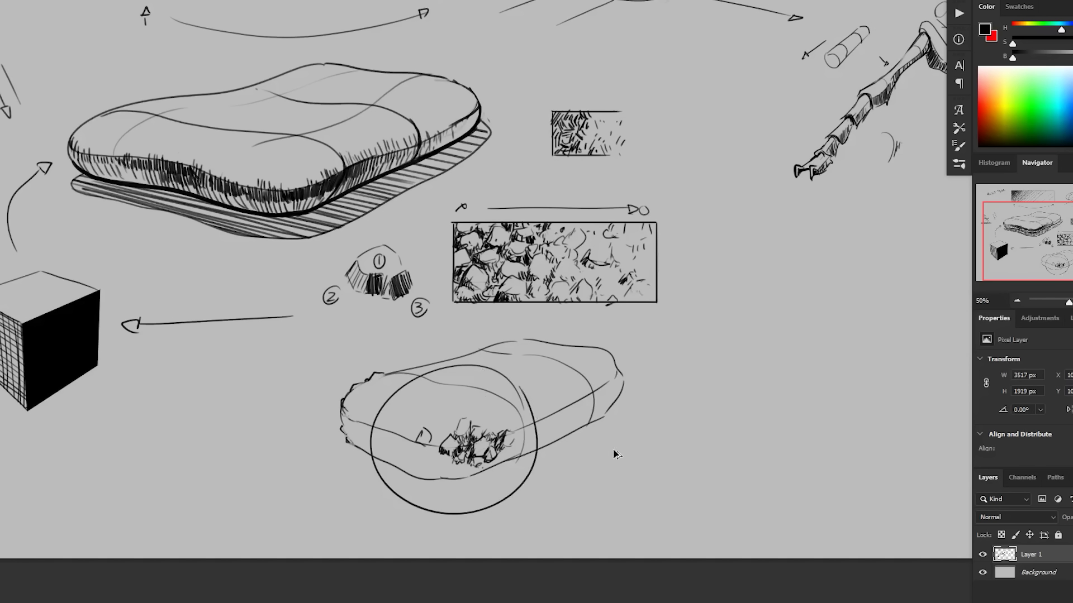
# Draw a short arrow pointing up at the sparse end of the rock-textured rectangle.
pyautogui.moveTo(561, 473); pyautogui.dragTo(553, 470)
pyautogui.moveTo(615, 340); pyautogui.dragTo(618, 307)
pyautogui.moveTo(643, 430); pyautogui.dragTo(644, 420)
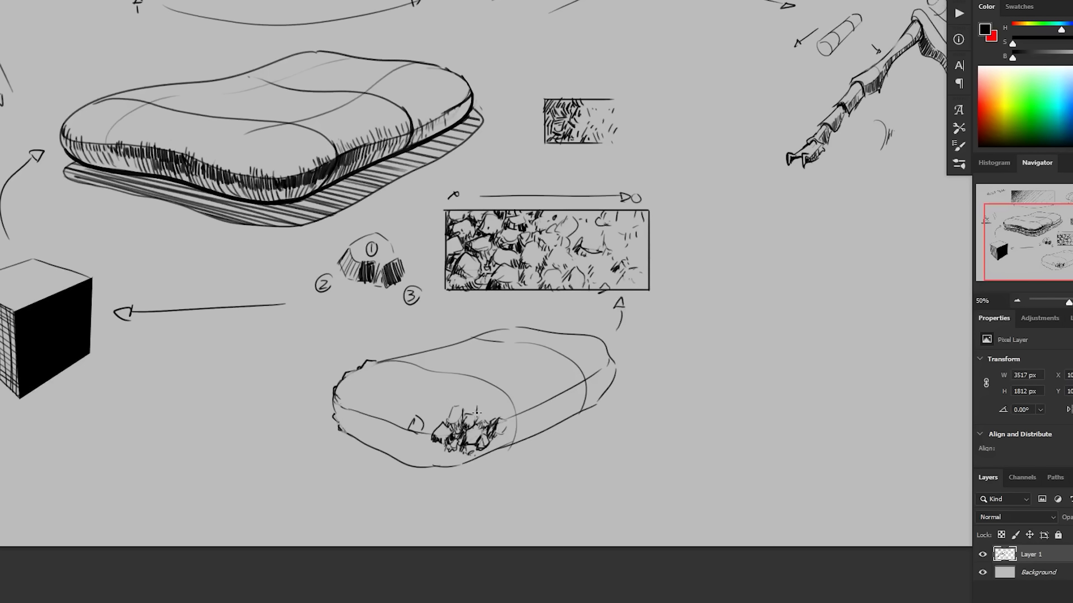
# Extend the hatched rock cluster down and left along the slab's front corner, breaking up the bottom outline.
pyautogui.moveTo(474, 425)
pyautogui.mouseDown()
pyautogui.moveTo(491, 427)
pyautogui.moveTo(440, 434)
pyautogui.moveTo(472, 442)
pyautogui.moveTo(425, 456)
pyautogui.mouseUp()
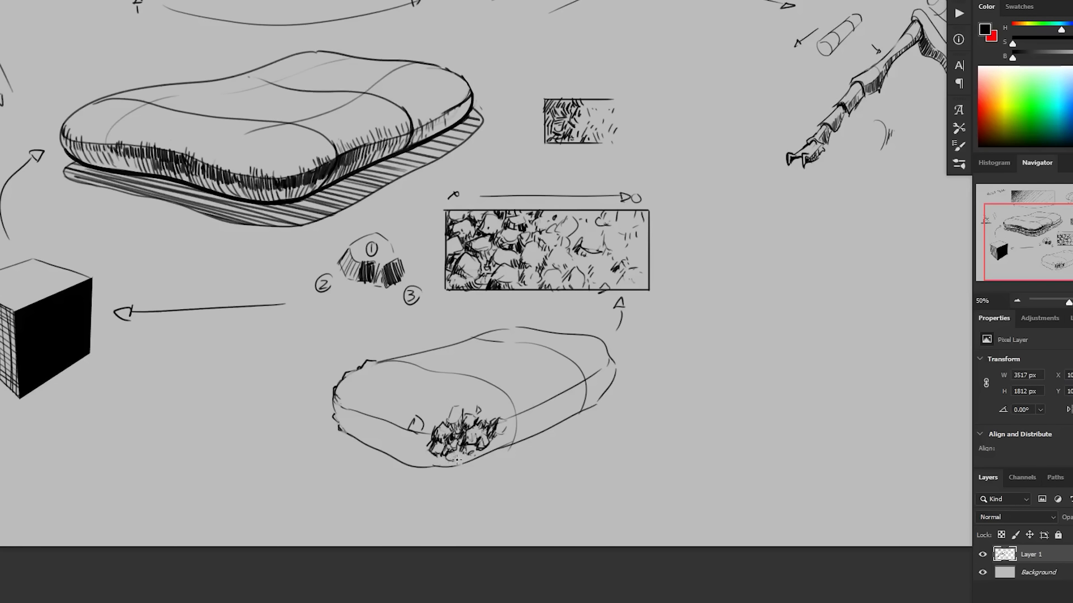
pyautogui.moveTo(456, 451)
pyautogui.mouseDown()
pyautogui.moveTo(446, 473)
pyautogui.moveTo(491, 451)
pyautogui.mouseUp()
pyautogui.moveTo(469, 448); pyautogui.dragTo(469, 465)
pyautogui.moveTo(385, 425)
pyautogui.mouseDown()
pyautogui.moveTo(425, 447)
pyautogui.moveTo(402, 438)
pyautogui.moveTo(421, 435)
pyautogui.moveTo(417, 455)
pyautogui.moveTo(403, 448)
pyautogui.moveTo(413, 462)
pyautogui.moveTo(416, 451)
pyautogui.moveTo(425, 465)
pyautogui.moveTo(417, 461)
pyautogui.moveTo(433, 458)
pyautogui.mouseUp()
pyautogui.scroll(-1, 486, 427)
pyautogui.moveTo(427, 468); pyautogui.dragTo(441, 455)
pyautogui.moveTo(502, 469); pyautogui.dragTo(479, 476)
pyautogui.moveTo(435, 391)
pyautogui.mouseDown()
pyautogui.moveTo(462, 415)
pyautogui.moveTo(452, 410)
pyautogui.mouseUp()
pyautogui.hotkey('ctrl', 'z')
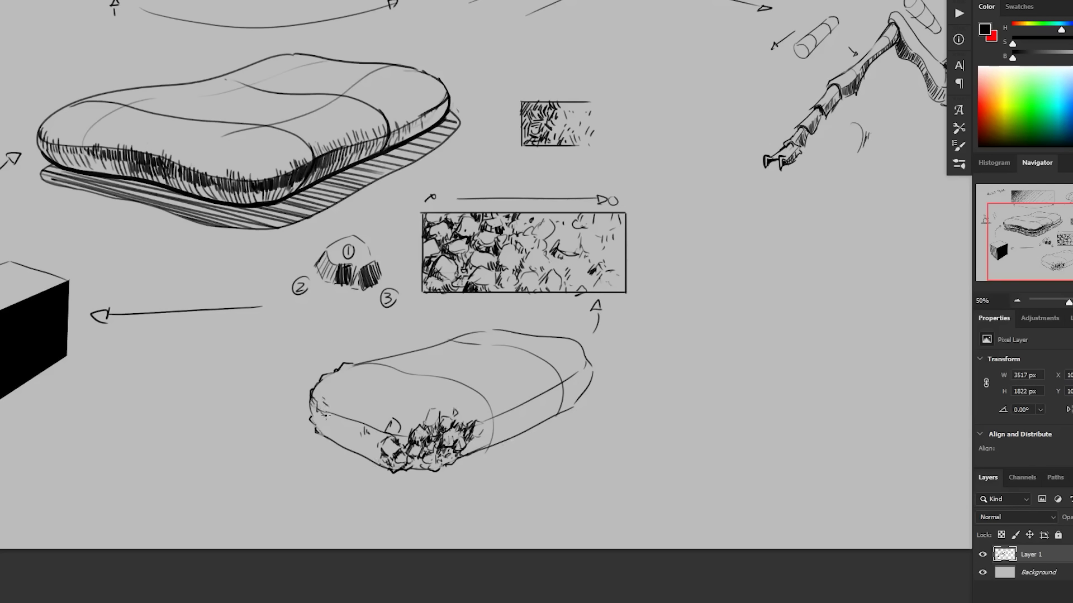
# Hatch small rocks at the slab's left end and roughen its lower-left and upper-left outlines.
pyautogui.moveTo(326, 415)
pyautogui.mouseDown()
pyautogui.moveTo(313, 416)
pyautogui.moveTo(335, 430)
pyautogui.mouseUp()
pyautogui.moveTo(330, 445)
pyautogui.mouseDown()
pyautogui.moveTo(339, 436)
pyautogui.moveTo(335, 445)
pyautogui.mouseUp()
pyautogui.hotkey('ctrl', 'z')
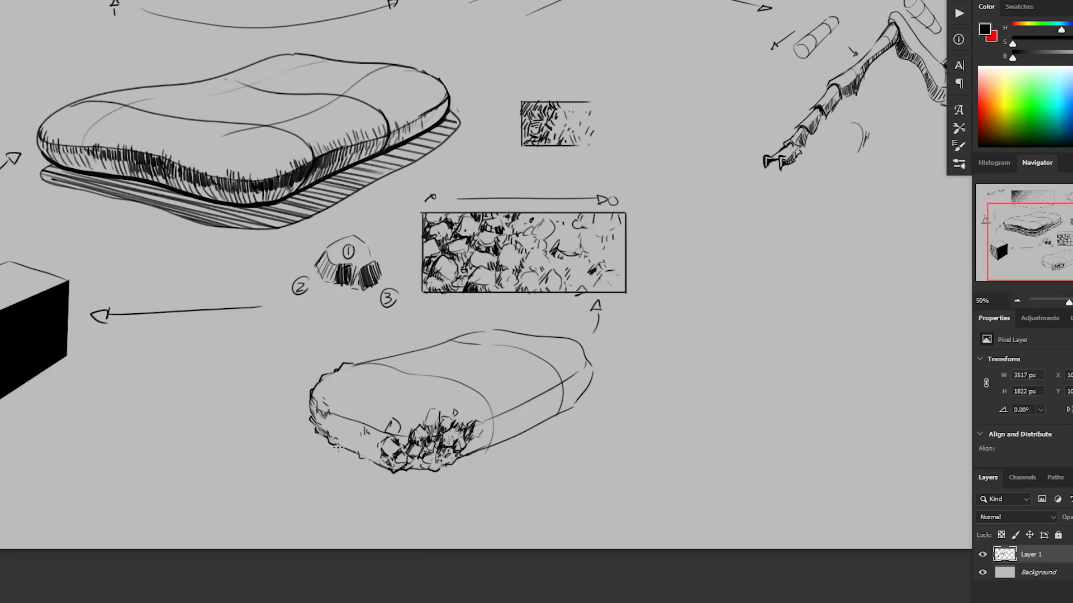
pyautogui.moveTo(335, 445); pyautogui.dragTo(342, 450)
pyautogui.moveTo(340, 448); pyautogui.dragTo(394, 460)
pyautogui.moveTo(360, 366); pyautogui.dragTo(378, 361)
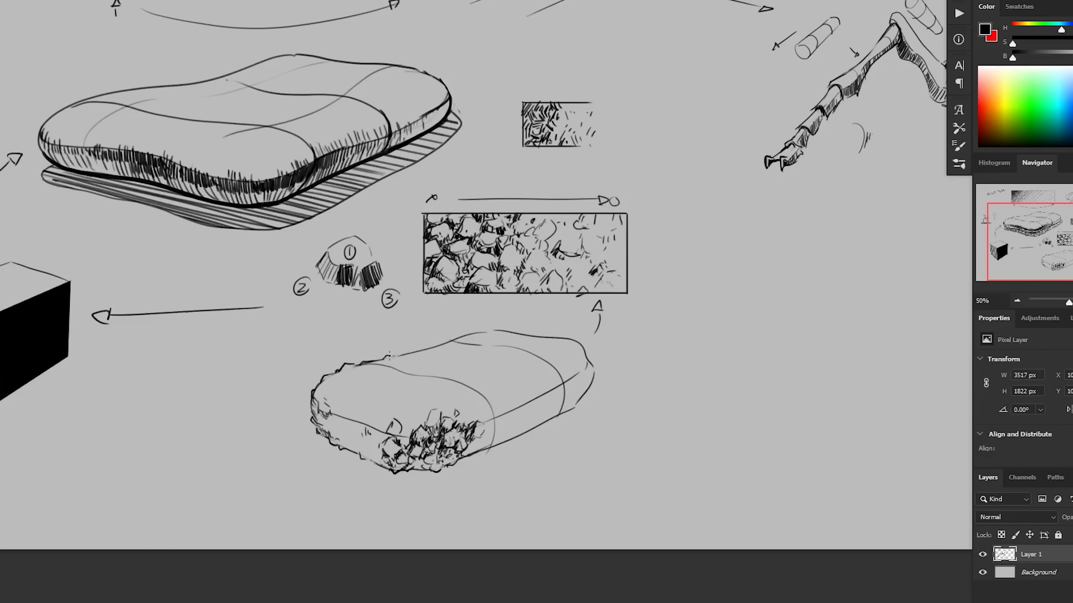
pyautogui.moveTo(384, 360); pyautogui.dragTo(403, 353)
pyautogui.moveTo(505, 378)
pyautogui.mouseDown()
pyautogui.moveTo(516, 365)
pyautogui.moveTo(536, 379)
pyautogui.mouseUp()
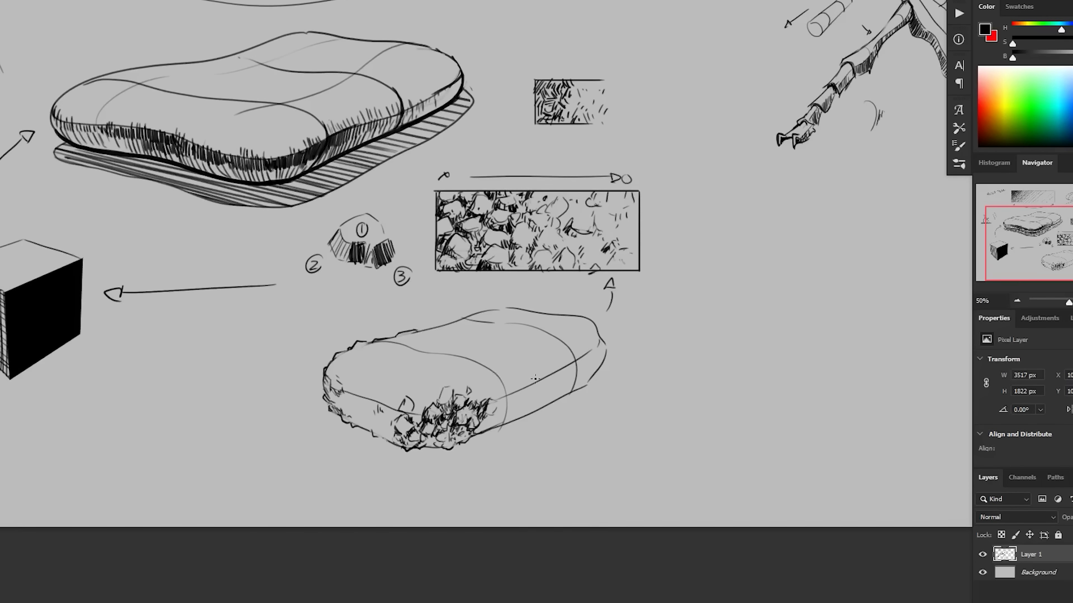
pyautogui.hotkey('ctrl', 'z')
pyautogui.hotkey('ctrl', 'z')
# Add light rock marks on the slab's top surface and fill its front side with hatched rocks.
pyautogui.moveTo(425, 402)
pyautogui.mouseDown()
pyautogui.moveTo(444, 382)
pyautogui.moveTo(432, 385)
pyautogui.moveTo(444, 391)
pyautogui.moveTo(411, 359)
pyautogui.moveTo(384, 376)
pyautogui.moveTo(437, 350)
pyautogui.moveTo(433, 359)
pyautogui.moveTo(456, 363)
pyautogui.moveTo(419, 381)
pyautogui.mouseUp()
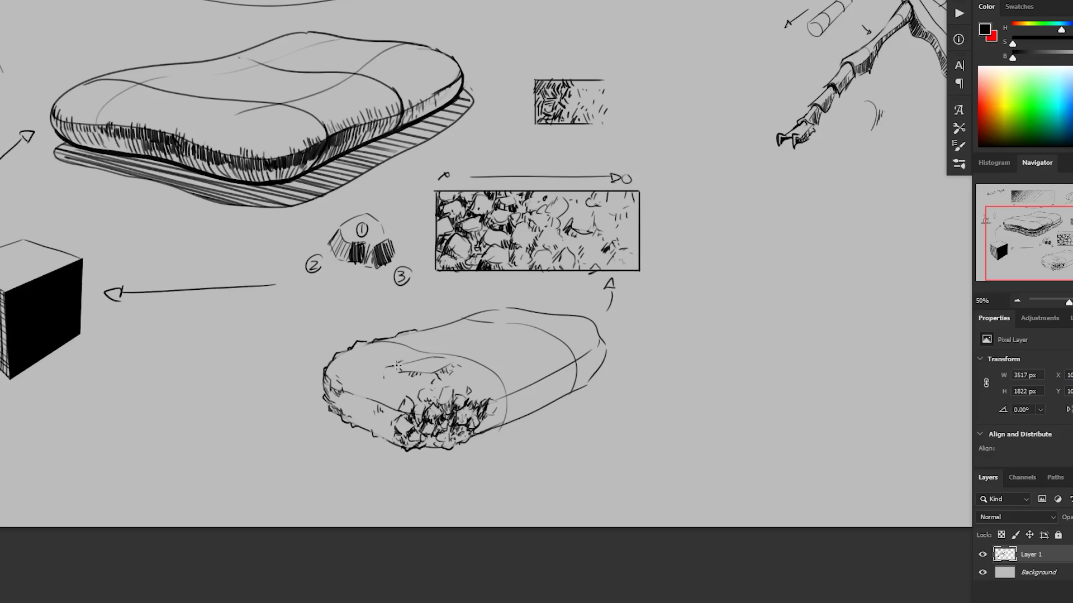
pyautogui.moveTo(383, 356)
pyautogui.mouseDown()
pyautogui.moveTo(347, 360)
pyautogui.moveTo(388, 361)
pyautogui.moveTo(381, 371)
pyautogui.moveTo(399, 361)
pyautogui.moveTo(414, 389)
pyautogui.moveTo(388, 393)
pyautogui.moveTo(421, 406)
pyautogui.moveTo(383, 417)
pyautogui.mouseUp()
pyautogui.moveTo(391, 419)
pyautogui.mouseDown()
pyautogui.moveTo(356, 421)
pyautogui.moveTo(364, 405)
pyautogui.moveTo(338, 405)
pyautogui.mouseUp()
pyautogui.moveTo(353, 402)
pyautogui.mouseDown()
pyautogui.moveTo(339, 417)
pyautogui.moveTo(350, 418)
pyautogui.mouseUp()
pyautogui.moveTo(357, 392)
pyautogui.mouseDown()
pyautogui.moveTo(341, 403)
pyautogui.moveTo(354, 420)
pyautogui.mouseUp()
pyautogui.moveTo(375, 391); pyautogui.dragTo(360, 414)
pyautogui.moveTo(380, 397); pyautogui.dragTo(373, 410)
pyautogui.moveTo(373, 411); pyautogui.dragTo(360, 424)
pyautogui.moveTo(387, 400); pyautogui.dragTo(367, 421)
pyautogui.moveTo(366, 378); pyautogui.dragTo(349, 404)
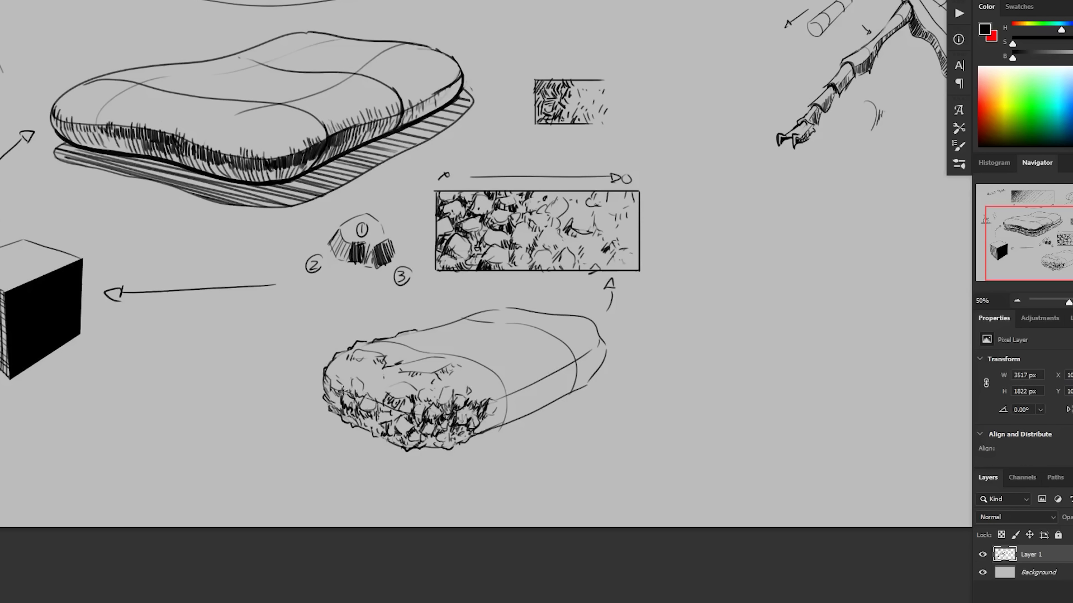
# Deepen the shadows between the front rocks and scatter small rock marks over the top surface's left end.
pyautogui.moveTo(338, 364); pyautogui.dragTo(332, 382)
pyautogui.moveTo(341, 356); pyautogui.dragTo(330, 380)
pyautogui.moveTo(395, 383); pyautogui.dragTo(383, 388)
pyautogui.moveTo(387, 378)
pyautogui.mouseDown()
pyautogui.moveTo(463, 366)
pyautogui.moveTo(398, 375)
pyautogui.moveTo(390, 412)
pyautogui.moveTo(419, 411)
pyautogui.moveTo(393, 414)
pyautogui.moveTo(413, 428)
pyautogui.moveTo(374, 422)
pyautogui.moveTo(396, 427)
pyautogui.moveTo(368, 409)
pyautogui.moveTo(414, 436)
pyautogui.mouseUp()
pyautogui.moveTo(381, 402); pyautogui.dragTo(373, 411)
pyautogui.moveTo(348, 370)
pyautogui.mouseDown()
pyautogui.moveTo(375, 365)
pyautogui.moveTo(352, 362)
pyautogui.moveTo(407, 353)
pyautogui.mouseUp()
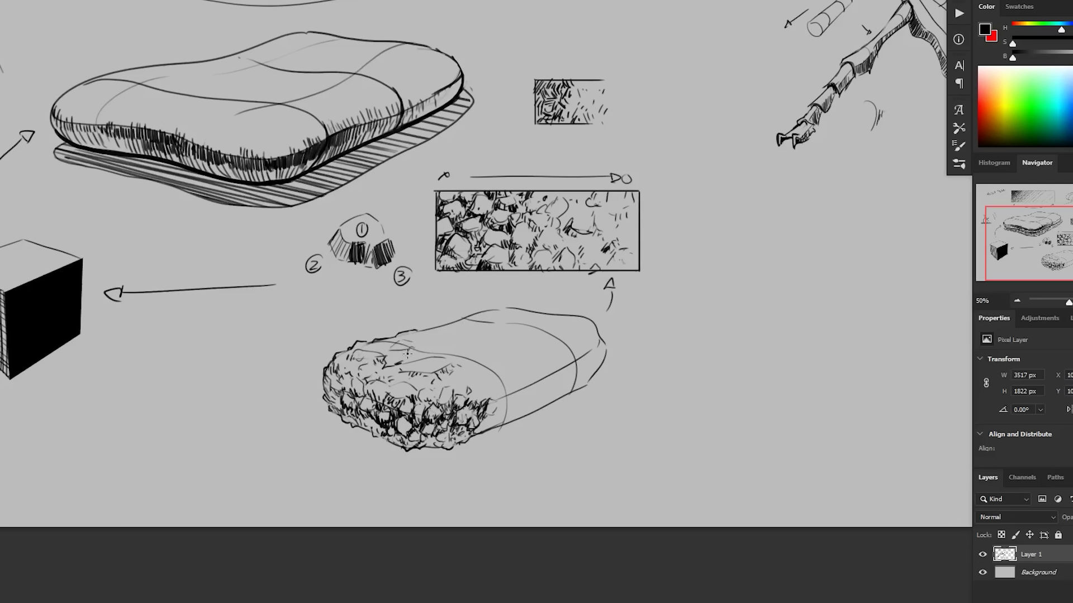
# Carry the rock texture along the slab's right side with increasingly sparse outlines and short hatching.
pyautogui.moveTo(517, 393); pyautogui.dragTo(499, 418)
pyautogui.moveTo(527, 385)
pyautogui.mouseDown()
pyautogui.moveTo(539, 376)
pyautogui.moveTo(542, 388)
pyautogui.mouseUp()
pyautogui.moveTo(530, 396)
pyautogui.mouseDown()
pyautogui.moveTo(475, 433)
pyautogui.moveTo(492, 434)
pyautogui.moveTo(484, 424)
pyautogui.mouseUp()
pyautogui.moveTo(512, 415)
pyautogui.mouseDown()
pyautogui.moveTo(497, 423)
pyautogui.moveTo(507, 422)
pyautogui.mouseUp()
pyautogui.moveTo(558, 373); pyautogui.dragTo(544, 394)
pyautogui.moveTo(562, 384)
pyautogui.mouseDown()
pyautogui.moveTo(550, 394)
pyautogui.moveTo(561, 390)
pyautogui.mouseUp()
pyautogui.moveTo(542, 391); pyautogui.dragTo(537, 404)
pyautogui.moveTo(543, 407); pyautogui.dragTo(530, 413)
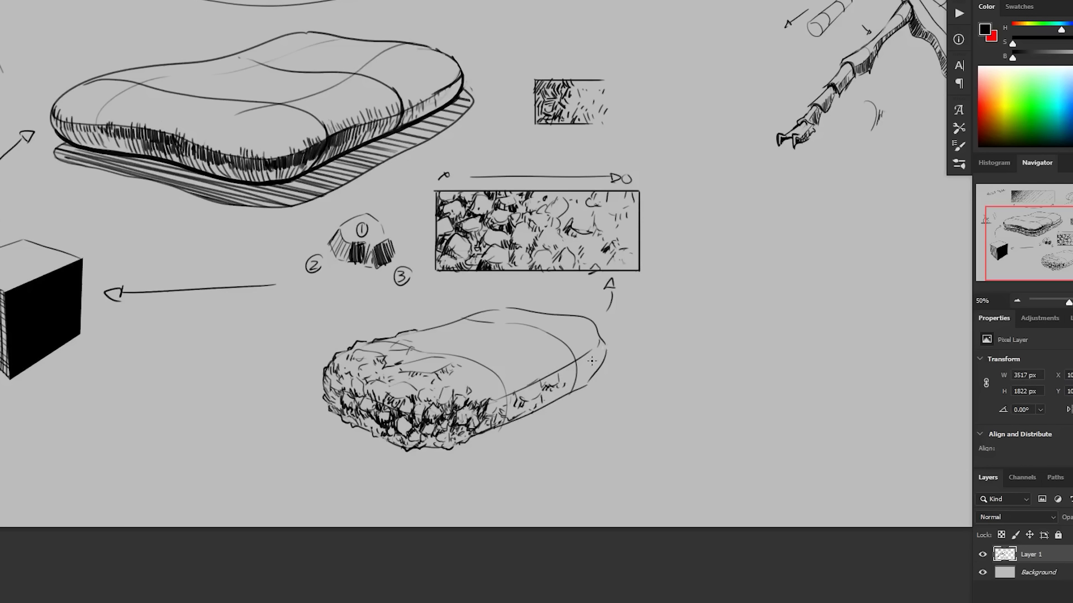
# Extend the sparse rock marks along the slab's right side and over the left part of its top surface.
pyautogui.press('e')
pyautogui.moveTo(591, 351)
pyautogui.mouseDown()
pyautogui.moveTo(603, 333)
pyautogui.moveTo(570, 365)
pyautogui.mouseUp()
pyautogui.moveTo(530, 390)
pyautogui.mouseDown()
pyautogui.moveTo(506, 395)
pyautogui.moveTo(517, 395)
pyautogui.moveTo(490, 390)
pyautogui.moveTo(498, 382)
pyautogui.moveTo(480, 383)
pyautogui.moveTo(494, 390)
pyautogui.moveTo(453, 357)
pyautogui.moveTo(462, 372)
pyautogui.moveTo(488, 370)
pyautogui.moveTo(442, 386)
pyautogui.mouseUp()
pyautogui.moveTo(467, 382)
pyautogui.mouseDown()
pyautogui.moveTo(443, 387)
pyautogui.moveTo(463, 390)
pyautogui.moveTo(439, 391)
pyautogui.moveTo(414, 394)
pyautogui.mouseUp()
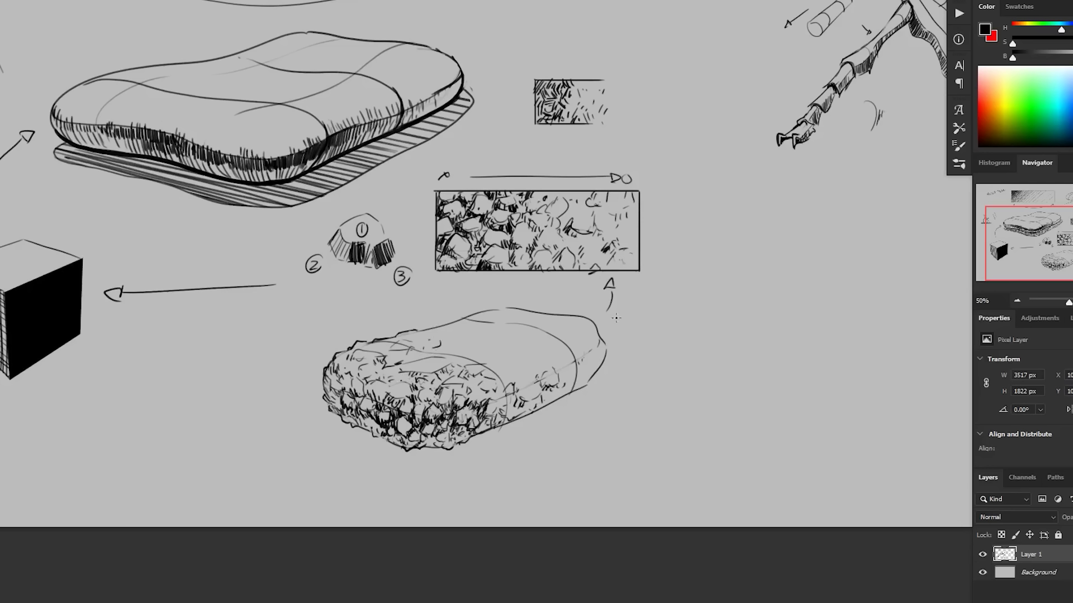
pyautogui.moveTo(604, 356); pyautogui.dragTo(595, 374)
pyautogui.moveTo(624, 376); pyautogui.dragTo(613, 397)
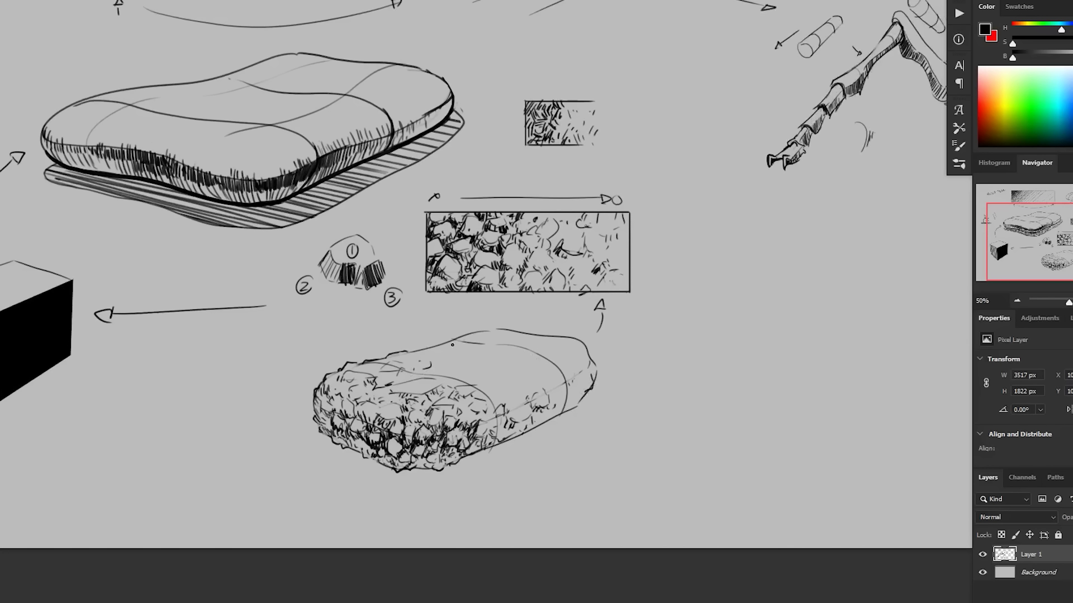
# Roughen the slab's upper and right outlines with jagged rock edges and add a small rock on the lower-right edge.
pyautogui.moveTo(559, 316); pyautogui.dragTo(544, 324)
pyautogui.moveTo(541, 319)
pyautogui.mouseDown()
pyautogui.moveTo(541, 328)
pyautogui.moveTo(556, 322)
pyautogui.mouseUp()
pyautogui.hotkey('ctrl', 'z')
pyautogui.hotkey('ctrl', 'z')
pyautogui.hotkey('ctrl', 'z')
pyautogui.moveTo(595, 441); pyautogui.dragTo(587, 445)
pyautogui.moveTo(459, 341)
pyautogui.mouseDown()
pyautogui.moveTo(480, 332)
pyautogui.moveTo(445, 341)
pyautogui.moveTo(519, 334)
pyautogui.moveTo(498, 331)
pyautogui.moveTo(565, 340)
pyautogui.moveTo(580, 364)
pyautogui.moveTo(566, 393)
pyautogui.mouseUp()
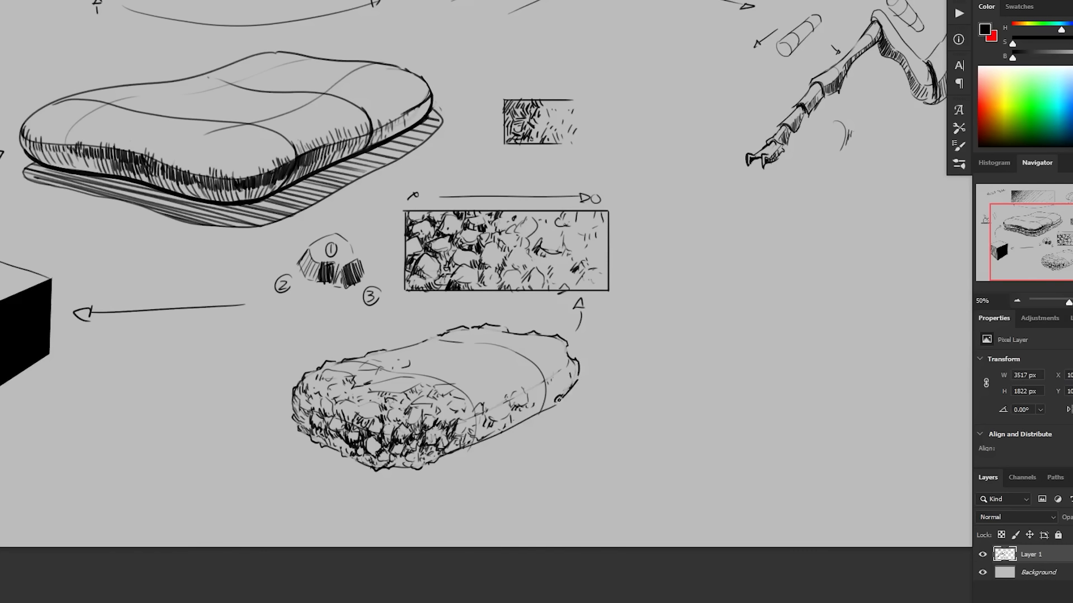
pyautogui.moveTo(557, 406); pyautogui.dragTo(542, 411)
pyautogui.hotkey('ctrl', '-')
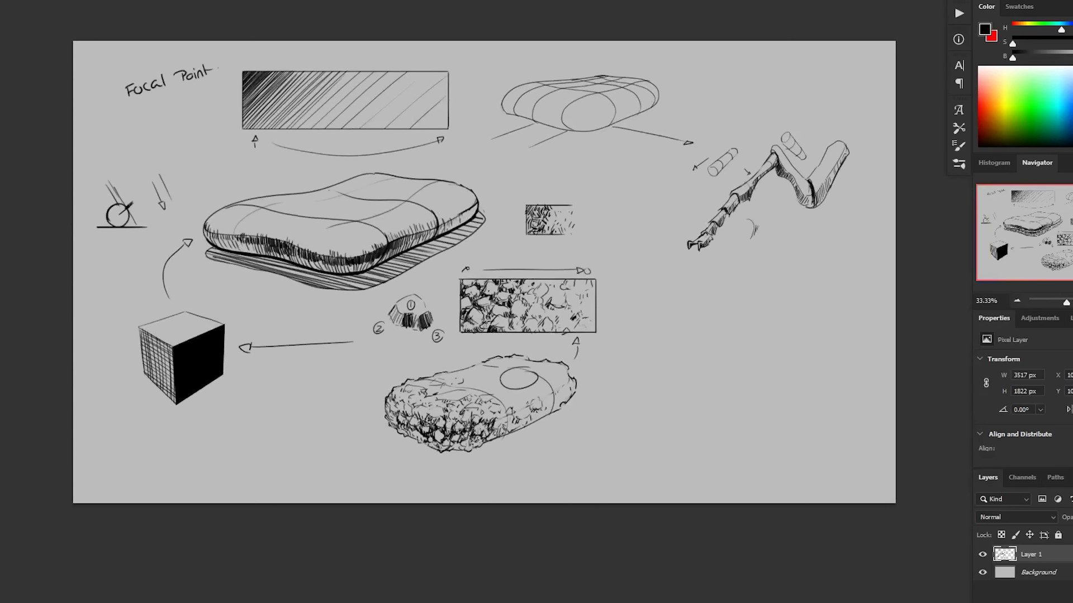
pyautogui.moveTo(603, 385); pyautogui.dragTo(581, 391)
pyautogui.hotkey('ctrl', 'z')
pyautogui.hotkey('ctrl', 'z')
# Scatter sparse rock marks across the middle and right of the slab's top surface.
pyautogui.keyDown('ctrl'); pyautogui.click(608, 402); pyautogui.keyUp('ctrl')
pyautogui.moveTo(596, 390); pyautogui.dragTo(661, 379)
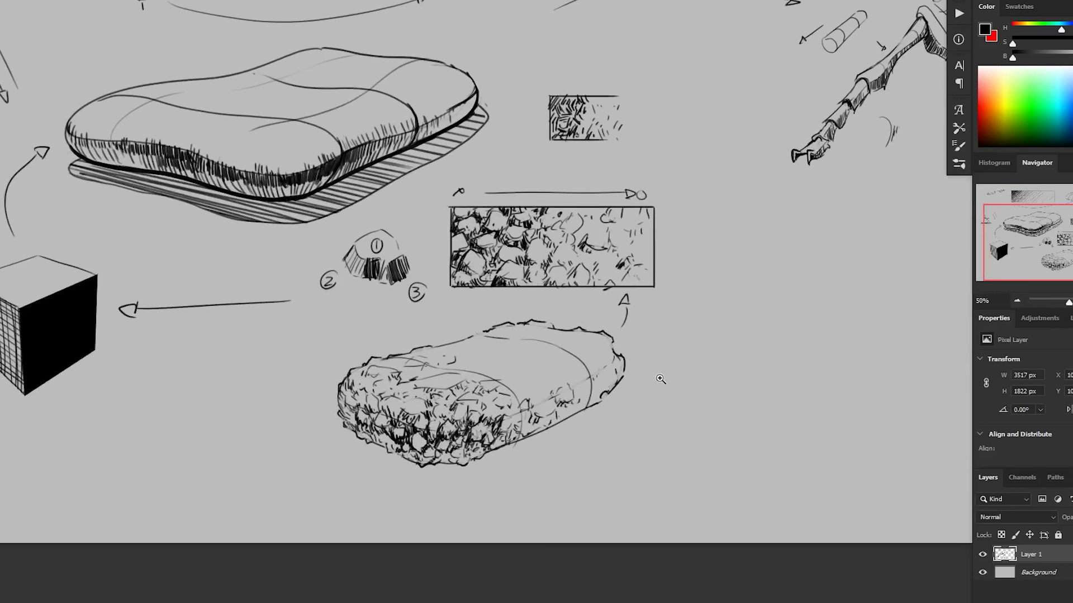
pyautogui.moveTo(584, 372); pyautogui.dragTo(580, 359)
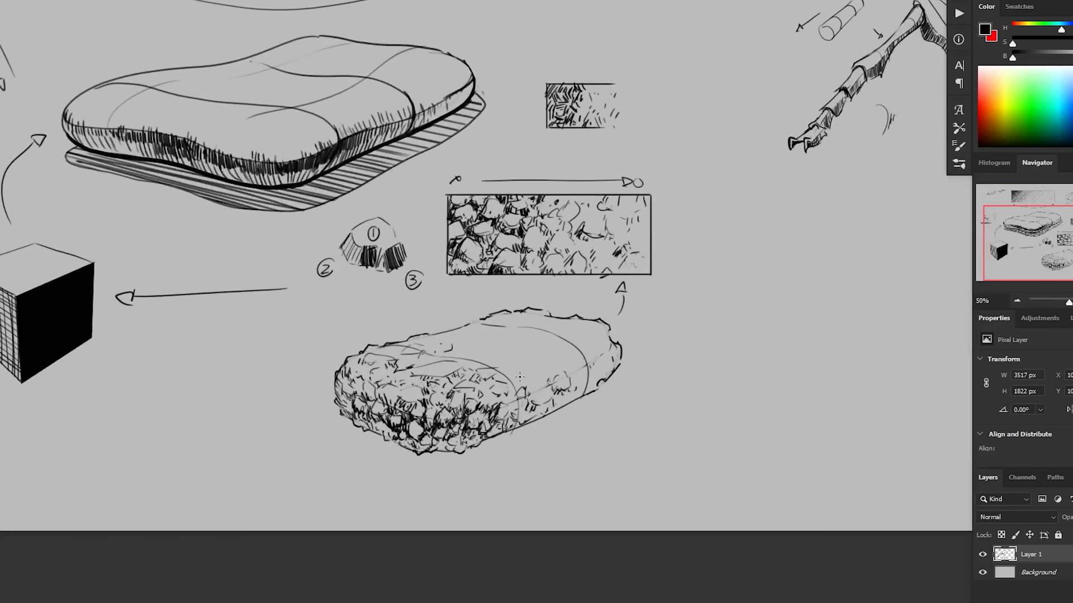
pyautogui.moveTo(519, 376); pyautogui.dragTo(517, 366)
pyautogui.moveTo(523, 362)
pyautogui.mouseDown()
pyautogui.moveTo(549, 362)
pyautogui.moveTo(514, 375)
pyautogui.mouseUp()
pyautogui.moveTo(519, 374)
pyautogui.mouseDown()
pyautogui.moveTo(516, 384)
pyautogui.moveTo(469, 340)
pyautogui.mouseUp()
pyautogui.moveTo(517, 321); pyautogui.dragTo(529, 322)
pyautogui.moveTo(533, 377)
pyautogui.mouseDown()
pyautogui.moveTo(528, 385)
pyautogui.moveTo(552, 349)
pyautogui.moveTo(557, 356)
pyautogui.moveTo(522, 346)
pyautogui.moveTo(552, 343)
pyautogui.moveTo(577, 321)
pyautogui.mouseUp()
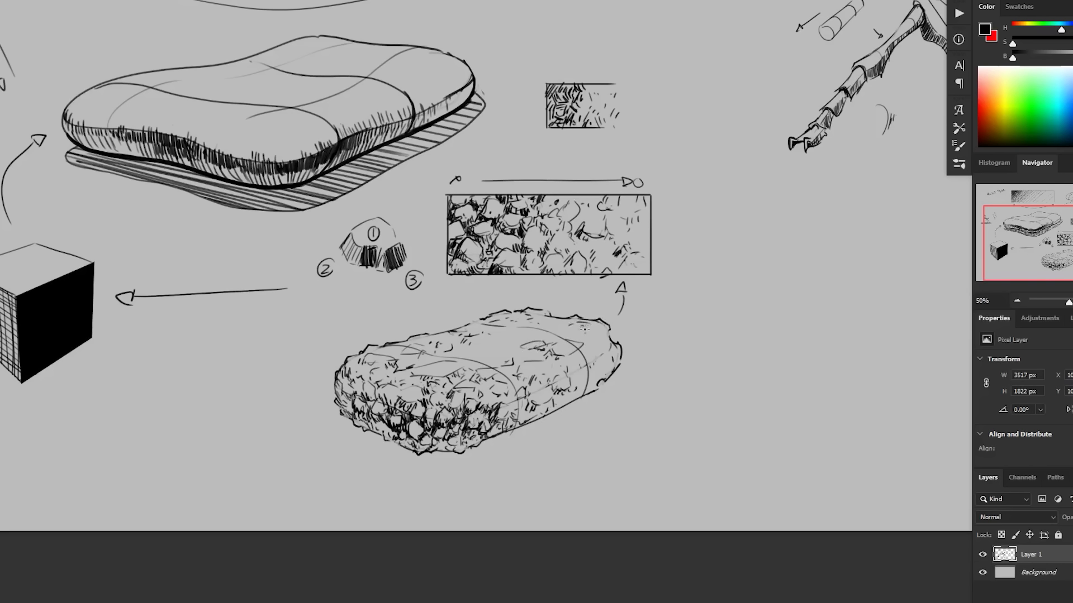
# Fill the left half of the slab's top surface with more short rock strokes to connect the texture.
pyautogui.moveTo(506, 339)
pyautogui.mouseDown()
pyautogui.moveTo(462, 351)
pyautogui.moveTo(458, 363)
pyautogui.moveTo(490, 360)
pyautogui.mouseUp()
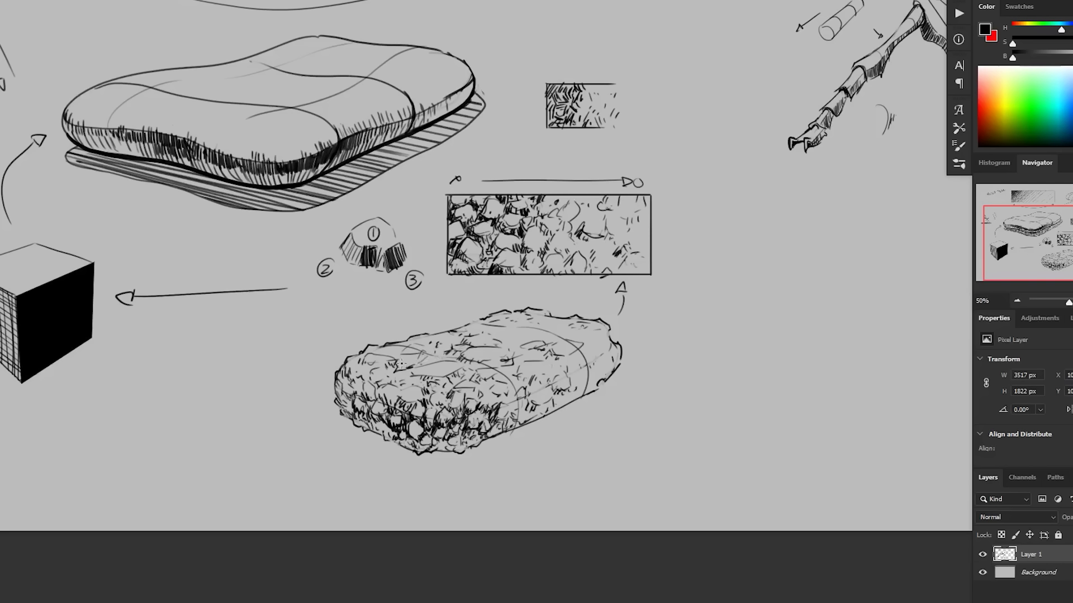
pyautogui.moveTo(399, 364); pyautogui.dragTo(409, 366)
pyautogui.moveTo(510, 346); pyautogui.dragTo(511, 344)
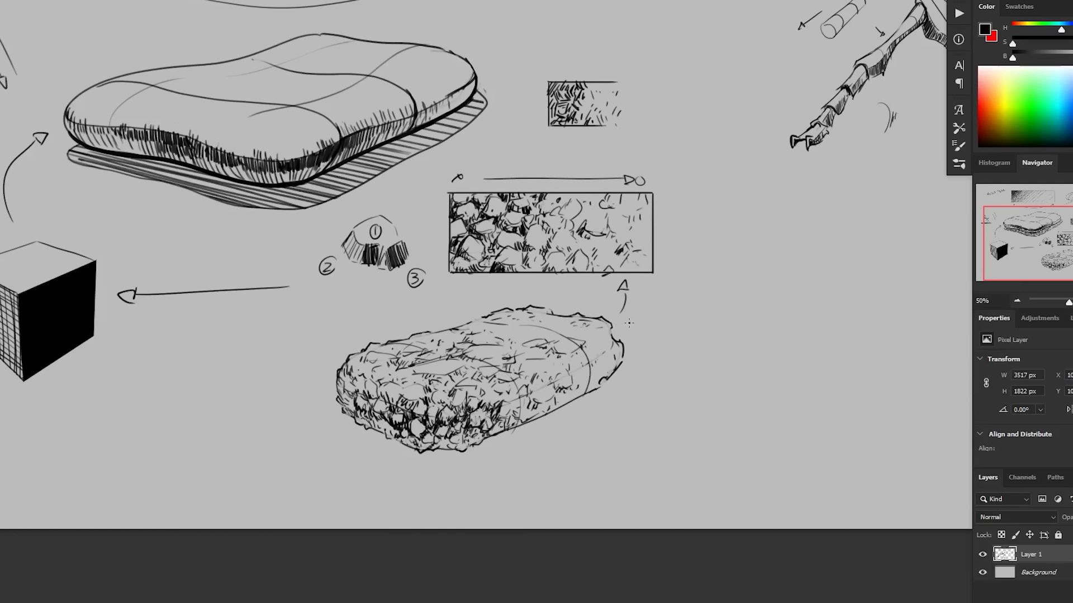
pyautogui.scroll(-1, 730, 451)
pyautogui.moveTo(675, 520); pyautogui.dragTo(605, 481)
pyautogui.scroll(1, 556, 401)
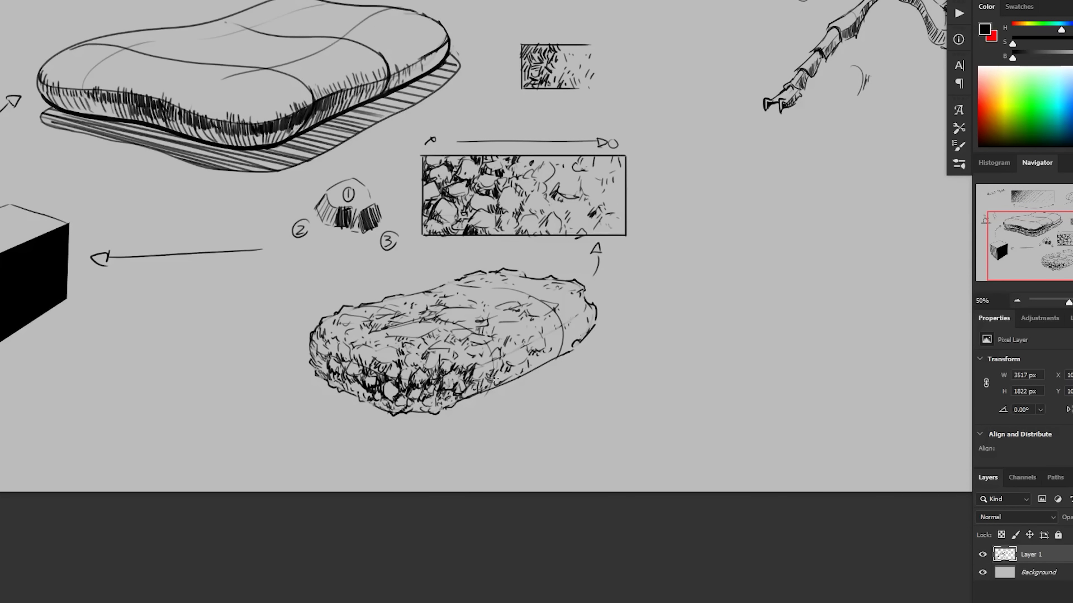
pyautogui.moveTo(459, 356); pyautogui.dragTo(473, 367)
pyautogui.moveTo(517, 425); pyautogui.dragTo(530, 415)
pyautogui.press('x')
pyautogui.moveTo(482, 354)
pyautogui.mouseDown()
pyautogui.moveTo(486, 397)
pyautogui.moveTo(497, 357)
pyautogui.mouseUp()
pyautogui.hotkey('ctrl', 'z')
pyautogui.moveTo(528, 456); pyautogui.dragTo(481, 477)
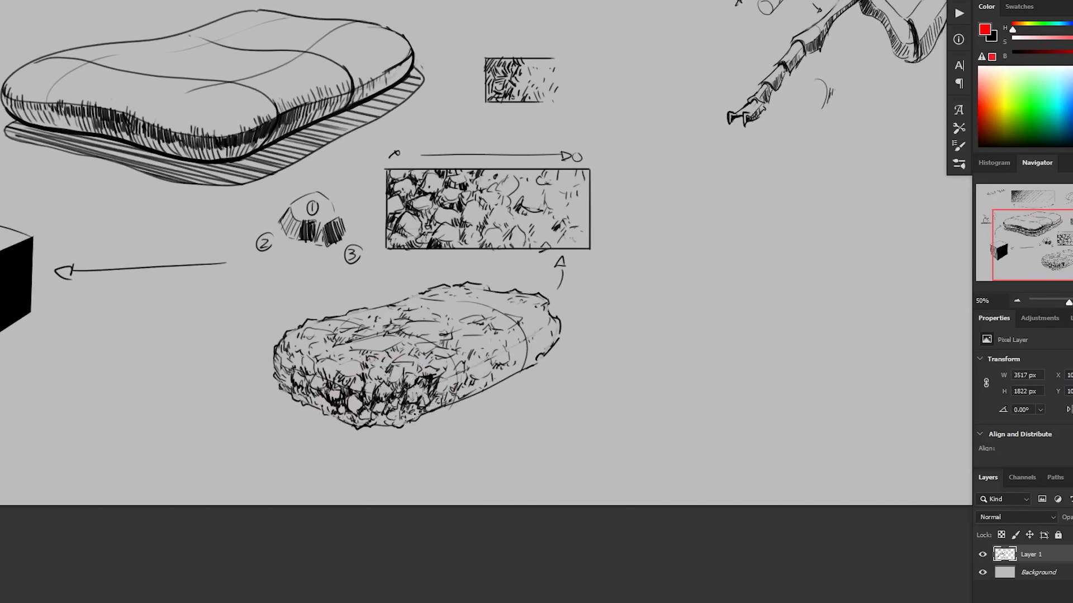
pyautogui.press('x')
# Thicken the rocky slab's bottom outline from its left end along the front to the right side.
pyautogui.moveTo(289, 392); pyautogui.dragTo(305, 409)
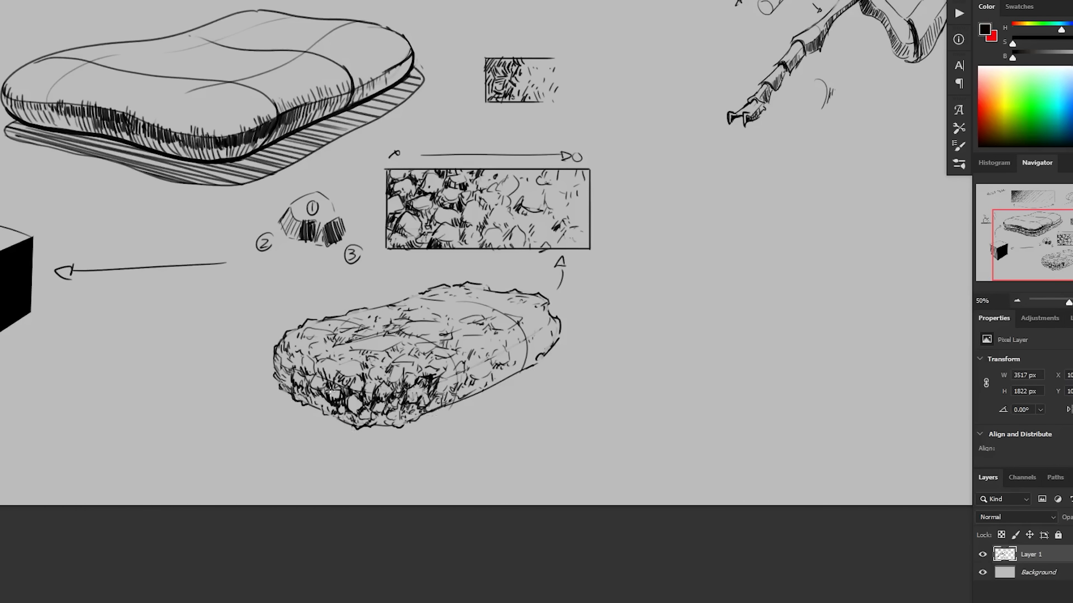
pyautogui.moveTo(444, 378)
pyautogui.mouseDown()
pyautogui.moveTo(441, 394)
pyautogui.moveTo(465, 384)
pyautogui.moveTo(546, 386)
pyautogui.mouseUp()
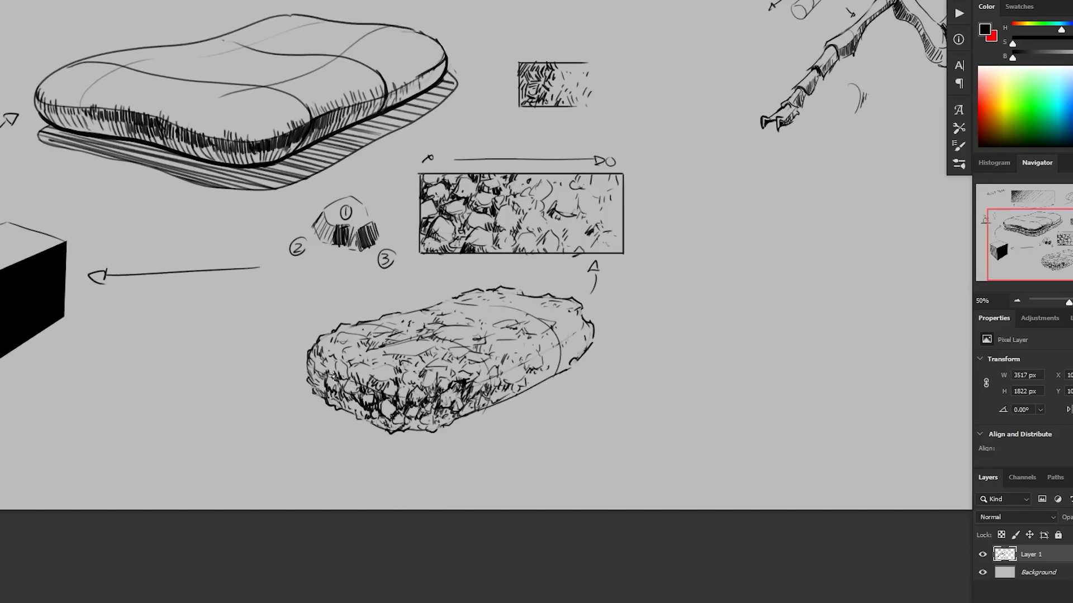
pyautogui.moveTo(309, 388)
pyautogui.mouseDown()
pyautogui.moveTo(340, 414)
pyautogui.moveTo(405, 436)
pyautogui.moveTo(567, 371)
pyautogui.mouseUp()
pyautogui.scroll(-1, 539, 495)
pyautogui.press('x')
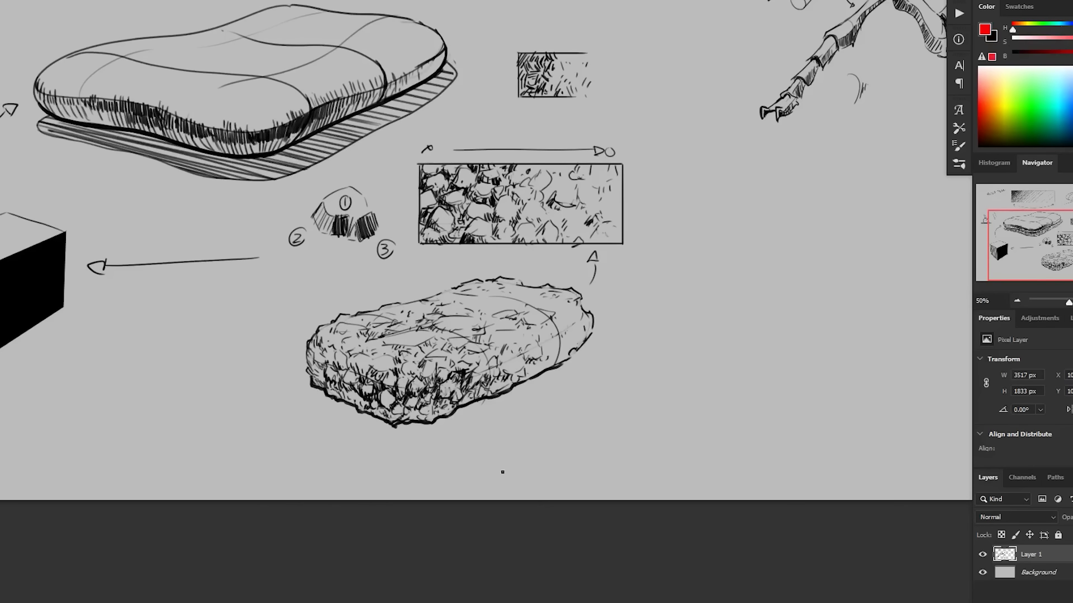
pyautogui.press('x')
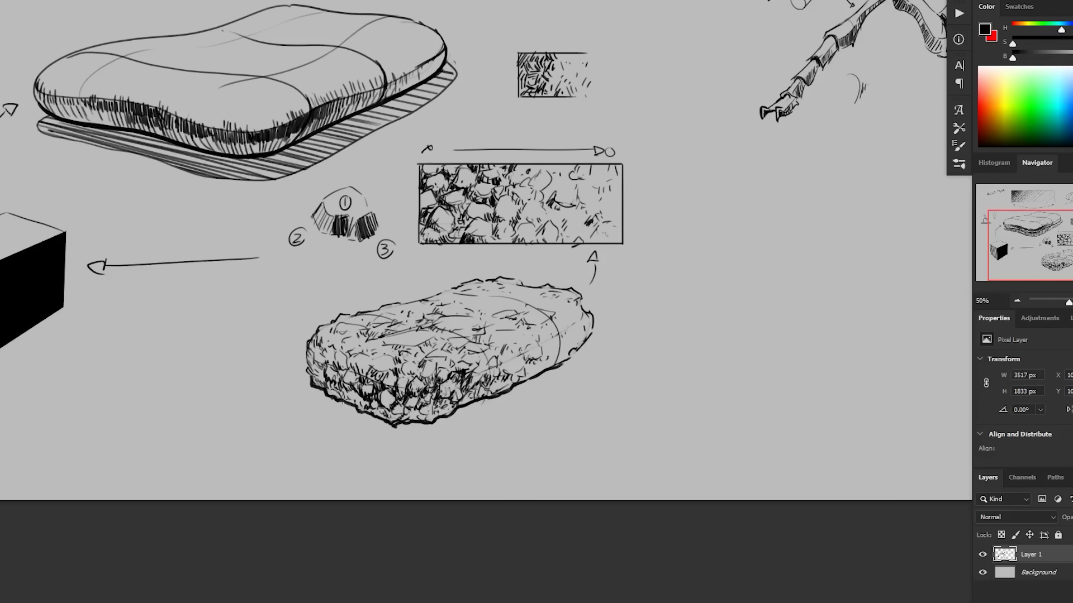
pyautogui.hotkey('ctrl', 'z')
# Outline a jagged cast shadow on the ground along the rocky slab's lower edge.
pyautogui.moveTo(316, 403)
pyautogui.mouseDown()
pyautogui.moveTo(392, 439)
pyautogui.moveTo(429, 441)
pyautogui.moveTo(516, 405)
pyautogui.moveTo(589, 347)
pyautogui.moveTo(597, 355)
pyautogui.moveTo(571, 375)
pyautogui.moveTo(625, 357)
pyautogui.mouseUp()
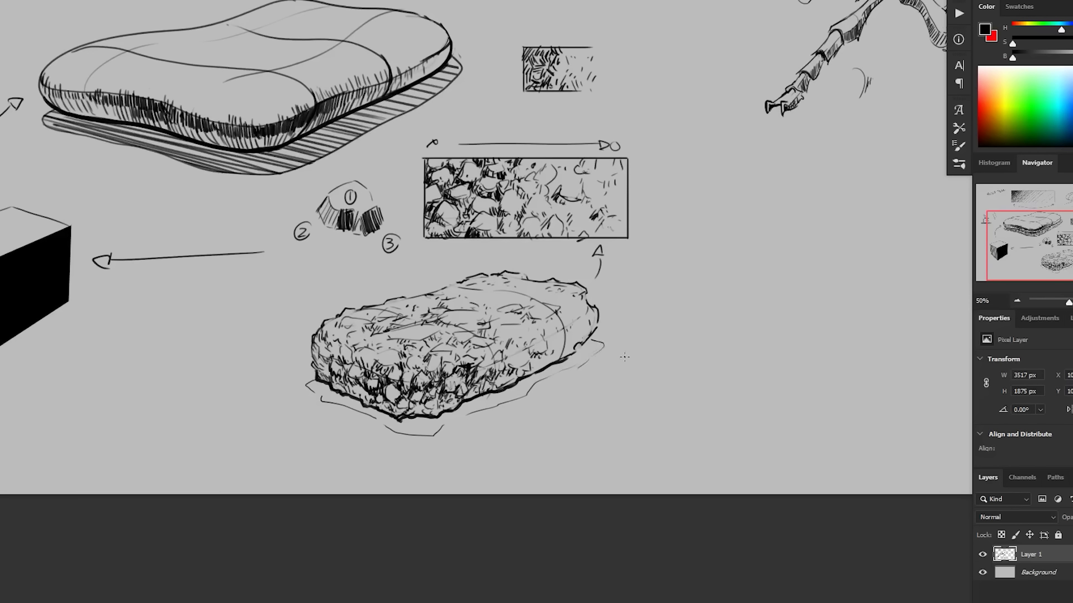
pyautogui.moveTo(317, 378)
pyautogui.mouseDown()
pyautogui.moveTo(321, 404)
pyautogui.moveTo(388, 422)
pyautogui.moveTo(366, 418)
pyautogui.moveTo(409, 440)
pyautogui.moveTo(401, 436)
pyautogui.moveTo(442, 442)
pyautogui.moveTo(428, 441)
pyautogui.moveTo(441, 427)
pyautogui.moveTo(524, 400)
pyautogui.moveTo(605, 344)
pyautogui.moveTo(574, 345)
pyautogui.moveTo(506, 392)
pyautogui.moveTo(435, 419)
pyautogui.moveTo(373, 416)
pyautogui.moveTo(381, 411)
pyautogui.moveTo(316, 380)
pyautogui.mouseUp()
pyautogui.moveTo(460, 470); pyautogui.dragTo(447, 466)
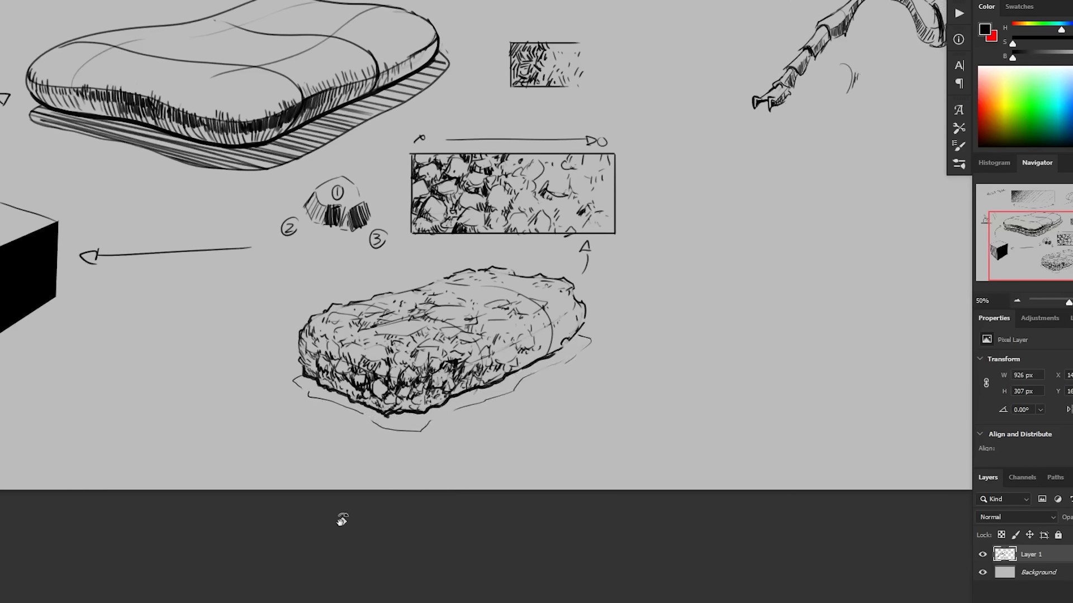
# Fill the rocky slab's cast shadow with parallel hatching, rotating the canvas for the strokes and back again.
pyautogui.hotkey('ctrl', 'd')
pyautogui.press('r')
pyautogui.moveTo(292, 505)
pyautogui.mouseDown()
pyautogui.moveTo(412, 564)
pyautogui.moveTo(460, 565)
pyautogui.mouseUp()
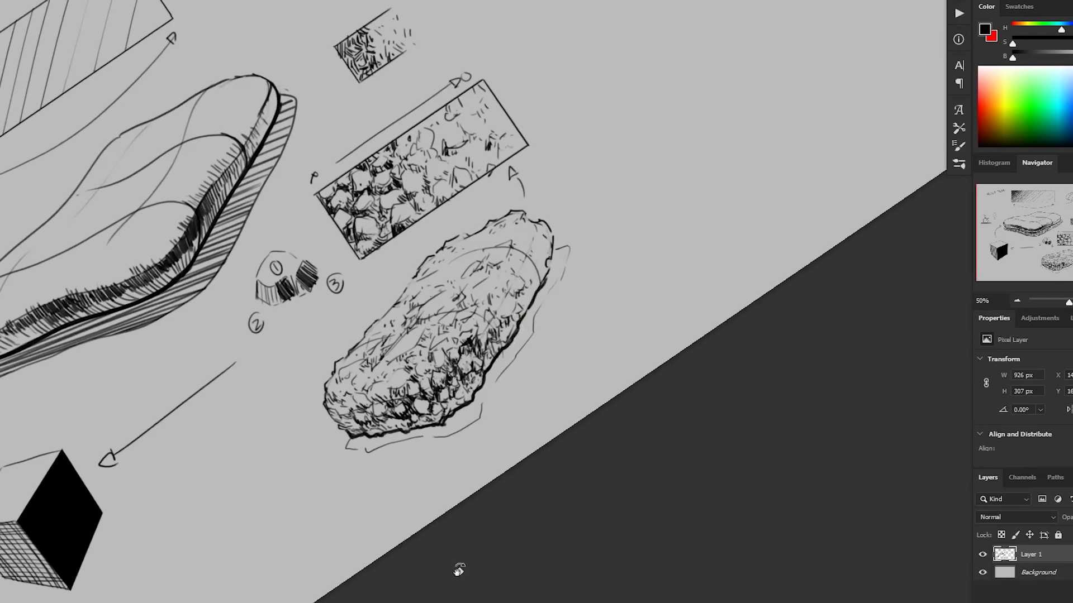
pyautogui.moveTo(392, 441); pyautogui.dragTo(458, 429)
pyautogui.moveTo(439, 435)
pyautogui.mouseDown()
pyautogui.moveTo(464, 428)
pyautogui.moveTo(348, 447)
pyautogui.mouseUp()
pyautogui.moveTo(432, 431)
pyautogui.mouseDown()
pyautogui.moveTo(482, 416)
pyautogui.moveTo(477, 405)
pyautogui.moveTo(530, 338)
pyautogui.moveTo(566, 247)
pyautogui.mouseUp()
pyautogui.moveTo(346, 446)
pyautogui.mouseDown()
pyautogui.moveTo(450, 425)
pyautogui.moveTo(348, 451)
pyautogui.moveTo(496, 412)
pyautogui.moveTo(435, 429)
pyautogui.moveTo(494, 401)
pyautogui.moveTo(468, 397)
pyautogui.moveTo(524, 356)
pyautogui.moveTo(497, 353)
pyautogui.moveTo(506, 343)
pyautogui.moveTo(539, 324)
pyautogui.mouseUp()
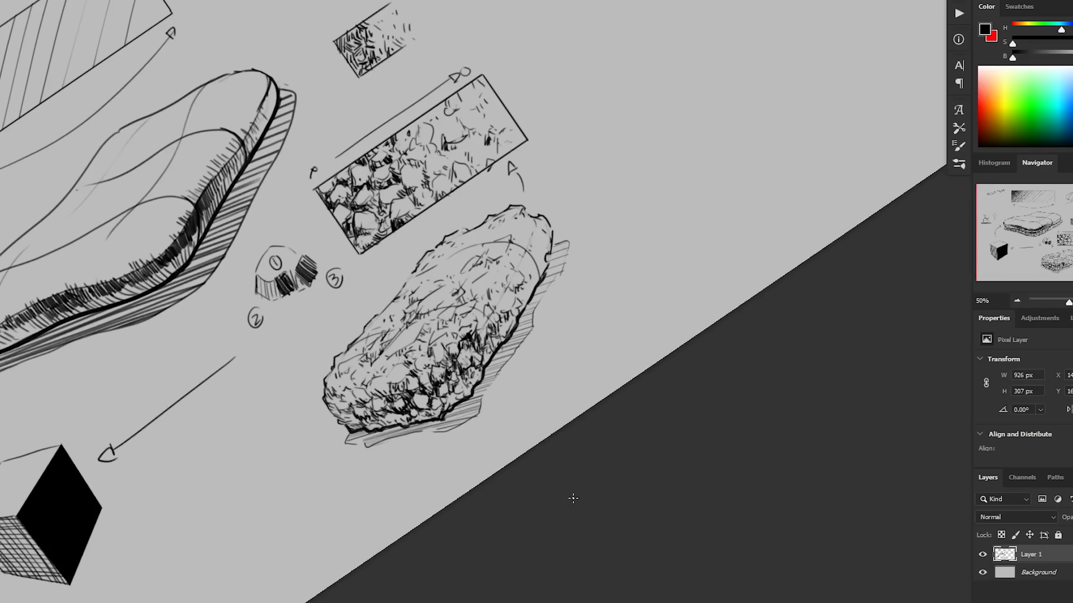
pyautogui.moveTo(617, 500); pyautogui.dragTo(489, 570)
# Draw two small arrows pointing at the rocky slab's cast shadow, below its front corner and beside its right end.
pyautogui.moveTo(440, 370); pyautogui.dragTo(452, 375)
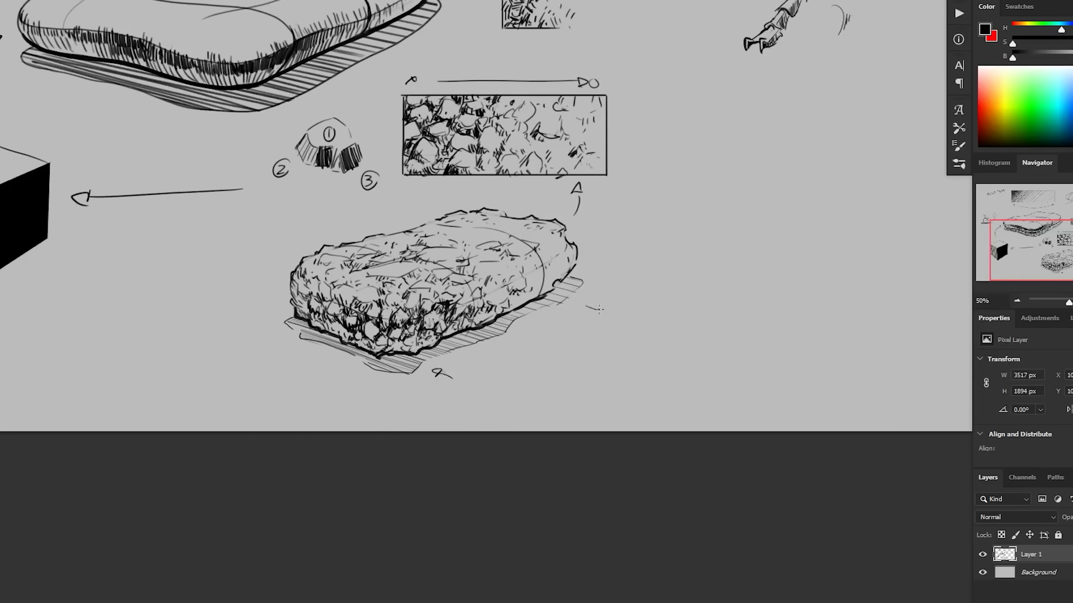
pyautogui.moveTo(580, 305); pyautogui.dragTo(582, 308)
pyautogui.moveTo(669, 457); pyautogui.dragTo(656, 493)
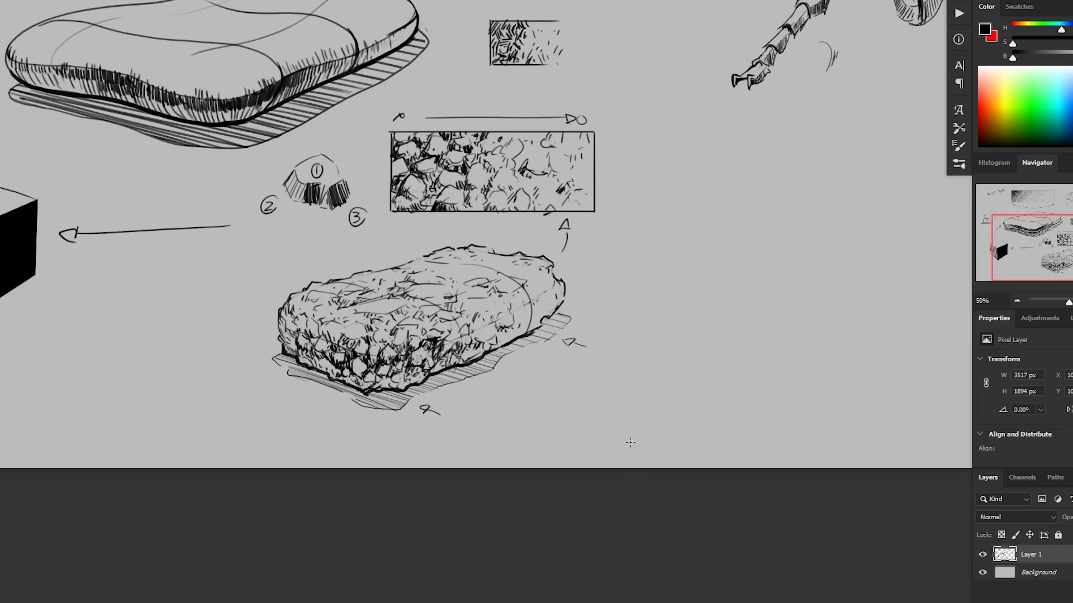
# Select the rocky slab together with its texture swatch and shift them slightly up and left.
pyautogui.keyDown('ctrl'); pyautogui.keyDown('alt'); pyautogui.click(522, 520); pyautogui.keyUp('alt'); pyautogui.keyUp('ctrl')
pyautogui.moveTo(522, 553); pyautogui.dragTo(451, 559)
pyautogui.moveTo(550, 345)
pyautogui.mouseDown()
pyautogui.moveTo(559, 175)
pyautogui.moveTo(284, 178)
pyautogui.moveTo(273, 335)
pyautogui.moveTo(510, 508)
pyautogui.moveTo(567, 486)
pyautogui.mouseUp()
pyautogui.click(553, 358)
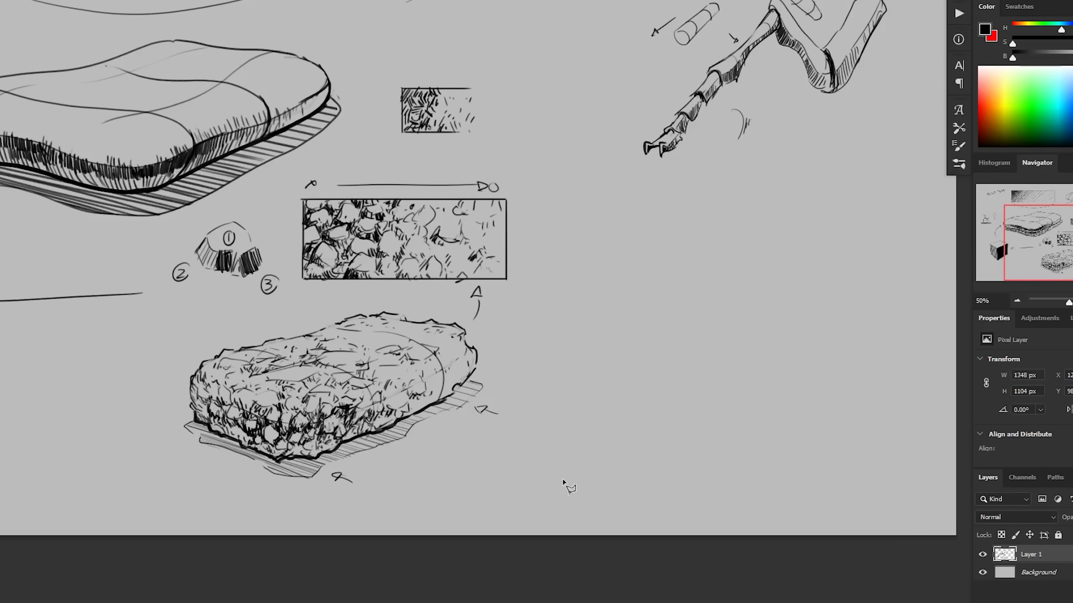
pyautogui.moveTo(475, 425)
pyautogui.mouseDown()
pyautogui.moveTo(470, 415)
pyautogui.moveTo(539, 471)
pyautogui.mouseUp()
pyautogui.hotkey('ctrl', 'd')
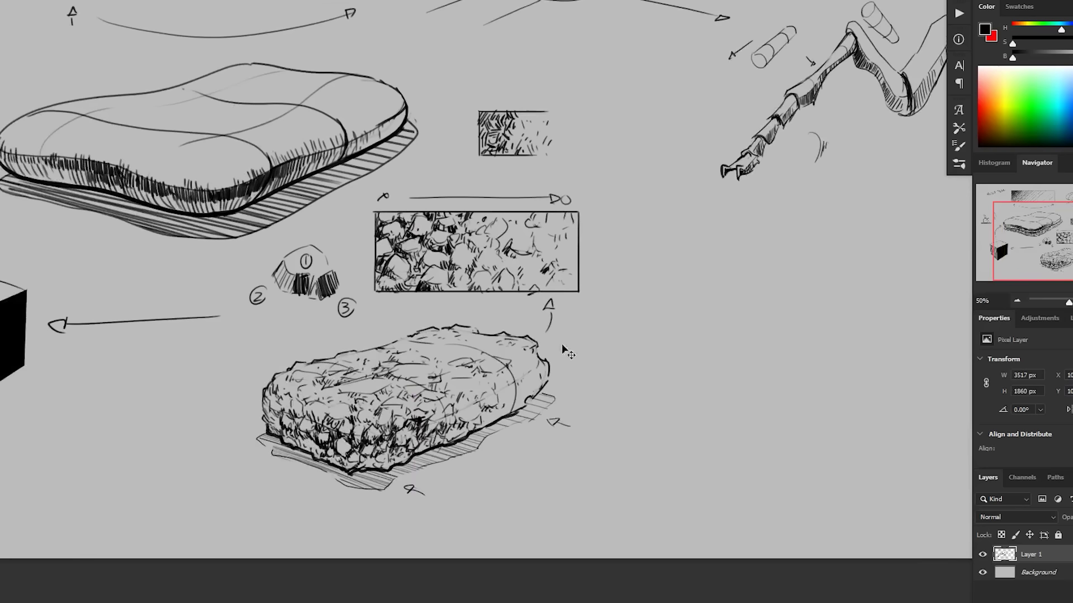
# Move the rock texture swatch and its arrows into the empty space to the left of the rocky slab.
pyautogui.moveTo(607, 224)
pyautogui.mouseDown()
pyautogui.moveTo(578, 193)
pyautogui.moveTo(394, 179)
pyautogui.moveTo(365, 198)
pyautogui.moveTo(359, 274)
pyautogui.moveTo(404, 301)
pyautogui.moveTo(564, 307)
pyautogui.moveTo(533, 301)
pyautogui.moveTo(550, 351)
pyautogui.moveTo(619, 301)
pyautogui.moveTo(610, 290)
pyautogui.moveTo(190, 495)
pyautogui.mouseUp()
pyautogui.click(530, 308)
pyautogui.click(548, 352)
pyautogui.click(574, 340)
pyautogui.doubleClick(618, 297)
pyautogui.hotkey('ctrl', 'd')
pyautogui.moveTo(429, 531); pyautogui.dragTo(423, 528)
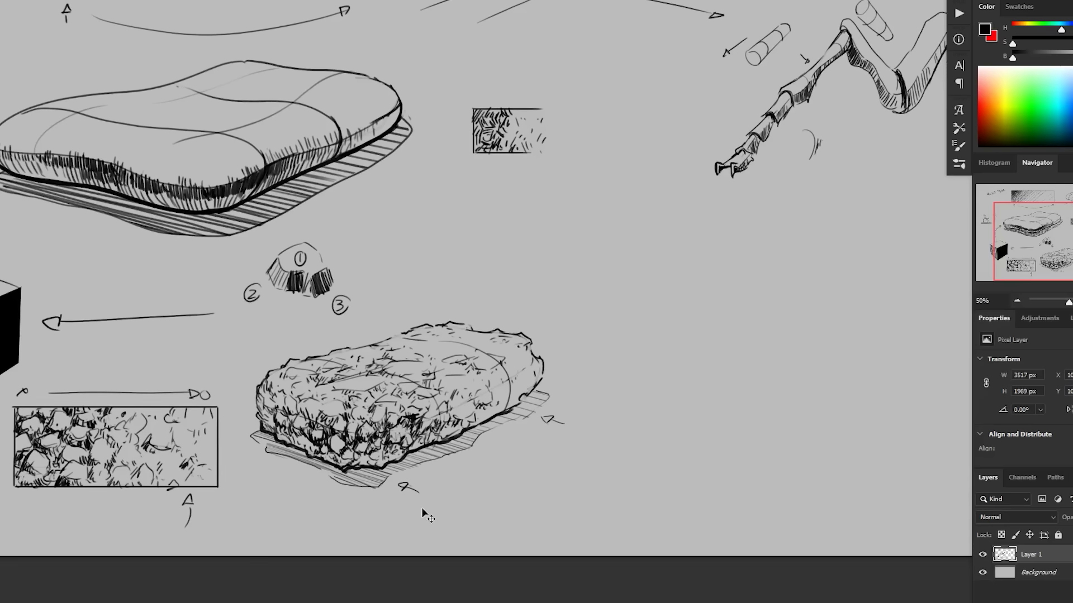
pyautogui.press('b')
pyautogui.moveTo(514, 280)
pyautogui.mouseDown()
pyautogui.moveTo(502, 304)
pyautogui.moveTo(516, 297)
pyautogui.mouseUp()
pyautogui.moveTo(722, 400); pyautogui.dragTo(699, 394)
pyautogui.hotkey('ctrl', 'z')
pyautogui.hotkey('ctrl', 'z')
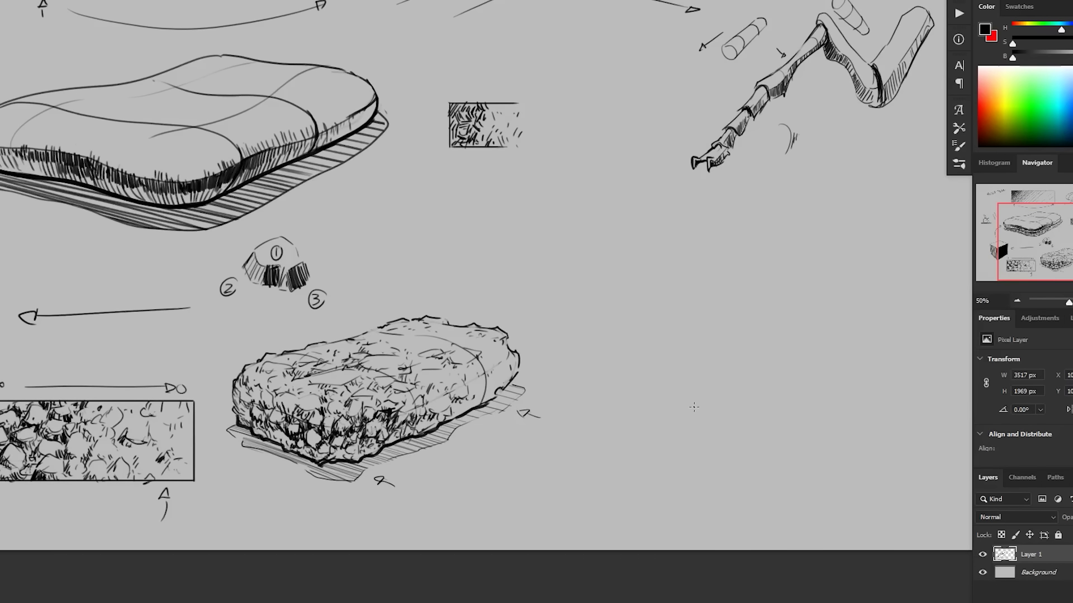
# Draw a new open-ended rectangular swatch frame with the brush above and to the right of the rocky slab.
pyautogui.keyDown('alt'); pyautogui.click(694, 417); pyautogui.keyUp('alt')
pyautogui.scroll(-1, 722, 427)
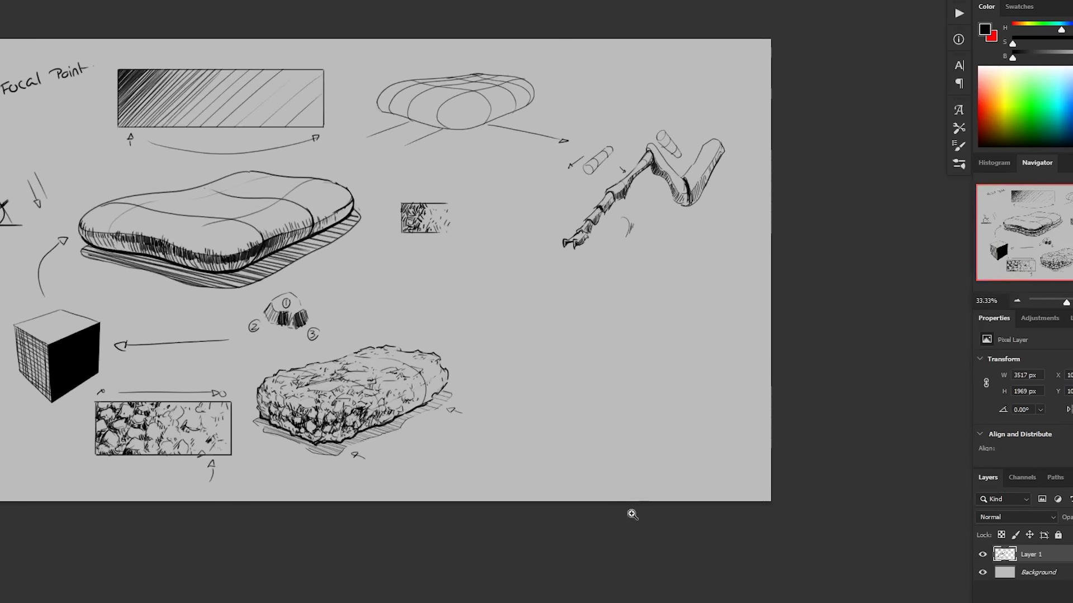
pyautogui.click(540, 375)
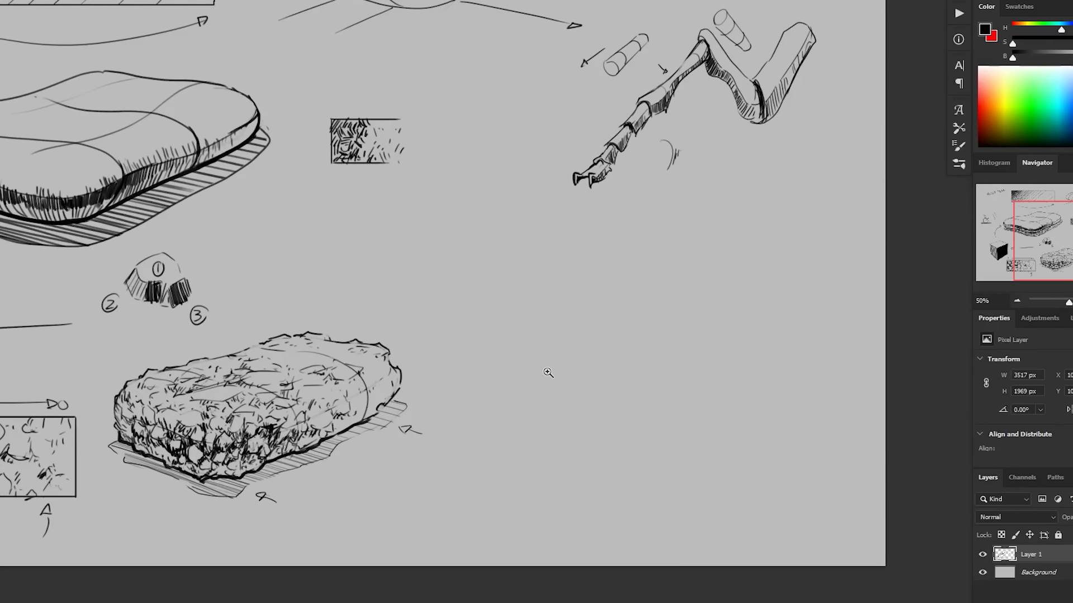
pyautogui.moveTo(604, 441); pyautogui.dragTo(565, 467)
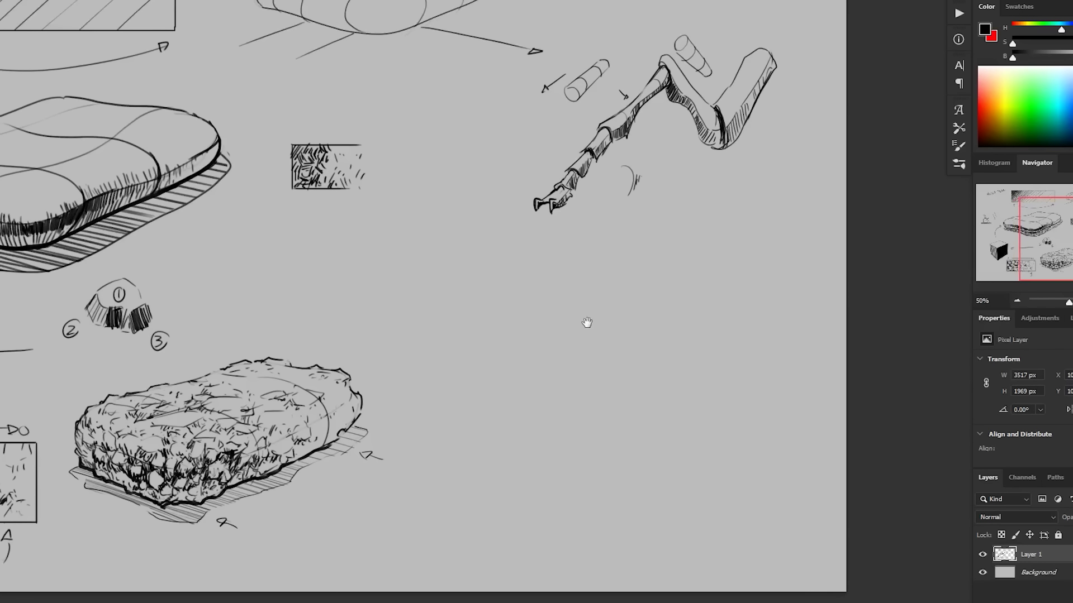
pyautogui.moveTo(587, 322); pyautogui.dragTo(582, 314)
pyautogui.moveTo(553, 380); pyautogui.dragTo(539, 374)
pyautogui.moveTo(475, 345); pyautogui.dragTo(471, 353)
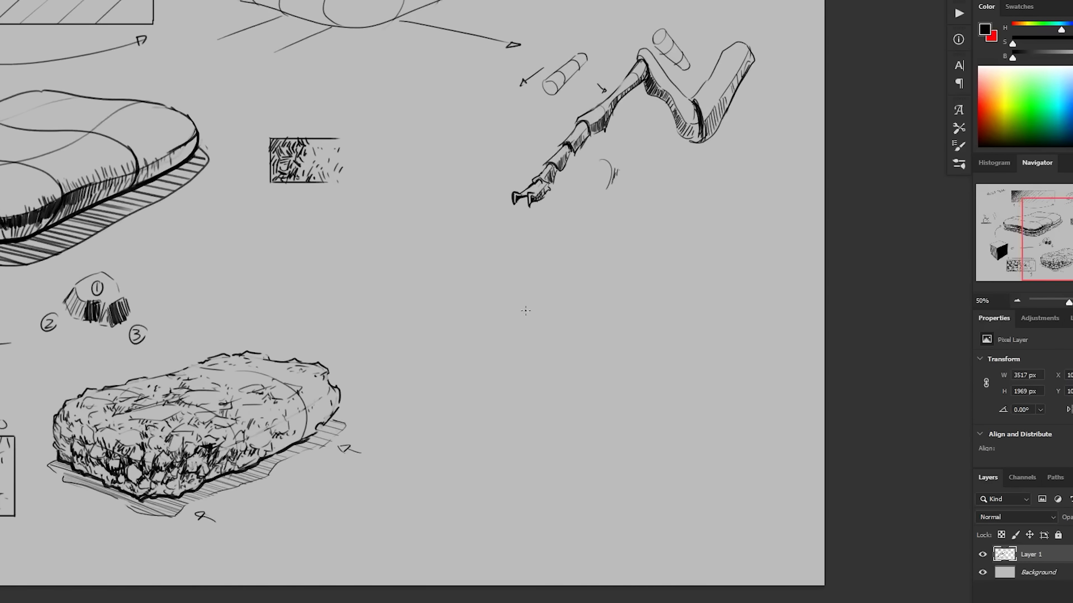
pyautogui.moveTo(291, 288)
pyautogui.mouseDown()
pyautogui.moveTo(291, 226)
pyautogui.moveTo(430, 226)
pyautogui.moveTo(315, 291)
pyautogui.moveTo(369, 291)
pyautogui.mouseUp()
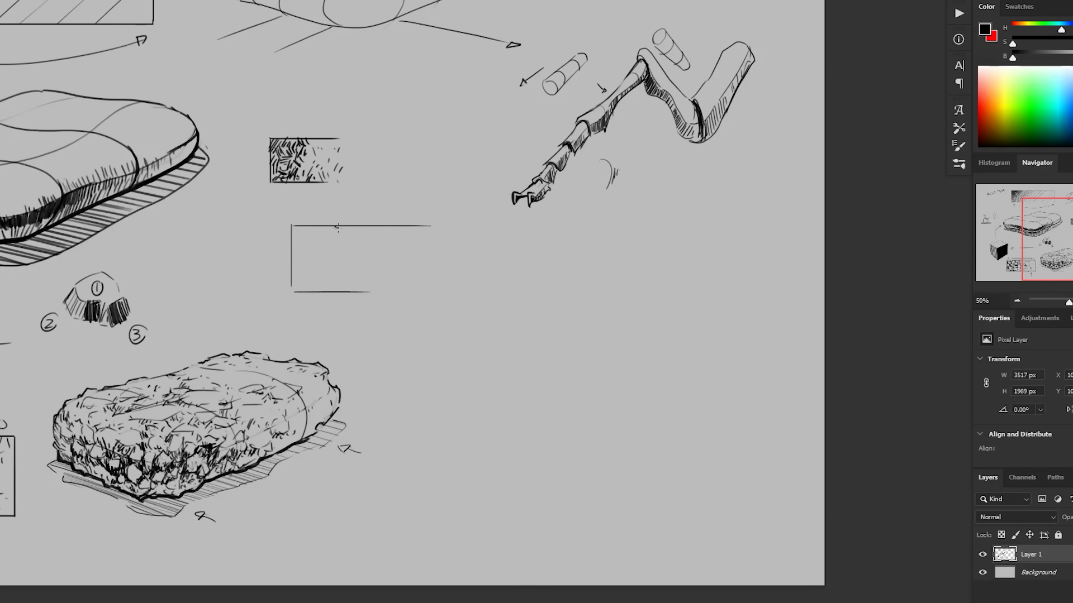
# Fill the new frame's left end with rectangular stone blocks of varying sizes and add a right-pointing arrow beside it.
pyautogui.moveTo(335, 226)
pyautogui.mouseDown()
pyautogui.moveTo(338, 254)
pyautogui.moveTo(295, 228)
pyautogui.moveTo(303, 265)
pyautogui.moveTo(291, 261)
pyautogui.moveTo(335, 260)
pyautogui.moveTo(348, 244)
pyautogui.moveTo(340, 236)
pyautogui.moveTo(336, 271)
pyautogui.moveTo(314, 272)
pyautogui.moveTo(334, 278)
pyautogui.moveTo(313, 266)
pyautogui.moveTo(314, 283)
pyautogui.moveTo(334, 282)
pyautogui.moveTo(292, 277)
pyautogui.mouseUp()
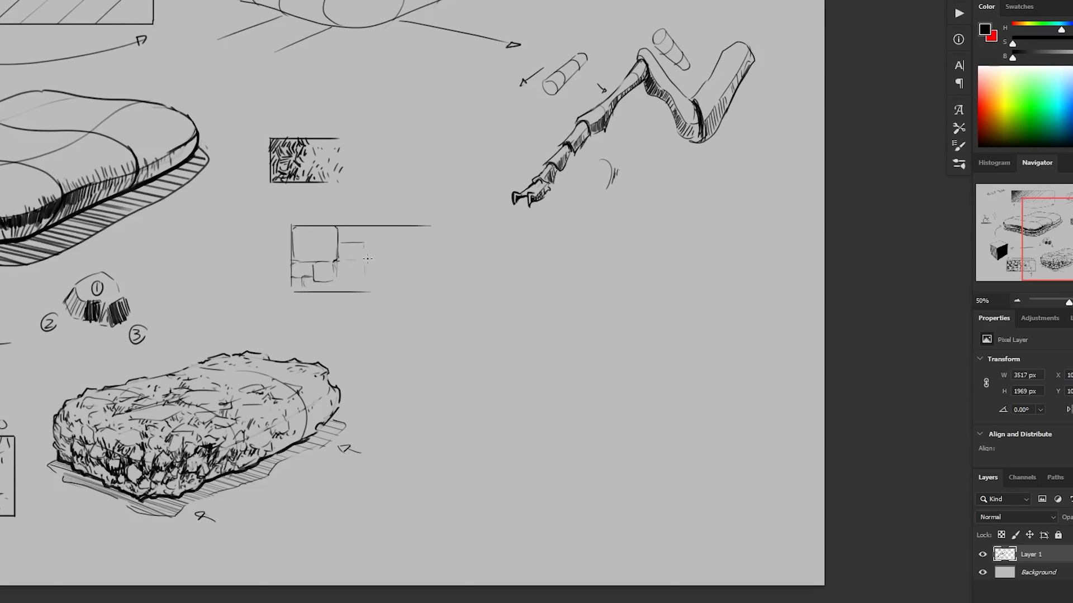
pyautogui.moveTo(365, 244)
pyautogui.mouseDown()
pyautogui.moveTo(359, 281)
pyautogui.moveTo(369, 262)
pyautogui.moveTo(349, 279)
pyautogui.moveTo(362, 279)
pyautogui.moveTo(339, 289)
pyautogui.moveTo(338, 268)
pyautogui.moveTo(346, 291)
pyautogui.mouseUp()
pyautogui.moveTo(393, 256); pyautogui.dragTo(441, 256)
# Sketch a rectangular stone block in perspective as the left corner of a new slab in the empty lower-right area.
pyautogui.moveTo(508, 472); pyautogui.dragTo(490, 440)
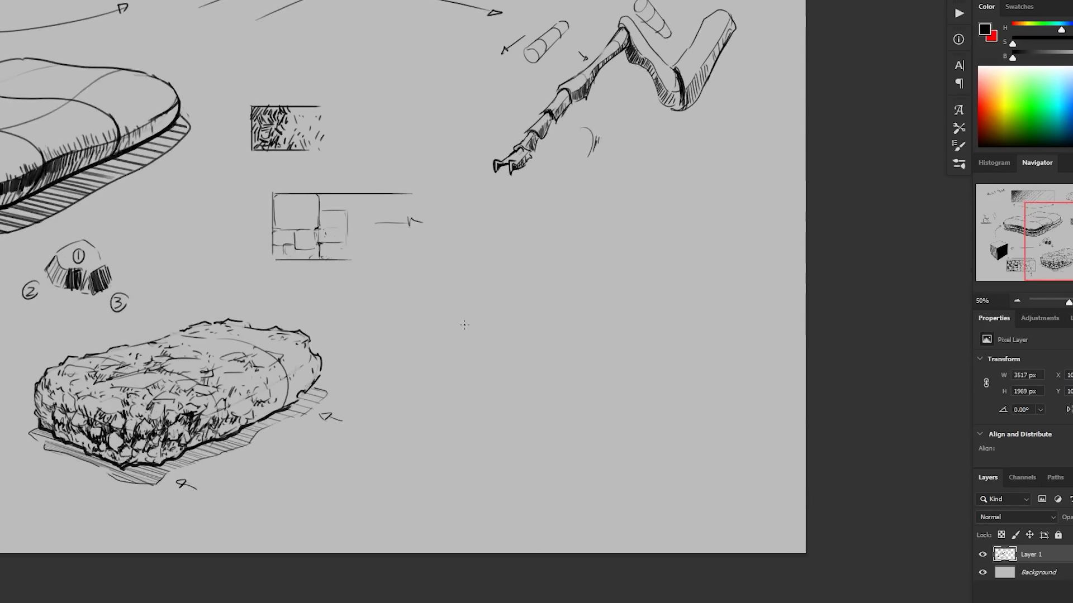
pyautogui.moveTo(492, 297); pyautogui.dragTo(476, 288)
pyautogui.moveTo(374, 302); pyautogui.dragTo(376, 354)
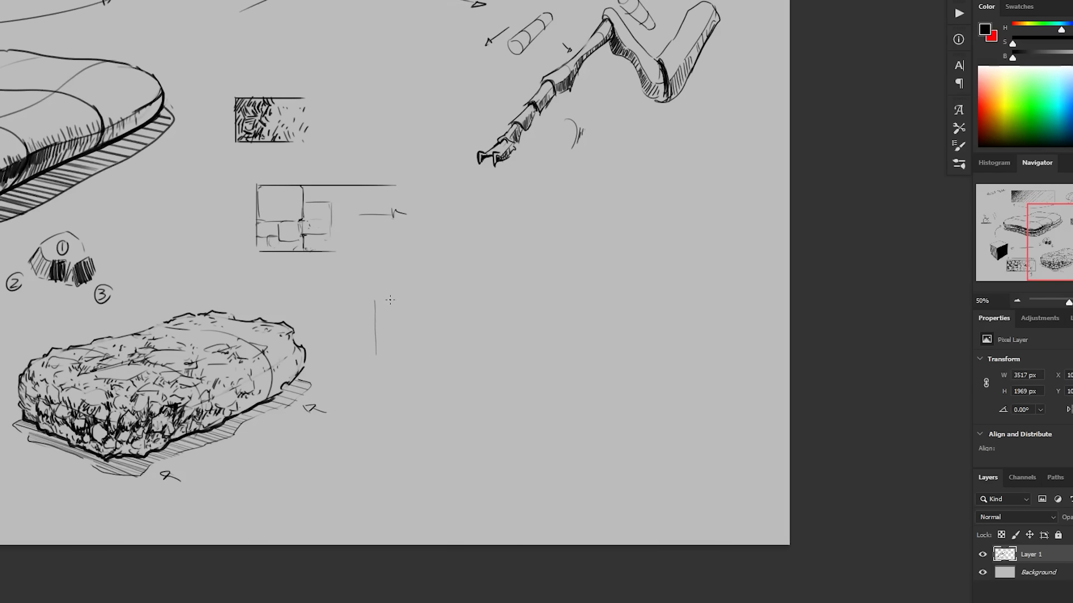
pyautogui.moveTo(375, 299); pyautogui.dragTo(416, 287)
pyautogui.moveTo(419, 286)
pyautogui.mouseDown()
pyautogui.moveTo(445, 291)
pyautogui.moveTo(407, 311)
pyautogui.mouseUp()
pyautogui.moveTo(444, 299)
pyautogui.mouseDown()
pyautogui.moveTo(403, 319)
pyautogui.moveTo(446, 295)
pyautogui.mouseUp()
pyautogui.moveTo(404, 312); pyautogui.dragTo(405, 362)
# Sketch the slab's top outline in perspective from the left corner block, with a vertical joint line on the front side.
pyautogui.moveTo(488, 342); pyautogui.dragTo(578, 361)
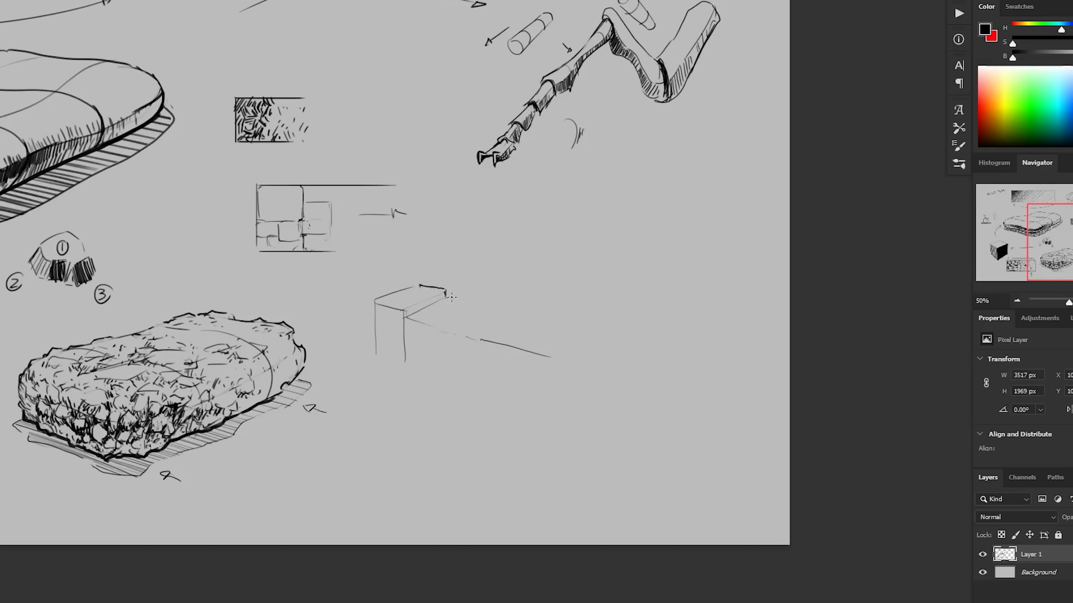
pyautogui.moveTo(445, 298); pyautogui.dragTo(573, 247)
pyautogui.moveTo(556, 361); pyautogui.dragTo(712, 260)
pyautogui.moveTo(576, 247); pyautogui.dragTo(711, 260)
pyautogui.moveTo(688, 301); pyautogui.dragTo(699, 289)
pyautogui.moveTo(461, 327); pyautogui.dragTo(462, 356)
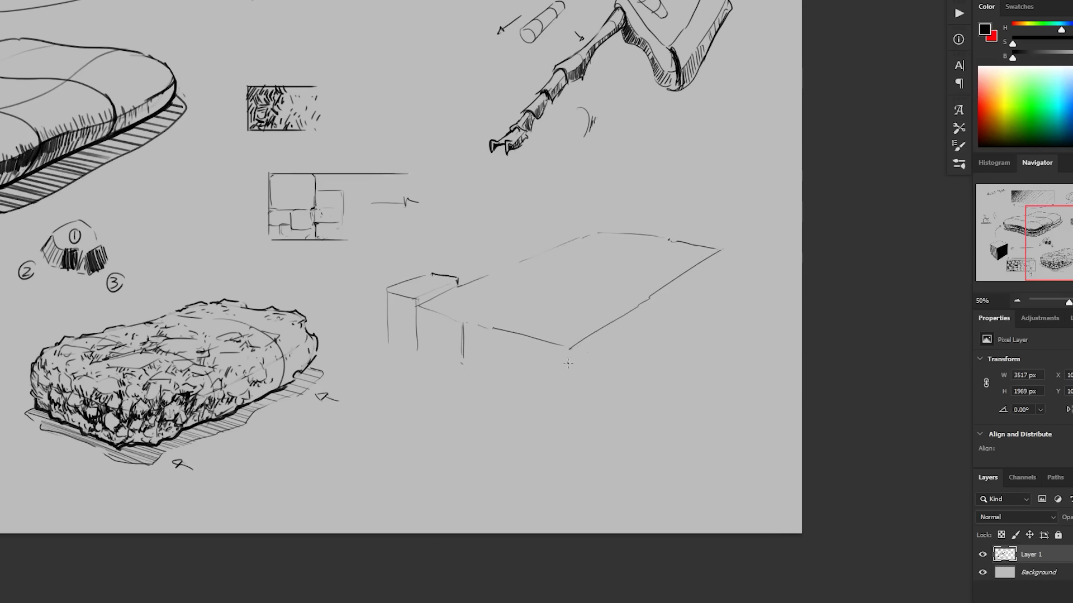
# Sketch a large stone block in perspective at the slab's near corner, with its top face and vertical edges.
pyautogui.moveTo(567, 363); pyautogui.dragTo(567, 410)
pyautogui.moveTo(583, 336)
pyautogui.mouseDown()
pyautogui.moveTo(604, 323)
pyautogui.moveTo(651, 327)
pyautogui.mouseUp()
pyautogui.moveTo(562, 347); pyautogui.dragTo(562, 412)
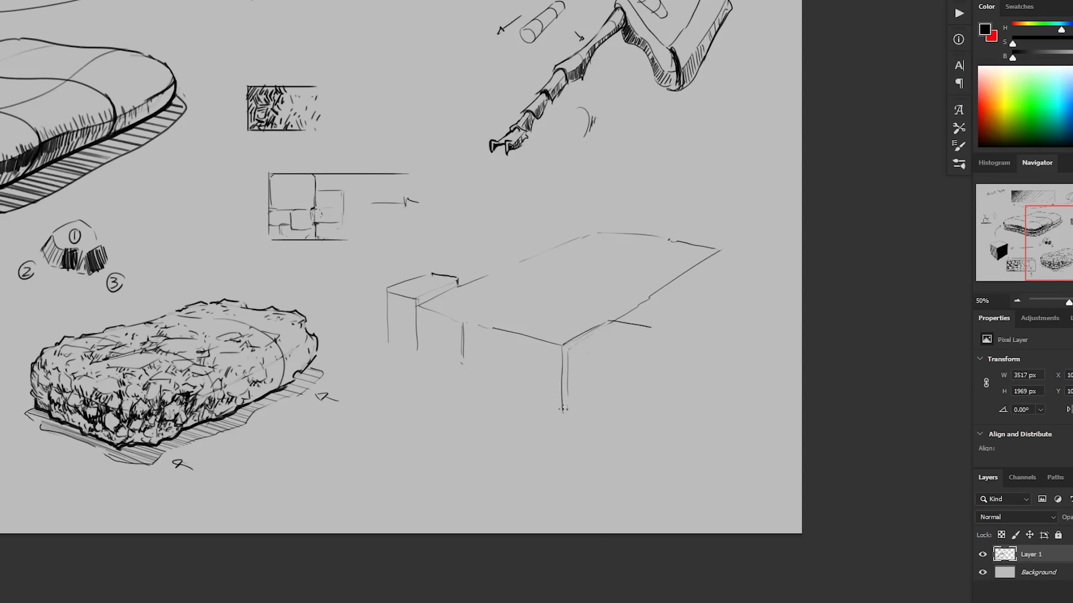
pyautogui.moveTo(563, 346); pyautogui.dragTo(593, 356)
pyautogui.moveTo(657, 333)
pyautogui.mouseDown()
pyautogui.moveTo(620, 357)
pyautogui.moveTo(655, 395)
pyautogui.mouseUp()
pyautogui.moveTo(611, 360)
pyautogui.mouseDown()
pyautogui.moveTo(613, 426)
pyautogui.moveTo(601, 425)
pyautogui.mouseUp()
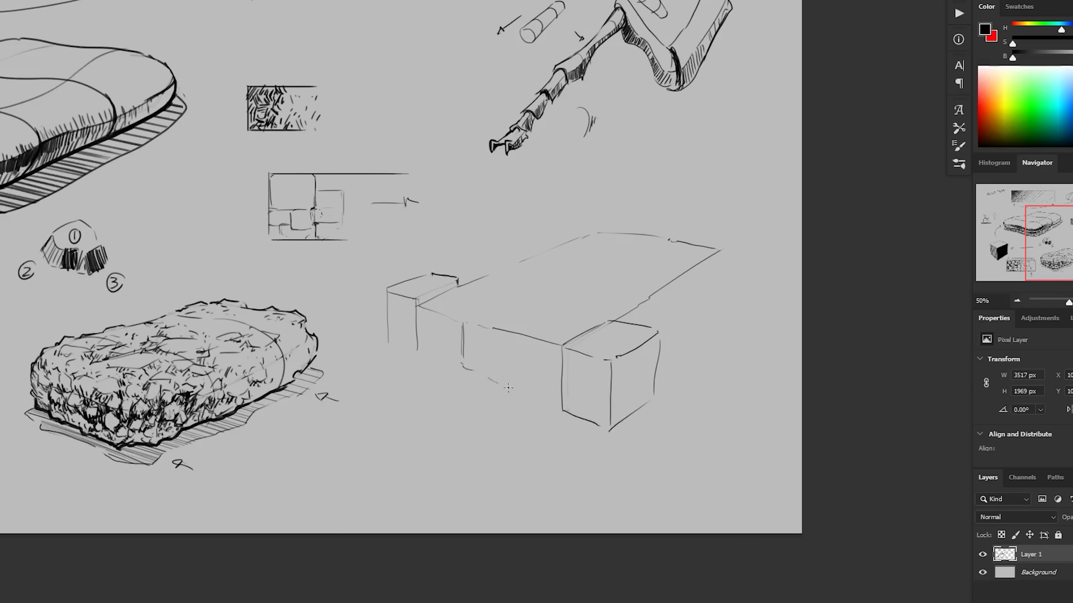
# Draw the slab's bottom edges along the front and right sides, including the left block's base and the far right corner.
pyautogui.moveTo(508, 387); pyautogui.dragTo(561, 409)
pyautogui.moveTo(389, 343); pyautogui.dragTo(416, 355)
pyautogui.moveTo(418, 314)
pyautogui.mouseDown()
pyautogui.moveTo(417, 351)
pyautogui.moveTo(459, 368)
pyautogui.mouseUp()
pyautogui.scroll(1, 510, 368)
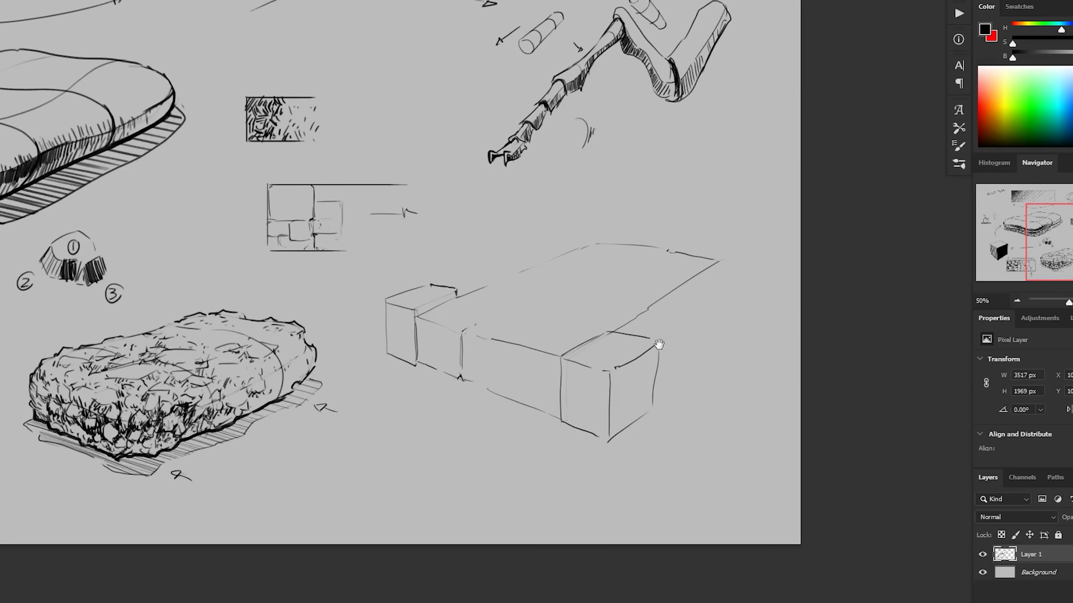
pyautogui.moveTo(483, 320); pyautogui.dragTo(421, 346)
pyautogui.moveTo(658, 286); pyautogui.dragTo(654, 315)
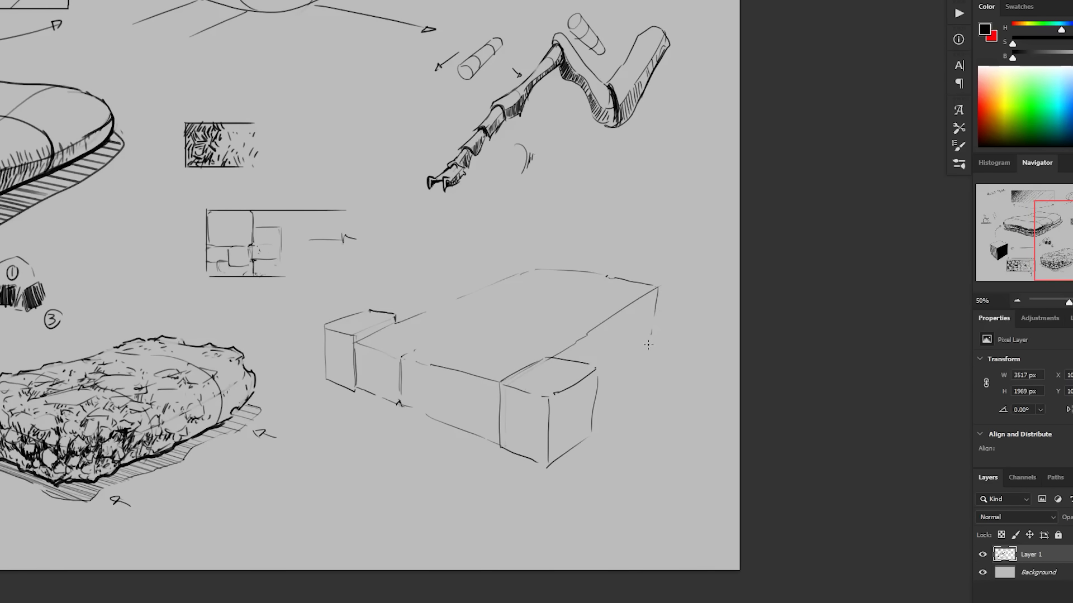
pyautogui.moveTo(608, 377); pyautogui.dragTo(617, 371)
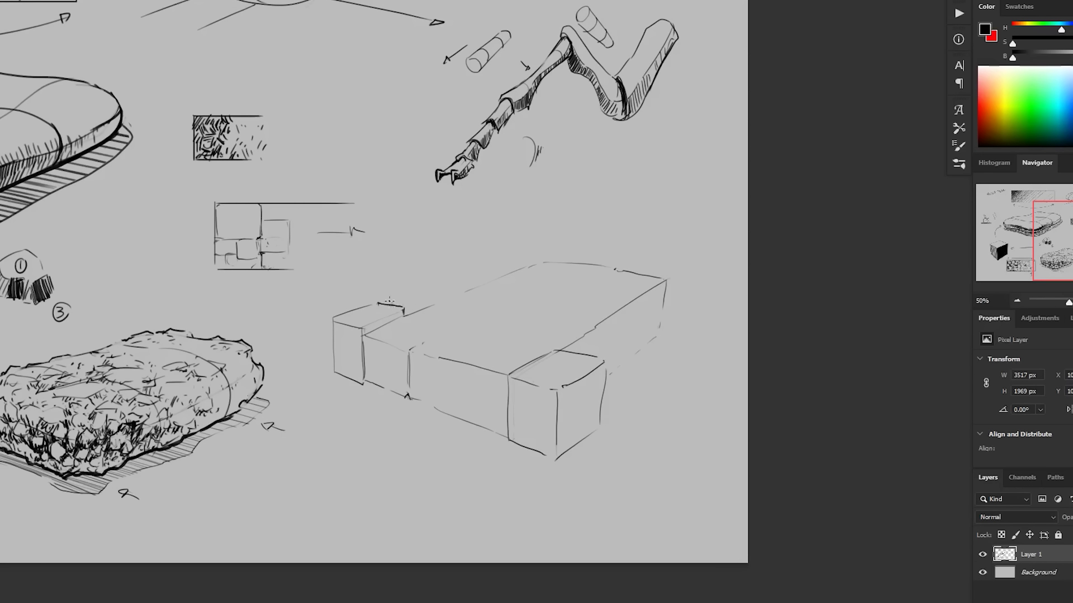
# Sketch a second block along the slab's left edge and delete the straight guide lines on its right side.
pyautogui.moveTo(395, 302)
pyautogui.mouseDown()
pyautogui.moveTo(411, 312)
pyautogui.moveTo(433, 289)
pyautogui.moveTo(456, 287)
pyautogui.mouseUp()
pyautogui.hotkey('ctrl', 'z')
pyautogui.moveTo(696, 289)
pyautogui.mouseDown()
pyautogui.moveTo(543, 331)
pyautogui.moveTo(609, 383)
pyautogui.moveTo(645, 339)
pyautogui.mouseUp()
pyautogui.press('Delete')
pyautogui.hotkey('ctrl', 'd')
pyautogui.press('b')
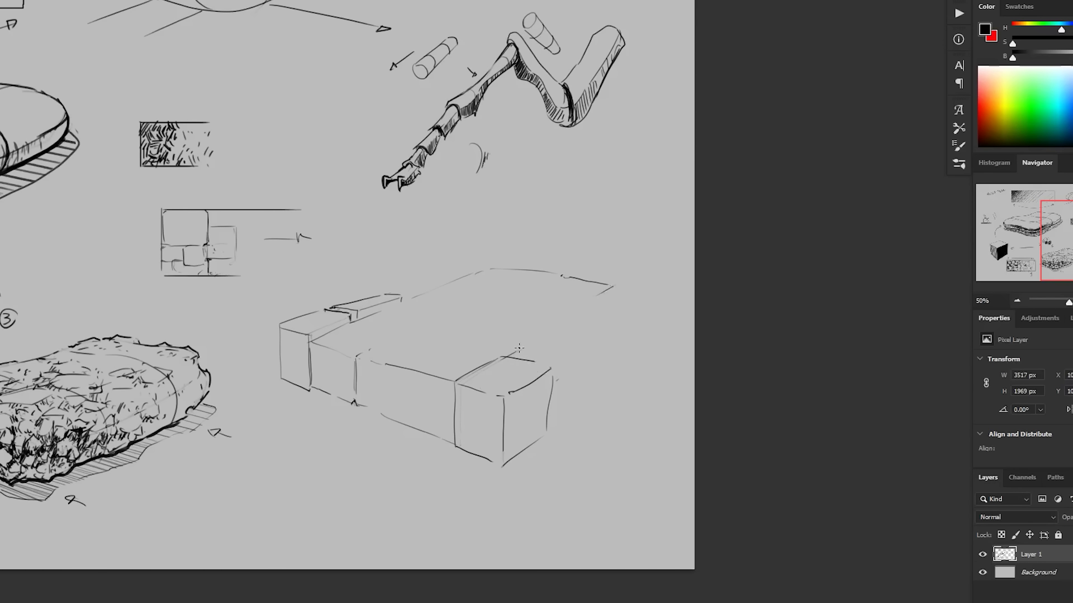
# Darken the near corner block's outline and draw a second block behind it along the slab's right side.
pyautogui.moveTo(510, 355)
pyautogui.mouseDown()
pyautogui.moveTo(558, 362)
pyautogui.moveTo(457, 382)
pyautogui.moveTo(454, 447)
pyautogui.mouseUp()
pyautogui.moveTo(493, 445); pyautogui.dragTo(497, 431)
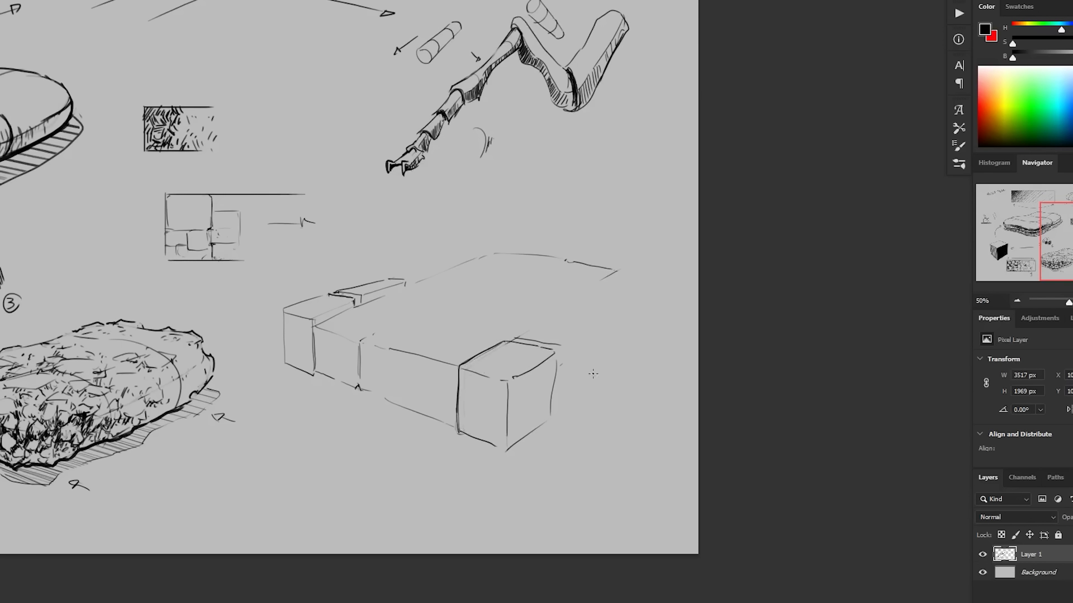
pyautogui.moveTo(529, 330)
pyautogui.mouseDown()
pyautogui.moveTo(563, 318)
pyautogui.moveTo(593, 330)
pyautogui.moveTo(596, 385)
pyautogui.mouseUp()
pyautogui.moveTo(561, 355)
pyautogui.mouseDown()
pyautogui.moveTo(556, 414)
pyautogui.moveTo(597, 385)
pyautogui.mouseUp()
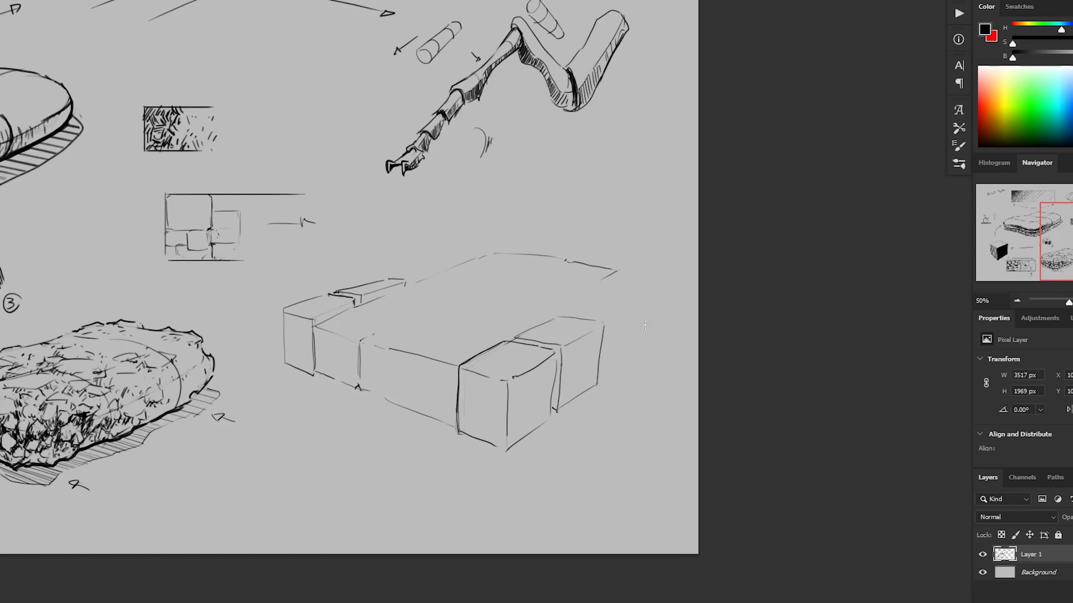
# Continue the row of narrow blocks along the slab's left edge up to the back corner.
pyautogui.moveTo(404, 277)
pyautogui.mouseDown()
pyautogui.moveTo(456, 256)
pyautogui.moveTo(410, 276)
pyautogui.mouseUp()
pyautogui.moveTo(393, 280); pyautogui.dragTo(409, 281)
pyautogui.moveTo(453, 256); pyautogui.dragTo(506, 249)
pyautogui.moveTo(661, 250); pyautogui.dragTo(665, 246)
# Draw a third and a fourth block receding along the slab's right side, with top faces and side edges.
pyautogui.moveTo(566, 305)
pyautogui.mouseDown()
pyautogui.moveTo(598, 289)
pyautogui.moveTo(643, 296)
pyautogui.mouseUp()
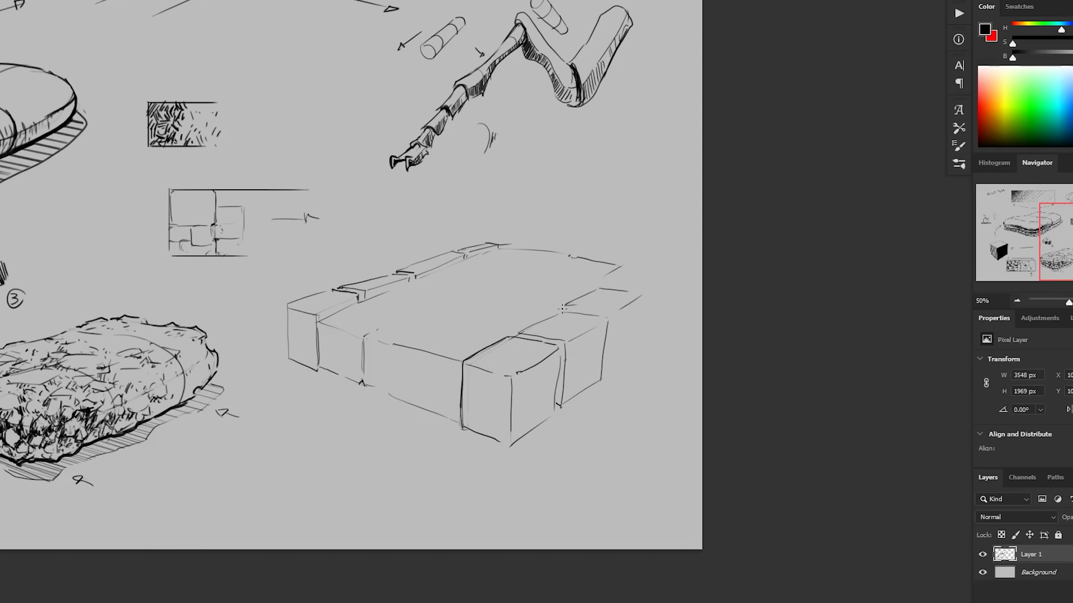
pyautogui.moveTo(566, 306)
pyautogui.mouseDown()
pyautogui.moveTo(612, 312)
pyautogui.moveTo(669, 279)
pyautogui.mouseUp()
pyautogui.moveTo(611, 282)
pyautogui.mouseDown()
pyautogui.moveTo(652, 290)
pyautogui.moveTo(607, 358)
pyautogui.mouseUp()
pyautogui.moveTo(642, 296); pyautogui.dragTo(631, 356)
pyautogui.moveTo(613, 312); pyautogui.dragTo(606, 375)
pyautogui.moveTo(606, 375); pyautogui.dragTo(632, 355)
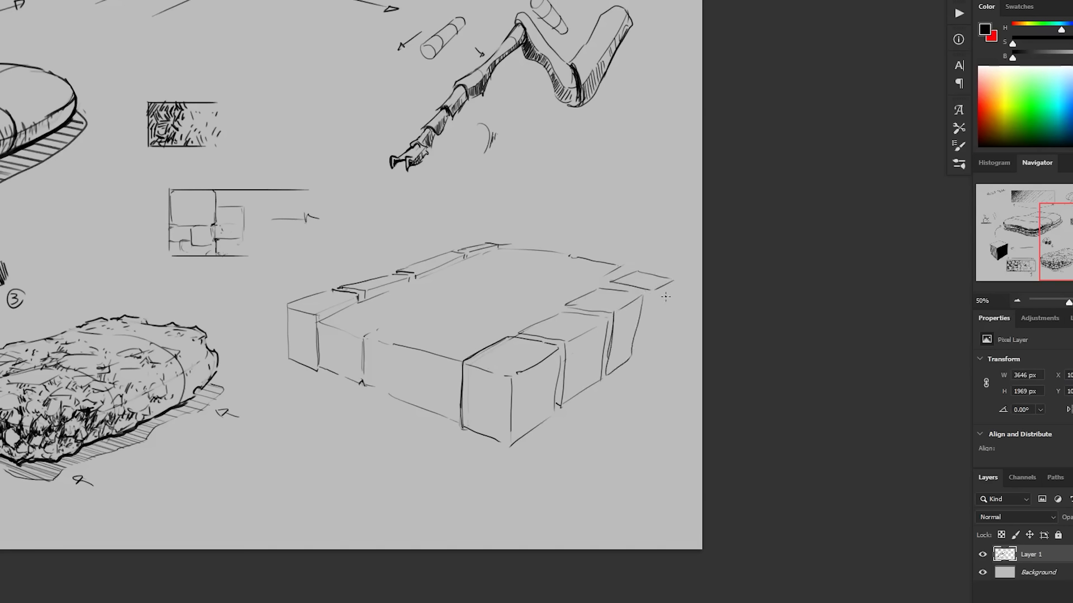
pyautogui.moveTo(649, 291)
pyautogui.mouseDown()
pyautogui.moveTo(643, 342)
pyautogui.moveTo(660, 327)
pyautogui.mouseUp()
pyautogui.moveTo(683, 401); pyautogui.dragTo(689, 387)
pyautogui.keyDown('alt'); pyautogui.click(674, 433); pyautogui.keyUp('alt')
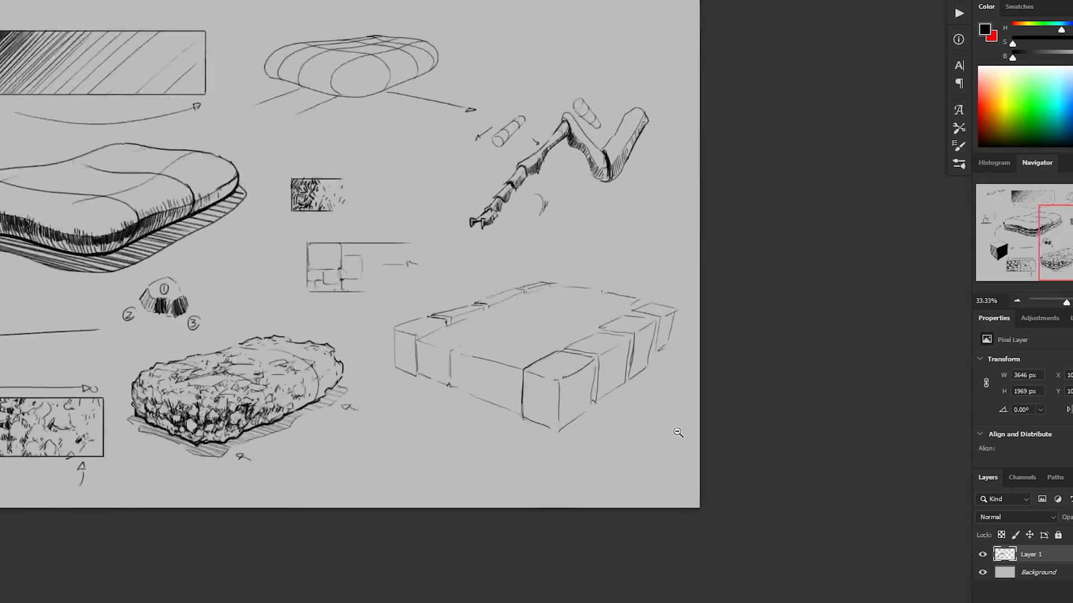
pyautogui.keyDown('ctrl'); pyautogui.click(677, 432); pyautogui.keyUp('ctrl')
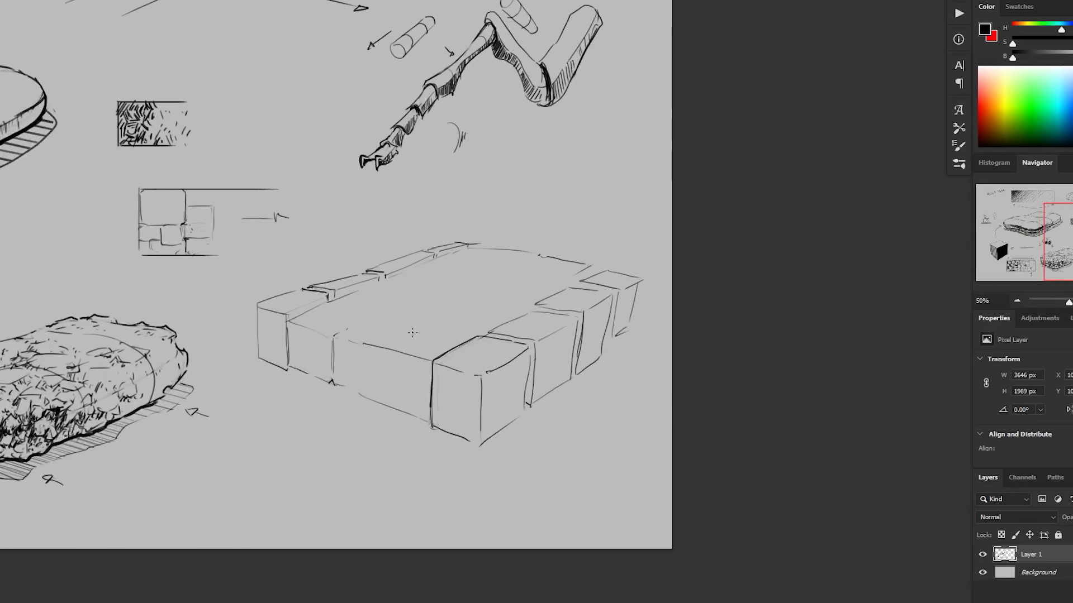
# Divide the slab's front row into separate blocks and thicken the vertical joints between them.
pyautogui.moveTo(342, 332)
pyautogui.mouseDown()
pyautogui.moveTo(441, 286)
pyautogui.moveTo(371, 305)
pyautogui.mouseUp()
pyautogui.moveTo(296, 319)
pyautogui.mouseDown()
pyautogui.moveTo(396, 279)
pyautogui.moveTo(378, 310)
pyautogui.moveTo(480, 336)
pyautogui.mouseUp()
pyautogui.moveTo(373, 307); pyautogui.dragTo(391, 316)
pyautogui.moveTo(332, 335)
pyautogui.mouseDown()
pyautogui.moveTo(386, 311)
pyautogui.moveTo(341, 332)
pyautogui.moveTo(376, 308)
pyautogui.moveTo(405, 322)
pyautogui.moveTo(386, 304)
pyautogui.moveTo(337, 334)
pyautogui.moveTo(332, 383)
pyautogui.moveTo(433, 427)
pyautogui.mouseUp()
pyautogui.moveTo(432, 384)
pyautogui.mouseDown()
pyautogui.moveTo(432, 431)
pyautogui.moveTo(435, 402)
pyautogui.mouseUp()
pyautogui.moveTo(283, 316); pyautogui.dragTo(284, 360)
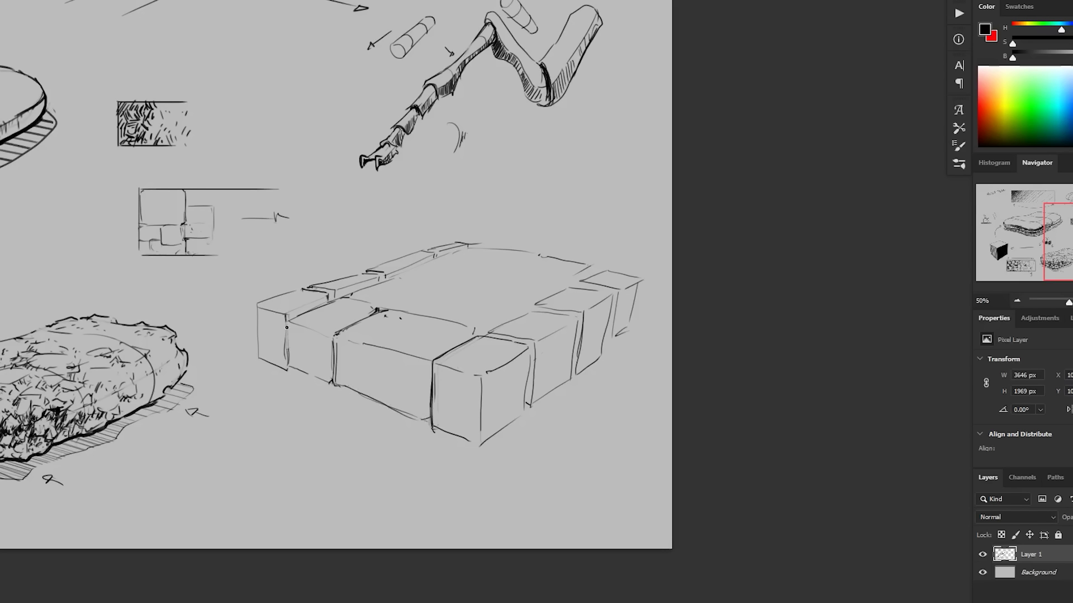
pyautogui.moveTo(285, 316); pyautogui.dragTo(287, 346)
pyautogui.moveTo(286, 342); pyautogui.dragTo(290, 369)
pyautogui.moveTo(287, 323); pyautogui.dragTo(290, 364)
pyautogui.moveTo(257, 305); pyautogui.dragTo(260, 308)
# Add broken joint lines for stone blocks across the back and middle of the slab's top surface.
pyautogui.moveTo(562, 306); pyautogui.dragTo(550, 311)
pyautogui.moveTo(528, 261)
pyautogui.mouseDown()
pyautogui.moveTo(572, 255)
pyautogui.moveTo(462, 264)
pyautogui.mouseUp()
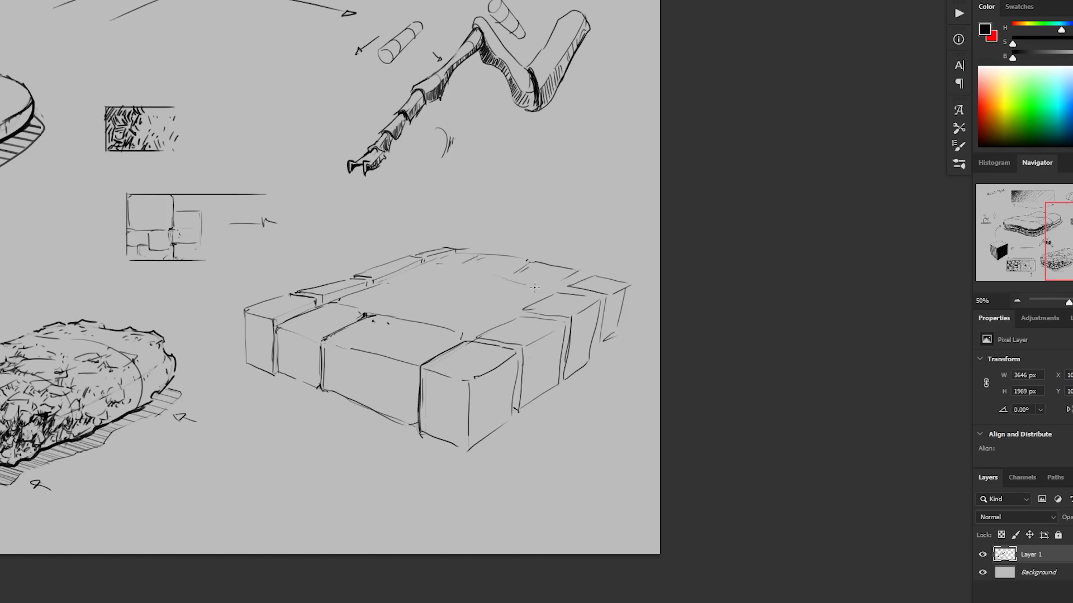
pyautogui.moveTo(565, 286); pyautogui.dragTo(514, 275)
pyautogui.moveTo(460, 268); pyautogui.dragTo(403, 283)
pyautogui.hotkey('ctrl', 'z')
pyautogui.hotkey('ctrl', 'z')
pyautogui.moveTo(446, 277)
pyautogui.mouseDown()
pyautogui.moveTo(495, 287)
pyautogui.moveTo(463, 282)
pyautogui.moveTo(493, 289)
pyautogui.moveTo(480, 300)
pyautogui.moveTo(493, 291)
pyautogui.mouseUp()
pyautogui.moveTo(410, 283); pyautogui.dragTo(440, 289)
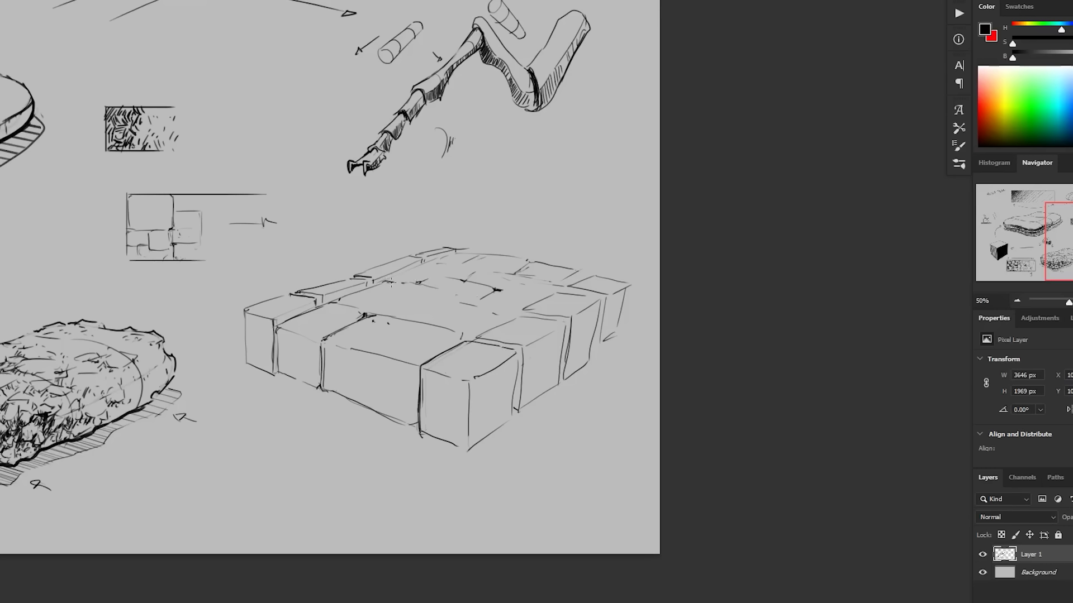
pyautogui.moveTo(391, 279); pyautogui.dragTo(439, 262)
# Split the wide front block with a joint over its top and side, and add a chipped crack on its upper edge.
pyautogui.moveTo(490, 365); pyautogui.dragTo(482, 371)
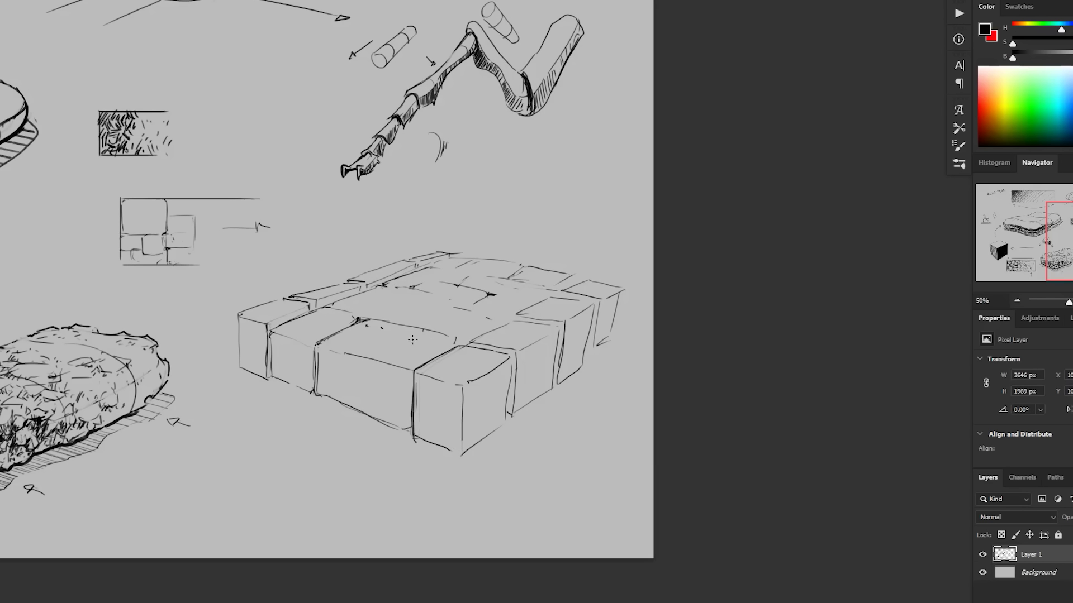
pyautogui.moveTo(412, 339)
pyautogui.mouseDown()
pyautogui.moveTo(378, 359)
pyautogui.moveTo(376, 422)
pyautogui.mouseUp()
pyautogui.hotkey('ctrl', 'z')
pyautogui.moveTo(376, 365)
pyautogui.mouseDown()
pyautogui.moveTo(377, 421)
pyautogui.moveTo(374, 356)
pyautogui.moveTo(389, 352)
pyautogui.moveTo(343, 354)
pyautogui.mouseUp()
pyautogui.hotkey('ctrl', 'z')
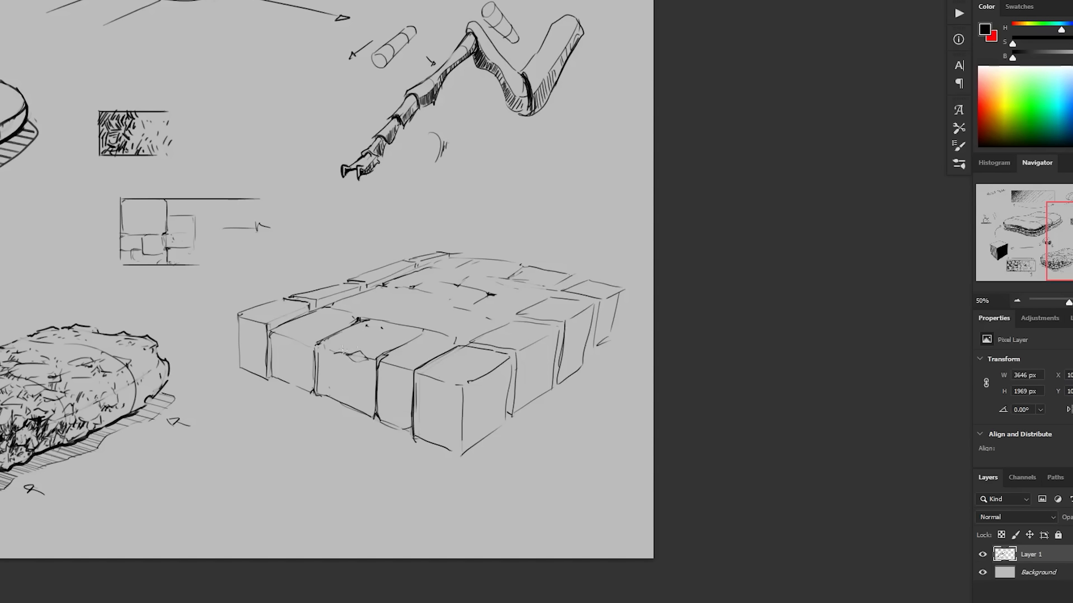
# Draw a fallen stone chunk, a dark broken gap and small fragments at the base of the front joint.
pyautogui.moveTo(293, 390)
pyautogui.mouseDown()
pyautogui.moveTo(313, 370)
pyautogui.moveTo(337, 399)
pyautogui.moveTo(316, 385)
pyautogui.moveTo(309, 394)
pyautogui.moveTo(327, 387)
pyautogui.moveTo(338, 402)
pyautogui.moveTo(324, 374)
pyautogui.moveTo(334, 398)
pyautogui.moveTo(322, 382)
pyautogui.moveTo(304, 388)
pyautogui.mouseUp()
pyautogui.moveTo(308, 379); pyautogui.dragTo(308, 386)
pyautogui.moveTo(313, 373)
pyautogui.mouseDown()
pyautogui.moveTo(308, 386)
pyautogui.moveTo(316, 384)
pyautogui.mouseUp()
pyautogui.click(321, 384)
pyautogui.moveTo(312, 385)
pyautogui.mouseDown()
pyautogui.moveTo(318, 395)
pyautogui.moveTo(297, 408)
pyautogui.moveTo(320, 404)
pyautogui.moveTo(301, 390)
pyautogui.moveTo(290, 394)
pyautogui.moveTo(317, 396)
pyautogui.moveTo(282, 405)
pyautogui.moveTo(330, 404)
pyautogui.moveTo(322, 399)
pyautogui.moveTo(331, 418)
pyautogui.mouseUp()
pyautogui.scroll(-1, 330, 416)
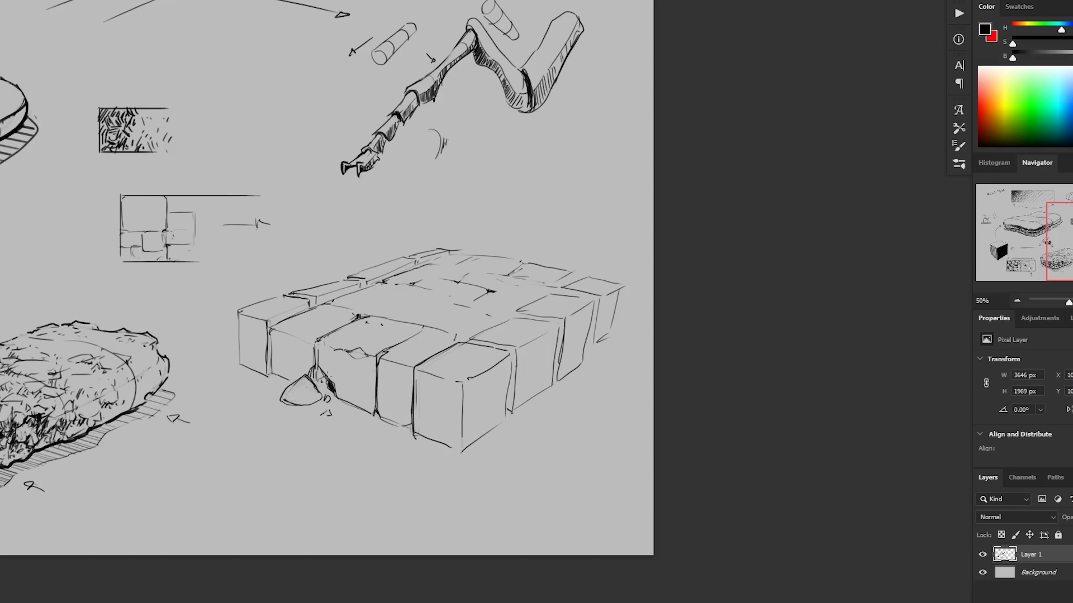
pyautogui.moveTo(315, 370); pyautogui.dragTo(328, 414)
pyautogui.moveTo(278, 369); pyautogui.dragTo(285, 390)
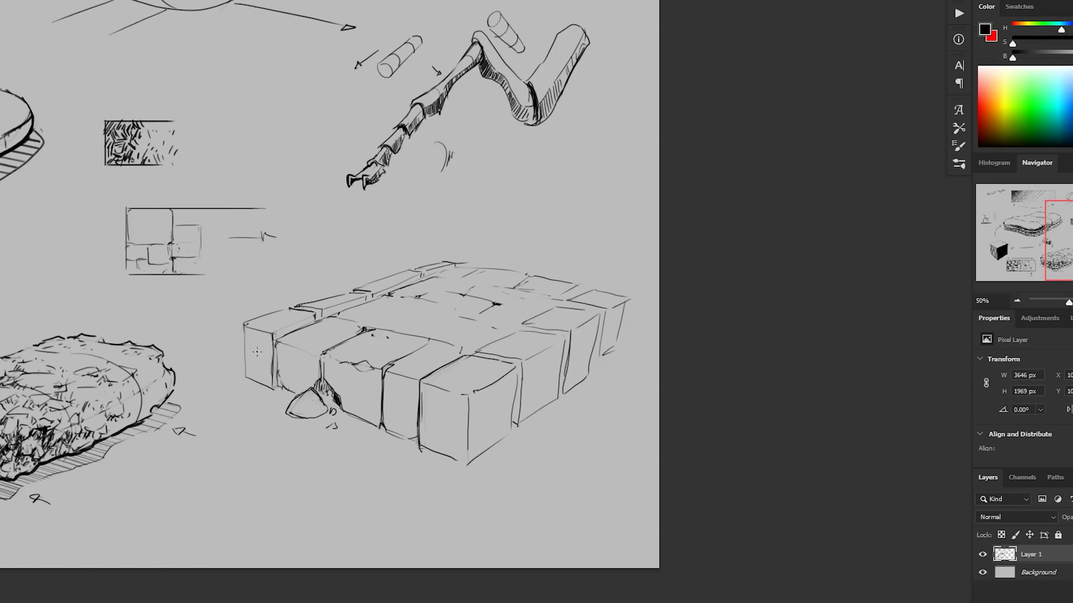
# Add small rubble at the slab's left and near corners, and a crack down the near corner block.
pyautogui.moveTo(245, 351); pyautogui.dragTo(256, 382)
pyautogui.moveTo(249, 376)
pyautogui.mouseDown()
pyautogui.moveTo(231, 385)
pyautogui.moveTo(261, 384)
pyautogui.mouseUp()
pyautogui.moveTo(450, 400)
pyautogui.mouseDown()
pyautogui.moveTo(433, 451)
pyautogui.moveTo(501, 431)
pyautogui.moveTo(524, 455)
pyautogui.mouseUp()
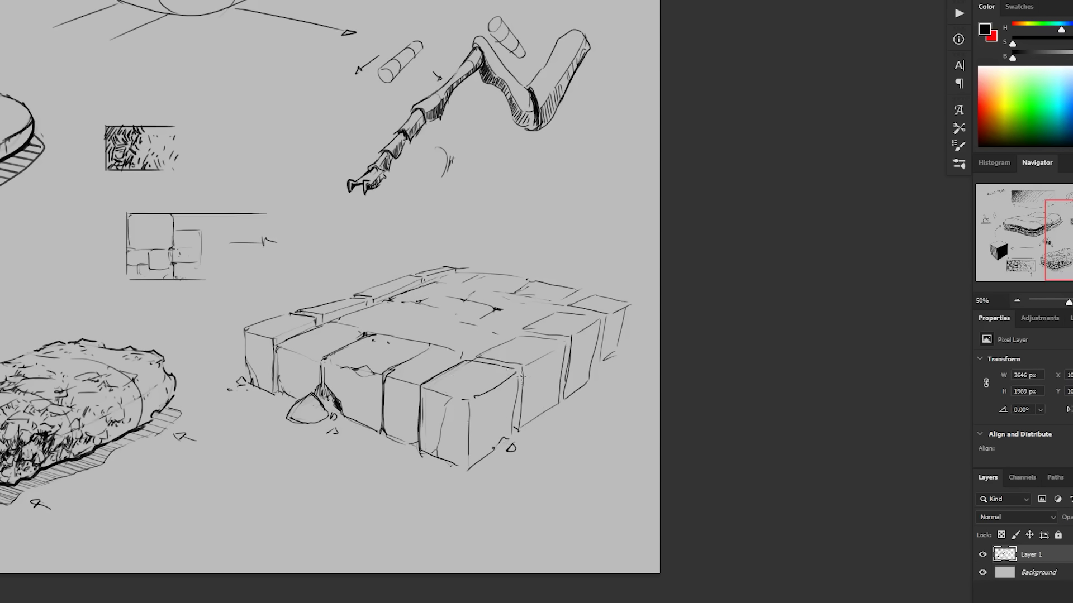
# Draw more stone joints across the slab's top, extend its faint back edge, and darken the right row's inner outline.
pyautogui.moveTo(484, 330)
pyautogui.mouseDown()
pyautogui.moveTo(506, 334)
pyautogui.moveTo(429, 346)
pyautogui.moveTo(468, 354)
pyautogui.moveTo(430, 347)
pyautogui.moveTo(439, 322)
pyautogui.moveTo(415, 338)
pyautogui.mouseUp()
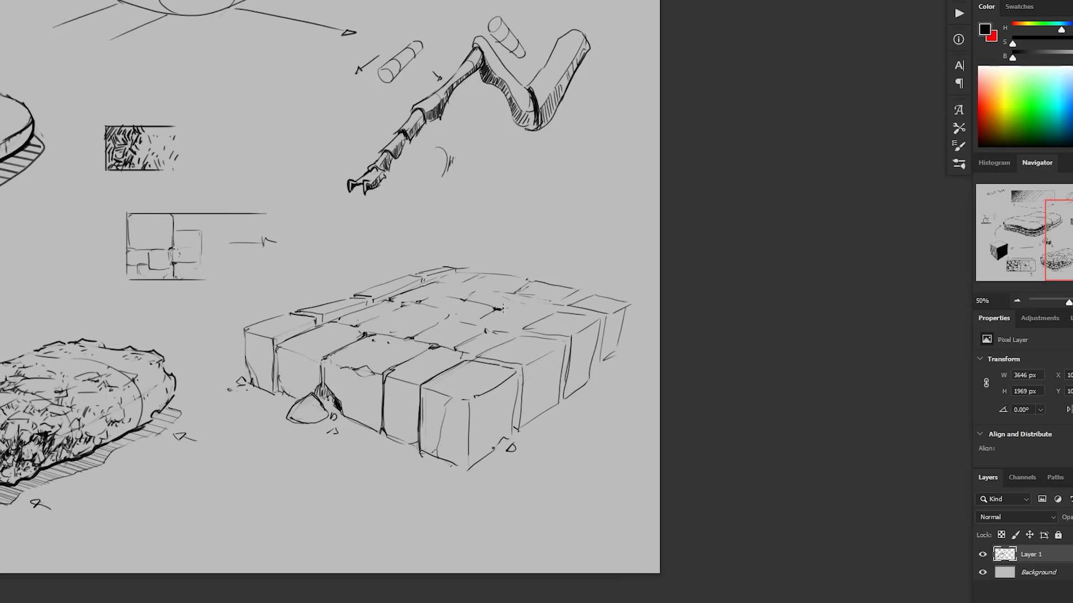
pyautogui.moveTo(564, 486); pyautogui.dragTo(592, 356)
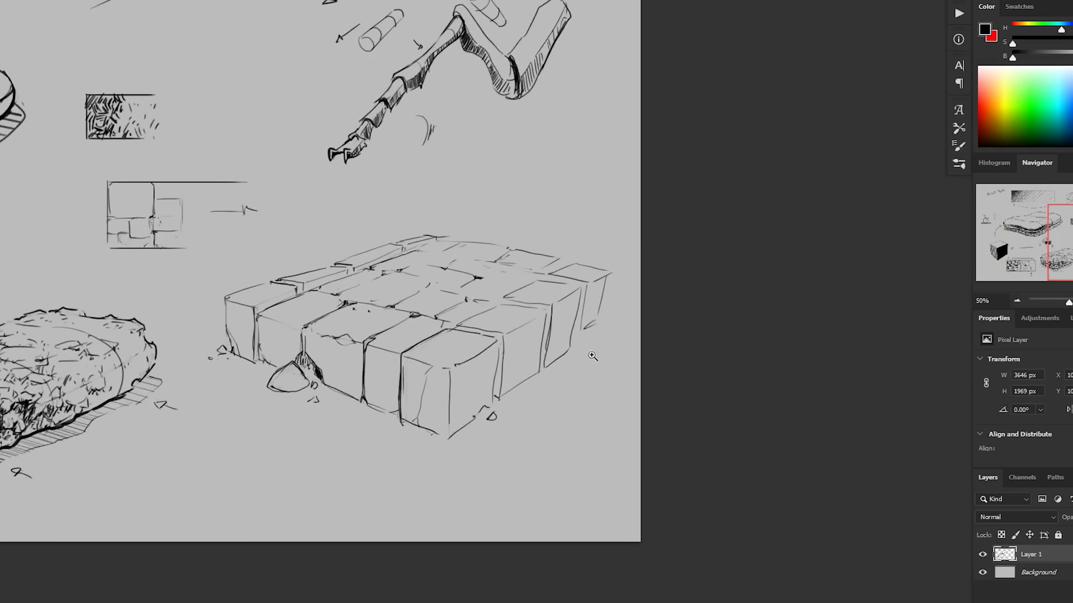
pyautogui.moveTo(477, 244)
pyautogui.mouseDown()
pyautogui.moveTo(497, 236)
pyautogui.moveTo(470, 232)
pyautogui.mouseUp()
pyautogui.moveTo(596, 253)
pyautogui.mouseDown()
pyautogui.moveTo(457, 329)
pyautogui.moveTo(499, 306)
pyautogui.mouseUp()
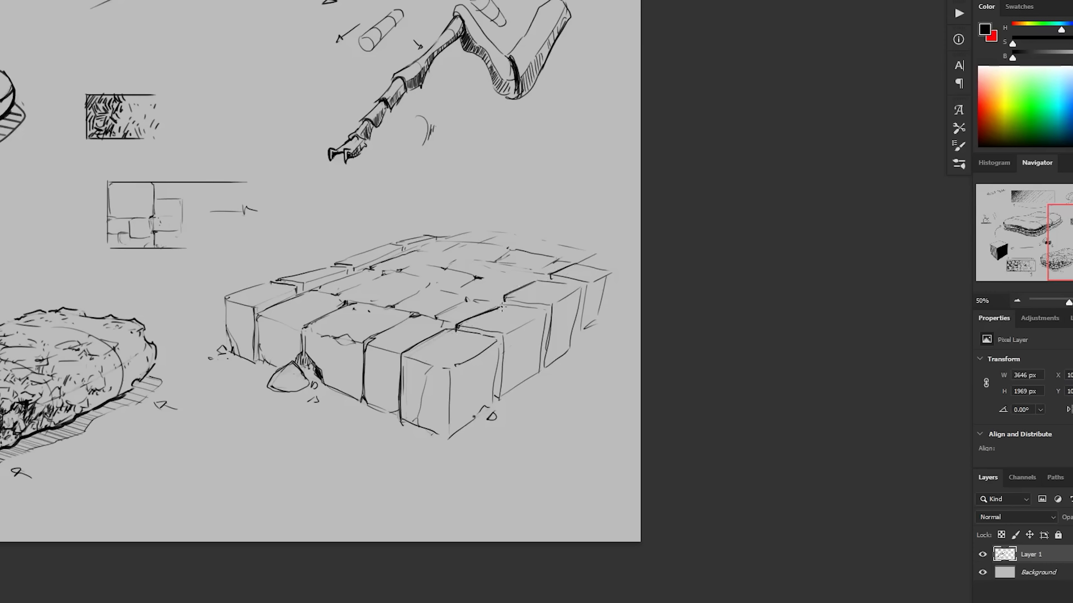
pyautogui.moveTo(535, 308); pyautogui.dragTo(505, 304)
pyautogui.moveTo(449, 330); pyautogui.dragTo(478, 334)
pyautogui.moveTo(462, 408); pyautogui.dragTo(470, 406)
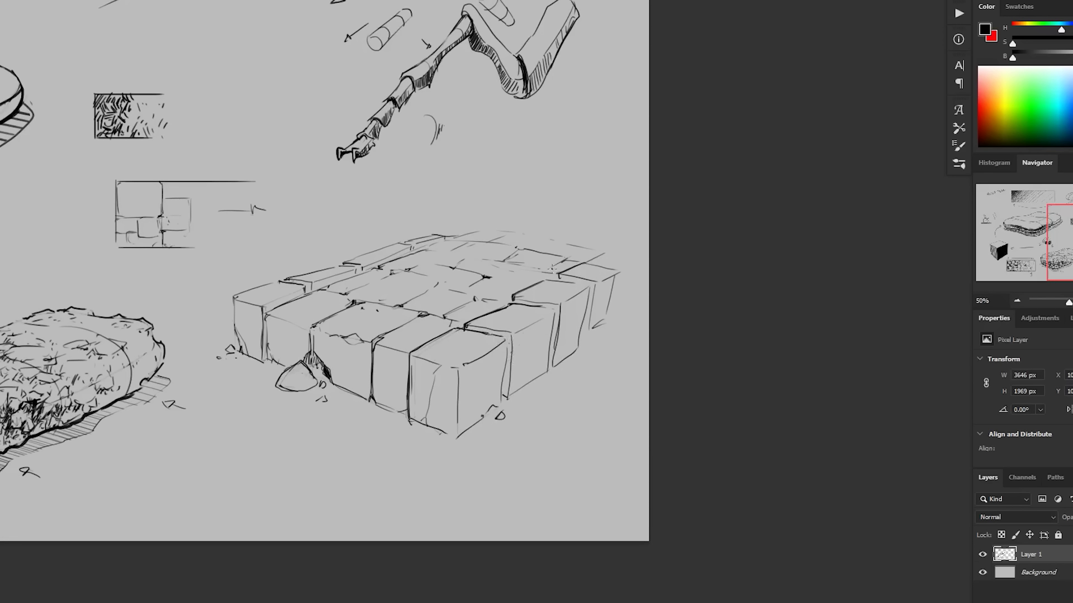
# Draw two small downward arrows above the slab pointing at its left and right edges.
pyautogui.moveTo(331, 226); pyautogui.dragTo(331, 251)
pyautogui.moveTo(607, 218); pyautogui.dragTo(608, 238)
pyautogui.moveTo(601, 339); pyautogui.dragTo(598, 367)
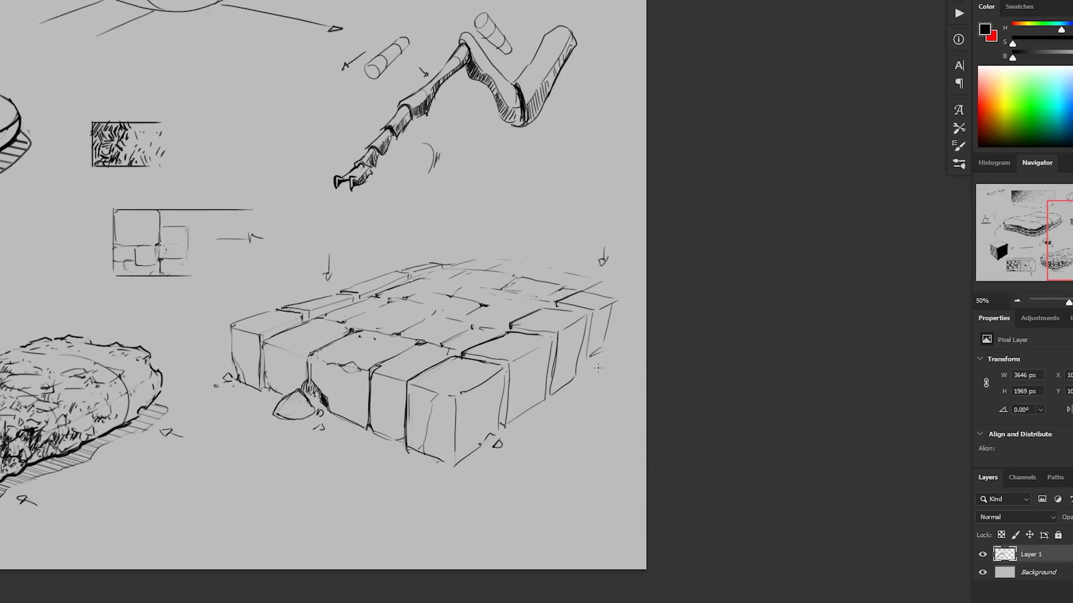
# Sketch a small upright rectangle above the slab as a plan view, with narrow divided strips along both long sides.
pyautogui.moveTo(494, 218)
pyautogui.mouseDown()
pyautogui.moveTo(494, 200)
pyautogui.moveTo(529, 168)
pyautogui.moveTo(534, 226)
pyautogui.mouseUp()
pyautogui.moveTo(496, 172)
pyautogui.mouseDown()
pyautogui.moveTo(495, 231)
pyautogui.moveTo(532, 231)
pyautogui.mouseUp()
pyautogui.moveTo(502, 171); pyautogui.dragTo(501, 231)
pyautogui.moveTo(527, 191); pyautogui.dragTo(528, 231)
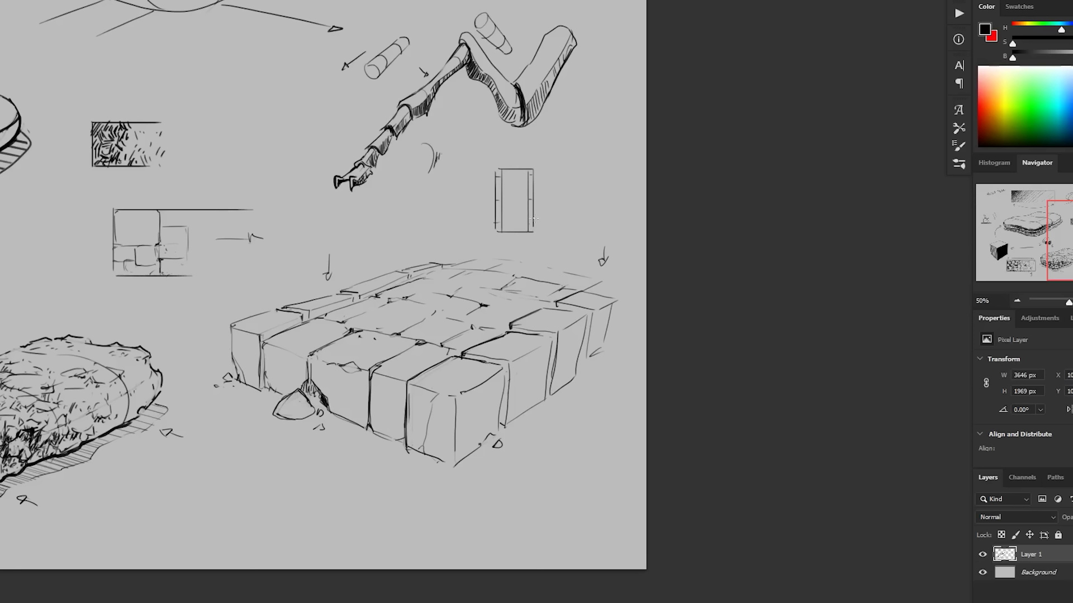
pyautogui.scroll(-3, 597, 346)
pyautogui.scroll(3, 597, 416)
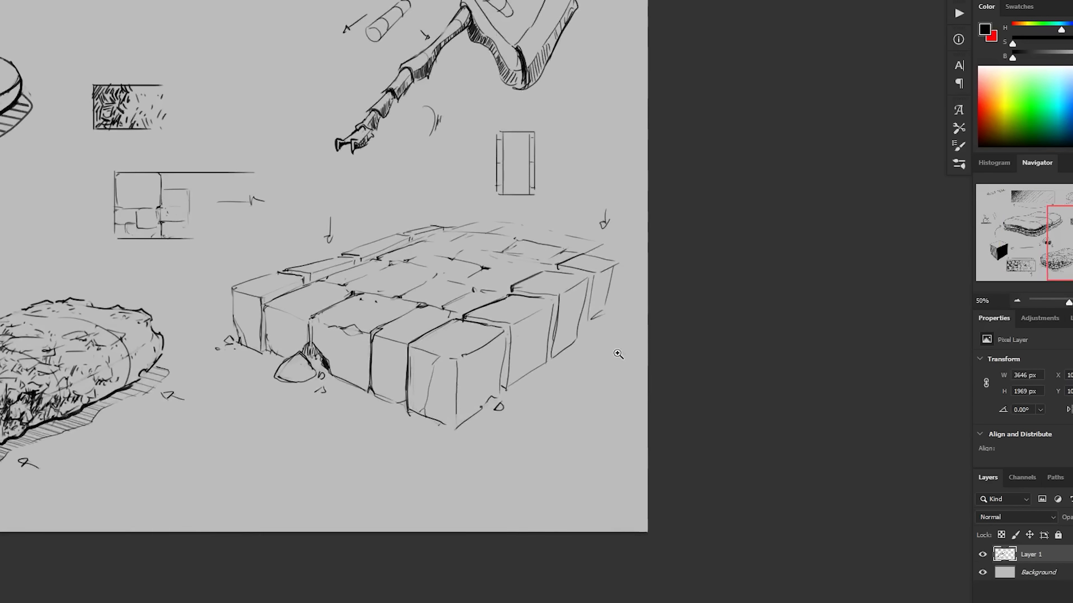
# Roughen the near corner block's right and lower edges and add small chip marks along the front base.
pyautogui.moveTo(543, 331); pyautogui.dragTo(549, 324)
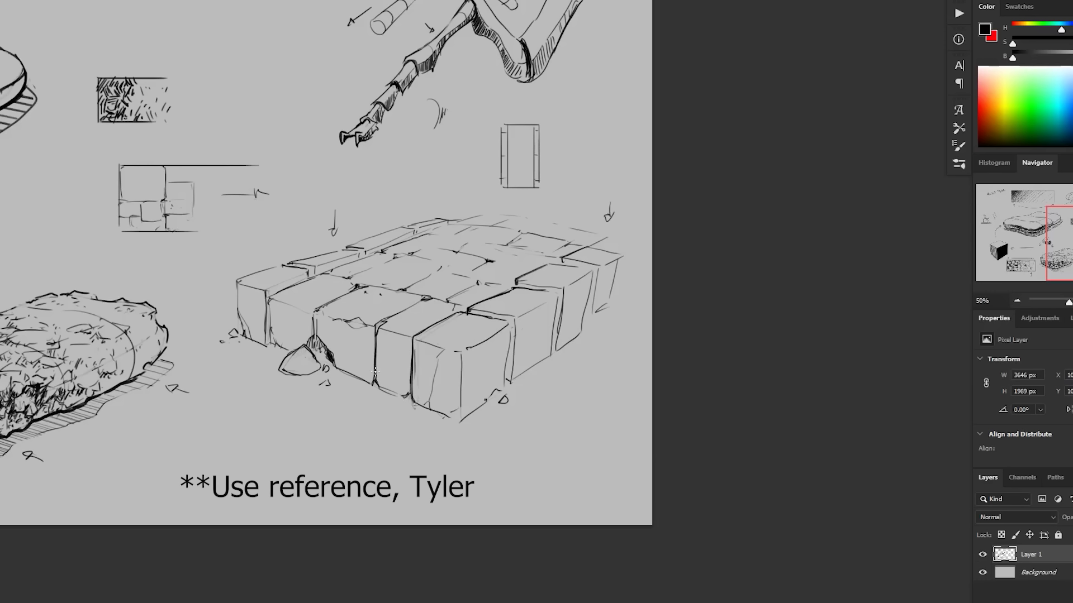
pyautogui.moveTo(493, 445); pyautogui.dragTo(492, 447)
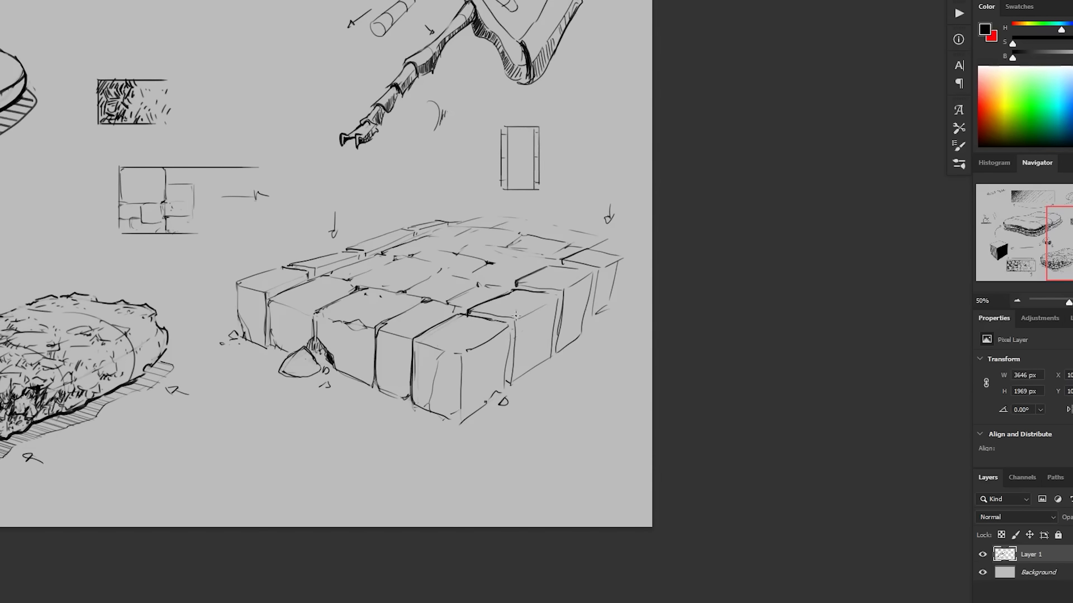
pyautogui.moveTo(509, 328)
pyautogui.mouseDown()
pyautogui.moveTo(501, 392)
pyautogui.moveTo(464, 417)
pyautogui.mouseUp()
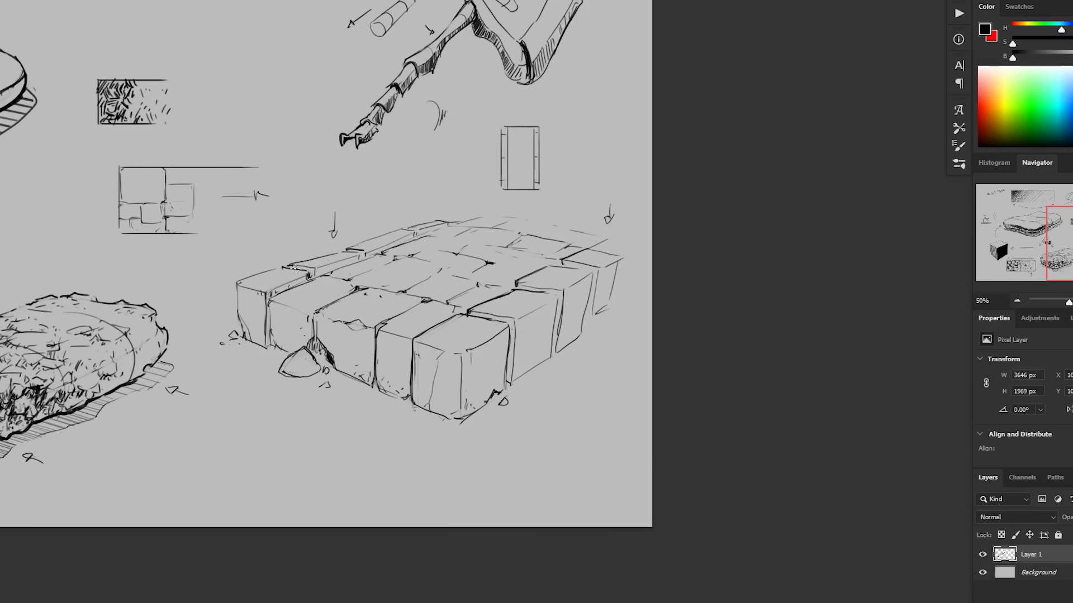
# Hatch dark shadows into the gaps and exposed sides between the blocks along the slab's left, right and front rows.
pyautogui.moveTo(291, 266); pyautogui.dragTo(345, 266)
pyautogui.moveTo(473, 308); pyautogui.dragTo(492, 310)
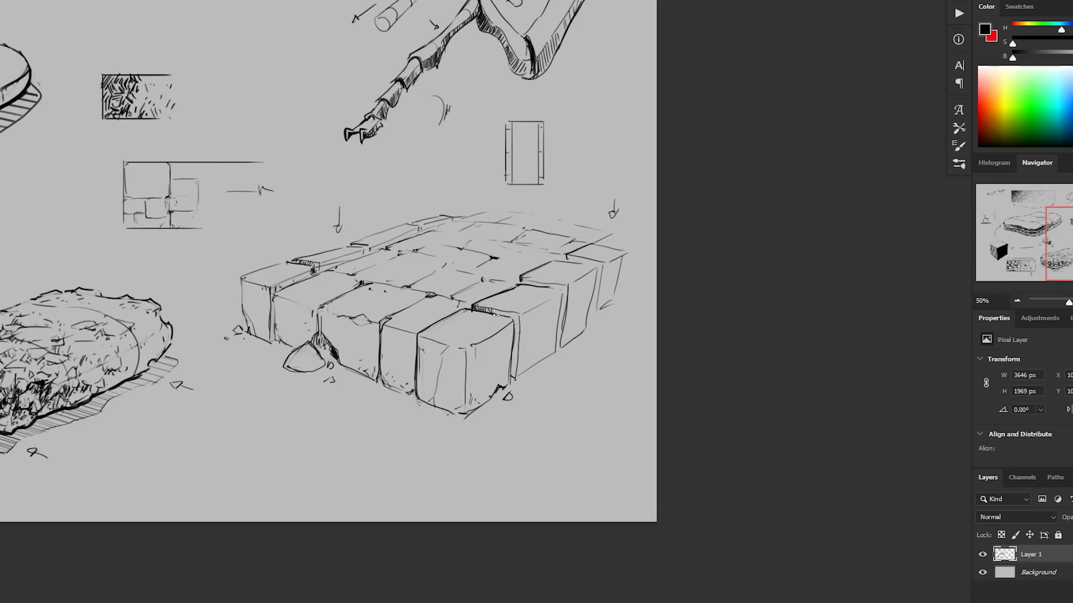
pyautogui.moveTo(494, 316)
pyautogui.mouseDown()
pyautogui.moveTo(514, 374)
pyautogui.moveTo(521, 327)
pyautogui.moveTo(518, 371)
pyautogui.mouseUp()
pyautogui.moveTo(420, 338)
pyautogui.mouseDown()
pyautogui.moveTo(411, 397)
pyautogui.moveTo(416, 357)
pyautogui.mouseUp()
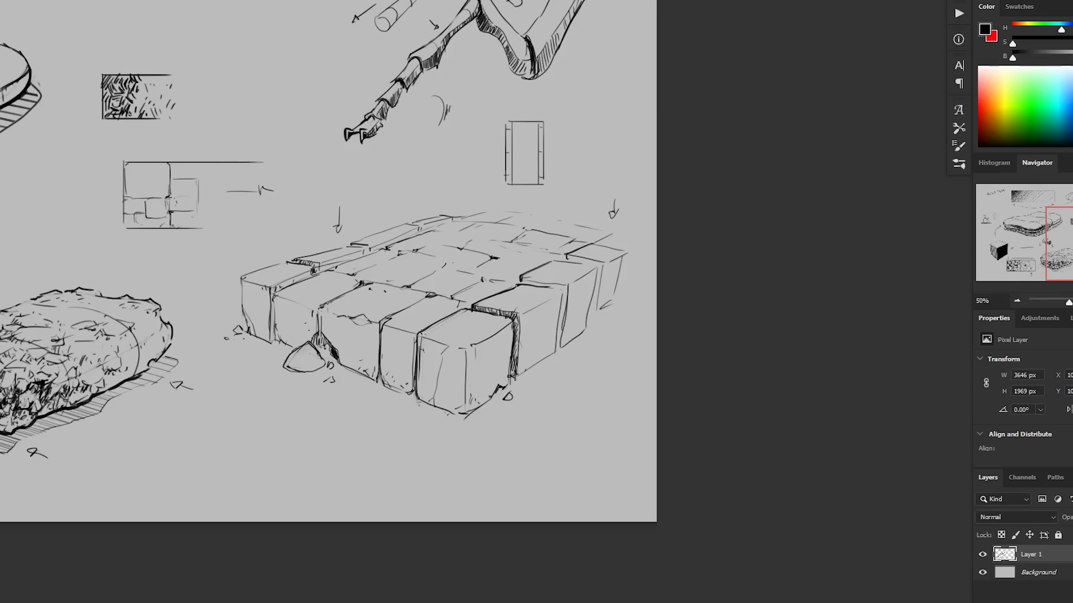
pyautogui.moveTo(566, 291); pyautogui.dragTo(556, 352)
pyautogui.moveTo(405, 319); pyautogui.dragTo(403, 380)
pyautogui.scroll(-1, 614, 310)
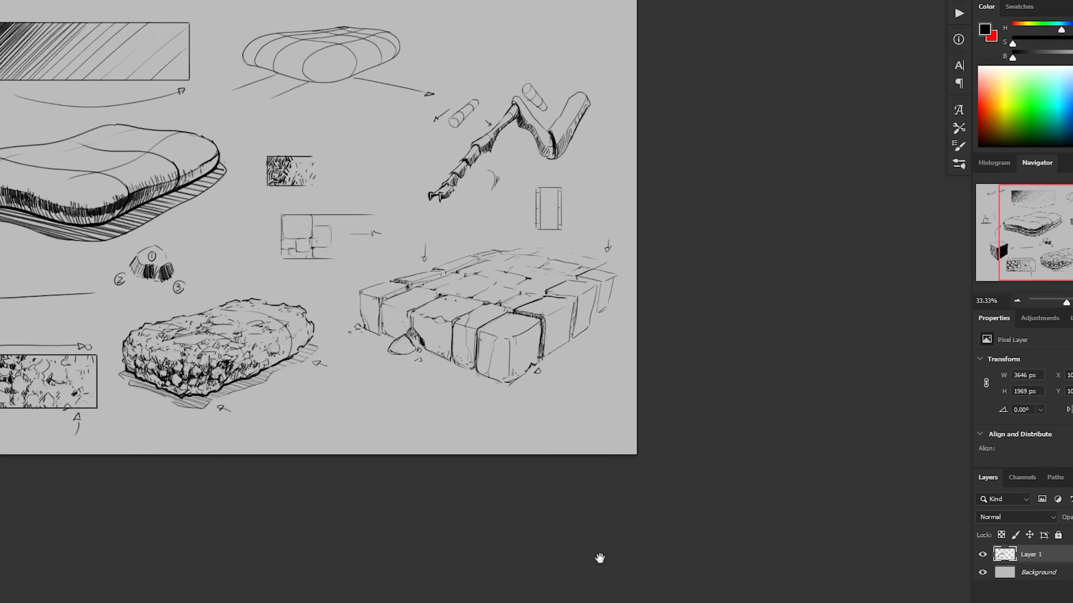
pyautogui.click(601, 300)
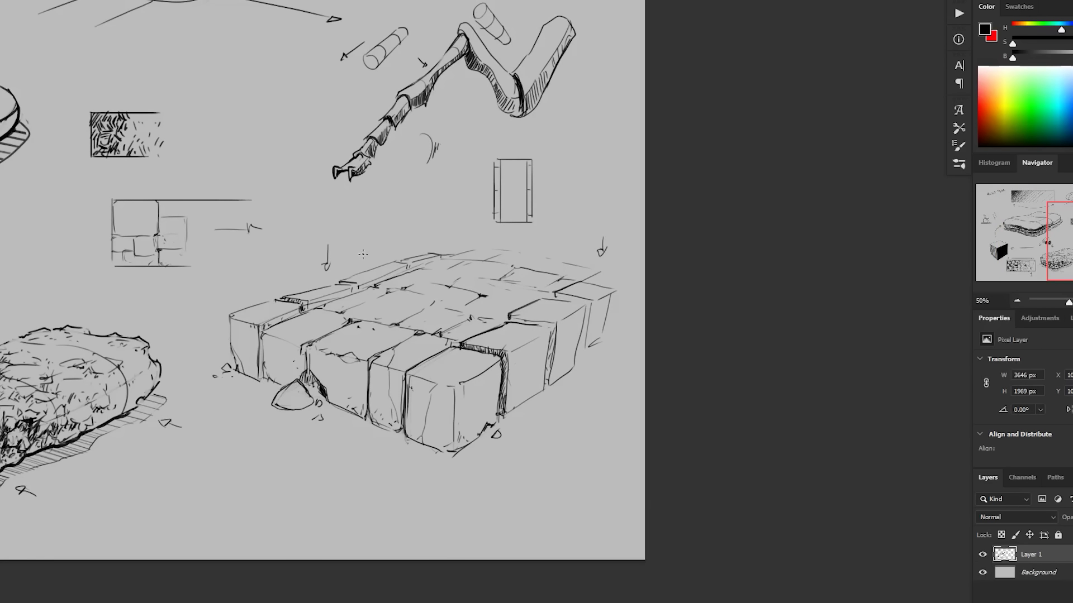
pyautogui.moveTo(360, 255); pyautogui.dragTo(447, 241)
pyautogui.scroll(-1, 748, 317)
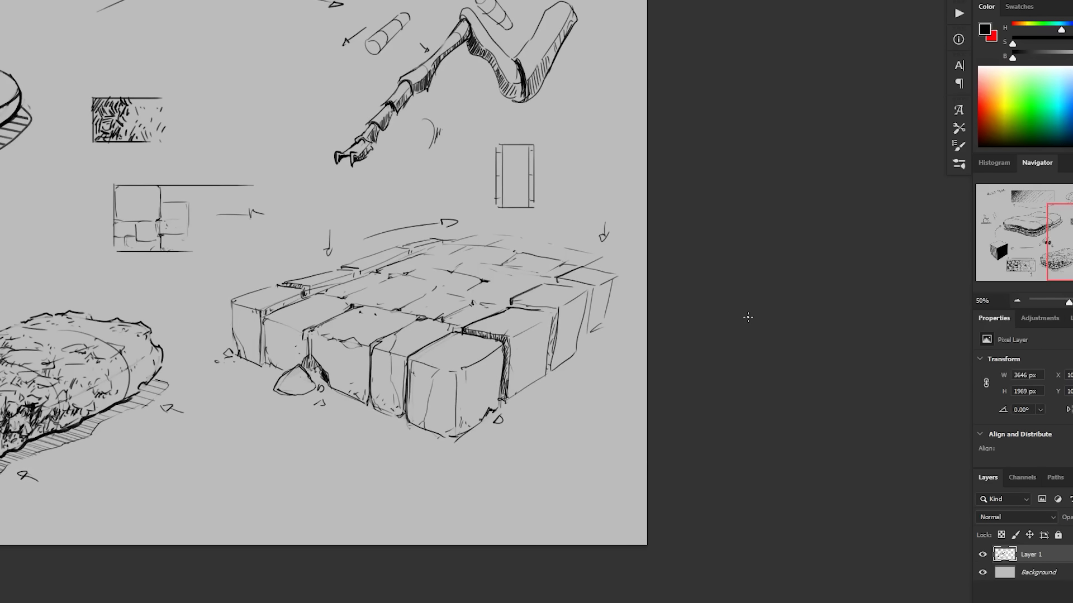
pyautogui.hotkey('ctrl', 'z')
pyautogui.hotkey('ctrl', 'z')
# Sketch a thin, flat rectangular slab in perspective in the empty area below the stone-block slab, with narrow thickness along its two near sides.
pyautogui.keyDown('alt'); pyautogui.click(610, 360); pyautogui.keyUp('alt')
pyautogui.moveTo(601, 372); pyautogui.dragTo(737, 369)
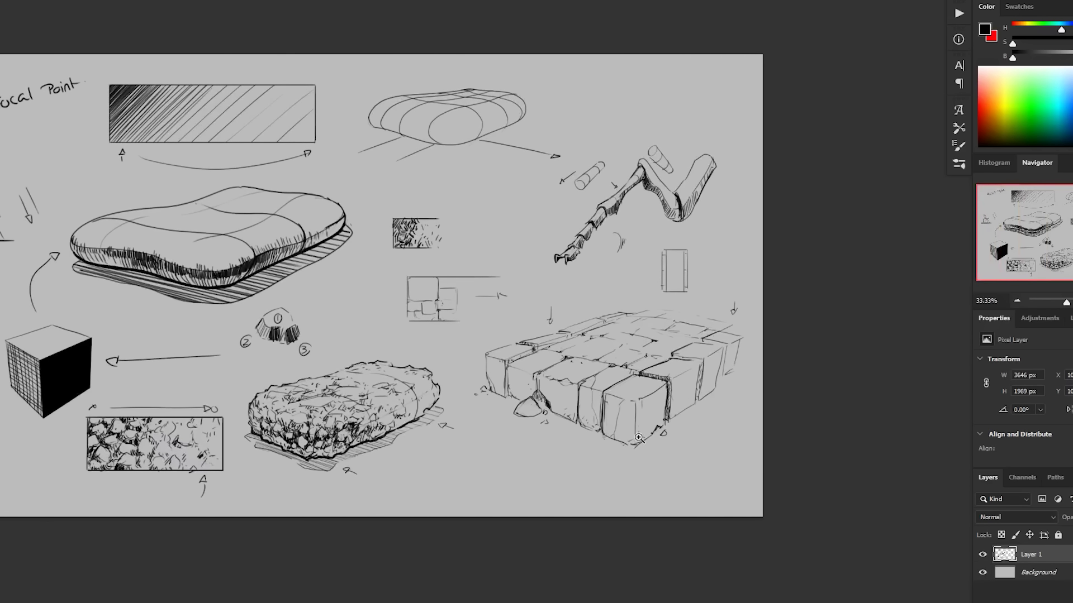
pyautogui.moveTo(707, 269)
pyautogui.mouseDown()
pyautogui.moveTo(642, 254)
pyautogui.moveTo(468, 352)
pyautogui.moveTo(559, 476)
pyautogui.moveTo(781, 432)
pyautogui.mouseUp()
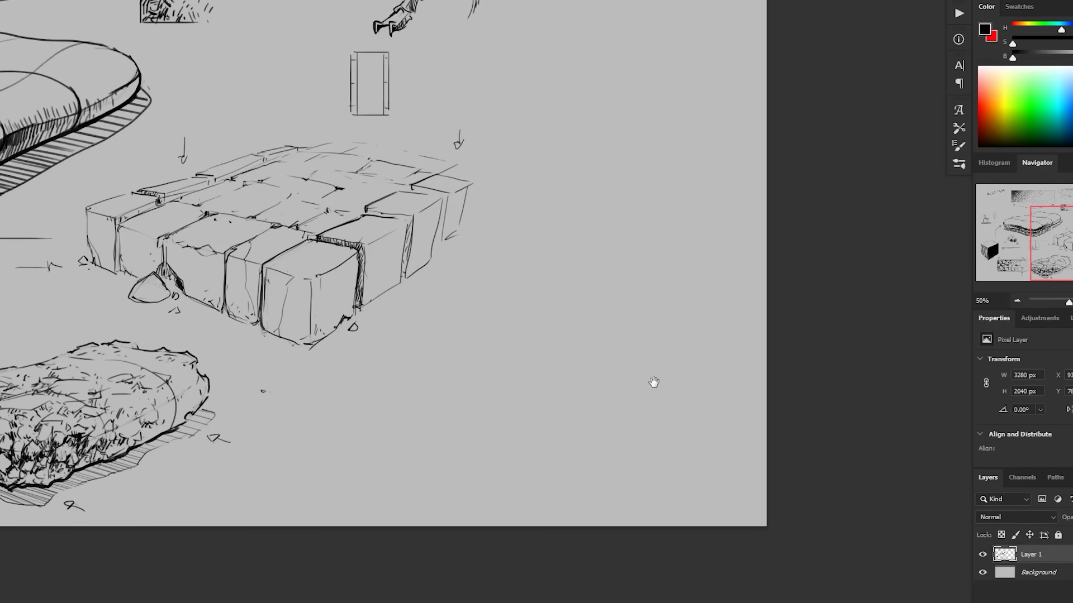
pyautogui.moveTo(654, 383); pyautogui.dragTo(659, 347)
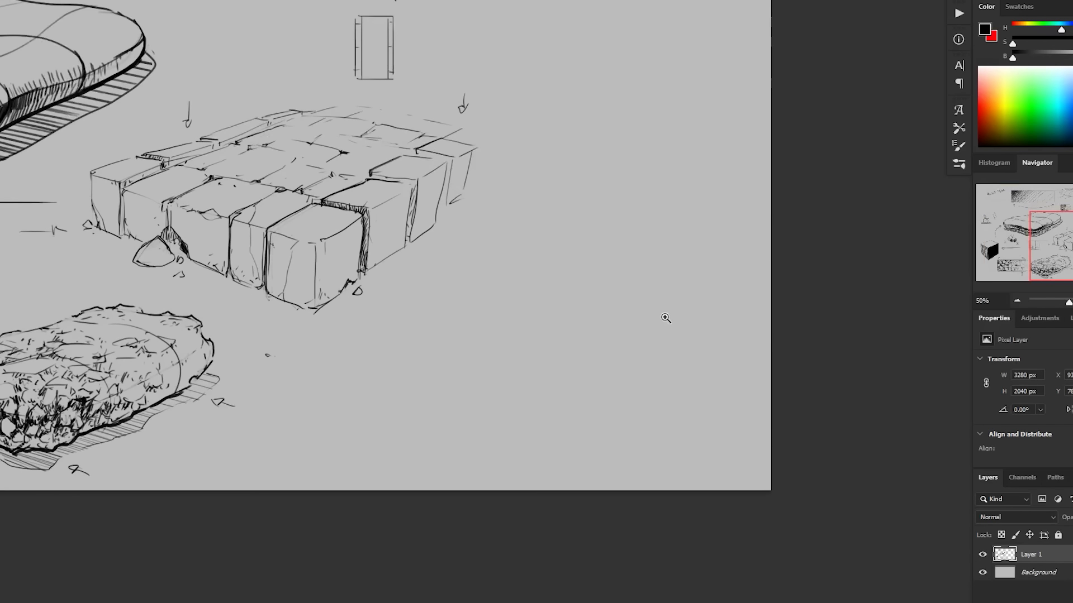
pyautogui.moveTo(502, 372); pyautogui.dragTo(492, 367)
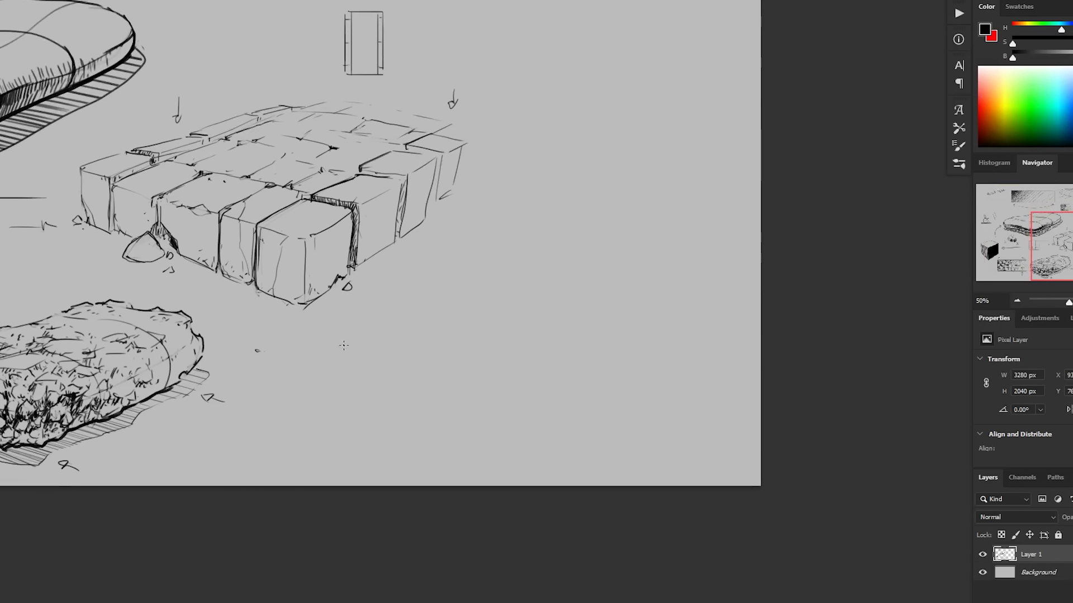
pyautogui.moveTo(337, 347)
pyautogui.mouseDown()
pyautogui.moveTo(606, 260)
pyautogui.moveTo(718, 288)
pyautogui.moveTo(484, 425)
pyautogui.mouseUp()
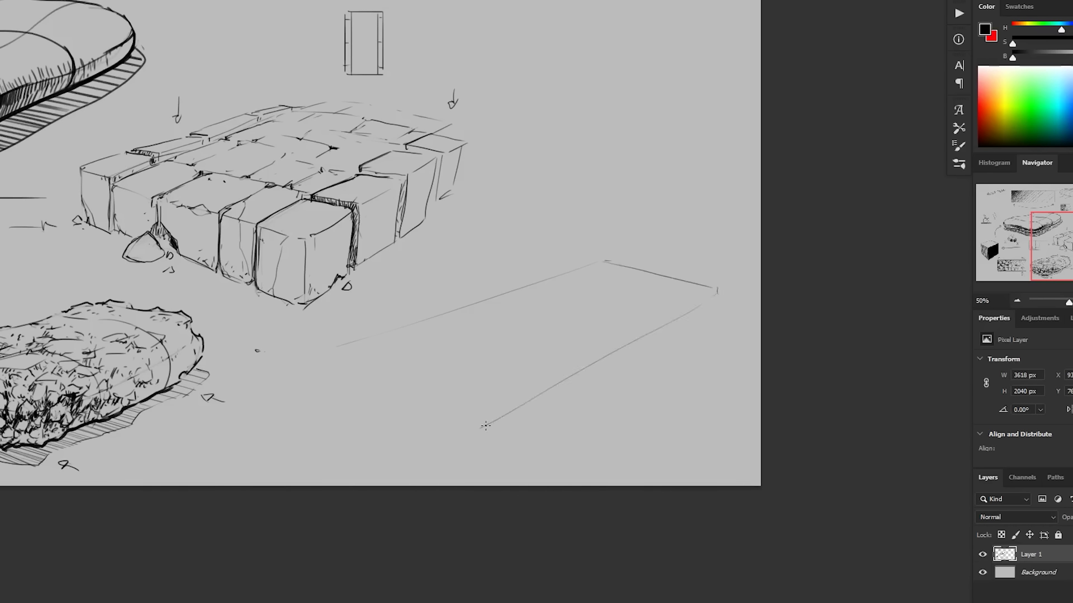
pyautogui.moveTo(339, 349)
pyautogui.mouseDown()
pyautogui.moveTo(473, 422)
pyautogui.moveTo(501, 424)
pyautogui.mouseUp()
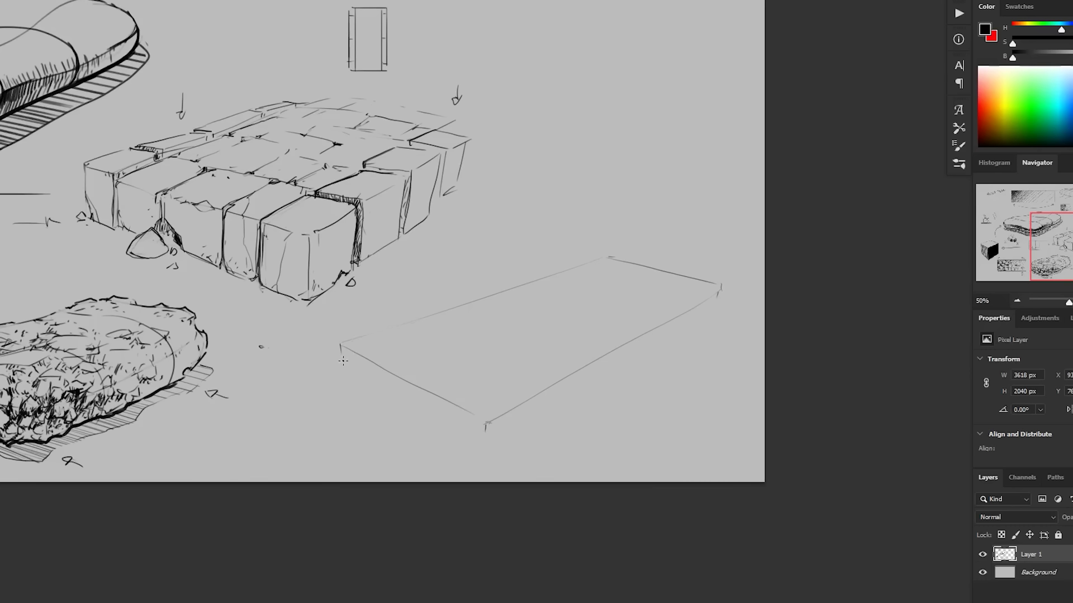
pyautogui.moveTo(485, 439); pyautogui.dragTo(720, 295)
pyautogui.moveTo(721, 358); pyautogui.dragTo(725, 335)
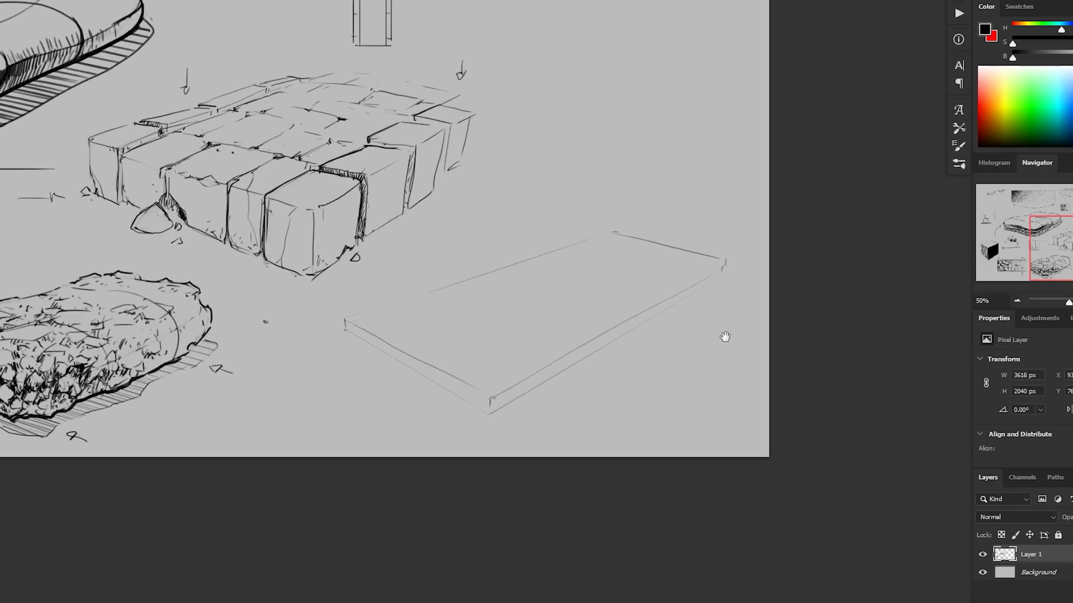
# Mark off an end plank on the flat slab, flip the canvas view horizontally, and draw the plank's seam and curved lower edge.
pyautogui.moveTo(345, 322); pyautogui.dragTo(390, 307)
pyautogui.moveTo(531, 378); pyautogui.dragTo(527, 392)
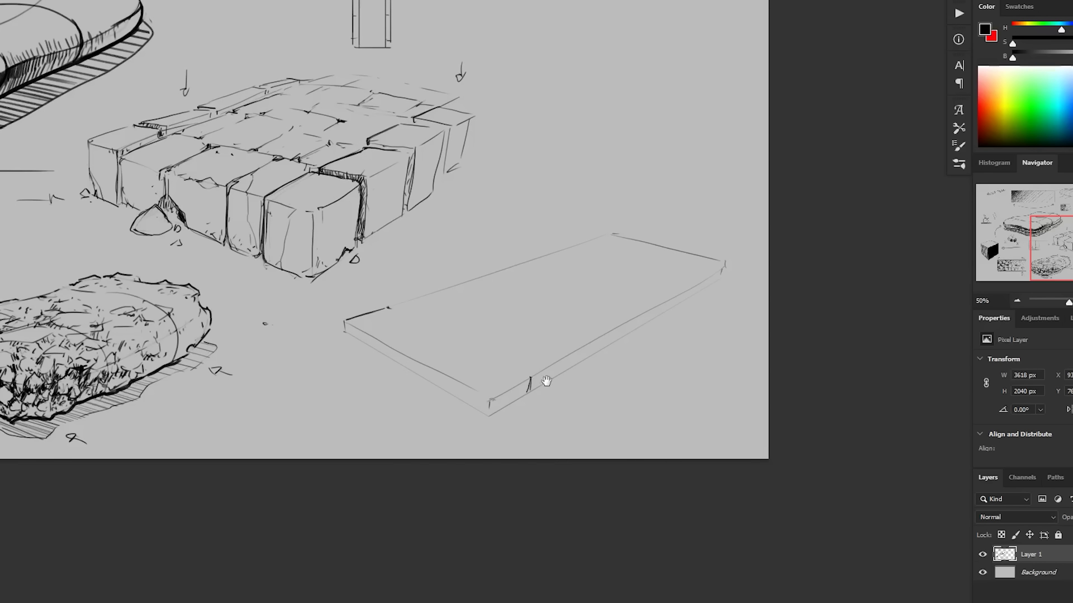
pyautogui.hotkey('ctrl', 'shift', 'h')
pyautogui.moveTo(684, 314); pyautogui.dragTo(546, 321)
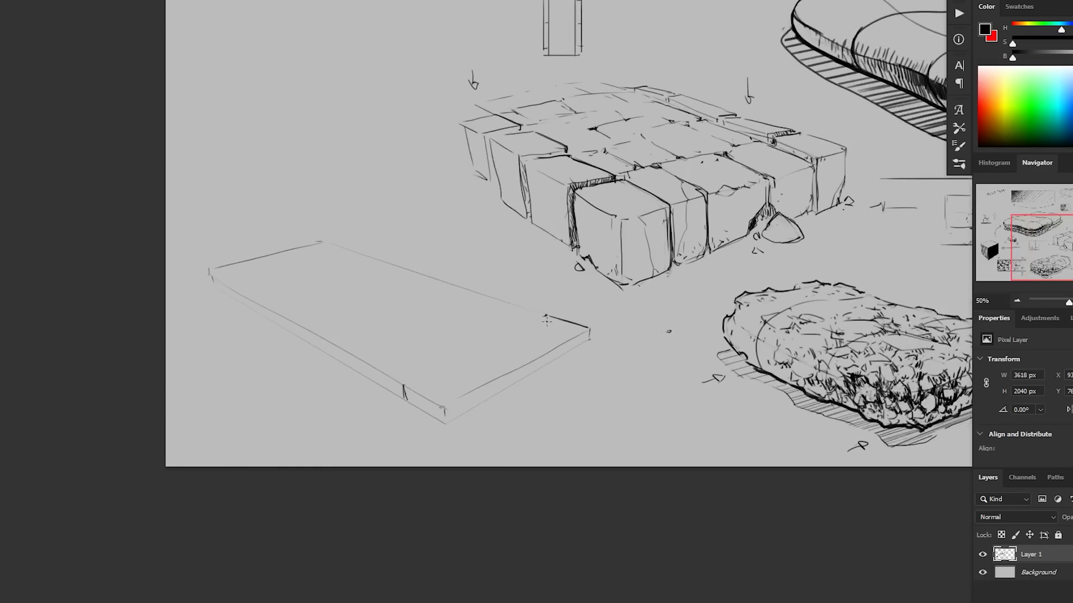
pyautogui.moveTo(402, 386); pyautogui.dragTo(547, 316)
pyautogui.moveTo(446, 422); pyautogui.dragTo(587, 344)
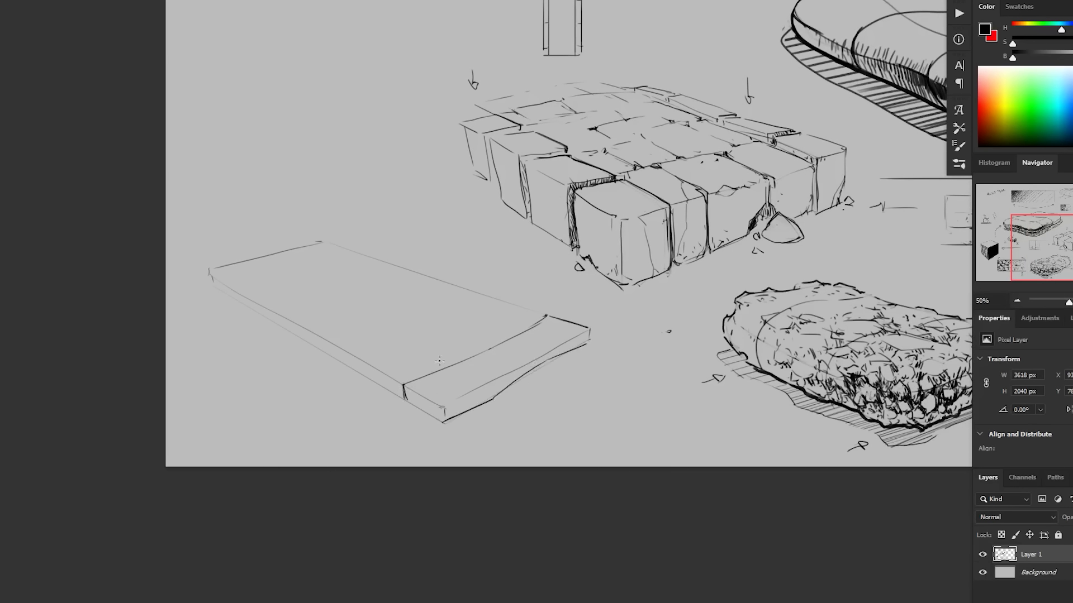
# Outline a second warped plank beside the near end plank and cut a rounded notch into the end plank's outer side.
pyautogui.moveTo(362, 365)
pyautogui.mouseDown()
pyautogui.moveTo(394, 386)
pyautogui.moveTo(365, 383)
pyautogui.moveTo(406, 399)
pyautogui.moveTo(427, 367)
pyautogui.moveTo(394, 382)
pyautogui.moveTo(543, 311)
pyautogui.mouseUp()
pyautogui.moveTo(362, 365); pyautogui.dragTo(519, 307)
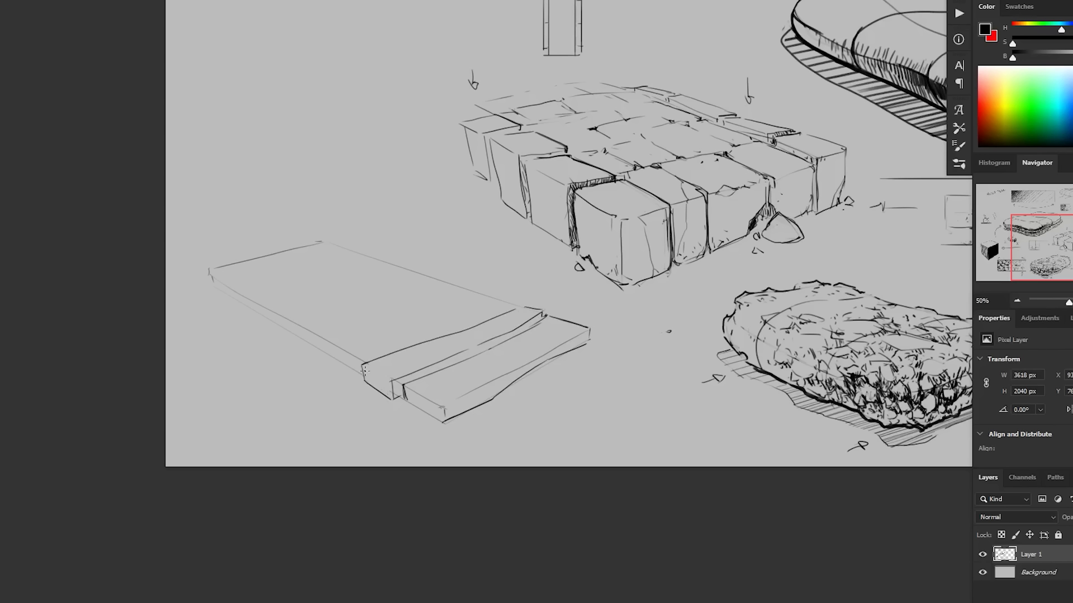
pyautogui.moveTo(363, 366)
pyautogui.mouseDown()
pyautogui.moveTo(422, 383)
pyautogui.moveTo(409, 388)
pyautogui.moveTo(439, 410)
pyautogui.moveTo(420, 412)
pyautogui.moveTo(490, 388)
pyautogui.moveTo(473, 407)
pyautogui.mouseUp()
pyautogui.moveTo(481, 384)
pyautogui.mouseDown()
pyautogui.moveTo(483, 403)
pyautogui.moveTo(472, 400)
pyautogui.mouseUp()
pyautogui.moveTo(484, 386); pyautogui.dragTo(536, 361)
pyautogui.moveTo(529, 319); pyautogui.dragTo(500, 345)
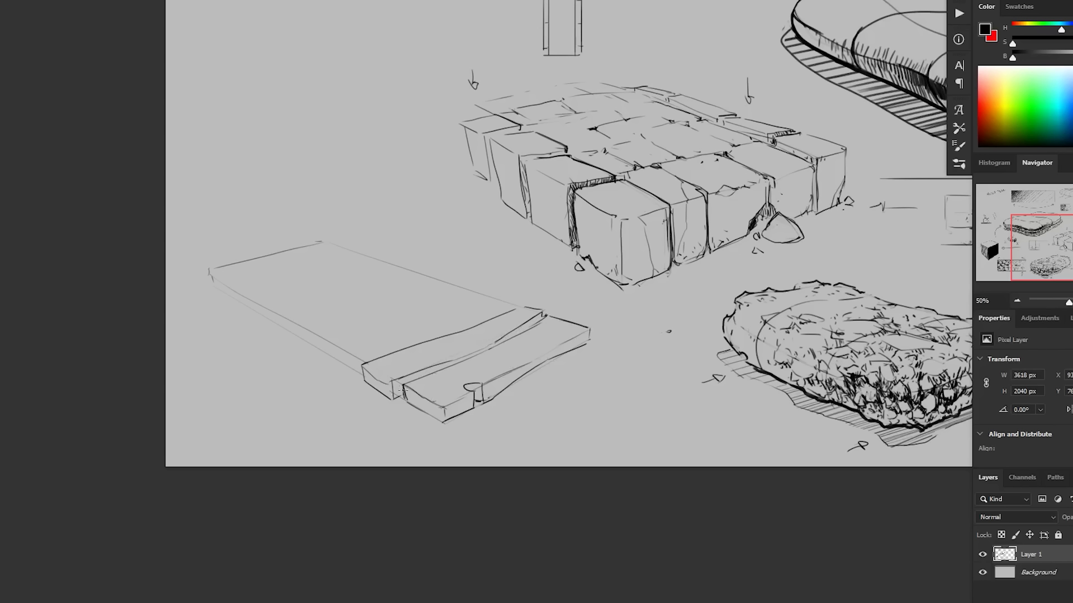
# Add light wood-grain strokes along the top of the notched end plank.
pyautogui.moveTo(416, 401)
pyautogui.mouseDown()
pyautogui.moveTo(437, 417)
pyautogui.moveTo(463, 373)
pyautogui.moveTo(491, 360)
pyautogui.mouseUp()
pyautogui.moveTo(413, 393); pyautogui.dragTo(534, 346)
pyautogui.moveTo(441, 381); pyautogui.dragTo(473, 365)
pyautogui.moveTo(563, 352)
pyautogui.mouseDown()
pyautogui.moveTo(540, 347)
pyautogui.moveTo(566, 331)
pyautogui.moveTo(486, 353)
pyautogui.moveTo(413, 391)
pyautogui.moveTo(536, 358)
pyautogui.mouseUp()
pyautogui.hotkey('ctrl', 'd')
# Redefine the second plank's inner edge and outline a third plank beside it, with a slightly offset front end.
pyautogui.moveTo(360, 368); pyautogui.dragTo(525, 305)
pyautogui.moveTo(335, 343)
pyautogui.mouseDown()
pyautogui.moveTo(335, 362)
pyautogui.moveTo(355, 370)
pyautogui.moveTo(341, 352)
pyautogui.moveTo(358, 363)
pyautogui.mouseUp()
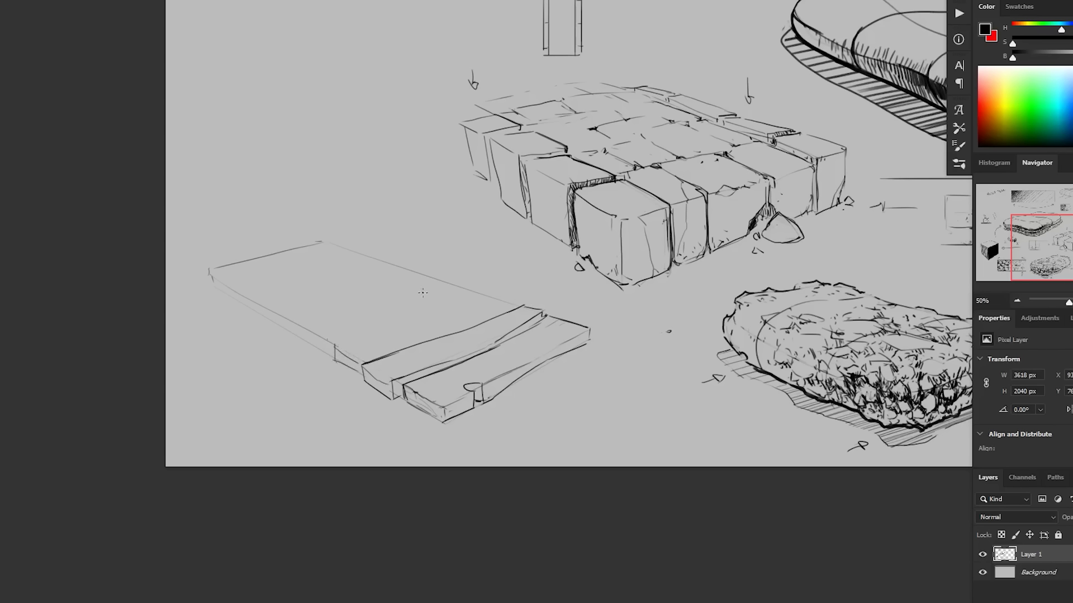
pyautogui.moveTo(335, 345)
pyautogui.mouseDown()
pyautogui.moveTo(489, 296)
pyautogui.moveTo(529, 313)
pyautogui.mouseUp()
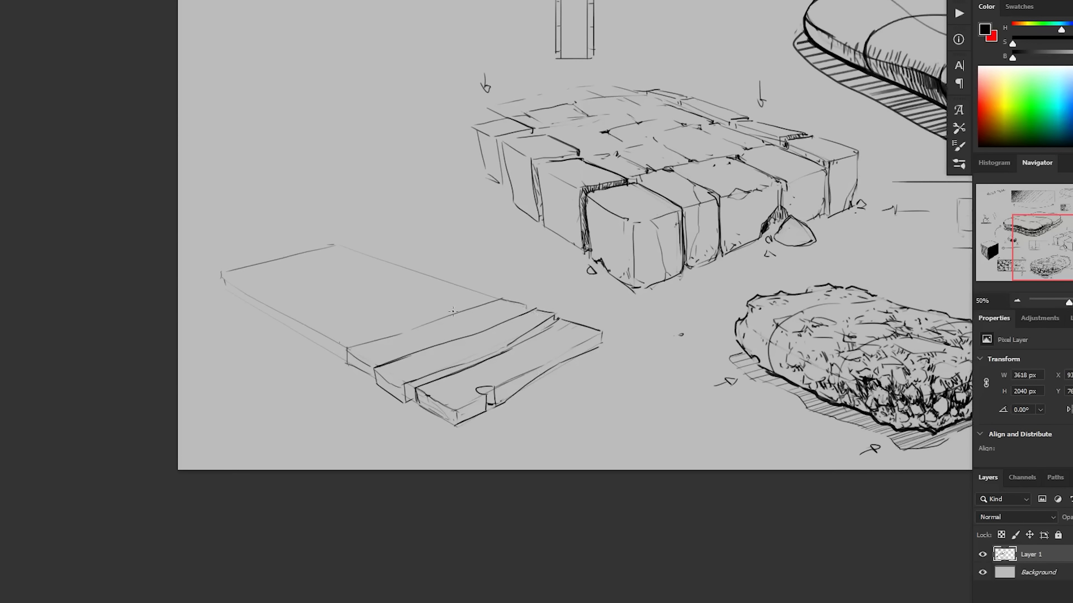
# Draw the far end plank with uneven ends and mark faint seams for the planks next to it.
pyautogui.moveTo(355, 305); pyautogui.dragTo(398, 316)
pyautogui.moveTo(280, 296); pyautogui.dragTo(396, 267)
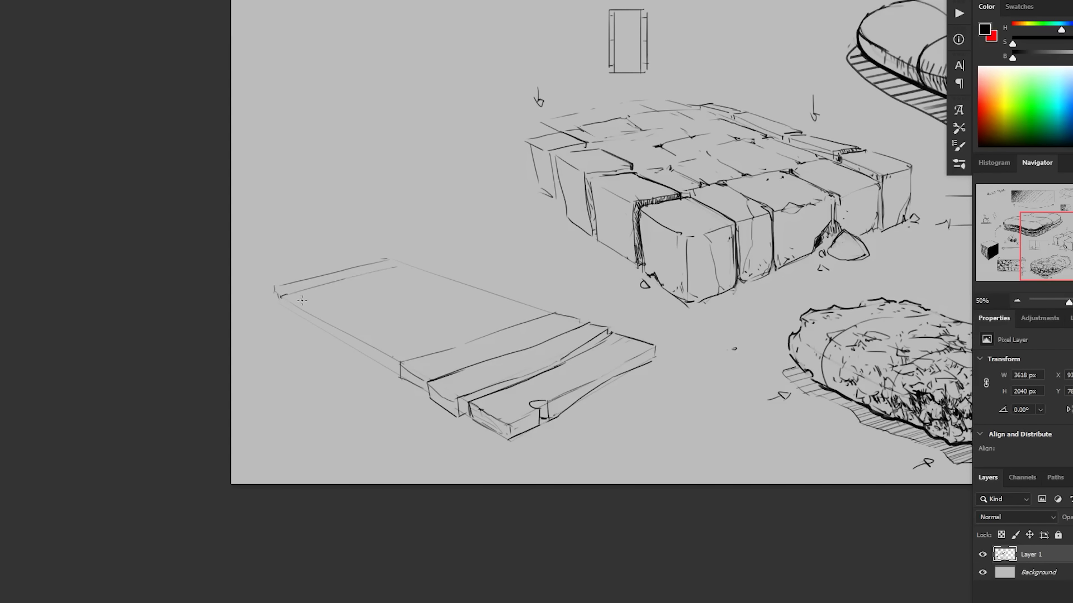
pyautogui.moveTo(305, 305); pyautogui.dragTo(413, 269)
pyautogui.moveTo(328, 308)
pyautogui.mouseDown()
pyautogui.moveTo(439, 280)
pyautogui.moveTo(510, 294)
pyautogui.mouseUp()
pyautogui.moveTo(441, 281)
pyautogui.mouseDown()
pyautogui.moveTo(497, 273)
pyautogui.moveTo(371, 303)
pyautogui.moveTo(443, 279)
pyautogui.mouseUp()
pyautogui.moveTo(271, 289)
pyautogui.mouseDown()
pyautogui.moveTo(271, 298)
pyautogui.moveTo(309, 279)
pyautogui.moveTo(401, 262)
pyautogui.moveTo(446, 278)
pyautogui.moveTo(404, 273)
pyautogui.mouseUp()
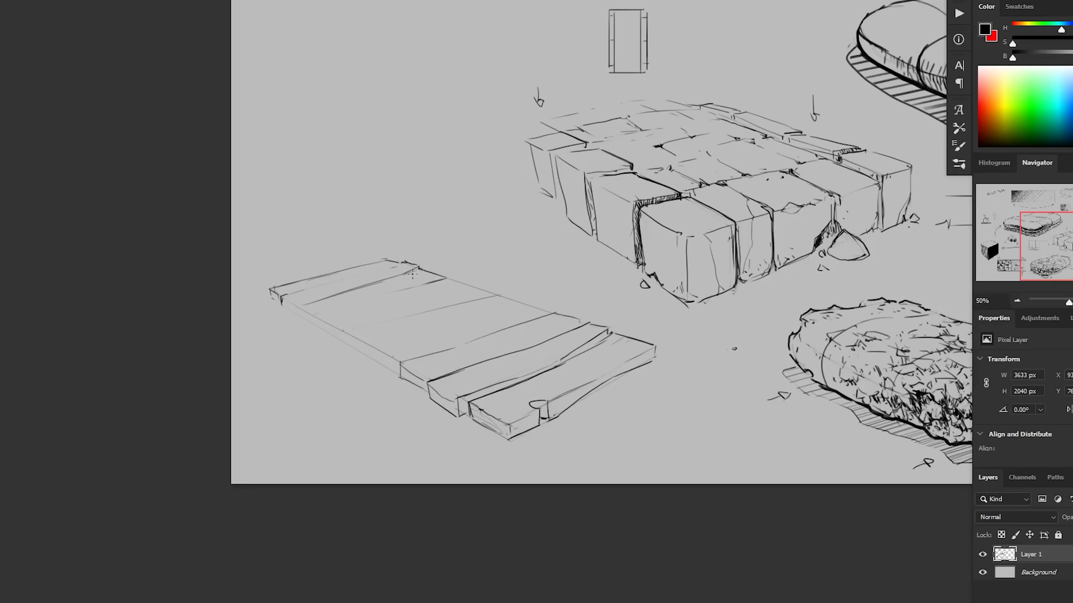
pyautogui.moveTo(476, 290); pyautogui.dragTo(479, 284)
# Draw staggered plank ends along the platform's long front edge and add seams for the middle planks.
pyautogui.moveTo(283, 293)
pyautogui.mouseDown()
pyautogui.moveTo(334, 328)
pyautogui.moveTo(327, 306)
pyautogui.moveTo(318, 316)
pyautogui.moveTo(399, 370)
pyautogui.mouseUp()
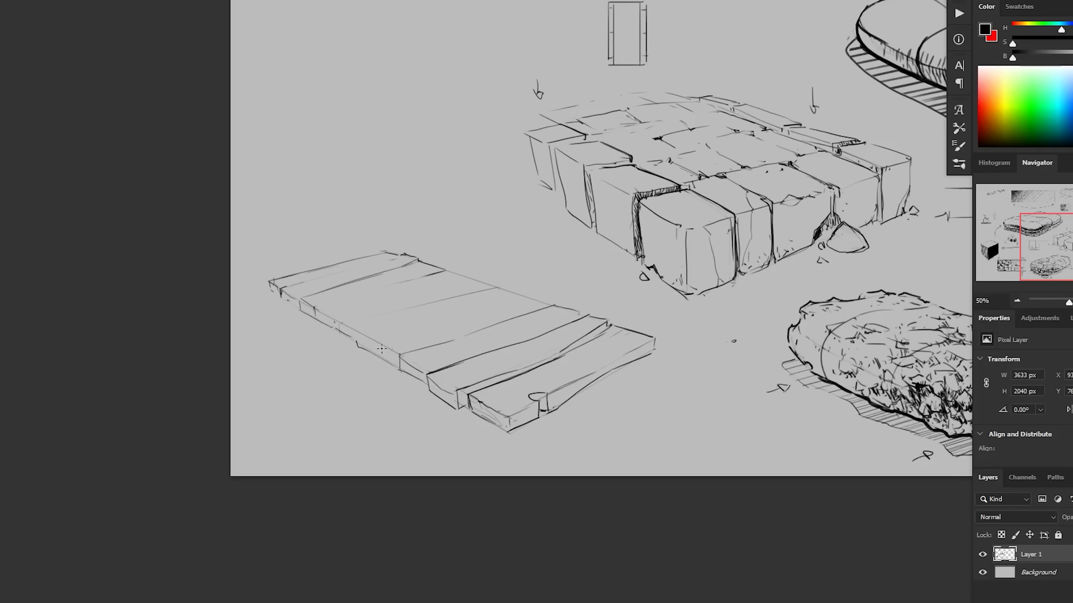
pyautogui.moveTo(379, 341)
pyautogui.mouseDown()
pyautogui.moveTo(394, 360)
pyautogui.moveTo(385, 360)
pyautogui.mouseUp()
pyautogui.press('e')
pyautogui.moveTo(399, 339)
pyautogui.mouseDown()
pyautogui.moveTo(515, 296)
pyautogui.moveTo(552, 305)
pyautogui.mouseUp()
pyautogui.moveTo(354, 342); pyautogui.dragTo(371, 338)
pyautogui.moveTo(433, 316); pyautogui.dragTo(501, 294)
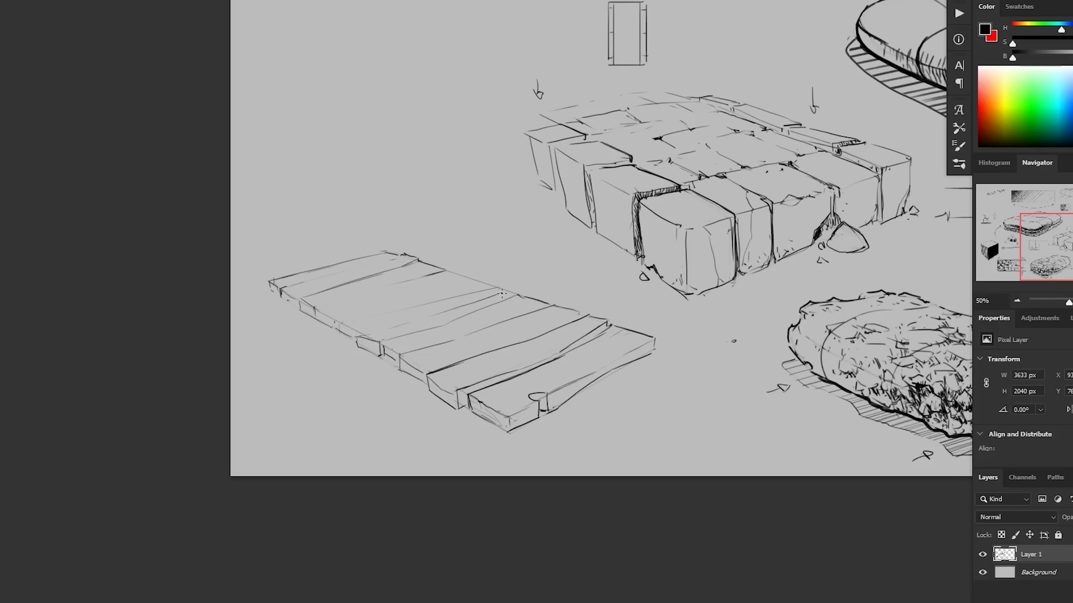
# Add grain strokes across the middle planks and roughen the platform's back edge and far corner.
pyautogui.moveTo(361, 341)
pyautogui.mouseDown()
pyautogui.moveTo(497, 289)
pyautogui.moveTo(468, 279)
pyautogui.mouseUp()
pyautogui.moveTo(585, 310); pyautogui.dragTo(533, 287)
pyautogui.moveTo(265, 290); pyautogui.dragTo(311, 274)
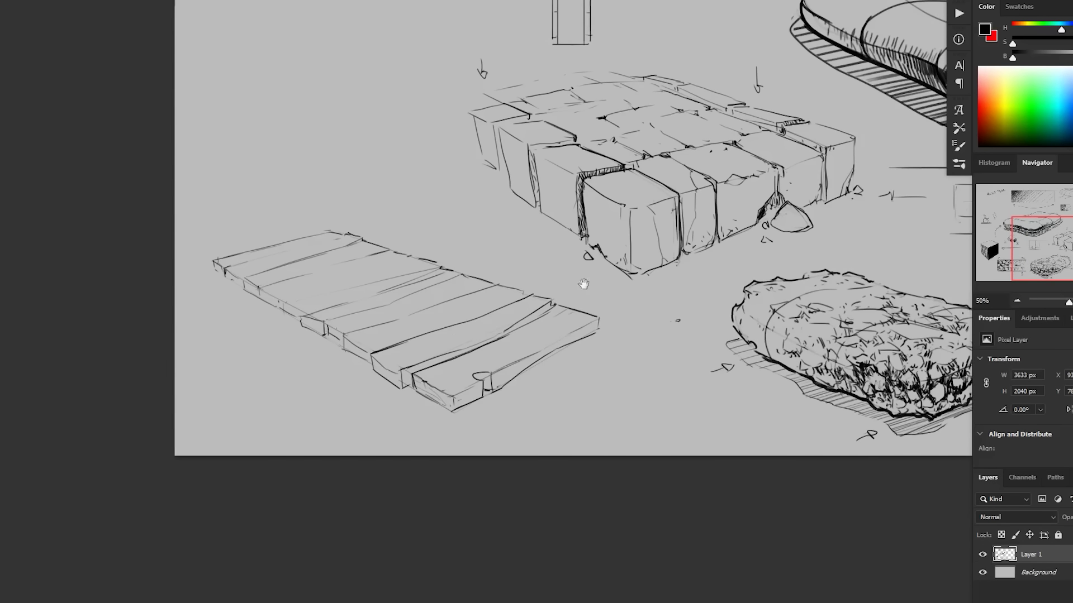
pyautogui.moveTo(582, 283); pyautogui.dragTo(574, 281)
pyautogui.moveTo(581, 384); pyautogui.dragTo(579, 378)
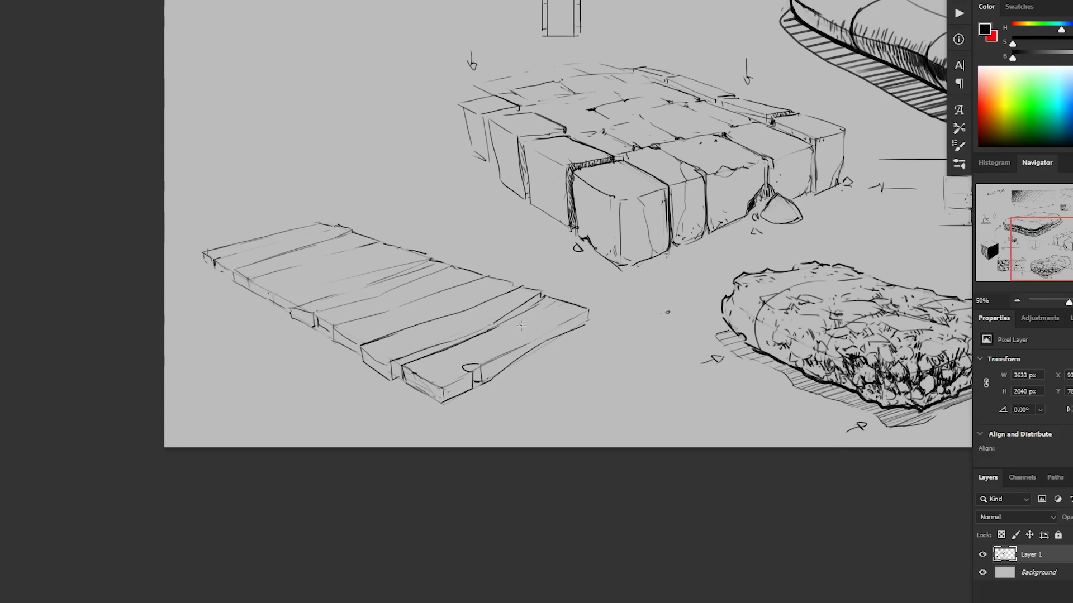
pyautogui.moveTo(360, 344); pyautogui.dragTo(509, 288)
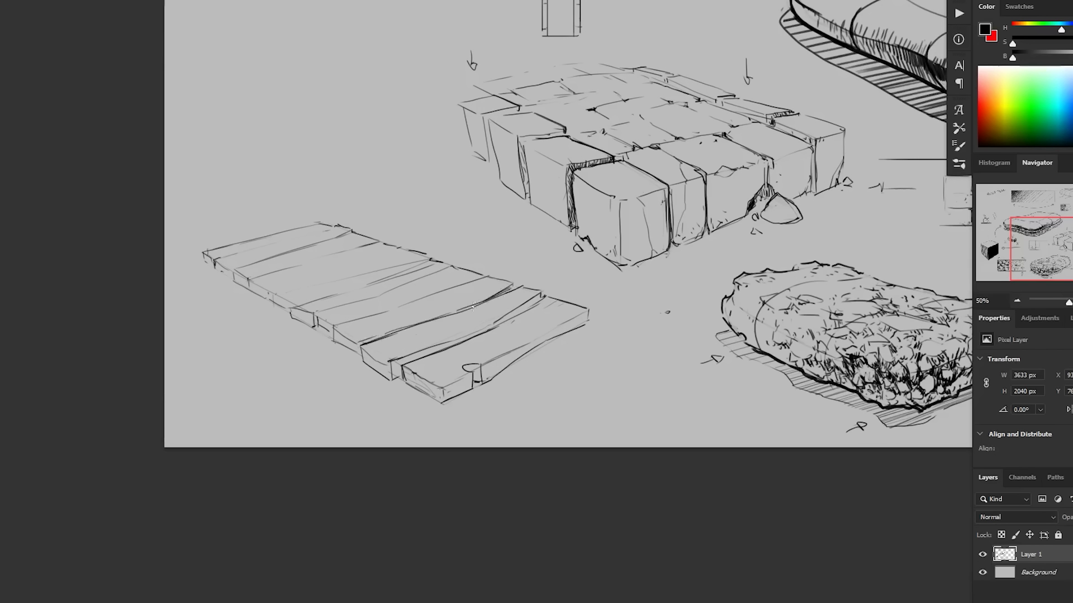
pyautogui.moveTo(455, 312); pyautogui.dragTo(468, 308)
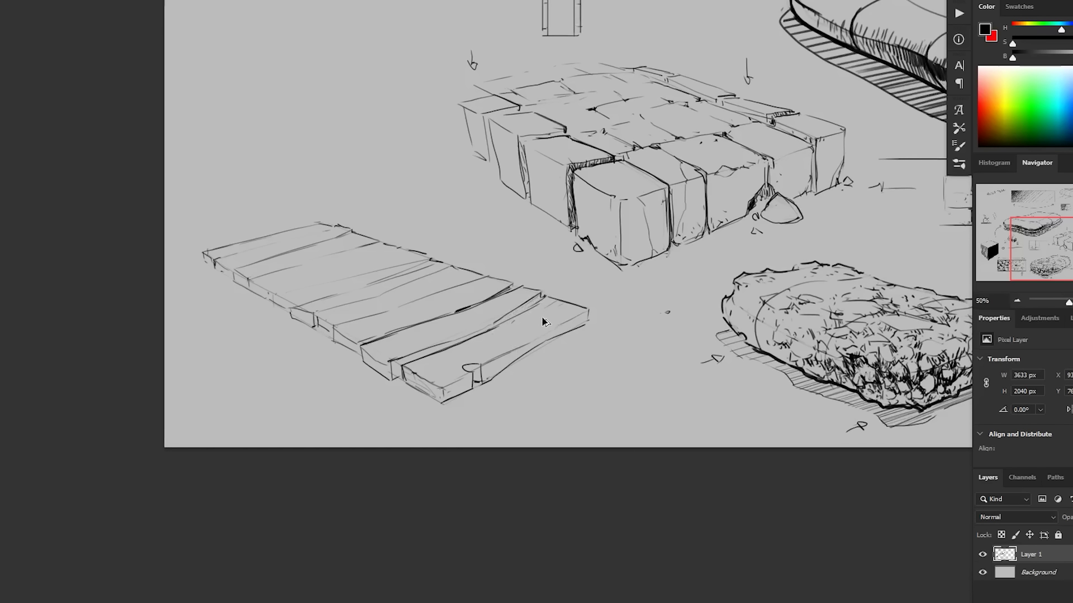
pyautogui.hotkey('ctrl', 'z')
pyautogui.hotkey('ctrl', 'z')
pyautogui.hotkey('ctrl', 'z')
pyautogui.hotkey('ctrl', 'z')
# Darken the back part of the gap between the notched end plank and the second plank.
pyautogui.moveTo(508, 320); pyautogui.dragTo(545, 298)
pyautogui.moveTo(483, 334); pyautogui.dragTo(542, 301)
pyautogui.moveTo(593, 334); pyautogui.dragTo(604, 329)
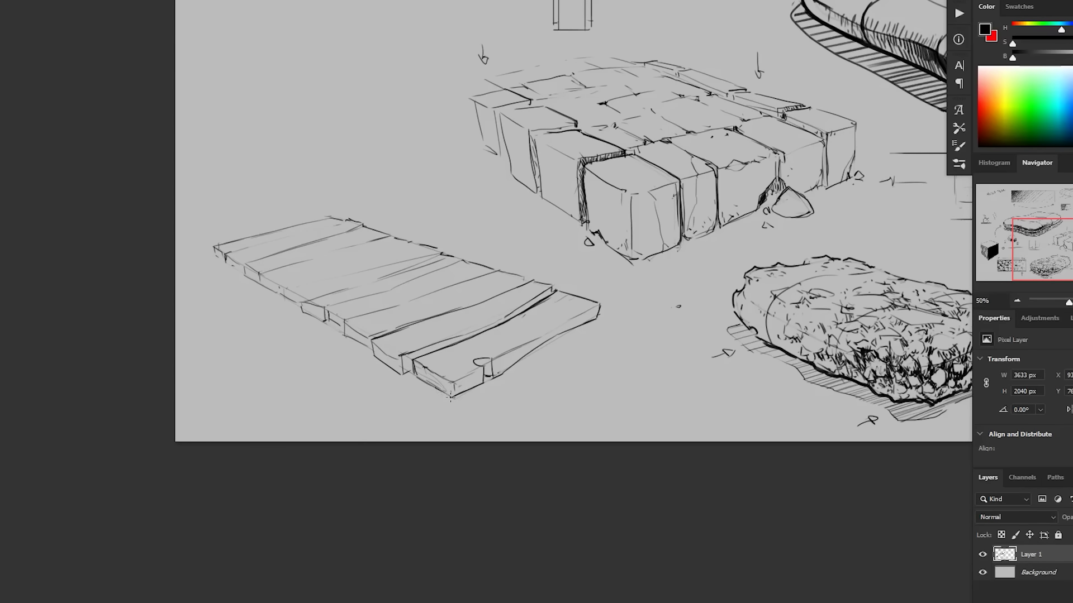
pyautogui.moveTo(631, 282); pyautogui.dragTo(639, 274)
pyautogui.moveTo(554, 333); pyautogui.dragTo(570, 325)
# Thicken the seams around the third plank and add detail to its front end.
pyautogui.moveTo(386, 327); pyautogui.dragTo(532, 270)
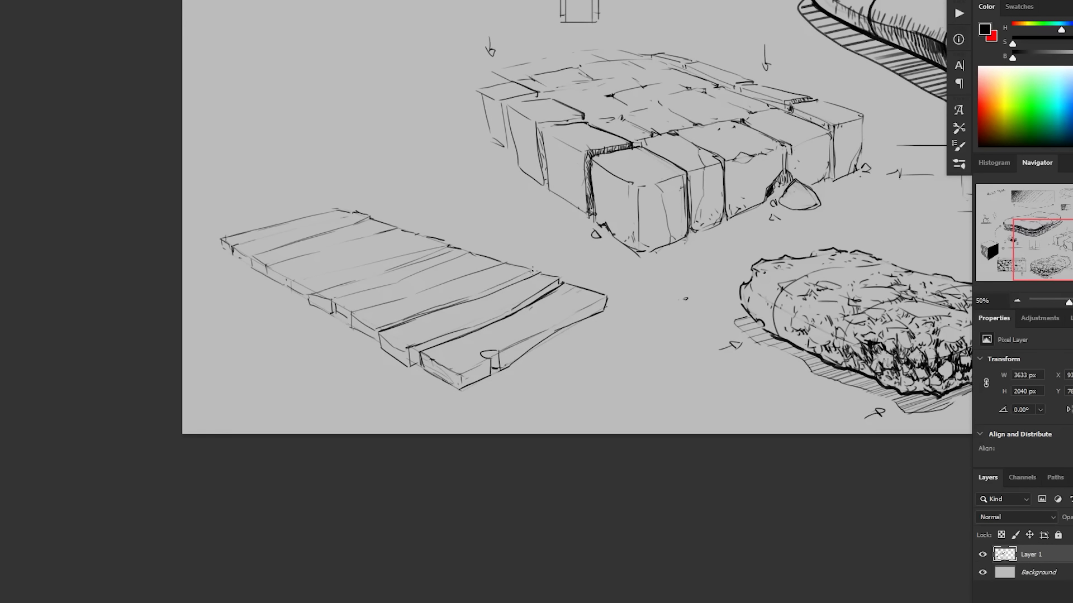
pyautogui.moveTo(354, 310); pyautogui.dragTo(488, 267)
pyautogui.moveTo(392, 303); pyautogui.dragTo(488, 269)
pyautogui.moveTo(539, 296); pyautogui.dragTo(532, 287)
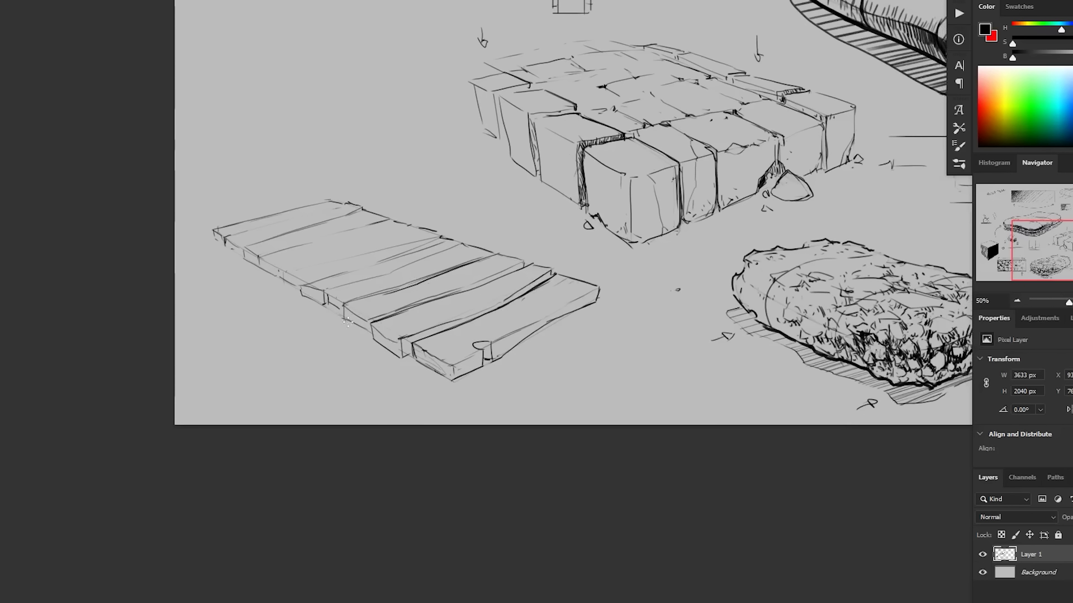
pyautogui.moveTo(347, 319); pyautogui.dragTo(364, 324)
# Draw a small nail hole near each end of the notched end plank.
pyautogui.scroll(1, 377, 333)
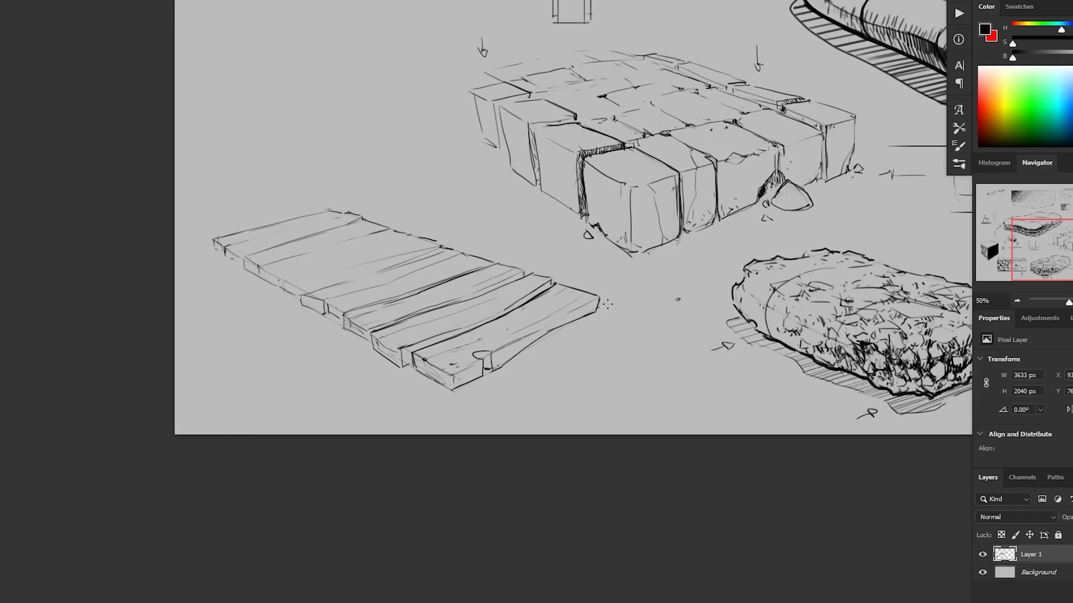
pyautogui.keyDown('ctrl'); pyautogui.click(553, 397); pyautogui.keyUp('ctrl')
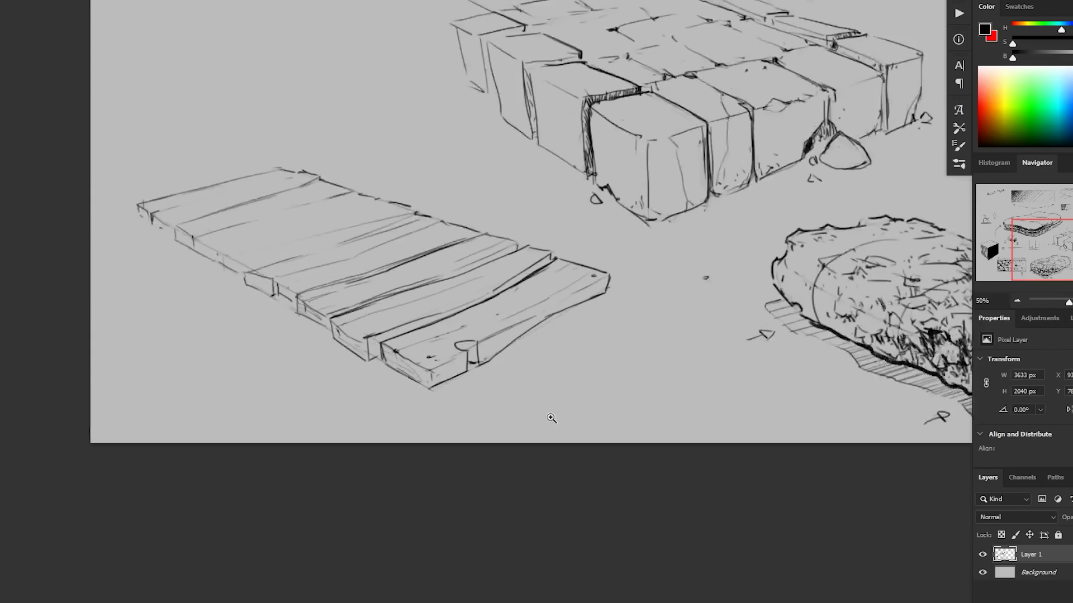
pyautogui.moveTo(551, 419); pyautogui.dragTo(569, 393)
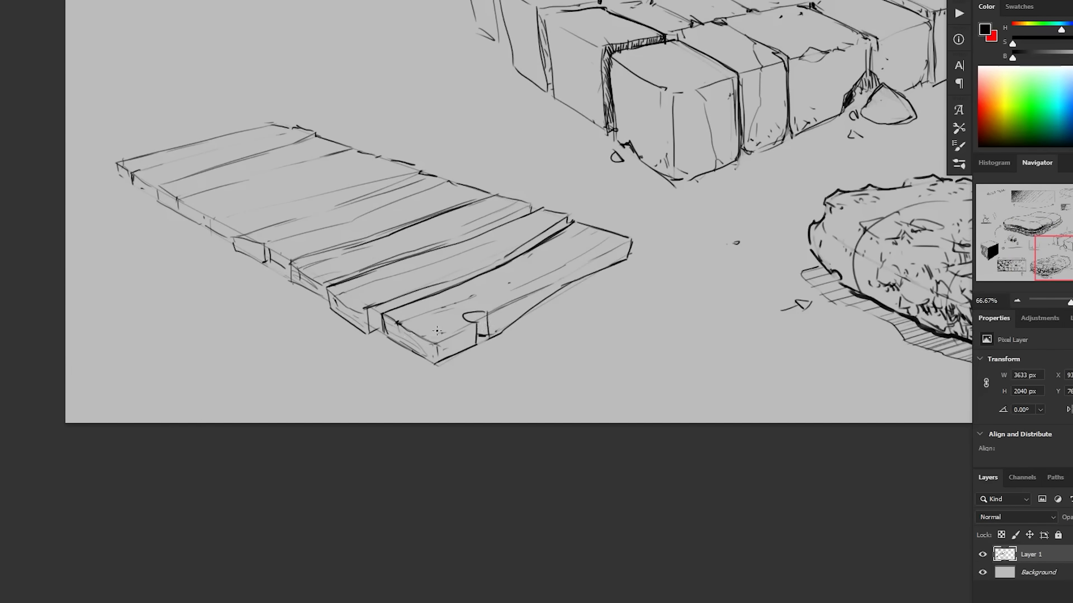
pyautogui.moveTo(440, 333); pyautogui.dragTo(435, 331)
pyautogui.moveTo(614, 244); pyautogui.dragTo(613, 241)
pyautogui.moveTo(540, 305)
pyautogui.mouseDown()
pyautogui.moveTo(552, 299)
pyautogui.moveTo(546, 333)
pyautogui.mouseUp()
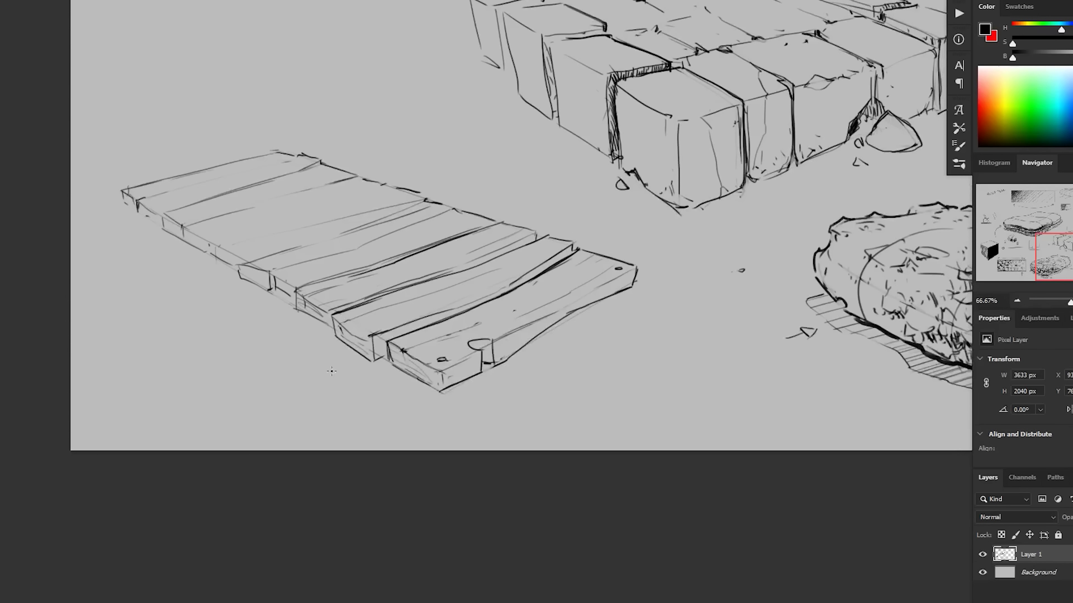
# Outline a short tapered post standing over the second and third planks, then clear the plank lines inside its outline.
pyautogui.moveTo(365, 320)
pyautogui.mouseDown()
pyautogui.moveTo(391, 335)
pyautogui.moveTo(409, 322)
pyautogui.mouseUp()
pyautogui.moveTo(356, 275); pyautogui.dragTo(359, 330)
pyautogui.moveTo(356, 272)
pyautogui.mouseDown()
pyautogui.moveTo(415, 270)
pyautogui.moveTo(406, 329)
pyautogui.mouseUp()
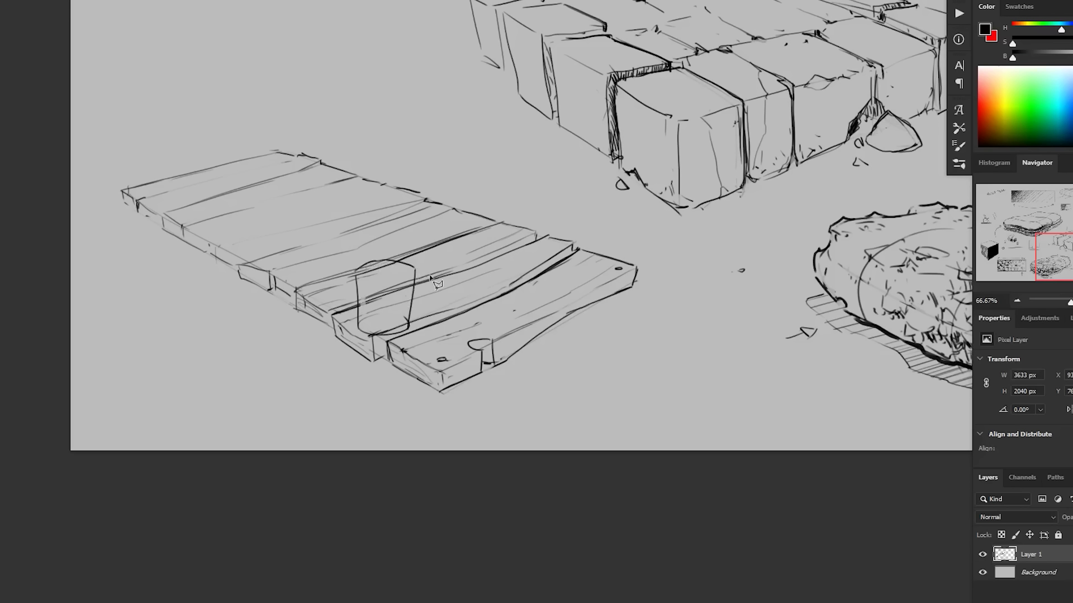
pyautogui.moveTo(415, 282)
pyautogui.mouseDown()
pyautogui.moveTo(416, 269)
pyautogui.moveTo(364, 267)
pyautogui.moveTo(363, 335)
pyautogui.moveTo(414, 341)
pyautogui.mouseUp()
pyautogui.click(407, 334)
pyautogui.press('Delete')
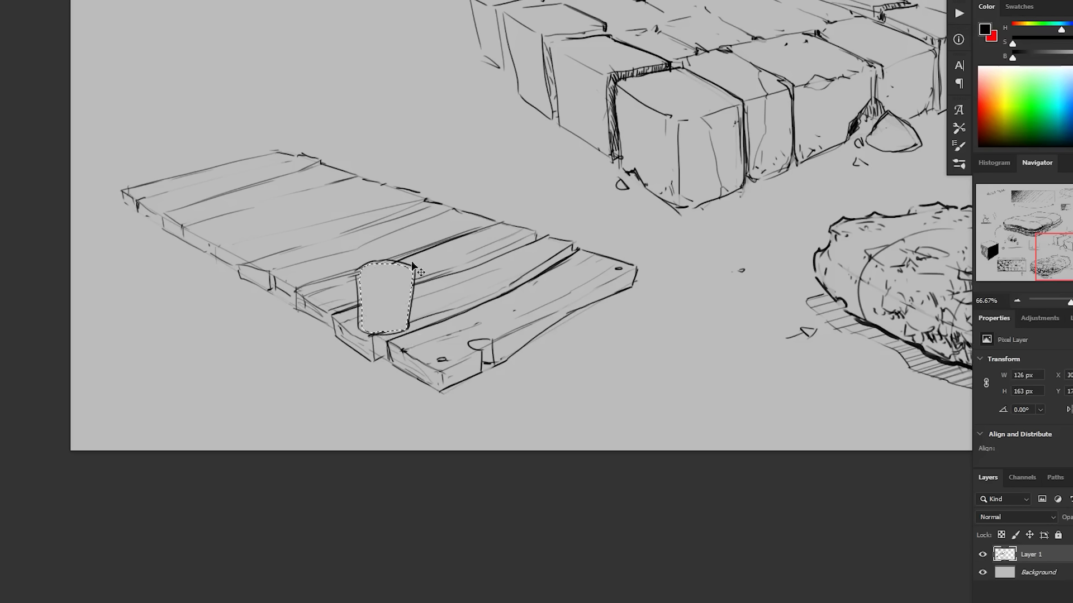
pyautogui.hotkey('ctrl', 'd')
# Draw the post's rounded top face and add light vertical strokes down its side.
pyautogui.press('b')
pyautogui.moveTo(398, 266)
pyautogui.mouseDown()
pyautogui.moveTo(371, 262)
pyautogui.moveTo(359, 275)
pyautogui.moveTo(364, 264)
pyautogui.moveTo(357, 277)
pyautogui.moveTo(407, 272)
pyautogui.moveTo(380, 288)
pyautogui.moveTo(375, 276)
pyautogui.moveTo(376, 317)
pyautogui.mouseUp()
pyautogui.press('b')
pyautogui.moveTo(378, 285)
pyautogui.mouseDown()
pyautogui.moveTo(374, 357)
pyautogui.moveTo(435, 315)
pyautogui.mouseUp()
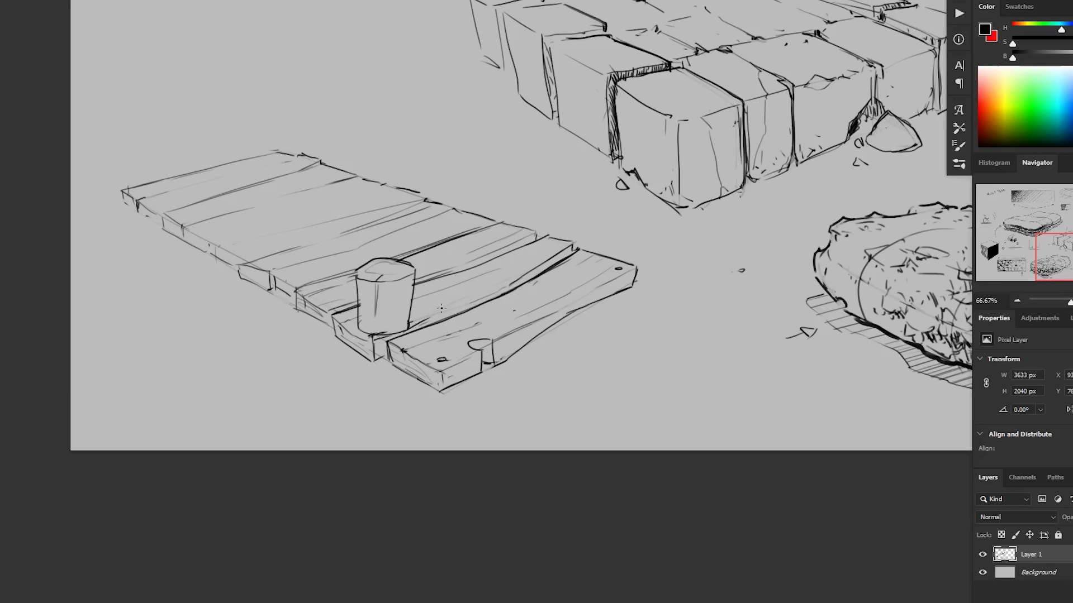
# Extend the post beneath the planks with two light vertical sides and a faint curved base.
pyautogui.moveTo(360, 356)
pyautogui.mouseDown()
pyautogui.moveTo(363, 403)
pyautogui.moveTo(402, 414)
pyautogui.mouseUp()
pyautogui.moveTo(404, 375); pyautogui.dragTo(401, 417)
pyautogui.moveTo(360, 369); pyautogui.dragTo(397, 402)
pyautogui.moveTo(484, 393)
pyautogui.mouseDown()
pyautogui.moveTo(561, 378)
pyautogui.moveTo(473, 390)
pyautogui.mouseUp()
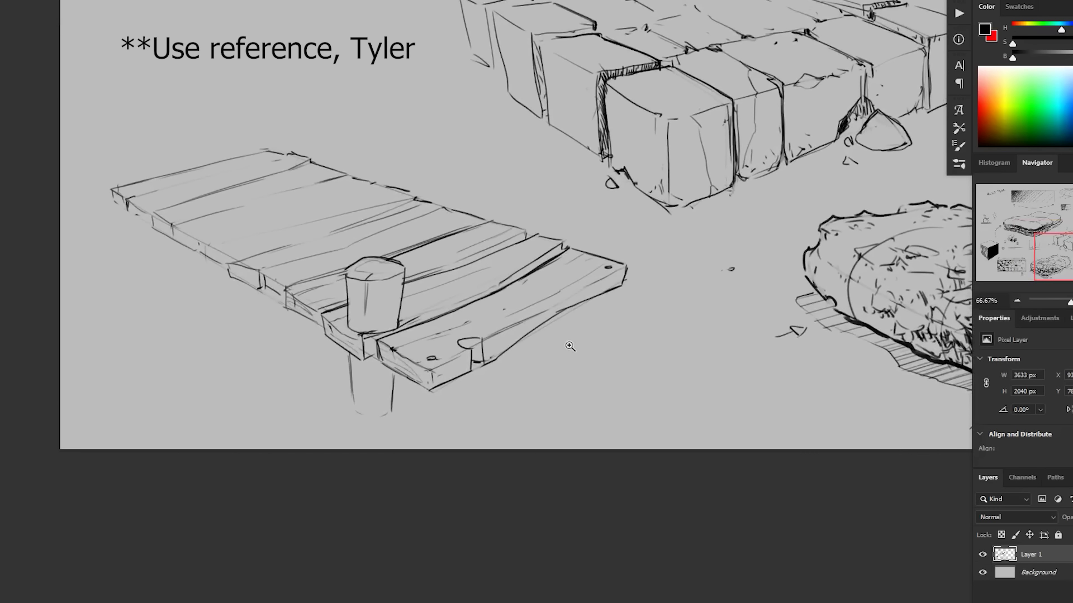
# Draw a second short tapered post on the far side of the planks, with an oval top face and light side strokes.
pyautogui.moveTo(527, 196); pyautogui.dragTo(524, 246)
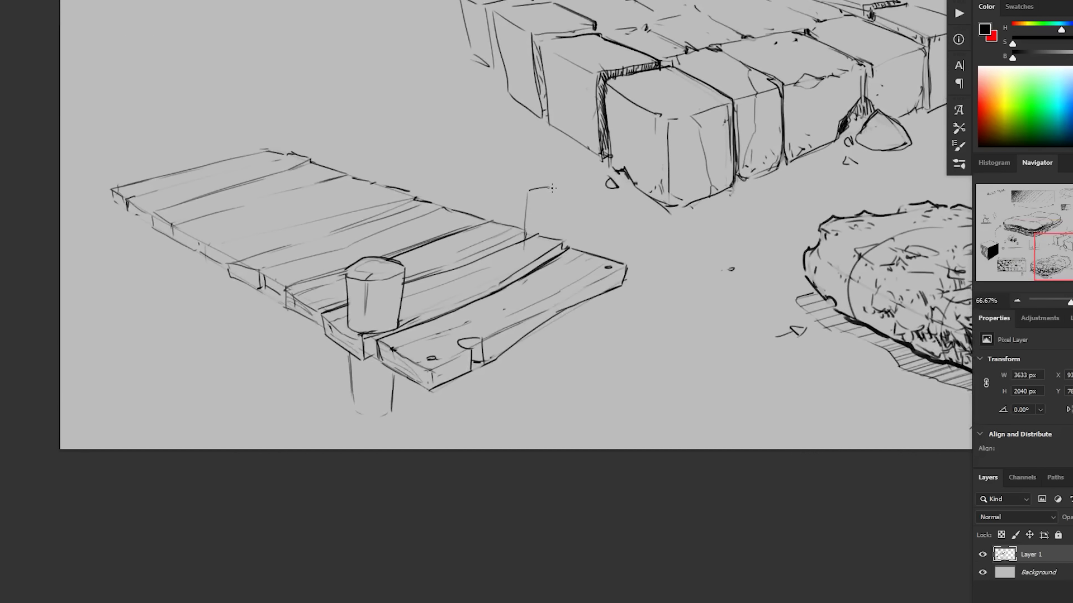
pyautogui.moveTo(547, 188)
pyautogui.mouseDown()
pyautogui.moveTo(581, 197)
pyautogui.moveTo(527, 201)
pyautogui.mouseUp()
pyautogui.moveTo(544, 201)
pyautogui.mouseDown()
pyautogui.moveTo(598, 181)
pyautogui.moveTo(559, 243)
pyautogui.mouseUp()
pyautogui.moveTo(580, 195)
pyautogui.mouseDown()
pyautogui.moveTo(564, 244)
pyautogui.moveTo(524, 247)
pyautogui.moveTo(562, 238)
pyautogui.mouseUp()
pyautogui.press('b')
pyautogui.moveTo(536, 202); pyautogui.dragTo(533, 245)
pyautogui.moveTo(537, 207)
pyautogui.mouseDown()
pyautogui.moveTo(559, 196)
pyautogui.moveTo(562, 229)
pyautogui.mouseUp()
pyautogui.moveTo(564, 210); pyautogui.dragTo(561, 251)
pyautogui.moveTo(526, 193); pyautogui.dragTo(529, 246)
pyautogui.moveTo(573, 204); pyautogui.dragTo(562, 246)
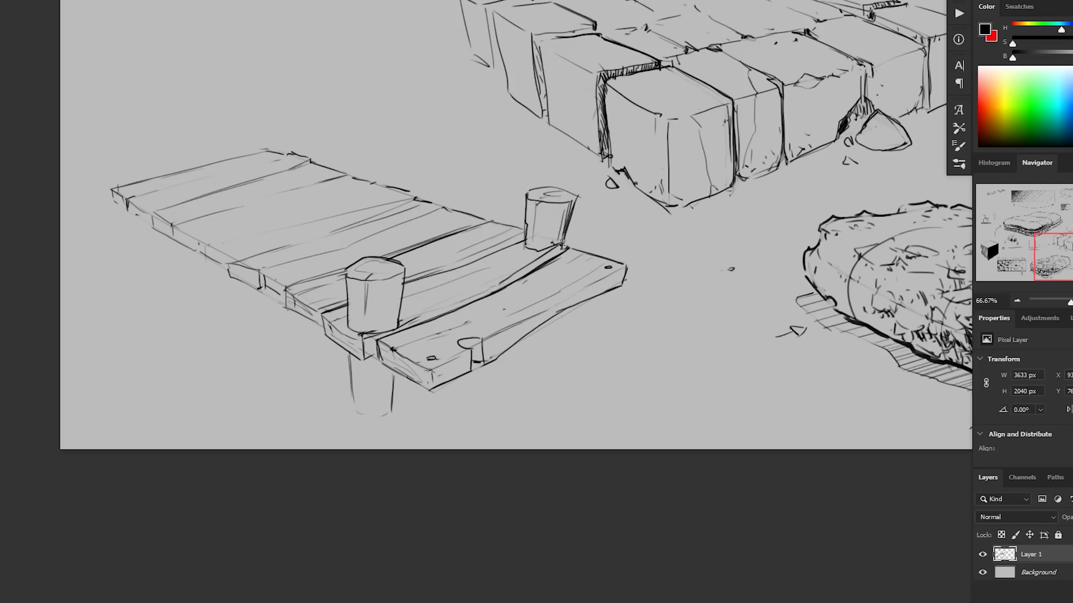
# Add light strokes to the near post's leg, darken the near ends of the front planks, and hatch inside the notch.
pyautogui.moveTo(359, 415); pyautogui.dragTo(367, 414)
pyautogui.moveTo(370, 396); pyautogui.dragTo(368, 365)
pyautogui.moveTo(322, 316)
pyautogui.mouseDown()
pyautogui.moveTo(324, 338)
pyautogui.moveTo(360, 363)
pyautogui.moveTo(381, 329)
pyautogui.moveTo(386, 370)
pyautogui.moveTo(417, 385)
pyautogui.moveTo(468, 380)
pyautogui.moveTo(432, 392)
pyautogui.moveTo(469, 374)
pyautogui.moveTo(481, 345)
pyautogui.moveTo(472, 366)
pyautogui.mouseUp()
pyautogui.moveTo(471, 350)
pyautogui.mouseDown()
pyautogui.moveTo(475, 371)
pyautogui.moveTo(468, 346)
pyautogui.mouseUp()
pyautogui.moveTo(461, 342); pyautogui.dragTo(470, 347)
pyautogui.moveTo(466, 341); pyautogui.dragTo(474, 350)
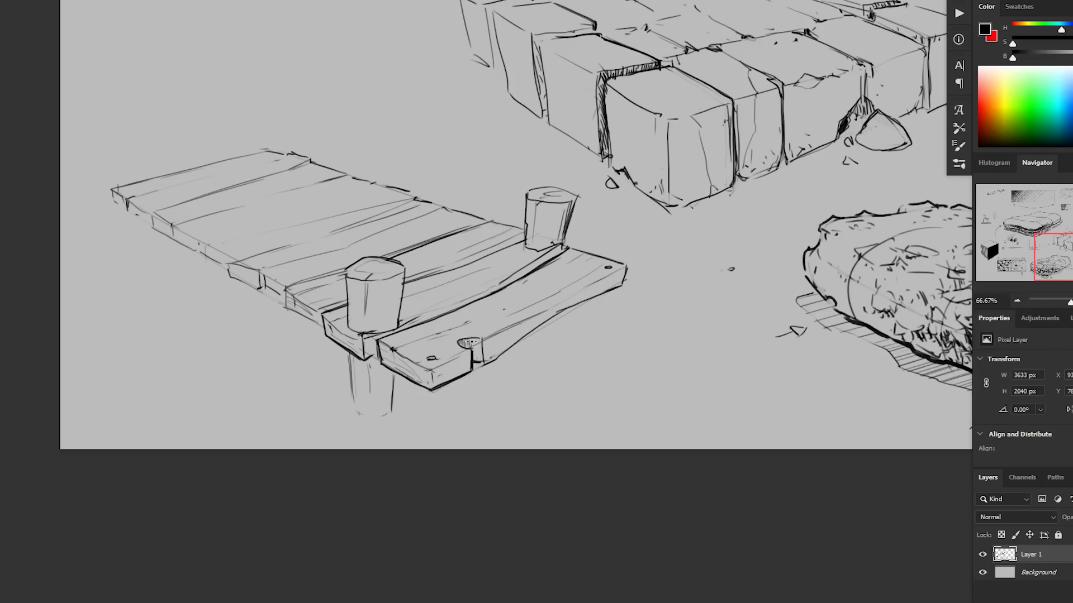
# Undo the last two strokes, then thicken the end plank's lower edge and hint at the far post's leg beneath it.
pyautogui.hotkey('ctrl', 'z')
pyautogui.hotkey('ctrl', 'z')
pyautogui.moveTo(460, 340)
pyautogui.mouseDown()
pyautogui.moveTo(484, 361)
pyautogui.moveTo(596, 298)
pyautogui.mouseUp()
pyautogui.moveTo(489, 363)
pyautogui.mouseDown()
pyautogui.moveTo(619, 288)
pyautogui.moveTo(627, 267)
pyautogui.mouseUp()
pyautogui.moveTo(558, 314); pyautogui.dragTo(551, 333)
pyautogui.hotkey('ctrl', '-')
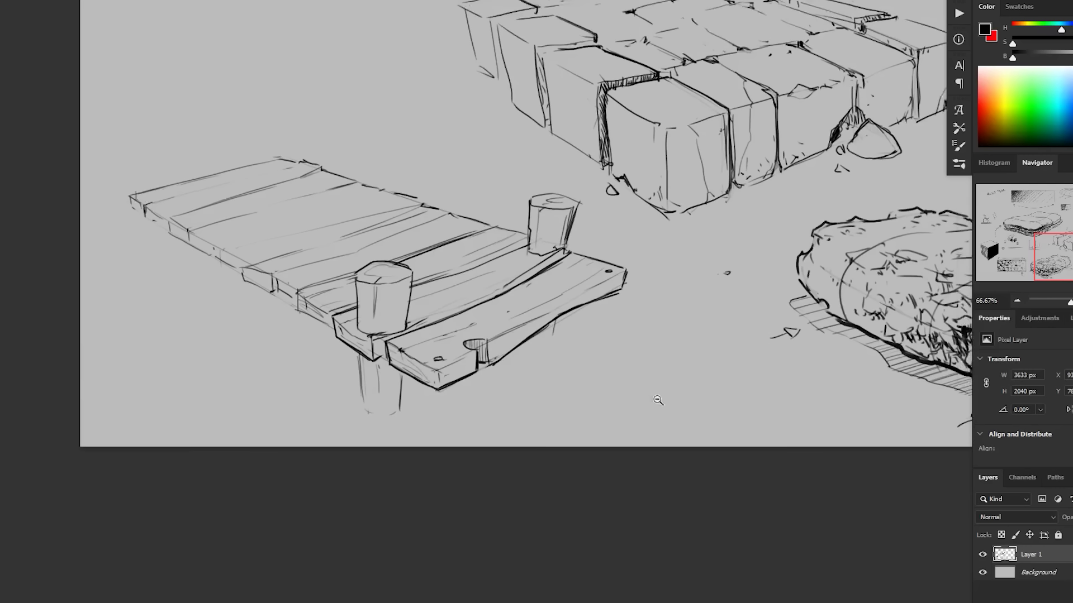
# Dot small nail holes into the planks along their far edge.
pyautogui.scroll(1, 428, 344)
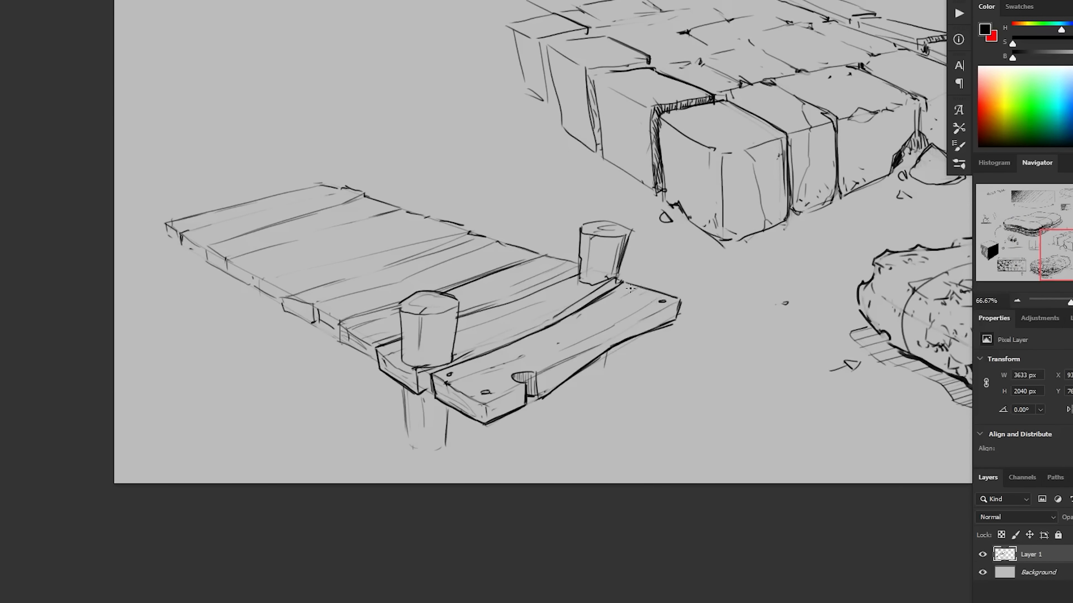
pyautogui.moveTo(630, 288); pyautogui.dragTo(626, 287)
pyautogui.click(472, 240)
pyautogui.click(321, 189)
pyautogui.moveTo(337, 182); pyautogui.dragTo(340, 184)
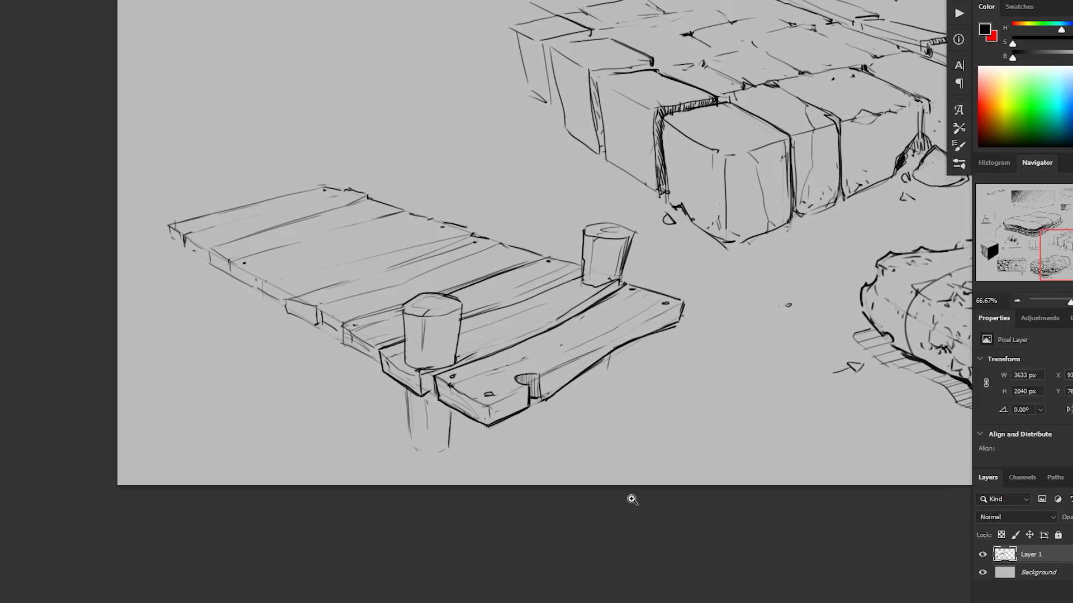
# Mirror the canvas view horizontally and add a short vertical stroke for the far post's leg below the end plank.
pyautogui.keyDown('ctrl'); pyautogui.keyDown('alt'); pyautogui.click(631, 497); pyautogui.keyUp('alt'); pyautogui.keyUp('ctrl')
pyautogui.moveTo(562, 517); pyautogui.dragTo(425, 505)
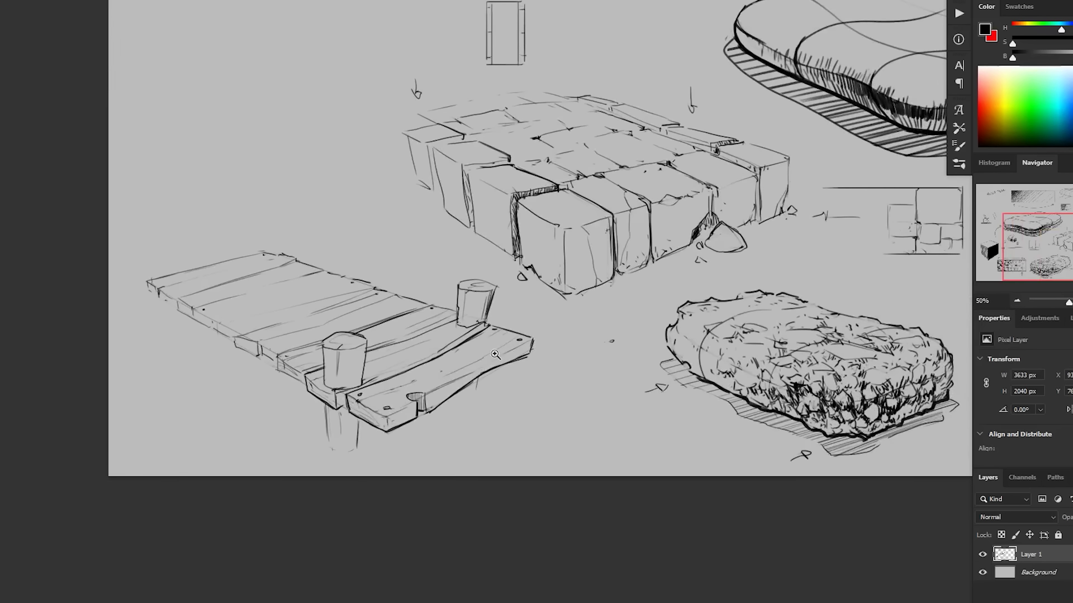
pyautogui.press('h')
pyautogui.moveTo(608, 474); pyautogui.dragTo(304, 478)
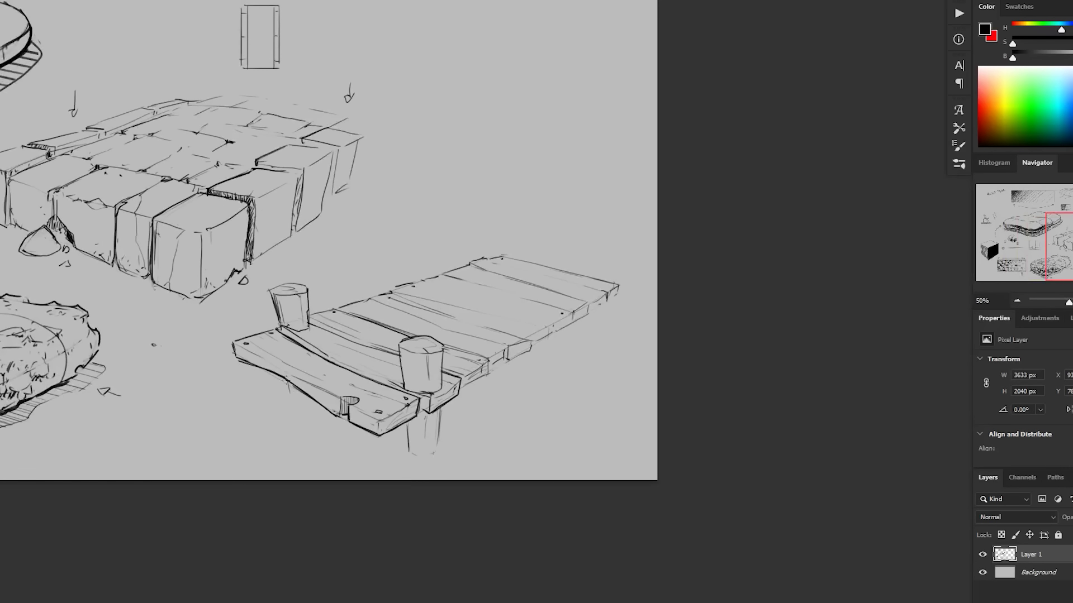
pyautogui.moveTo(284, 379); pyautogui.dragTo(287, 394)
pyautogui.moveTo(407, 486); pyautogui.dragTo(424, 504)
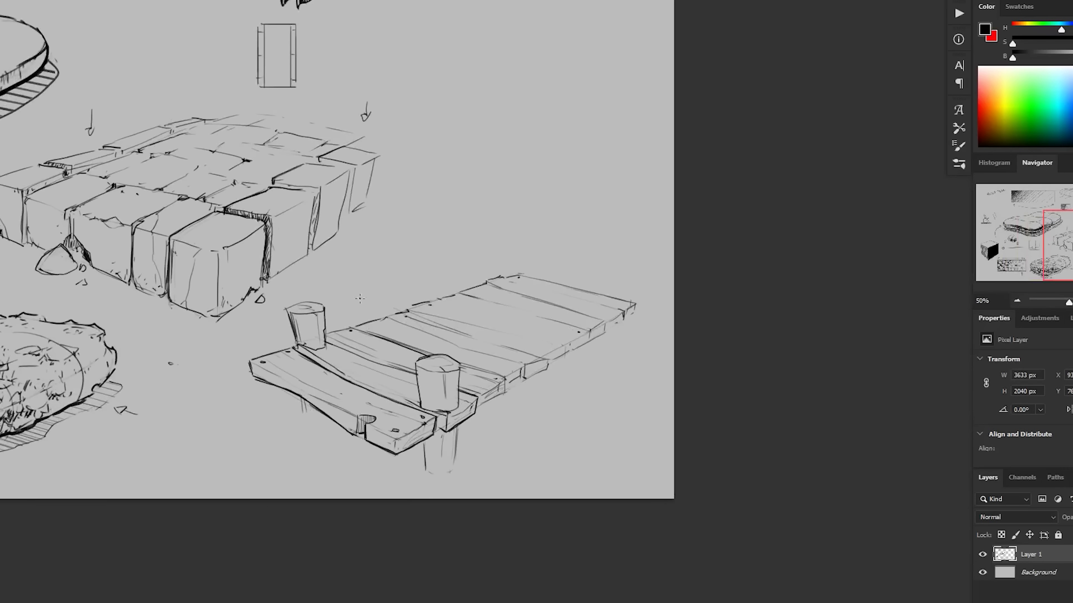
pyautogui.moveTo(359, 299)
pyautogui.mouseDown()
pyautogui.moveTo(475, 368)
pyautogui.moveTo(430, 316)
pyautogui.mouseUp()
pyautogui.hotkey('ctrl', 'z')
pyautogui.scroll(1, 441, 509)
pyautogui.hotkey('ctrl', '+')
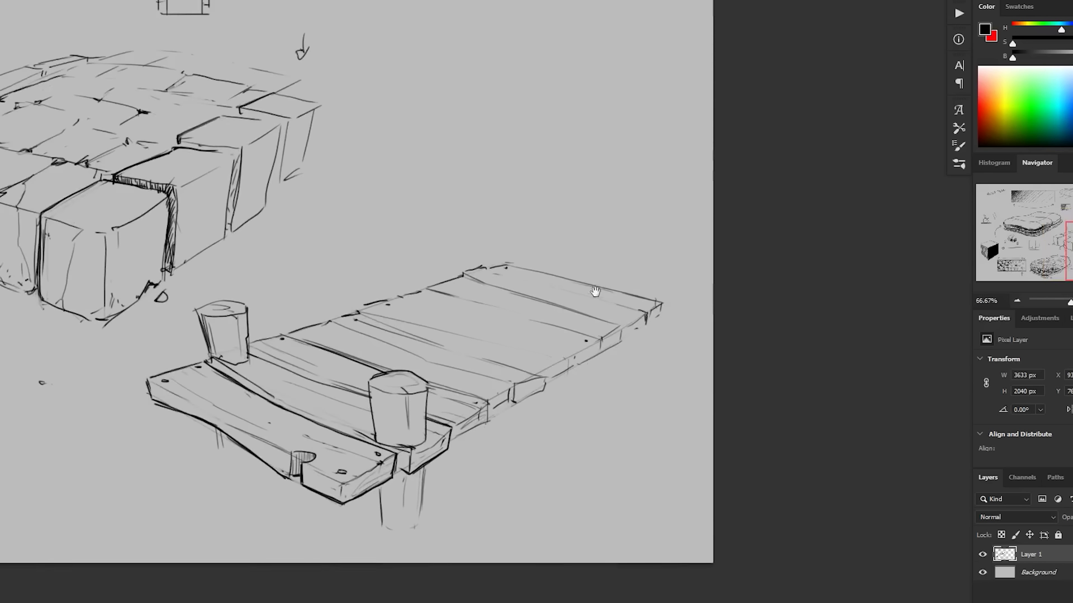
pyautogui.moveTo(590, 248); pyautogui.dragTo(573, 266)
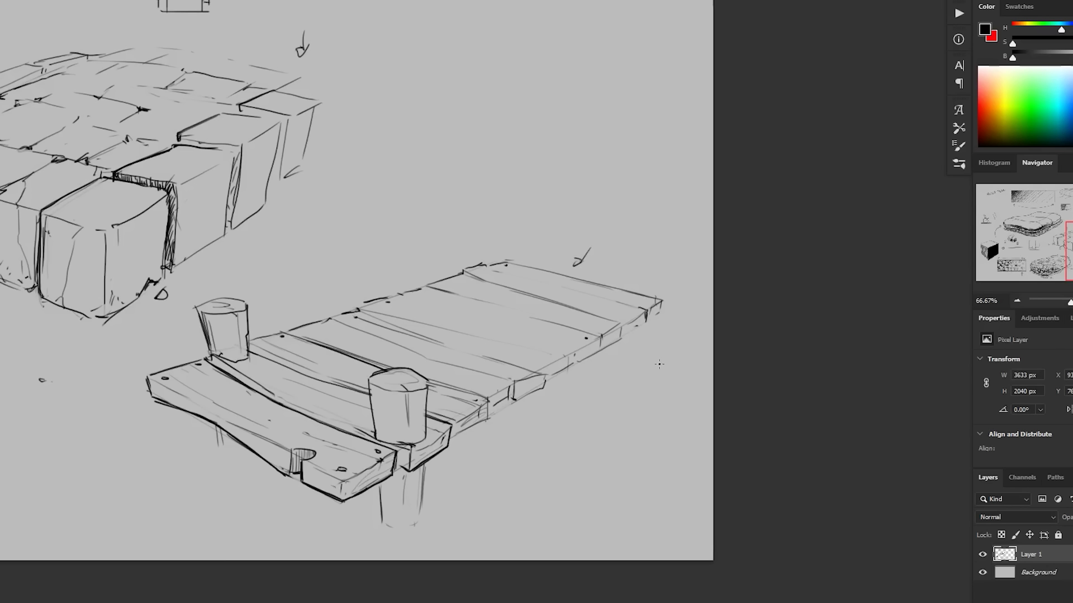
pyautogui.moveTo(598, 350); pyautogui.dragTo(602, 348)
pyautogui.press('e')
pyautogui.moveTo(577, 263); pyautogui.dragTo(586, 252)
# Draw a long arrow alongside the planks' far edge, pointing from the far post toward the distant end.
pyautogui.press('z')
pyautogui.keyDown('alt'); pyautogui.click(651, 302); pyautogui.keyUp('alt')
pyautogui.moveTo(645, 456); pyautogui.dragTo(644, 464)
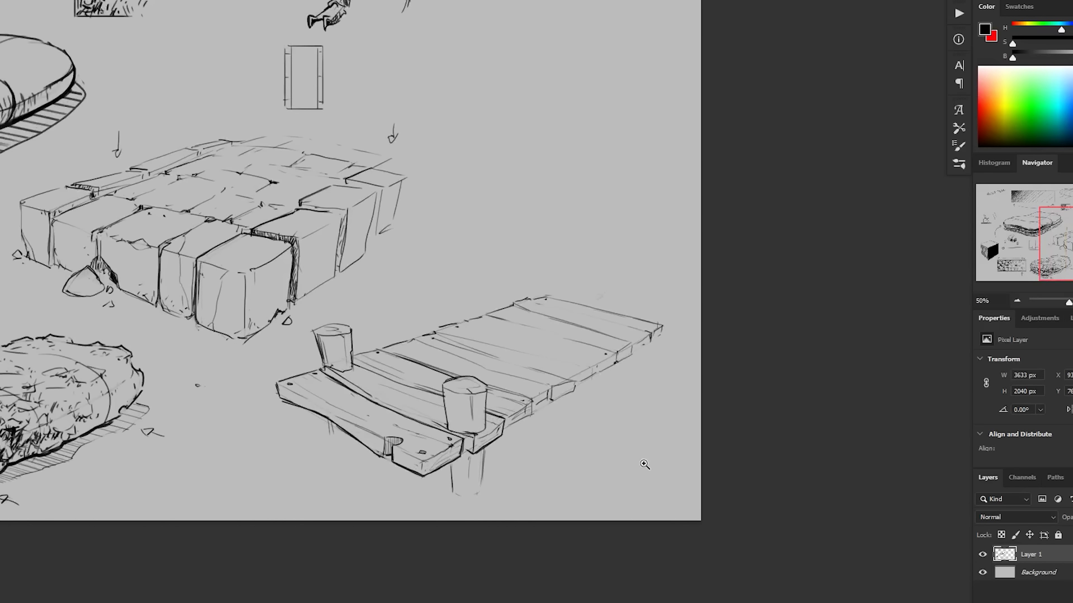
pyautogui.moveTo(640, 461); pyautogui.dragTo(645, 460)
pyautogui.press('b')
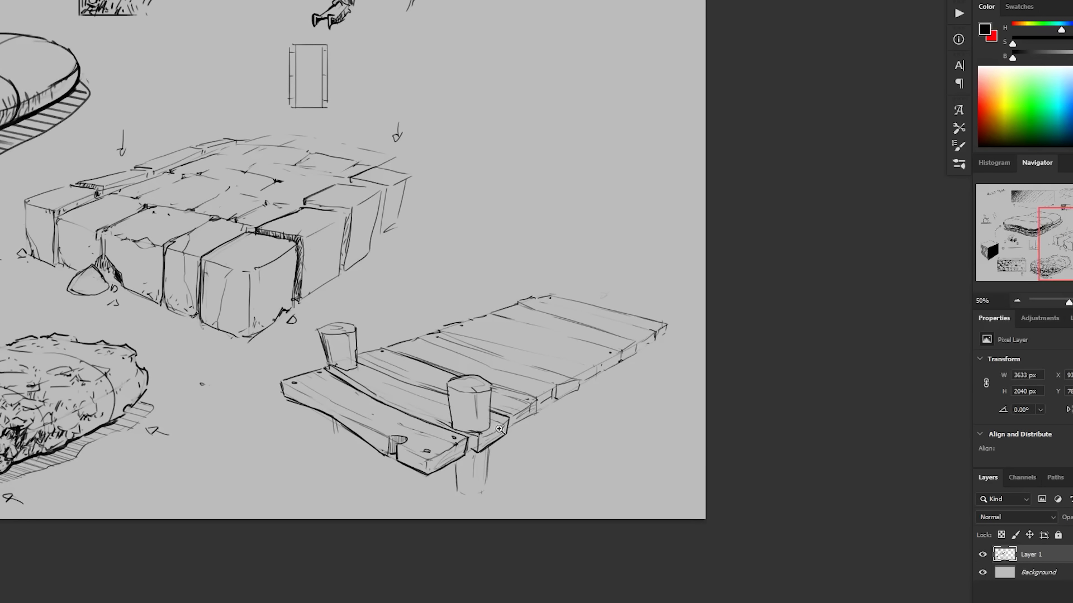
pyautogui.moveTo(384, 327); pyautogui.dragTo(501, 289)
pyautogui.moveTo(562, 462); pyautogui.dragTo(600, 459)
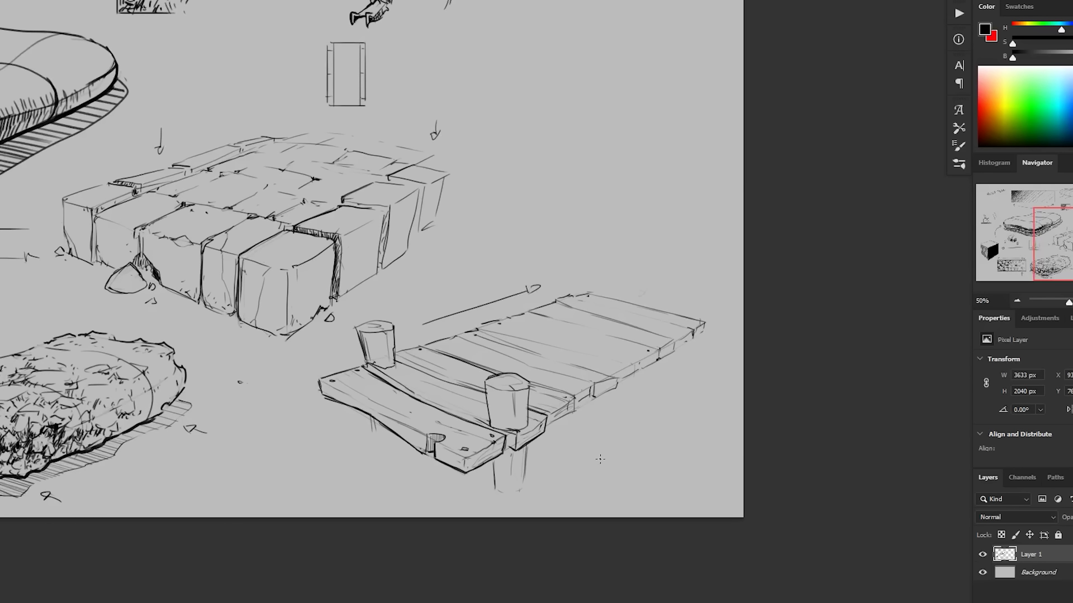
pyautogui.moveTo(598, 457); pyautogui.dragTo(601, 457)
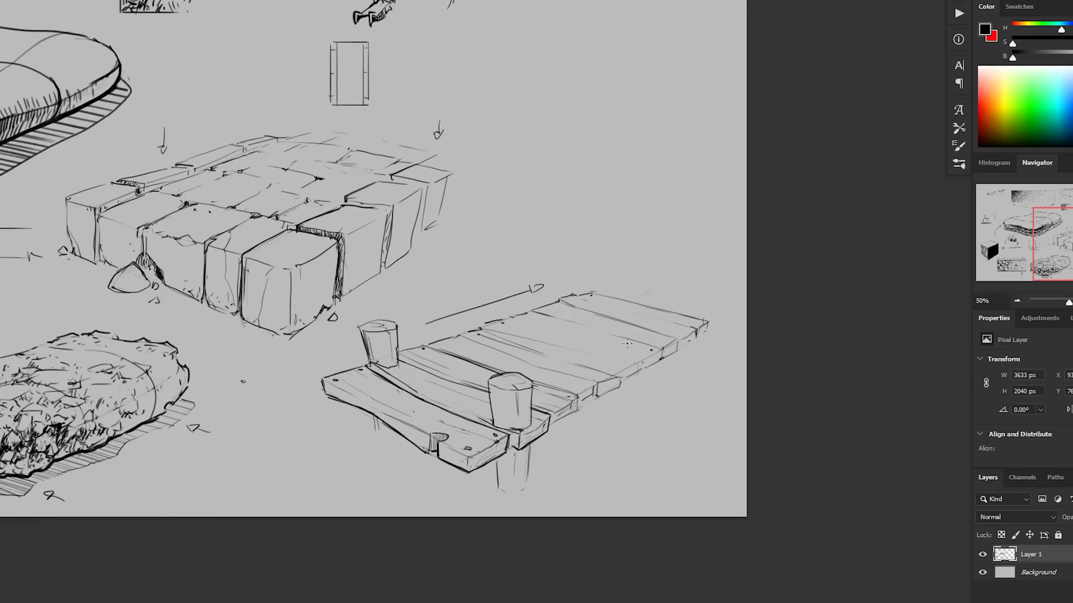
# Examine the whole sheet, comparing the hatched gradient and rounded slab with the rock, stone-block and plank studies.
pyautogui.keyDown('alt'); pyautogui.click(673, 373); pyautogui.keyUp('alt')
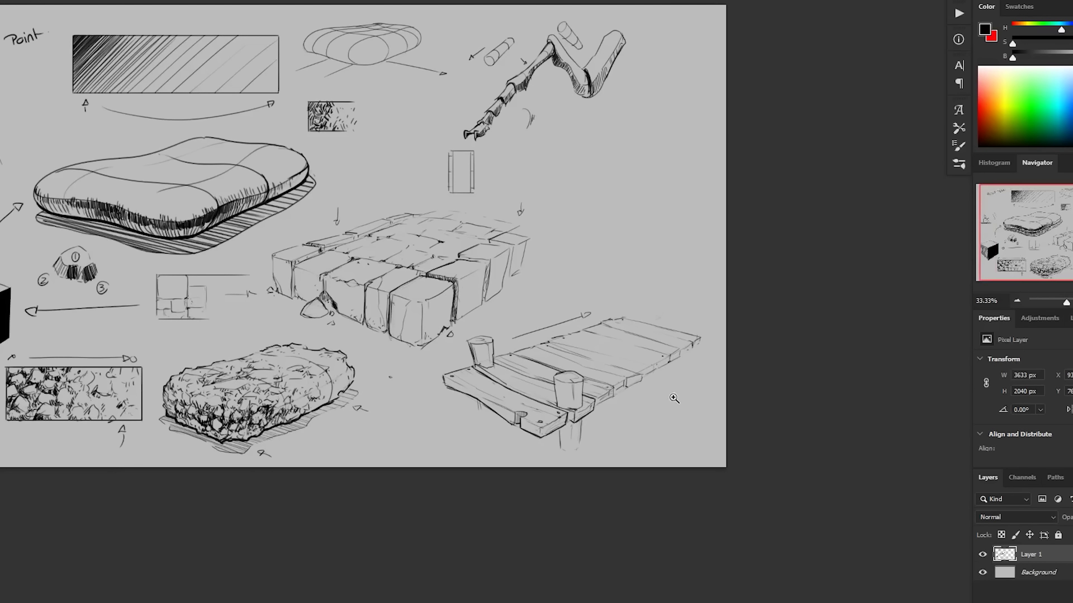
pyautogui.moveTo(699, 367); pyautogui.dragTo(734, 372)
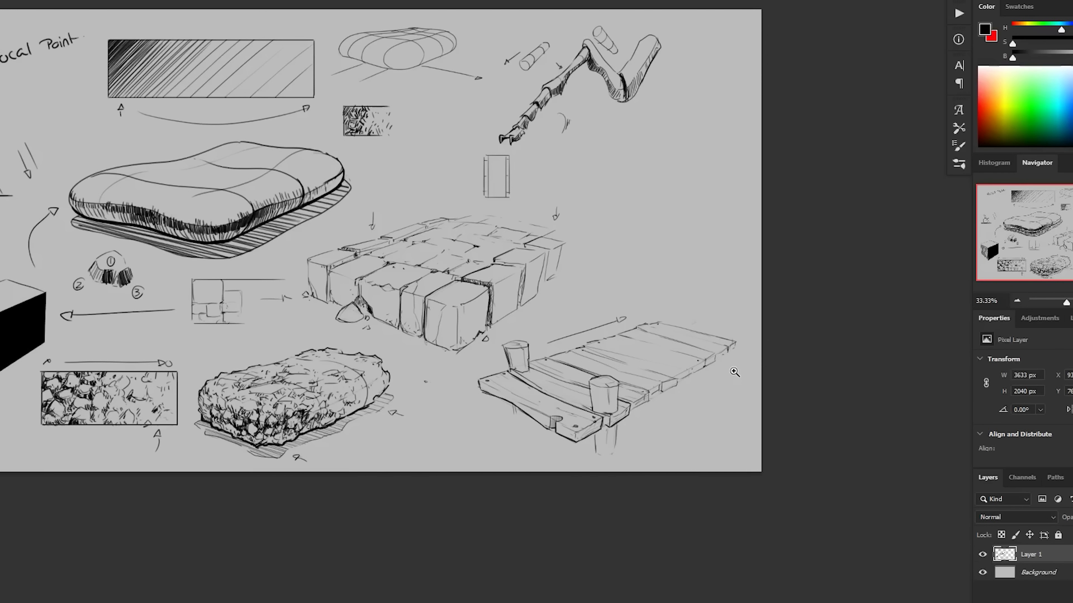
pyautogui.moveTo(705, 495)
pyautogui.mouseDown()
pyautogui.moveTo(789, 553)
pyautogui.moveTo(778, 548)
pyautogui.mouseUp()
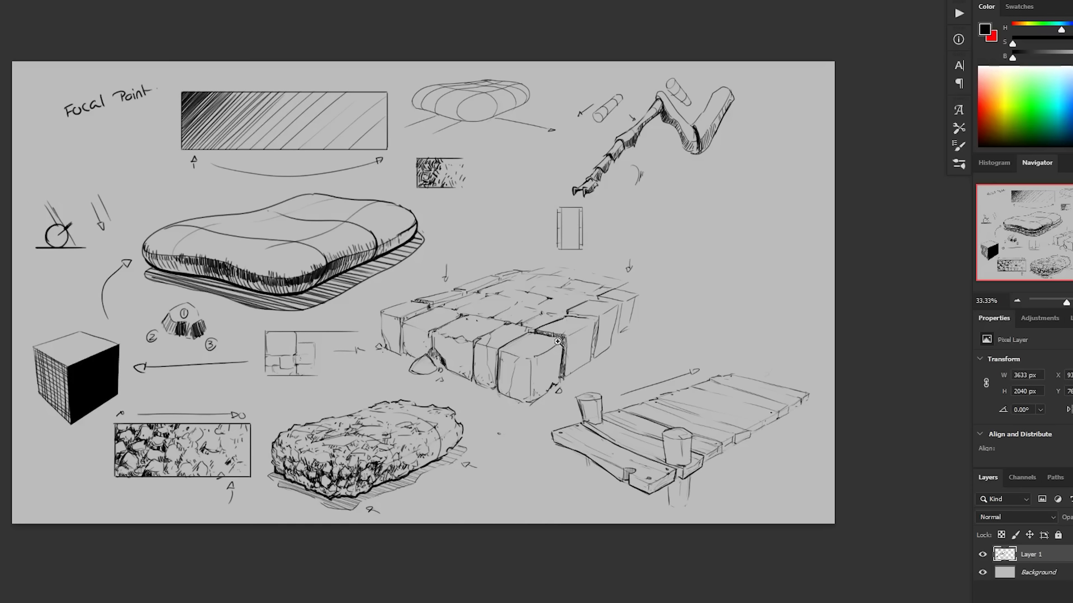
pyautogui.moveTo(404, 326); pyautogui.dragTo(435, 364)
pyautogui.press('z')
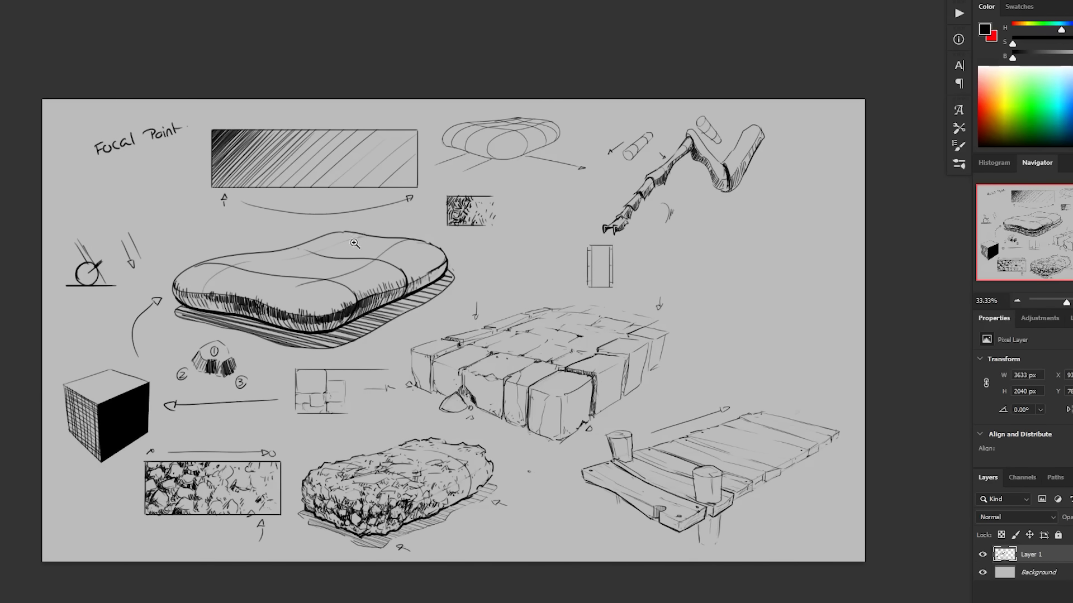
pyautogui.click(388, 251)
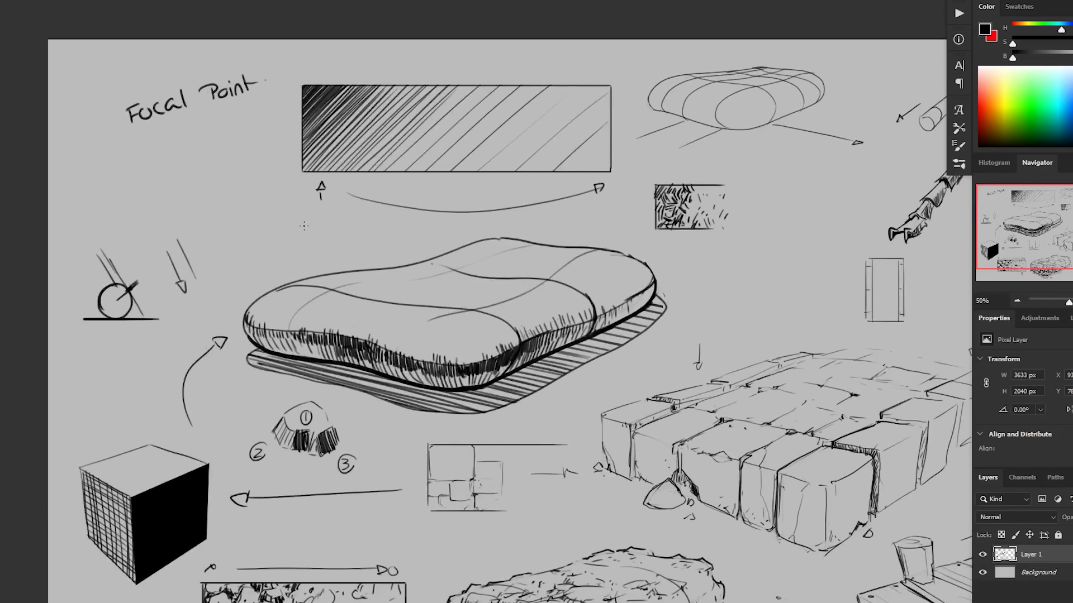
pyautogui.moveTo(406, 439); pyautogui.dragTo(401, 434)
pyautogui.moveTo(629, 515); pyautogui.dragTo(283, 445)
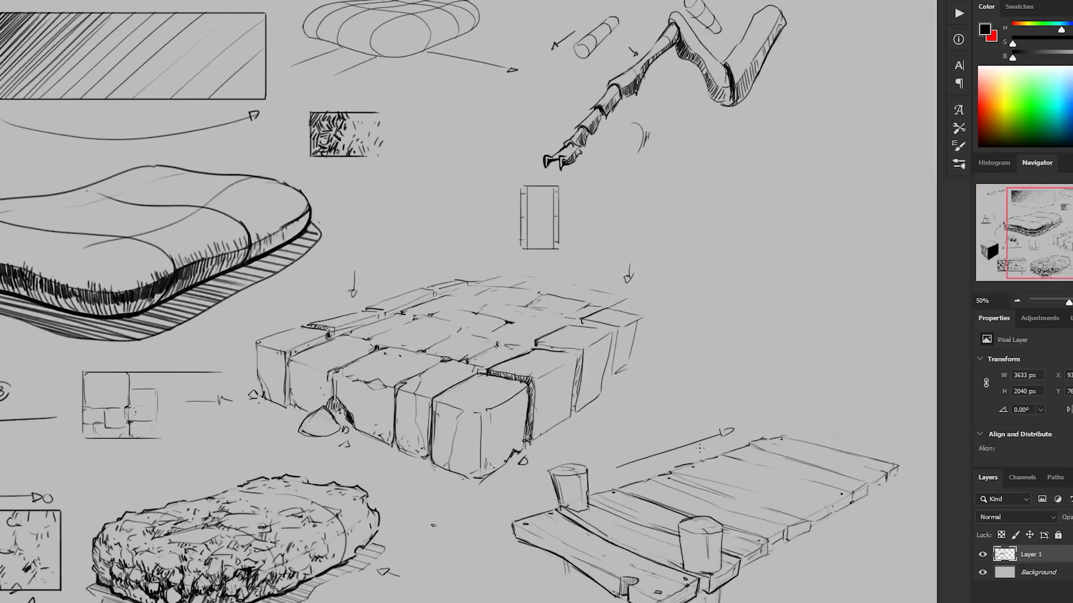
pyautogui.moveTo(651, 457); pyautogui.dragTo(670, 436)
pyautogui.moveTo(589, 468); pyautogui.dragTo(417, 463)
pyautogui.press('z')
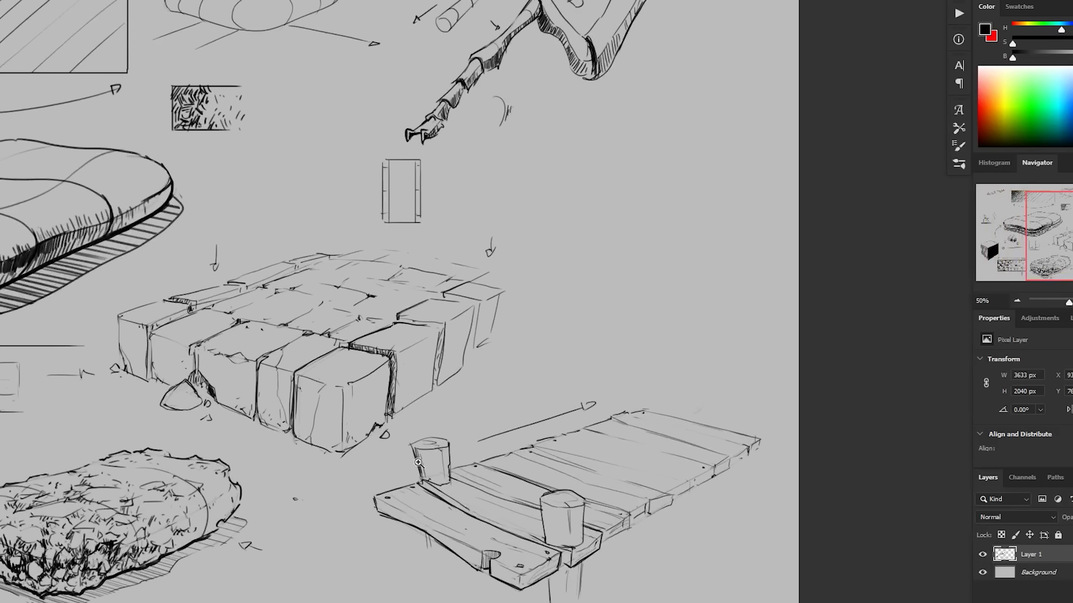
pyautogui.moveTo(545, 283); pyautogui.dragTo(589, 295)
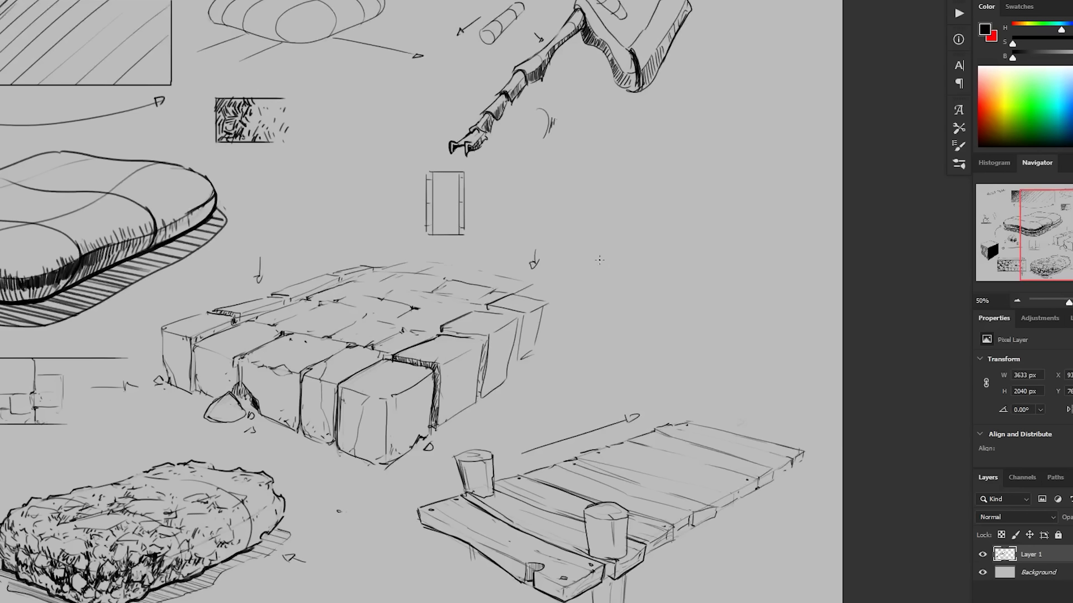
# Draw a plain flat rectangular slab in perspective in the empty area above the wooden planks.
pyautogui.moveTo(585, 227)
pyautogui.mouseDown()
pyautogui.moveTo(585, 248)
pyautogui.moveTo(696, 272)
pyautogui.moveTo(693, 307)
pyautogui.mouseUp()
pyautogui.moveTo(587, 228)
pyautogui.mouseDown()
pyautogui.moveTo(589, 261)
pyautogui.moveTo(692, 311)
pyautogui.mouseUp()
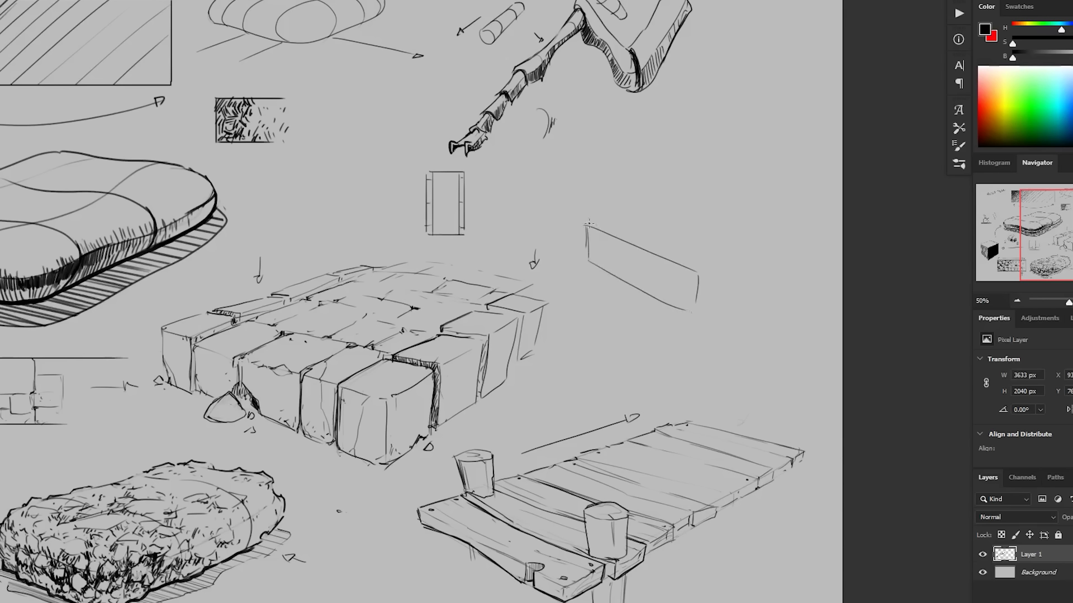
pyautogui.moveTo(589, 223); pyautogui.dragTo(751, 177)
pyautogui.moveTo(698, 272); pyautogui.dragTo(823, 225)
pyautogui.moveTo(750, 177)
pyautogui.mouseDown()
pyautogui.moveTo(830, 216)
pyautogui.moveTo(818, 246)
pyautogui.mouseUp()
pyautogui.moveTo(694, 312); pyautogui.dragTo(817, 257)
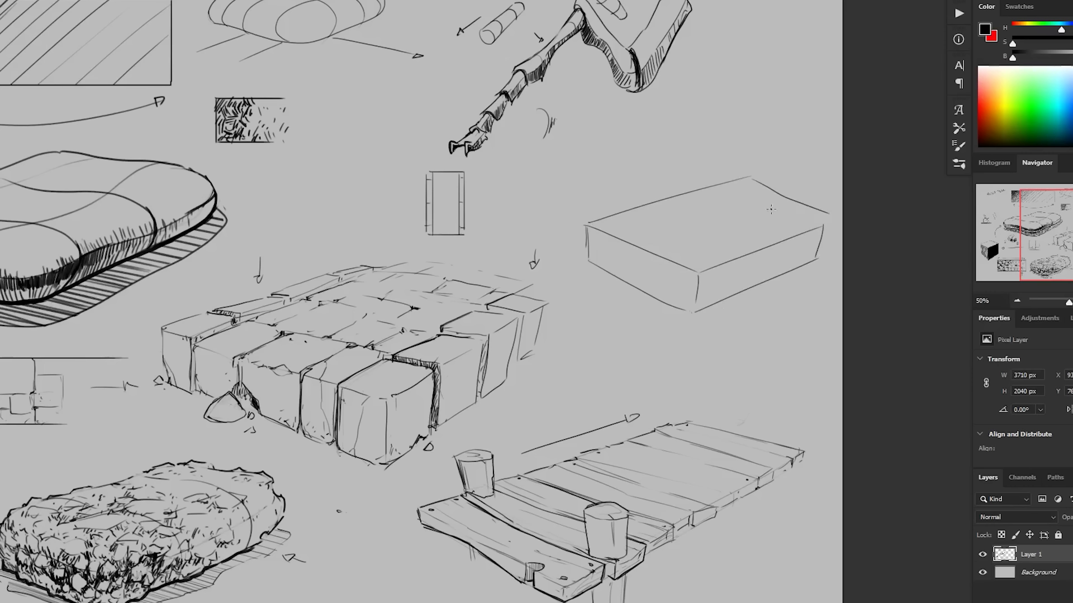
pyautogui.moveTo(718, 185)
pyautogui.mouseDown()
pyautogui.moveTo(828, 221)
pyautogui.moveTo(754, 178)
pyautogui.mouseUp()
pyautogui.hotkey('ctrl', '-')
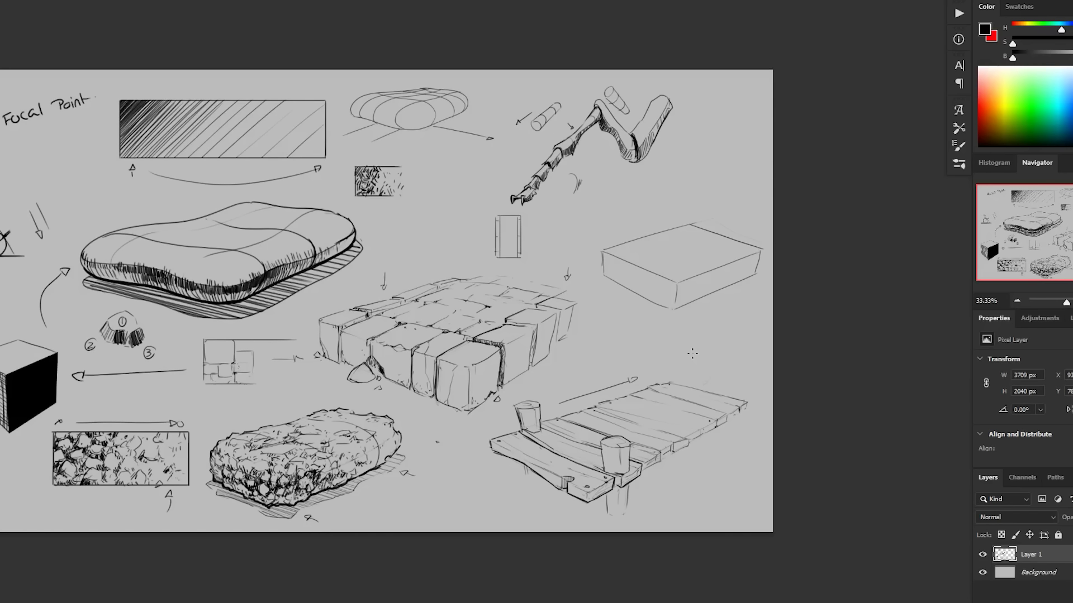
# Draw a short arrow beneath the hatched gradient rectangle, pointing up toward its dark end.
pyautogui.moveTo(350, 358); pyautogui.dragTo(533, 373)
pyautogui.hotkey('ctrl', '+')
pyautogui.moveTo(466, 199); pyautogui.dragTo(532, 219)
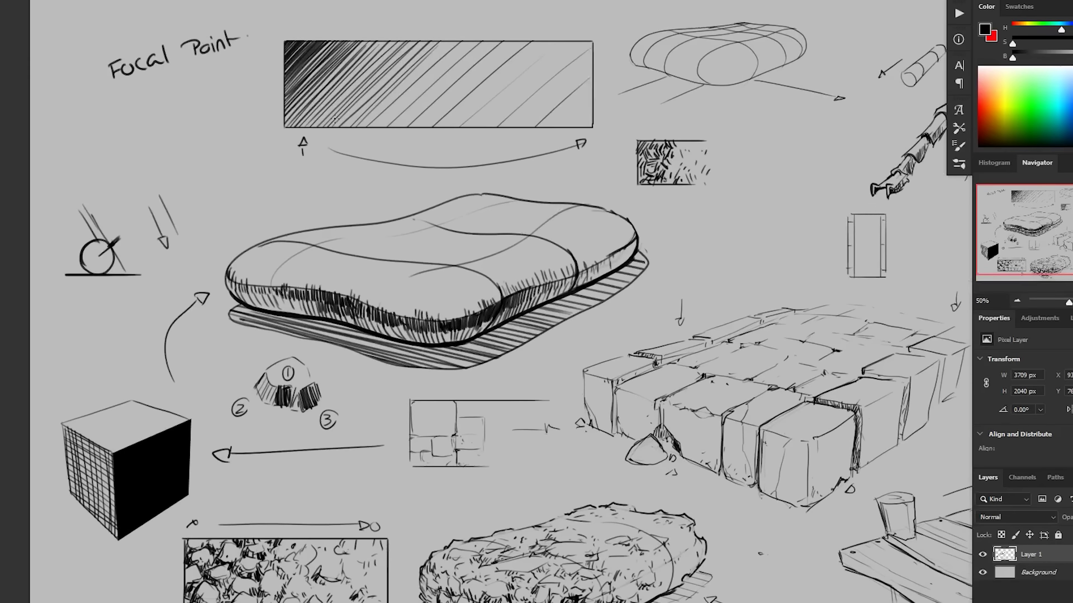
pyautogui.moveTo(435, 368); pyautogui.dragTo(455, 359)
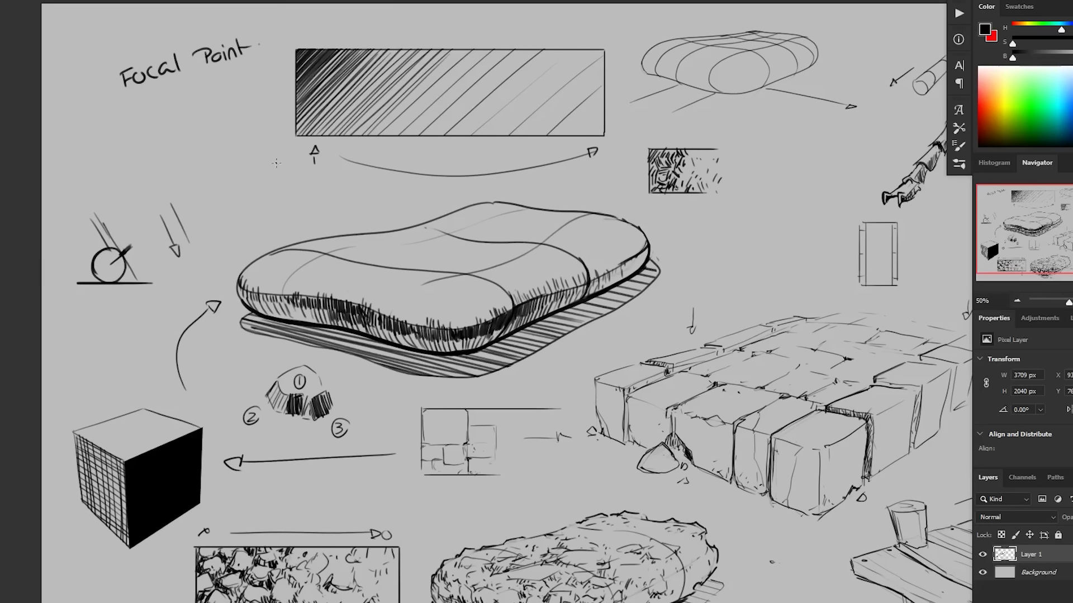
pyautogui.moveTo(272, 174); pyautogui.dragTo(284, 151)
pyautogui.moveTo(399, 148); pyautogui.dragTo(389, 169)
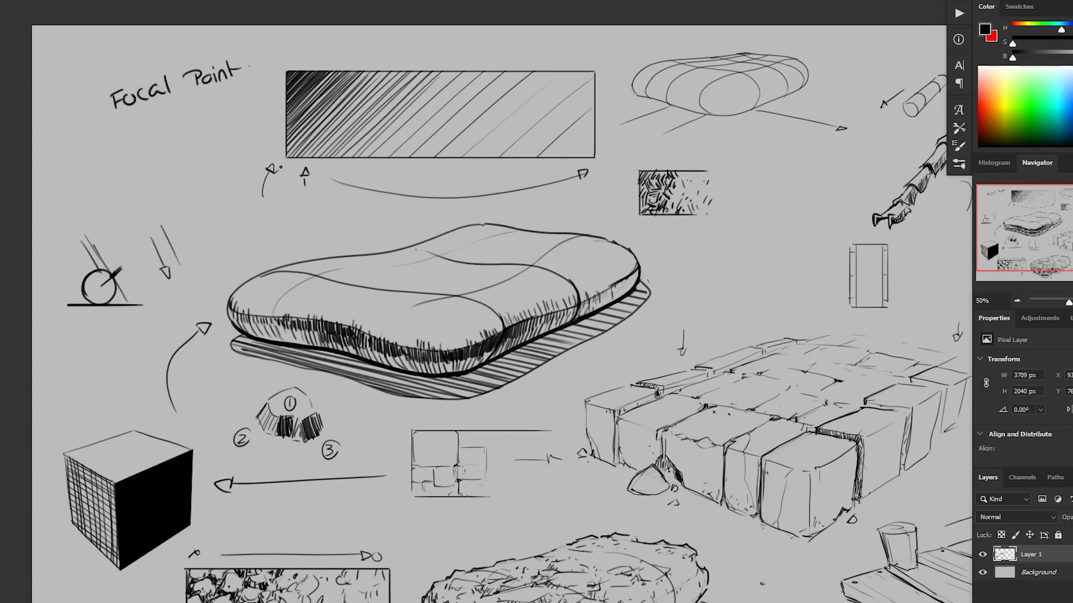